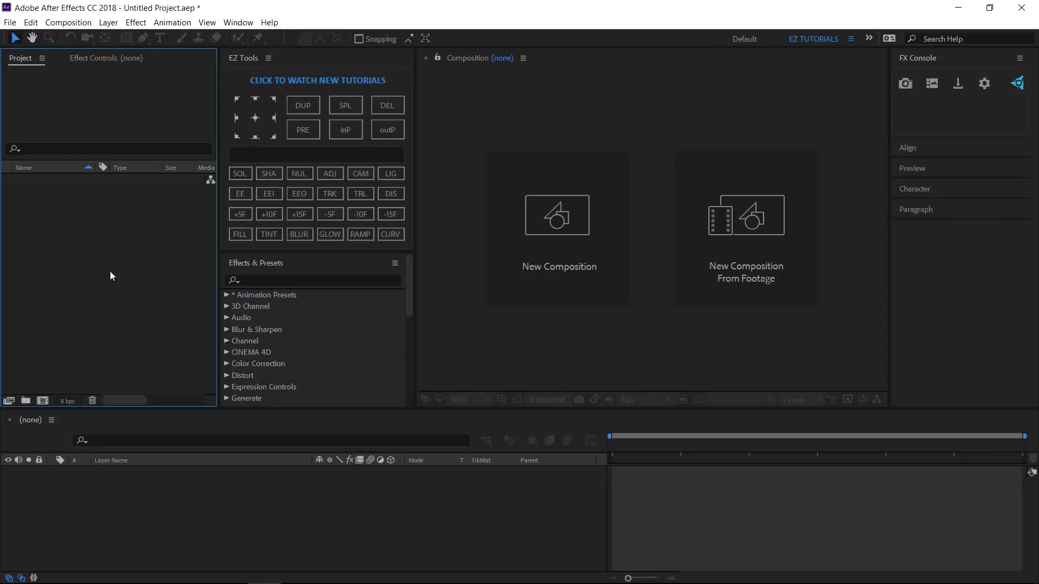
Step: Import the whole Assets folder from the Social Logo Reveal folder into the project
right_click(113, 313)
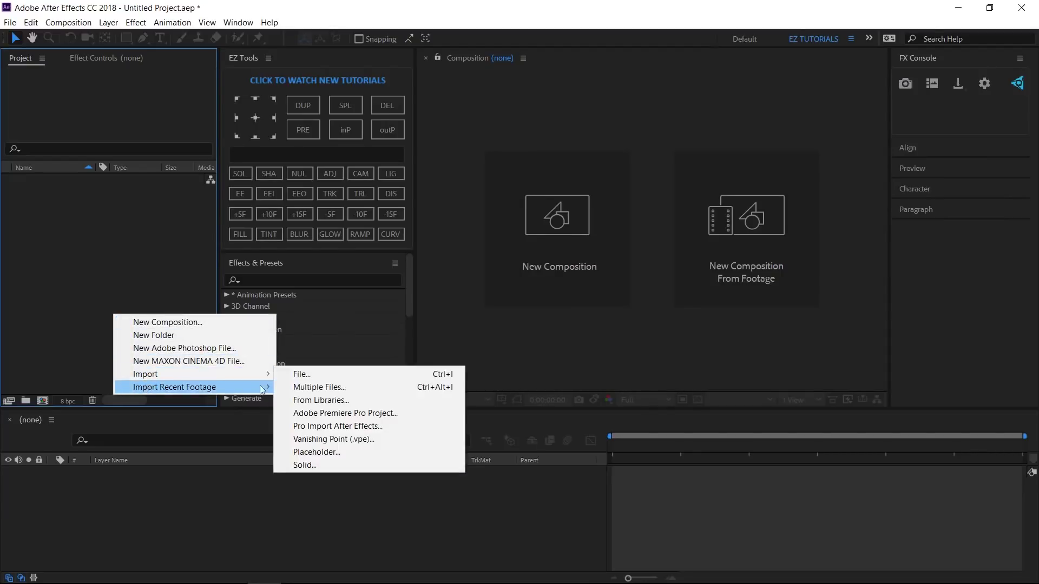
left_click(311, 374)
left_click(168, 125)
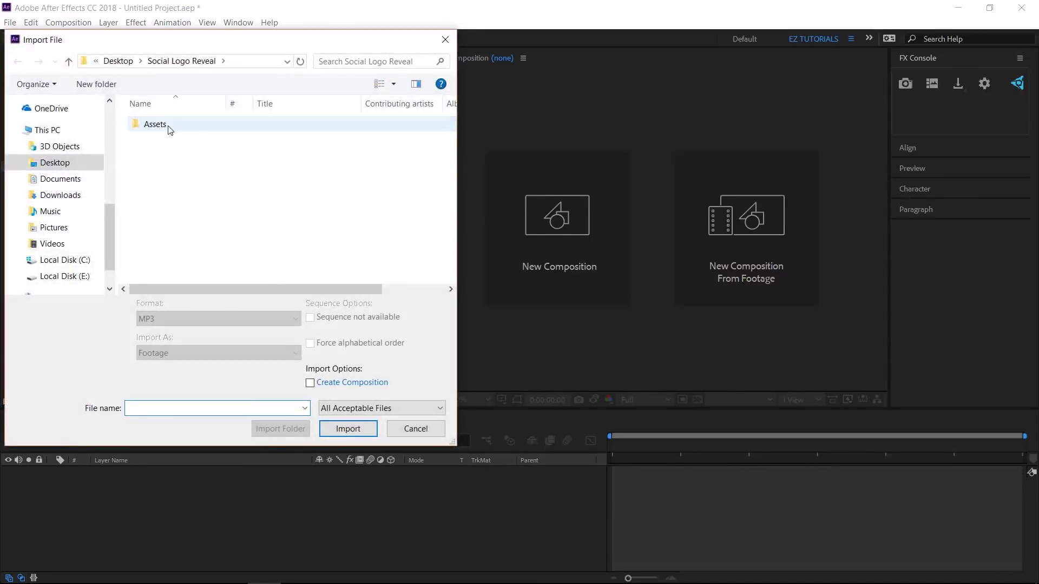
left_click(289, 427)
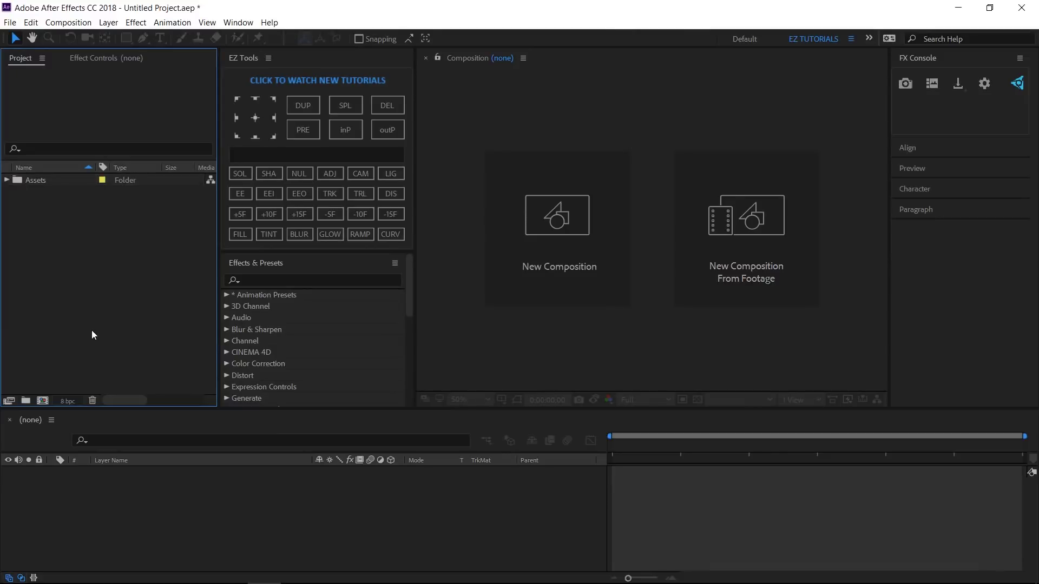
Step: Create a 1920 x 1080, 30 fps composition lasting six seconds and name it "Flat logo animation"
left_click(42, 400)
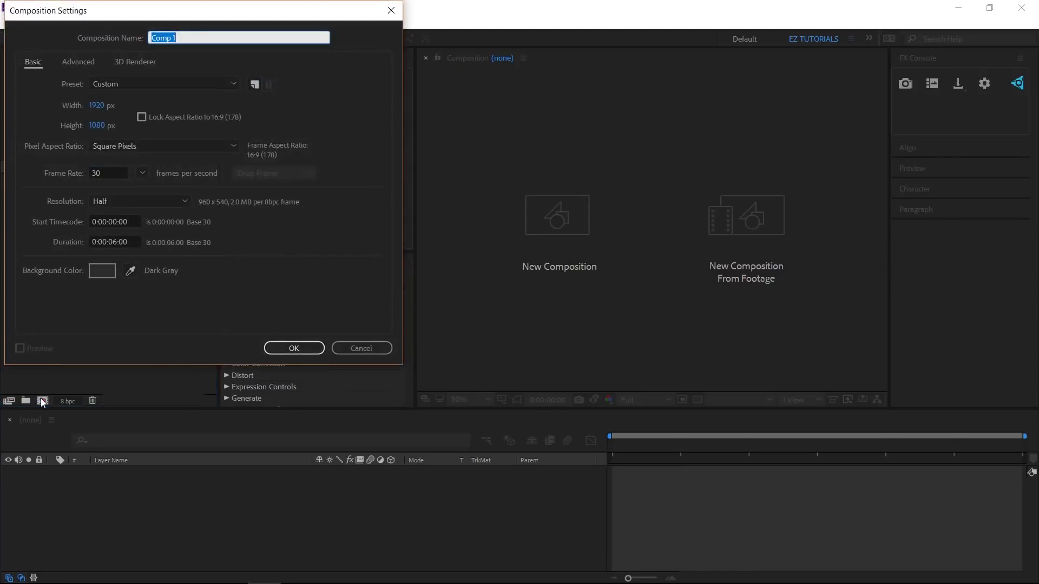
type("Flat logo animation")
left_click(276, 349)
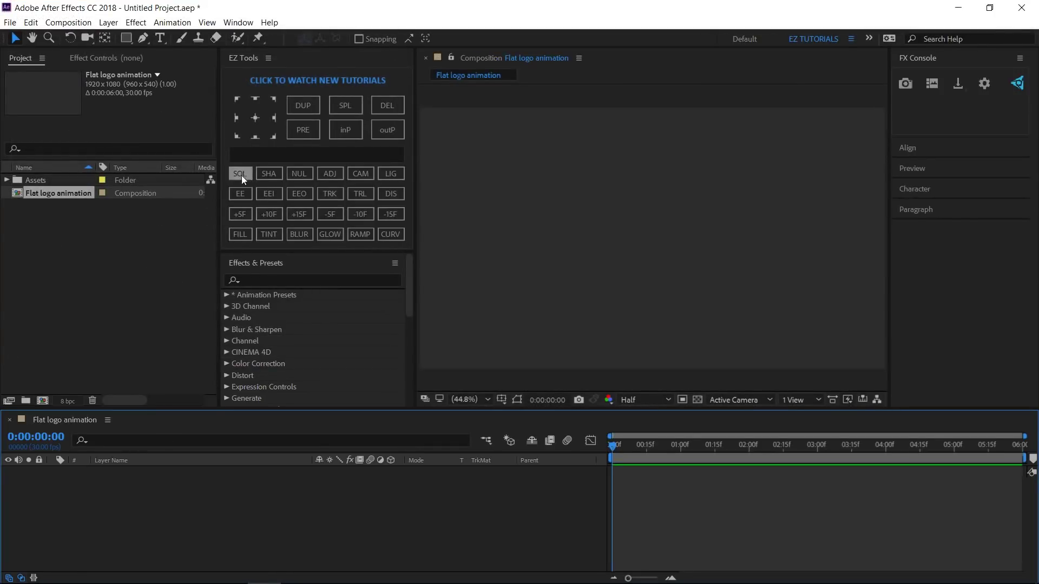
Step: Add a solid layer named "Background" to the composition
left_click(248, 155)
type("Ba")
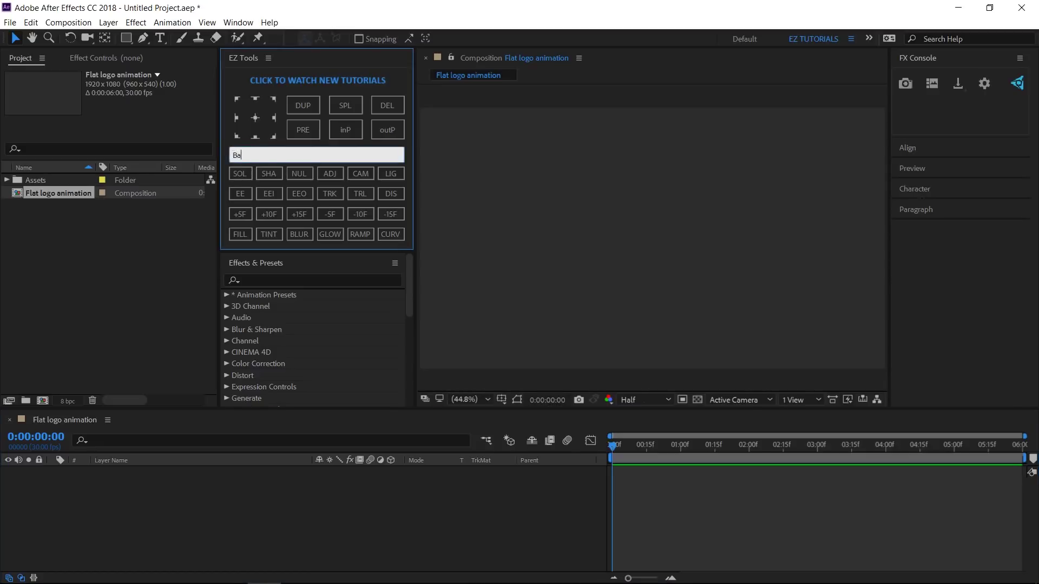
type("ckground")
left_click(238, 177)
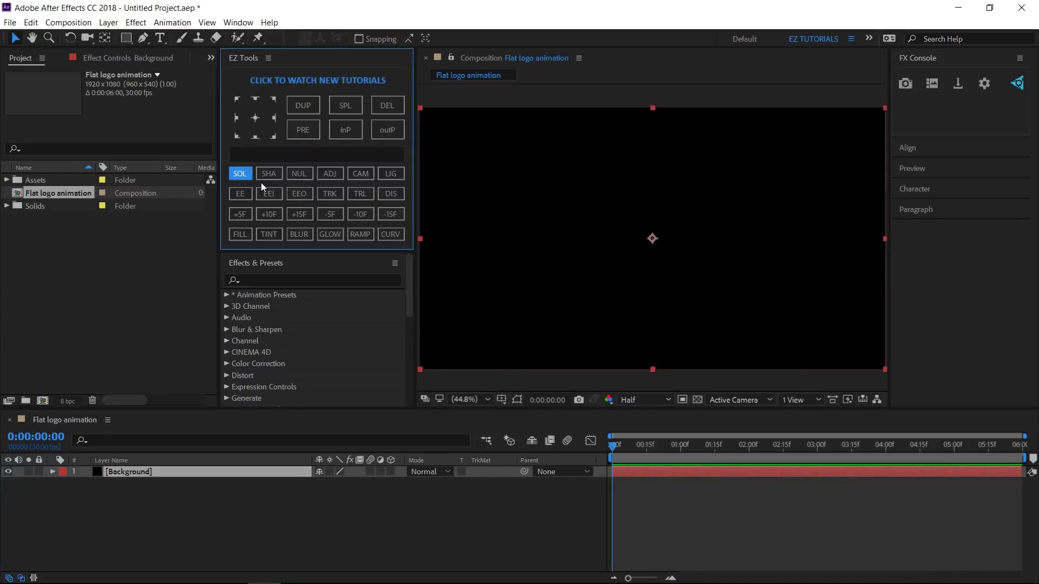
Step: Apply a Gradient Ramp to the Background layer, with the ramp starting at 960, 200 and ending at 4000, 1080
left_click(353, 234)
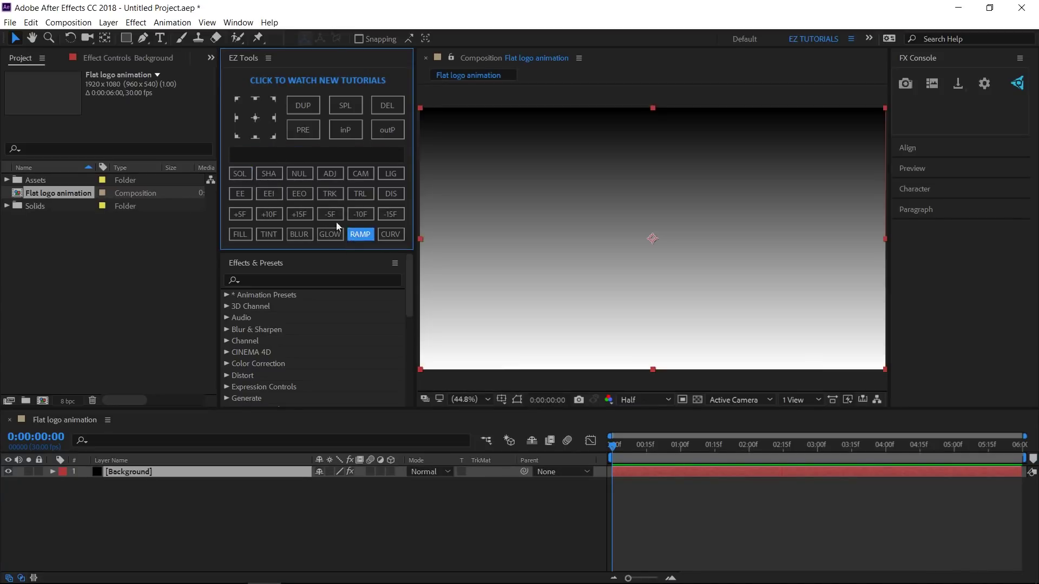
left_click(132, 56)
left_click(163, 97)
type("200")
key("Tab")
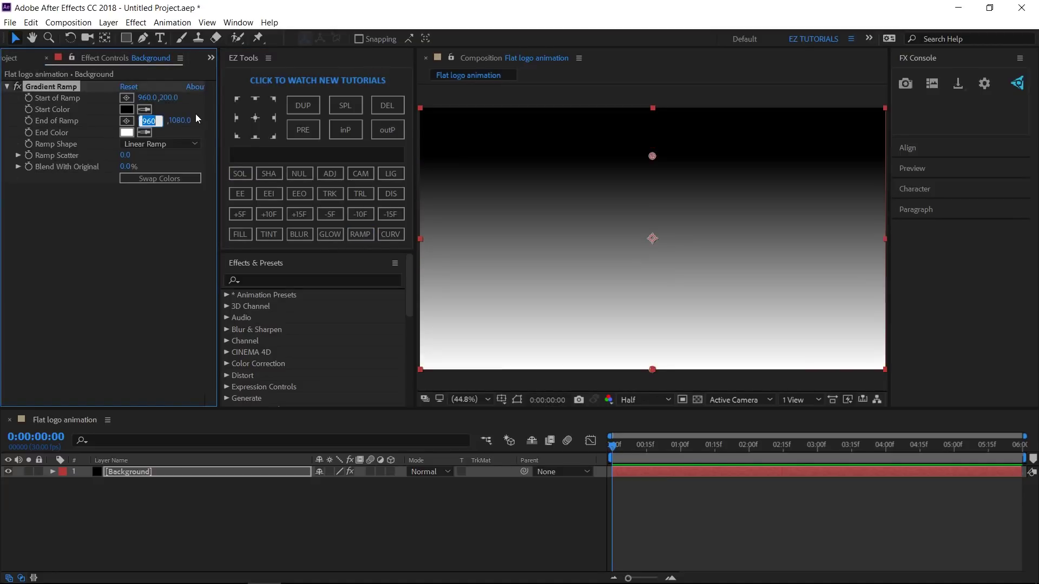
type("4000")
key("Return")
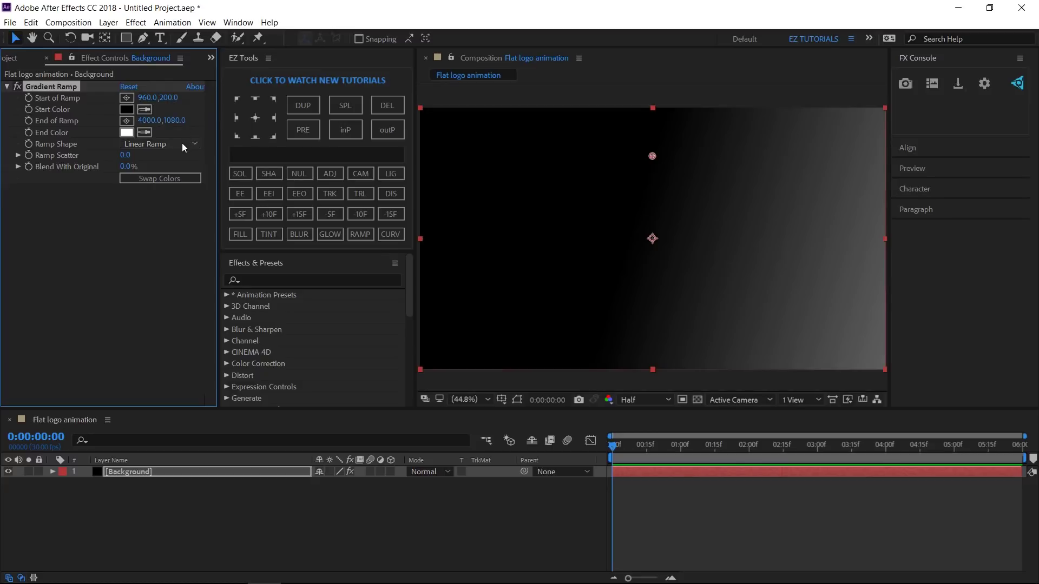
Step: Change the Background gradient to a Radial Ramp and swap its start and end colors
left_click(183, 143)
left_click(172, 169)
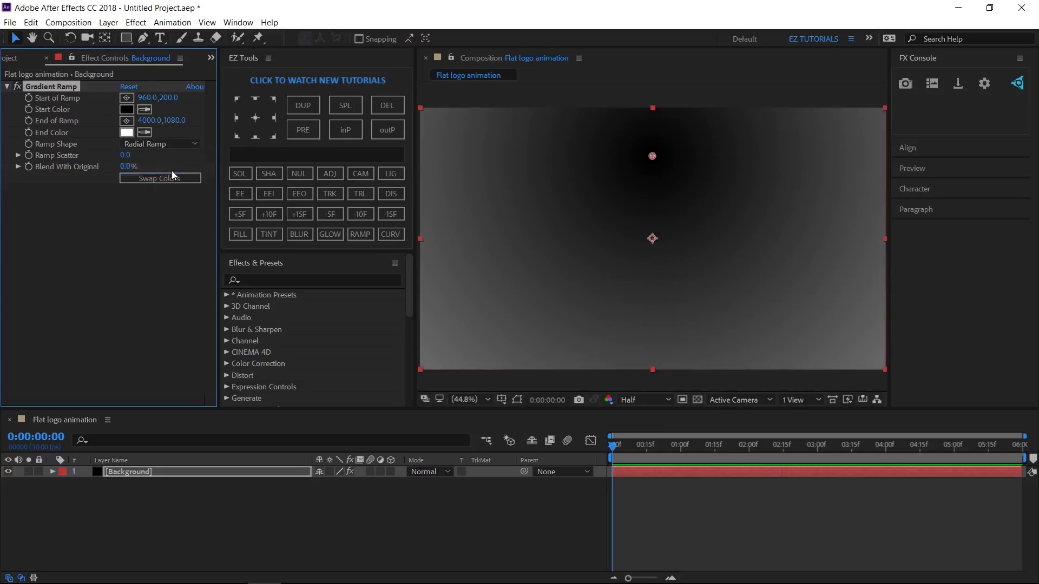
left_click(170, 176)
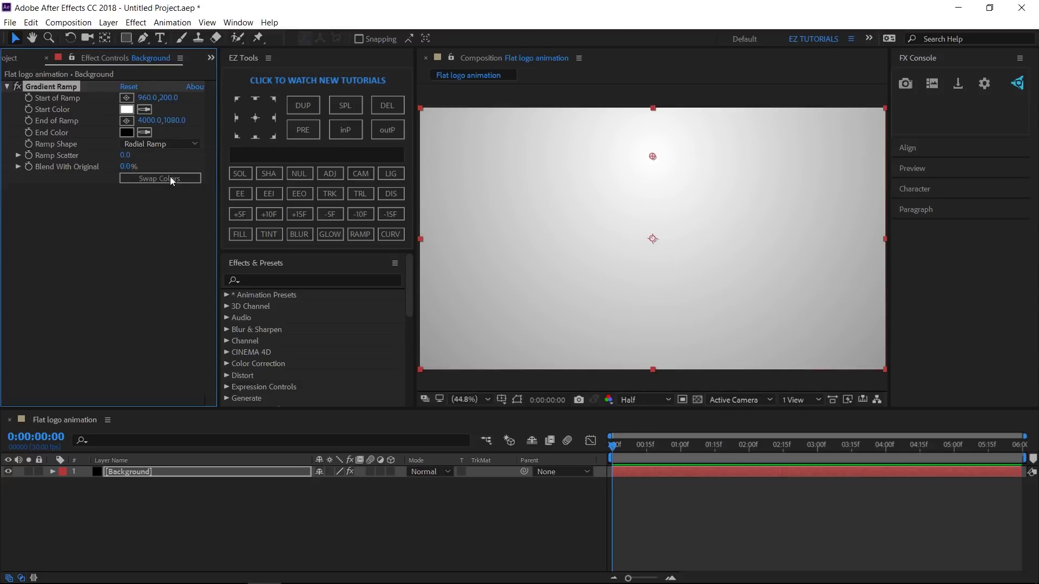
left_click(168, 499)
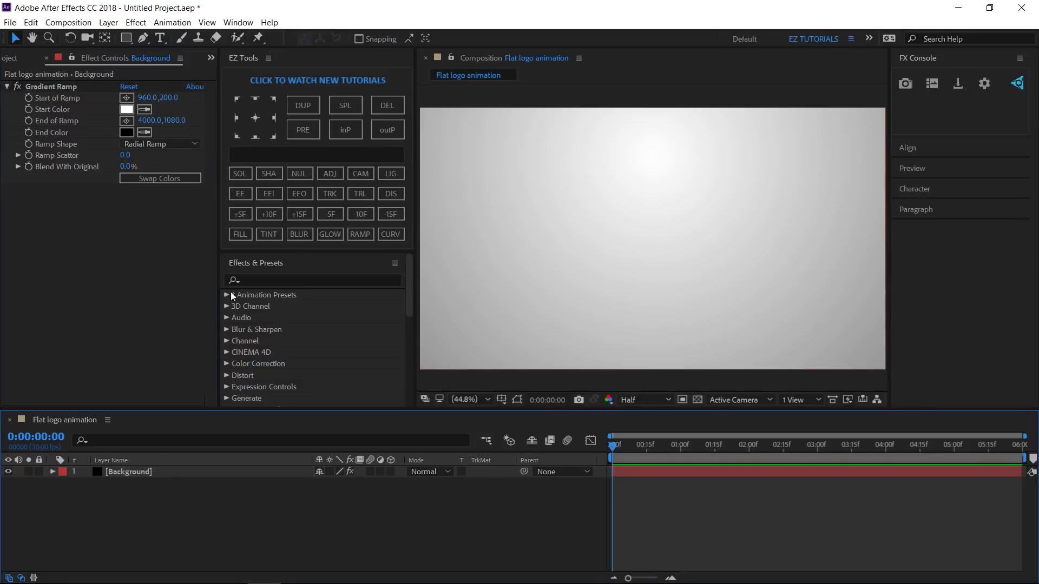
Step: Add a null object, hide it and rename it "Controller"
left_click(300, 174)
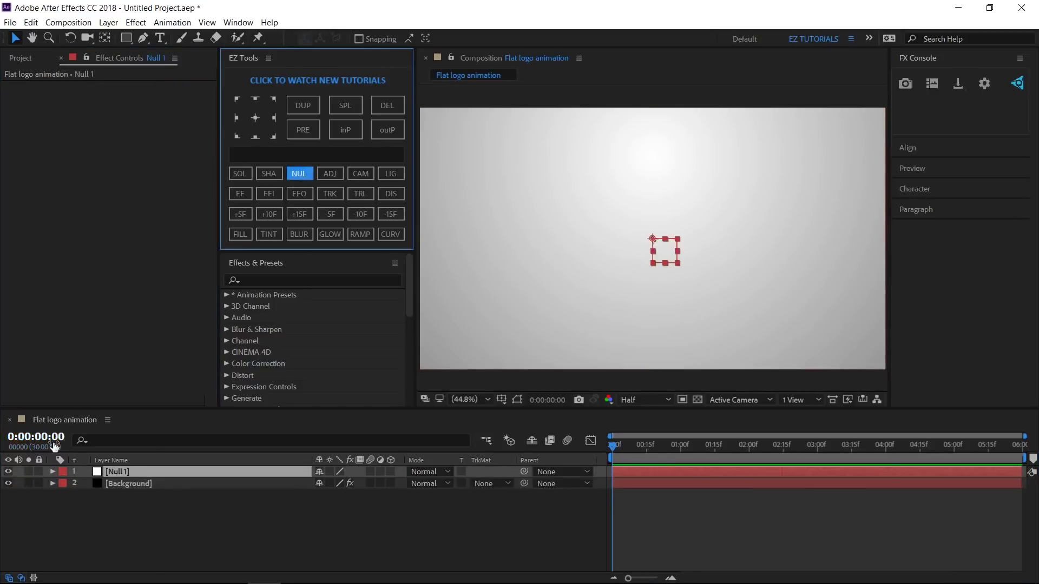
left_click(8, 472)
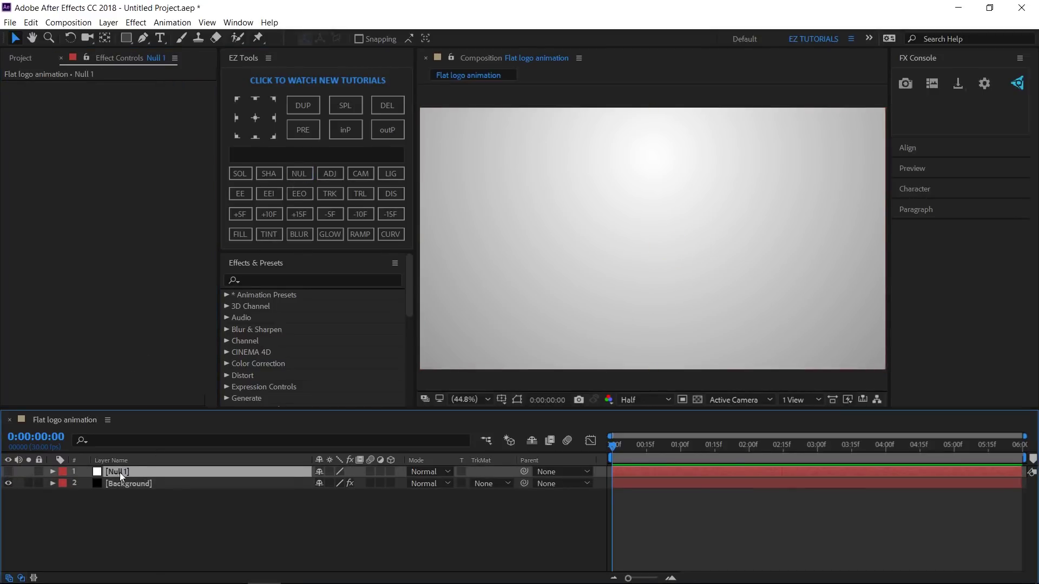
key("Return")
type("Controller")
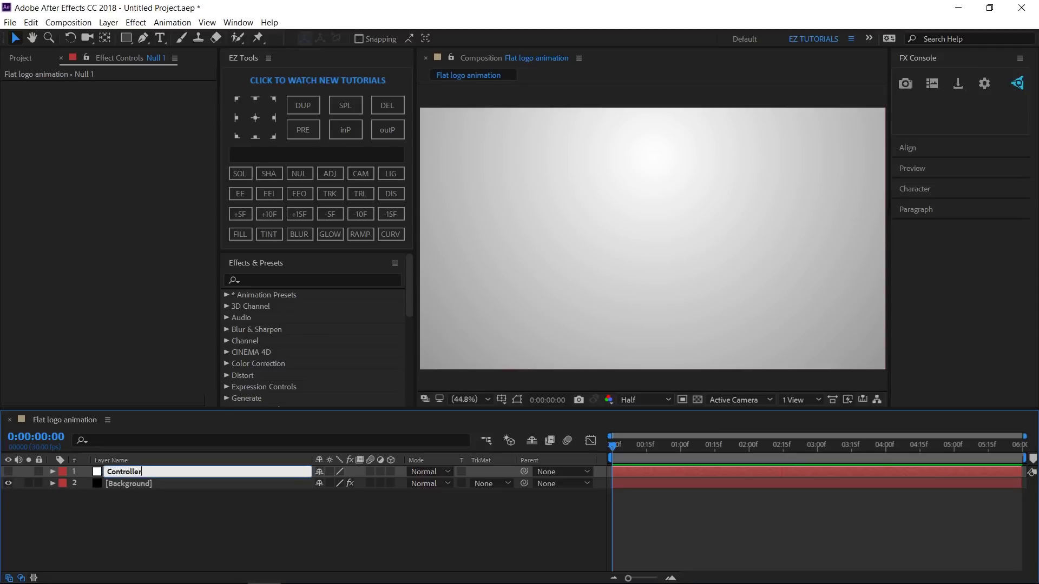
key("Return")
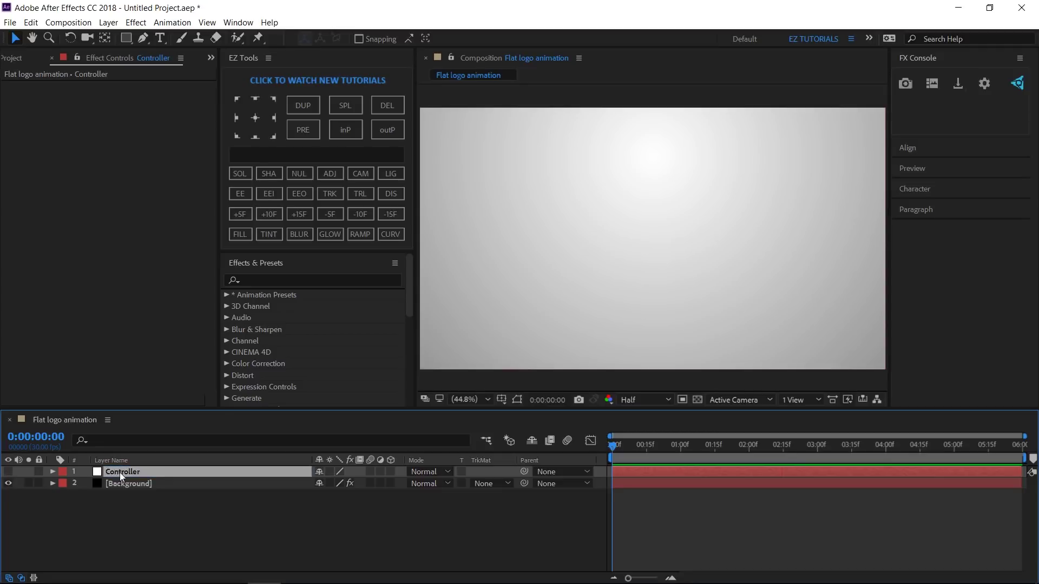
Step: Apply a Color Control effect to the Controller layer and duplicate the effect twice
left_click(260, 280)
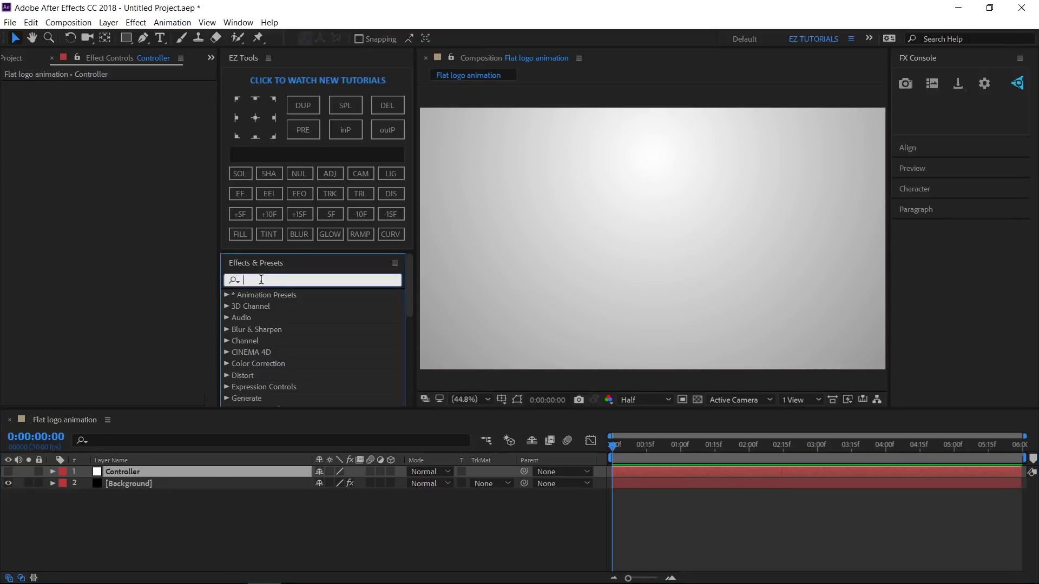
type("color con")
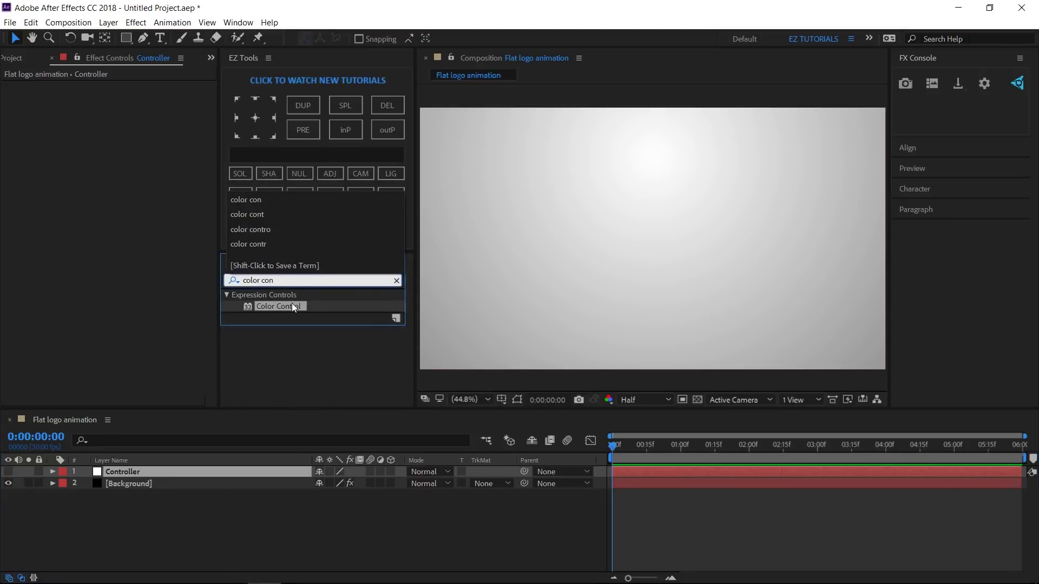
left_click_drag(292, 307, 200, 470)
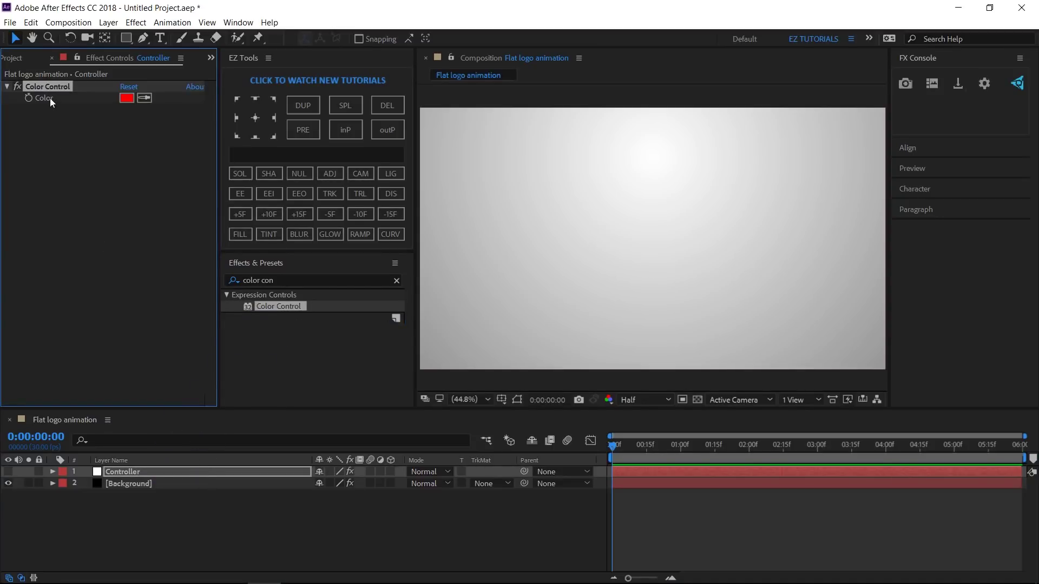
left_click(314, 105)
left_click(314, 105)
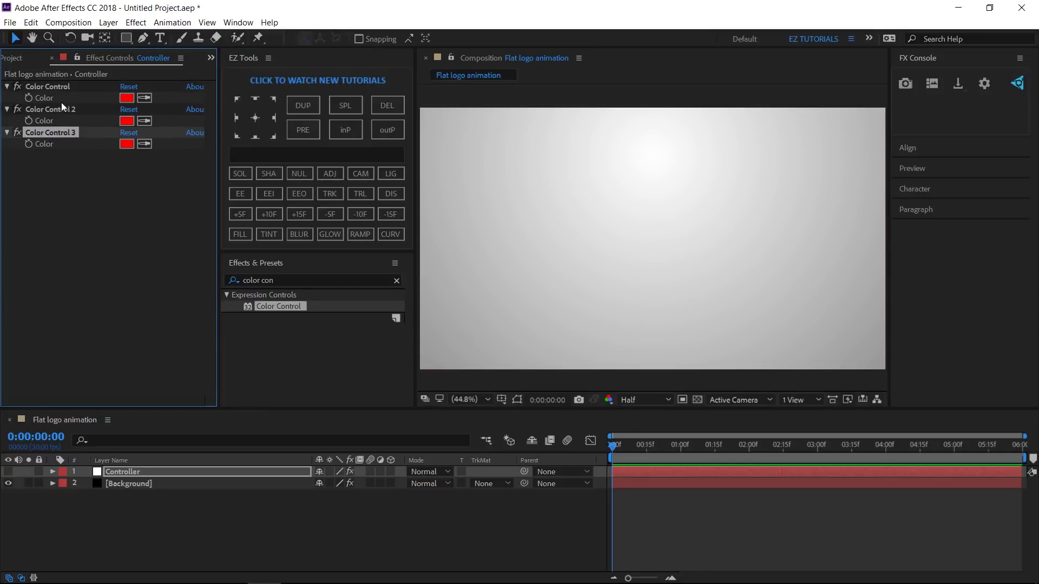
Step: Rename the three Color Control effects, in order, "Main color", "Secondary color" and "Logo color"
left_click(53, 88)
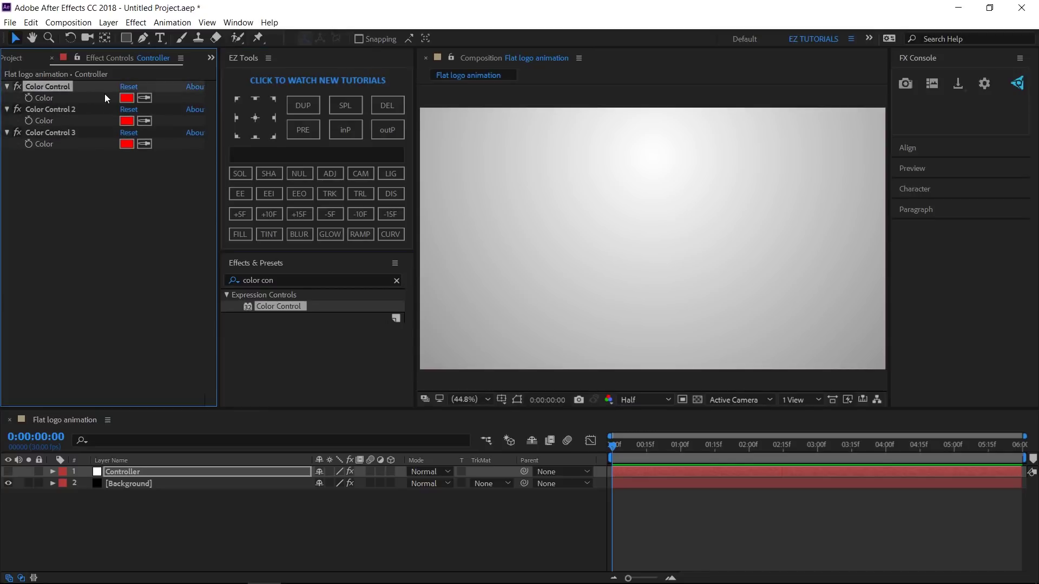
key("Return")
type("Main color")
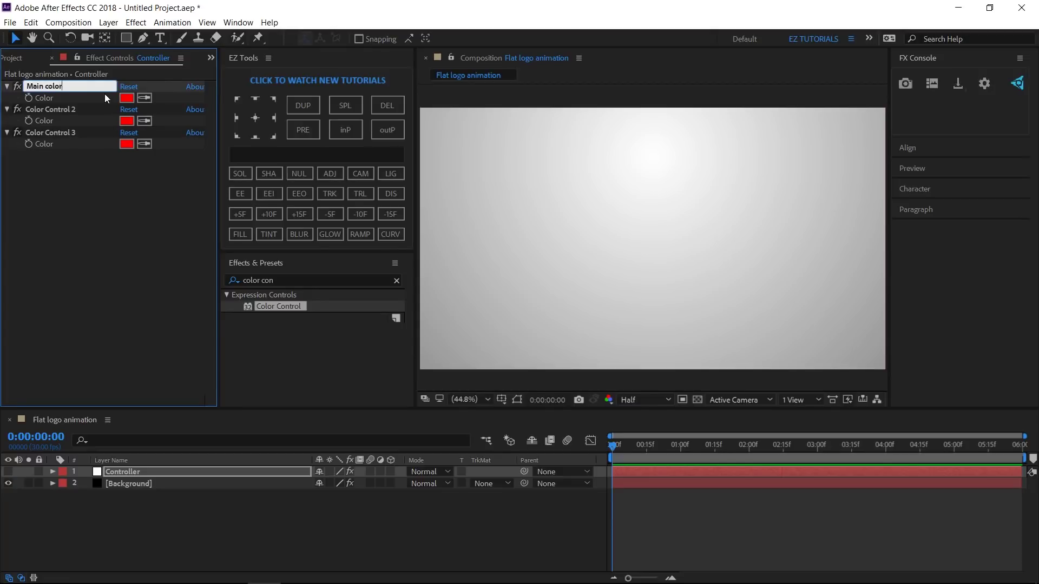
key("Return")
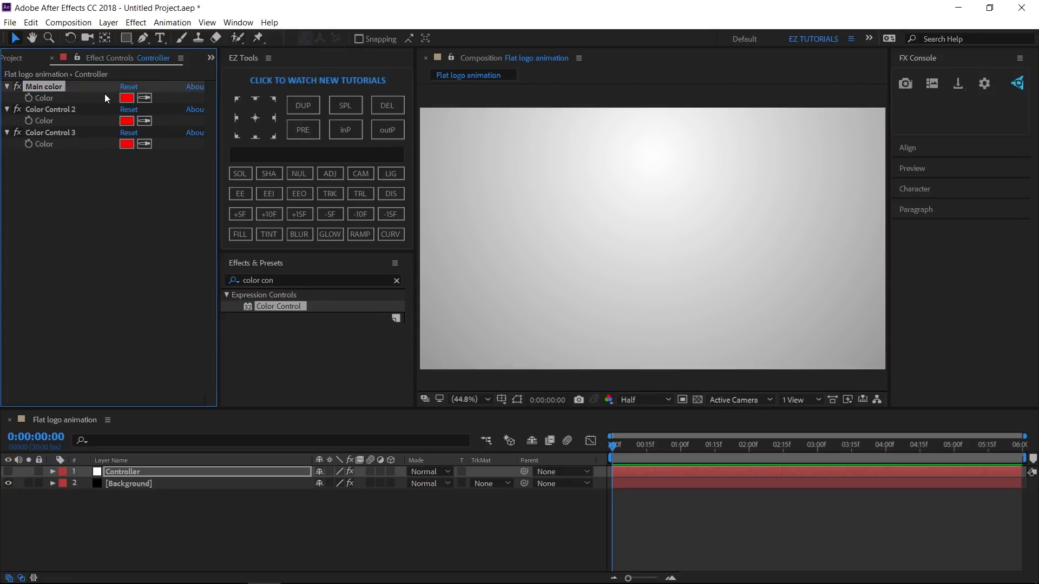
left_click(59, 108)
key("Return")
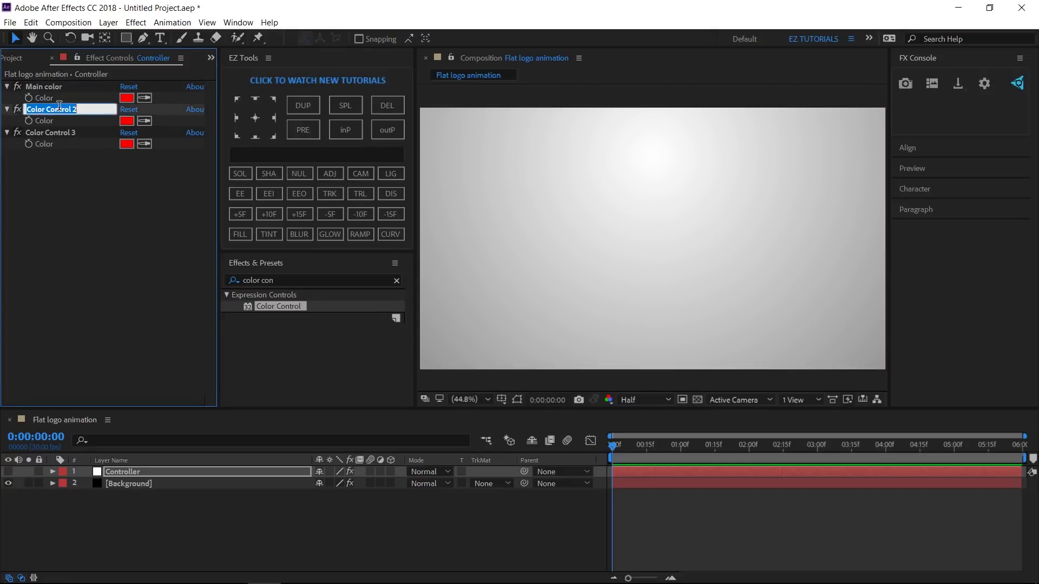
type("Secondary color")
key("Return")
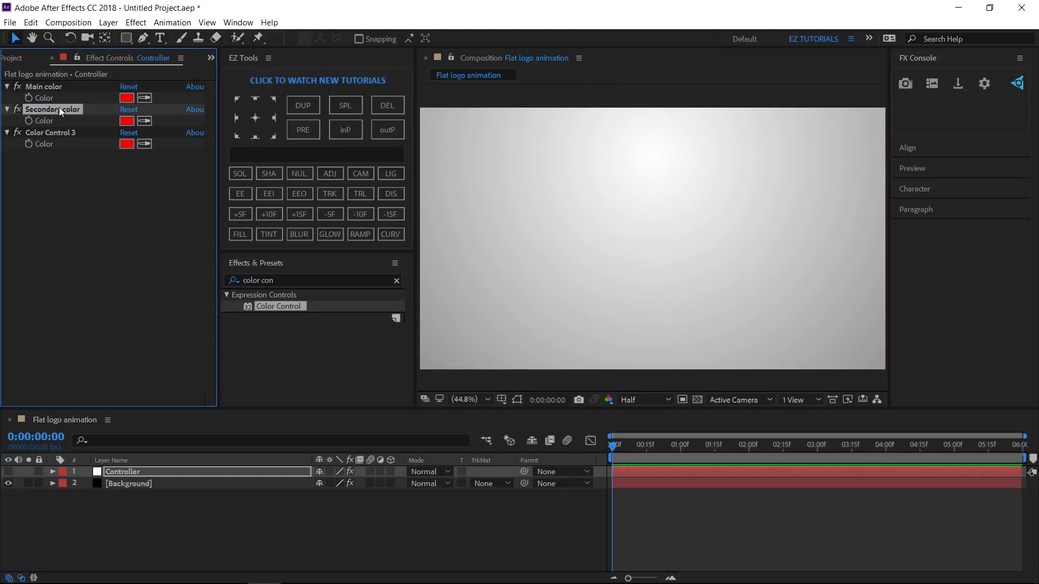
left_click(54, 135)
key("Return")
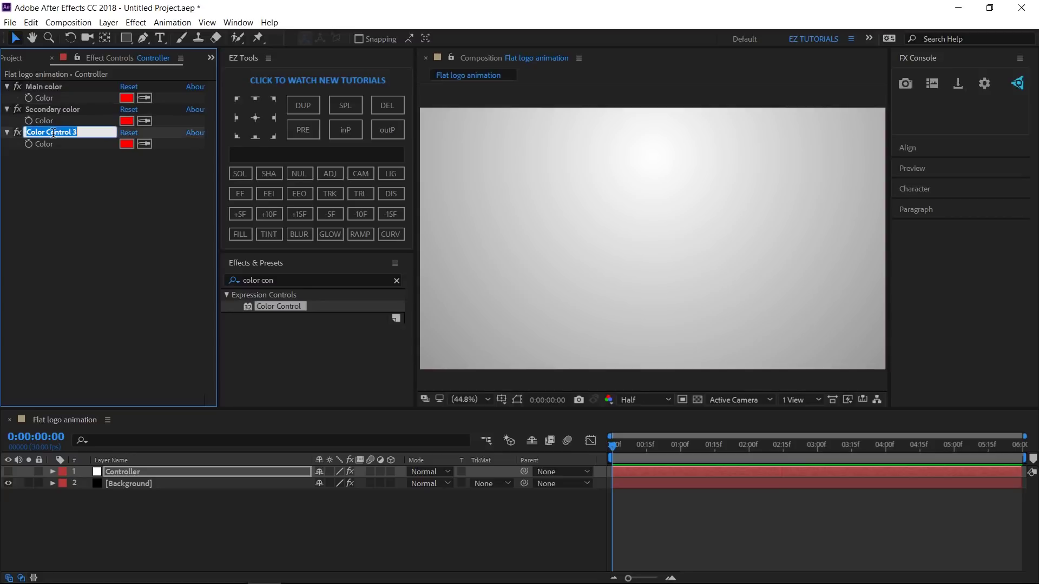
type("Logo color")
key("Return")
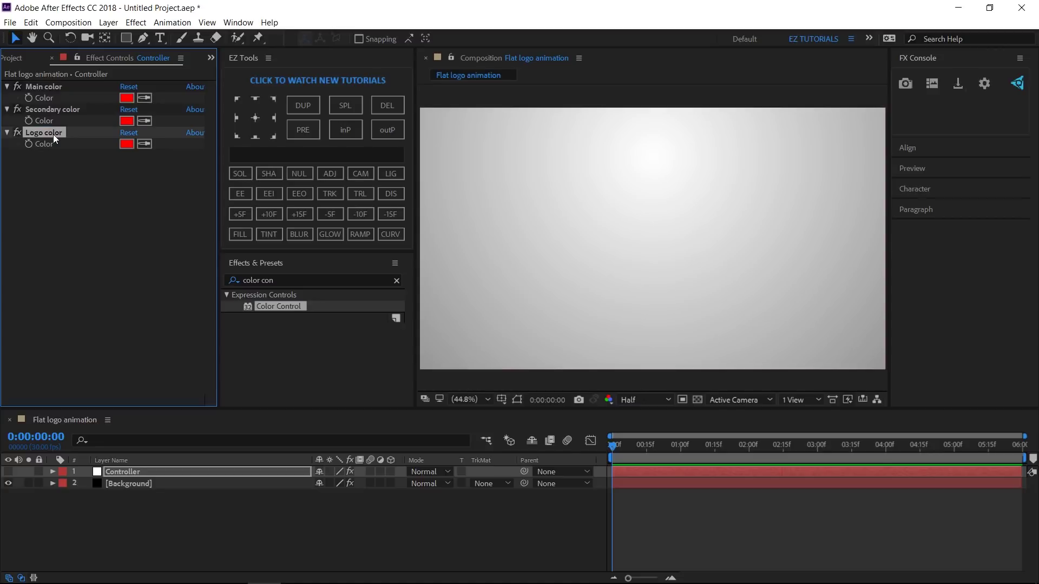
Step: Sample the saved green palette snapshot, using dark green #0E710C for Main color and lighter green #1BAC18 for Secondary color
left_click(932, 84)
left_click(144, 98)
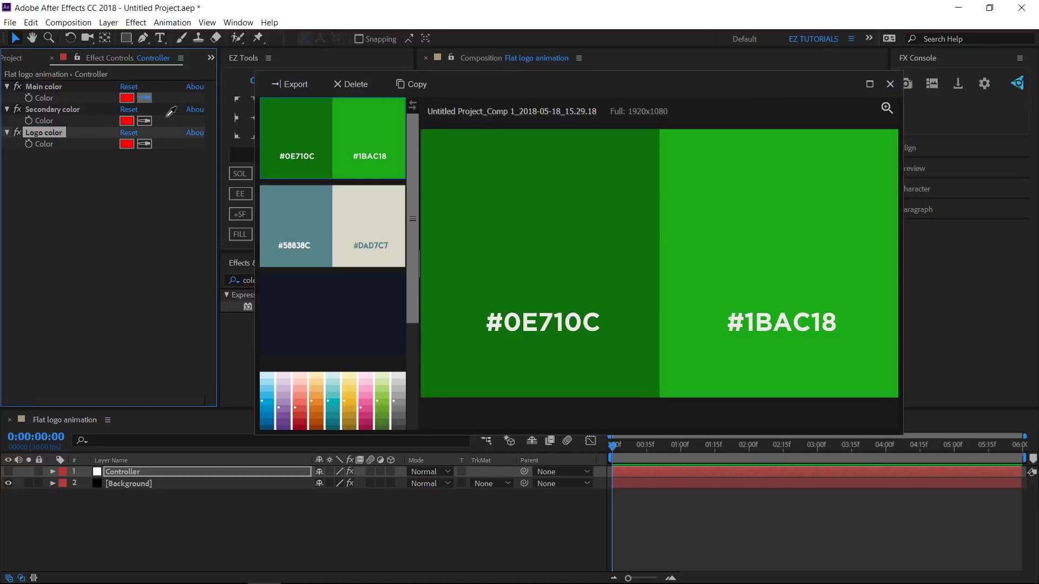
left_click(504, 178)
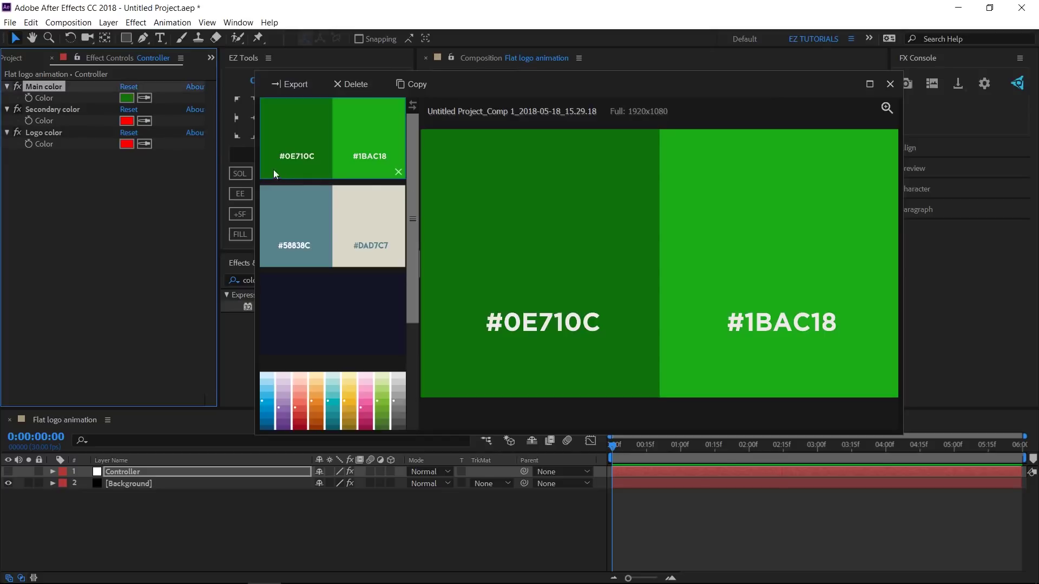
left_click(148, 118)
left_click(709, 216)
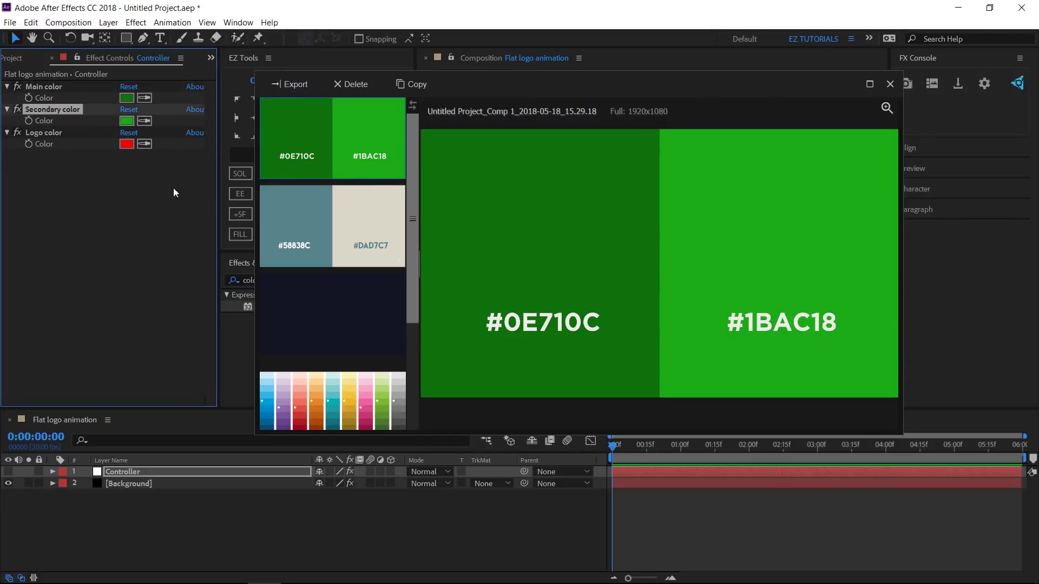
Step: Set Logo color to white (FFFFFF), then close the palette snapshot window and deselect everything
left_click(126, 144)
type("FFFFFF")
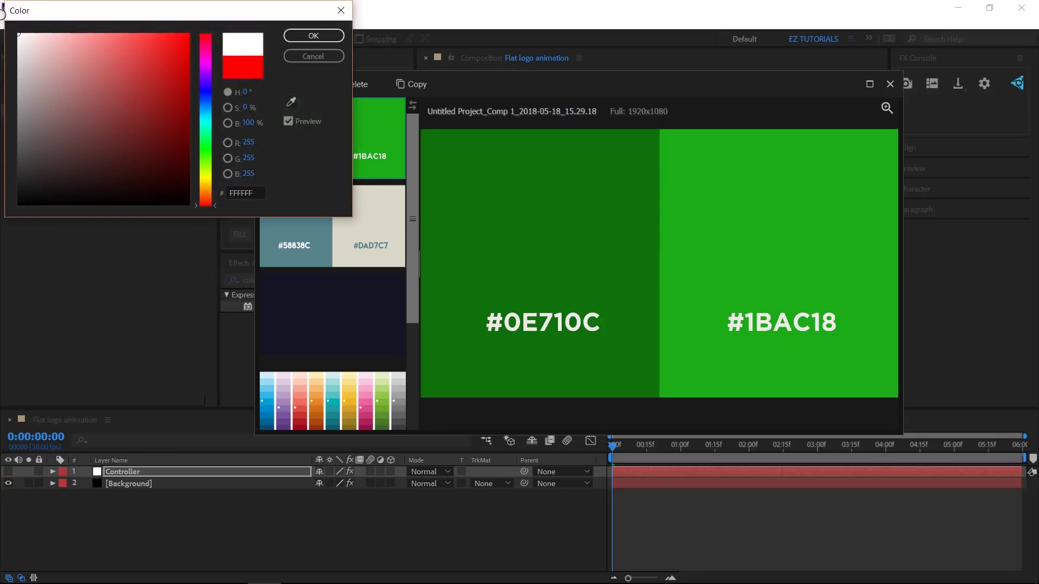
left_click(320, 34)
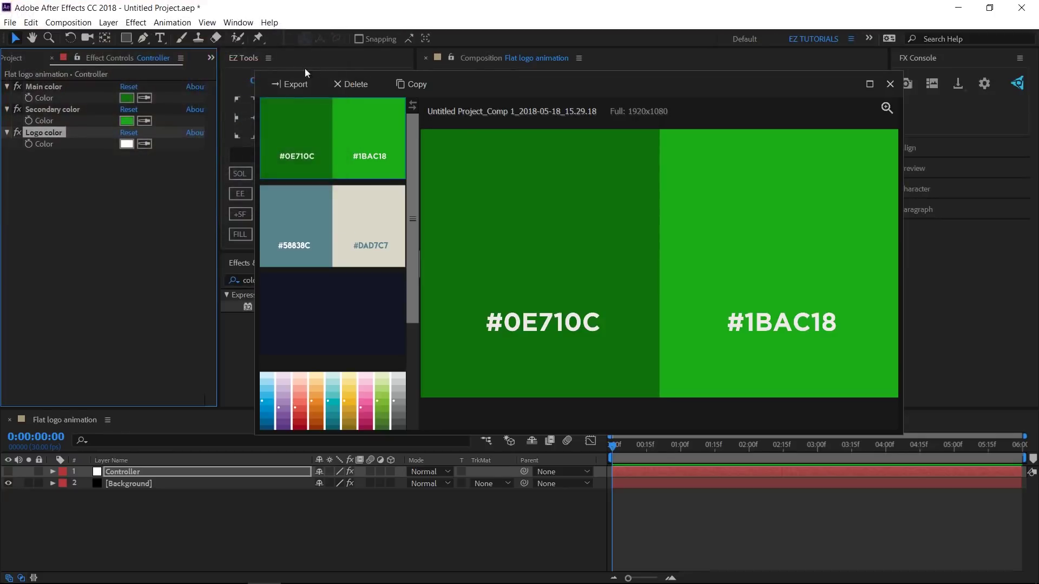
left_click(889, 84)
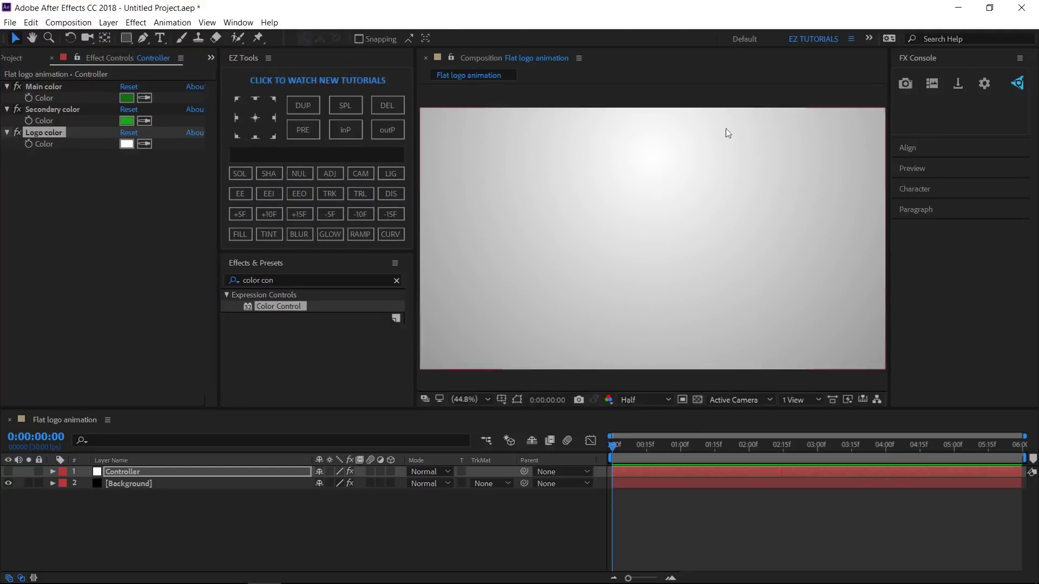
left_click(80, 59)
left_click(136, 528)
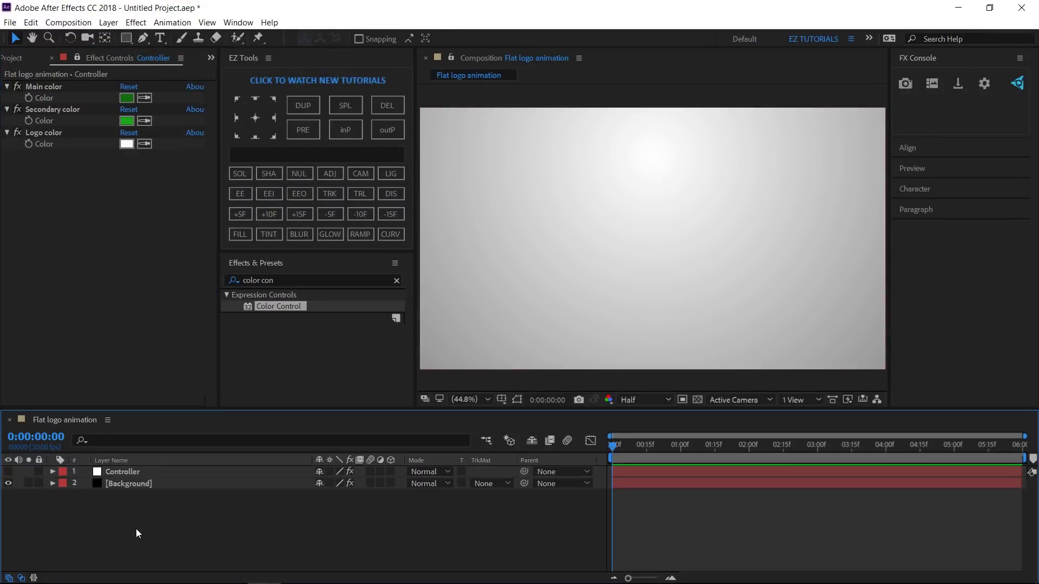
Step: Create a new shape layer and rename it "circle"
left_click(269, 174)
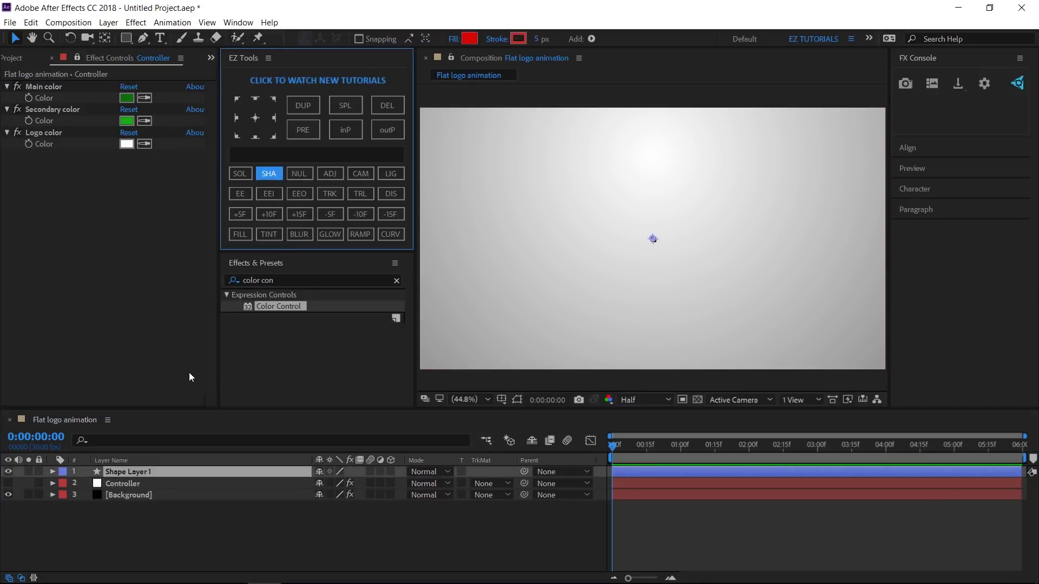
left_click(146, 469)
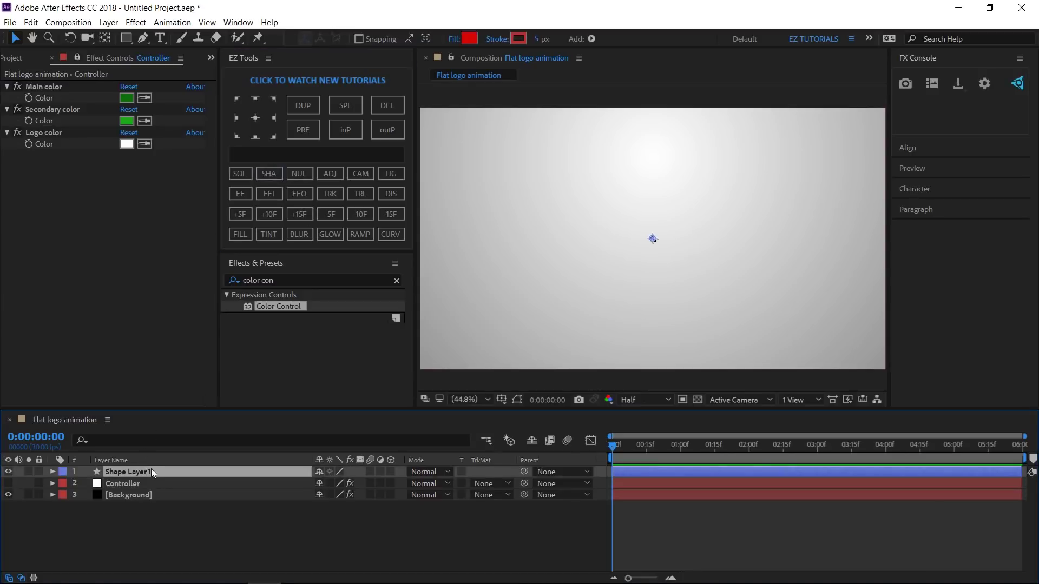
key("Return")
type("circl")
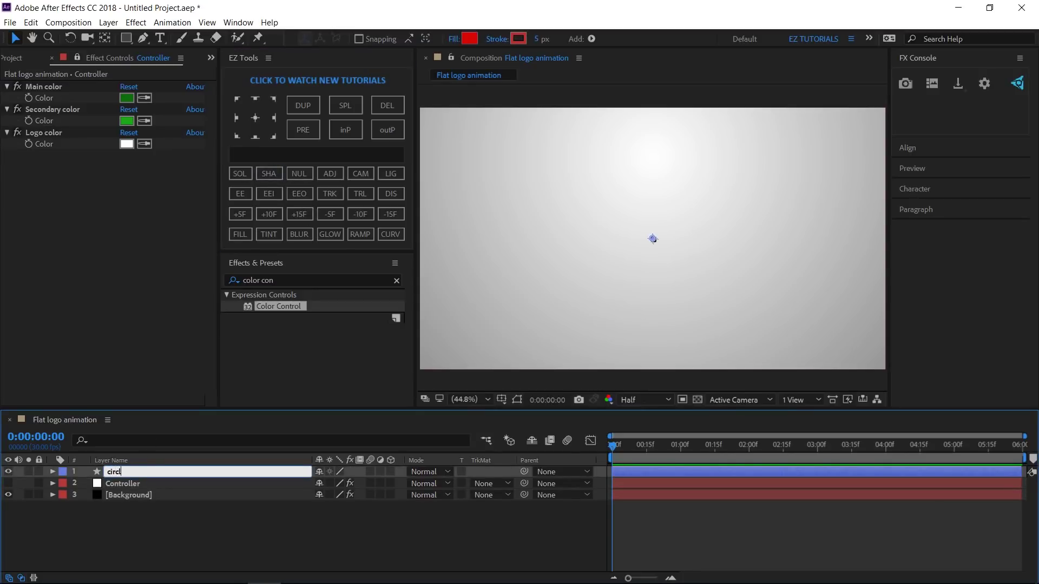
type("e")
key("Return")
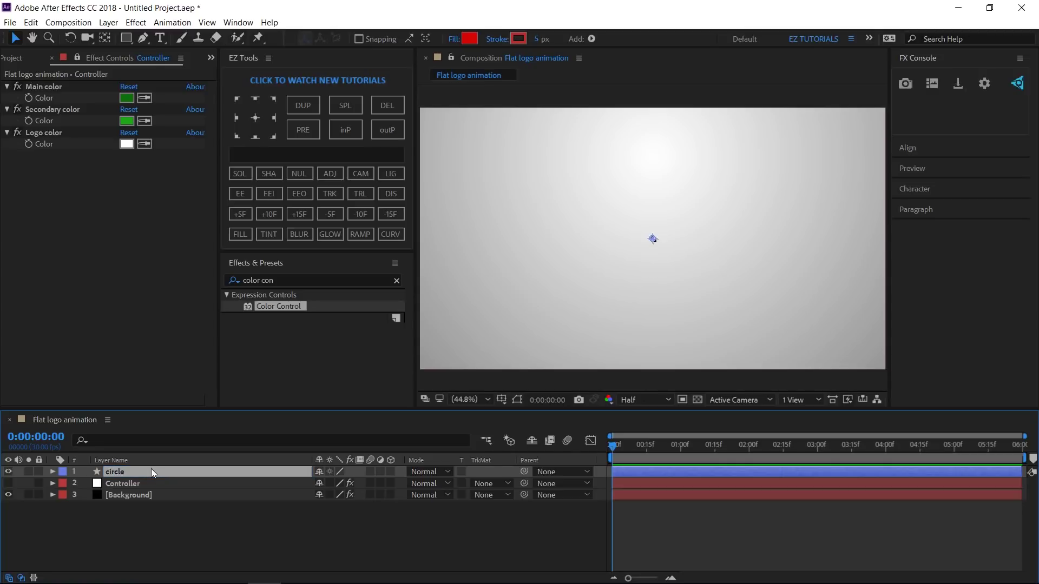
Step: Add an ellipse path and a fill to the circle layer
left_click(592, 38)
left_click(629, 71)
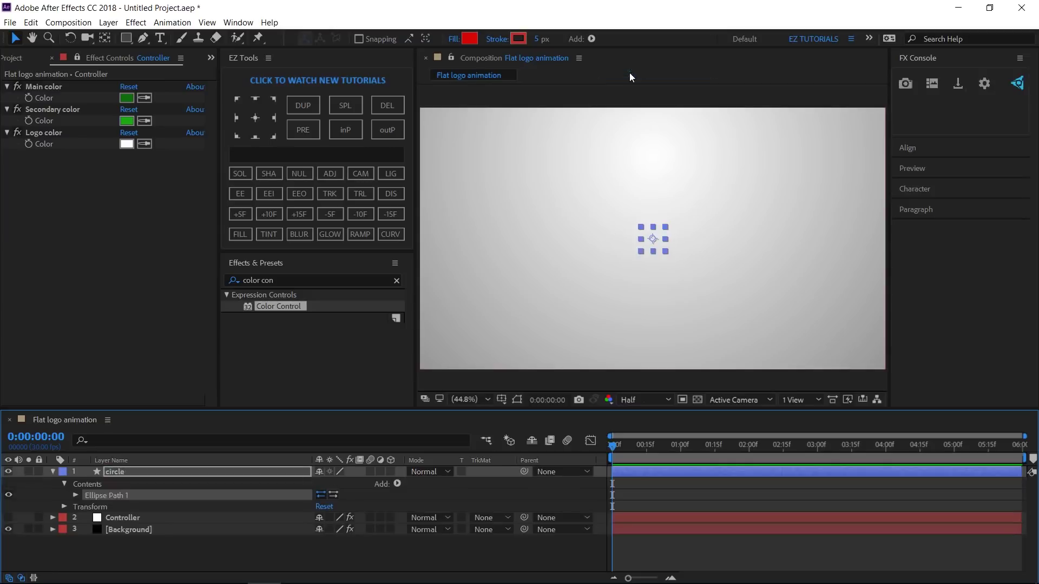
left_click(591, 38)
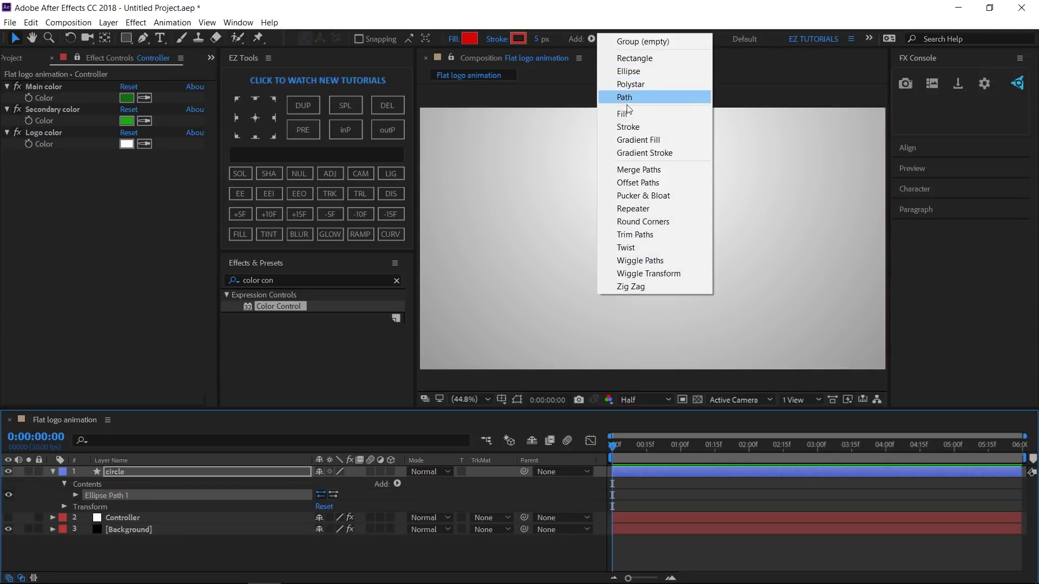
left_click(627, 114)
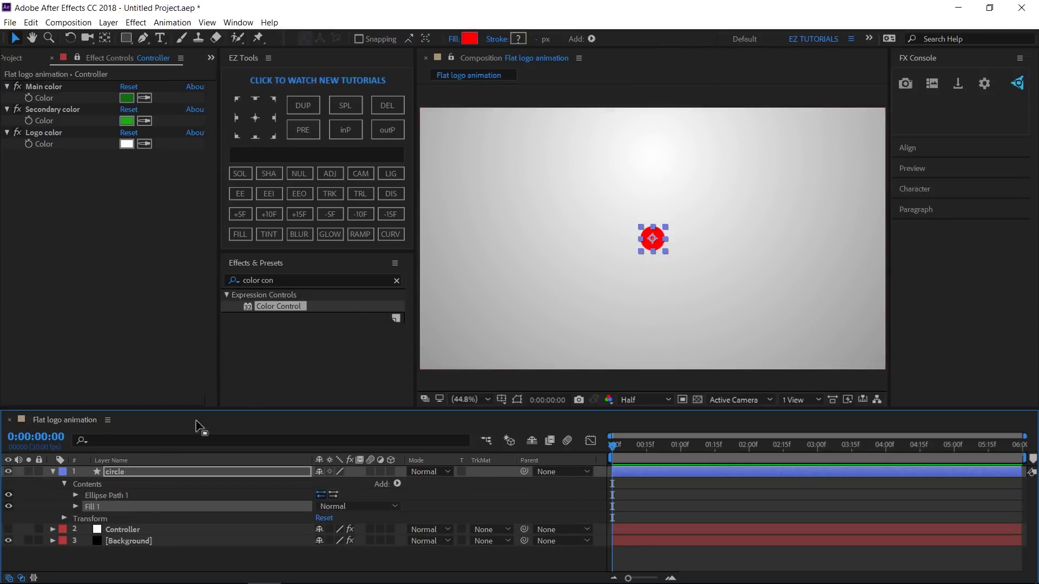
Step: Link the circle's fill color by expression to the Controller layer's Main color
left_click(76, 507)
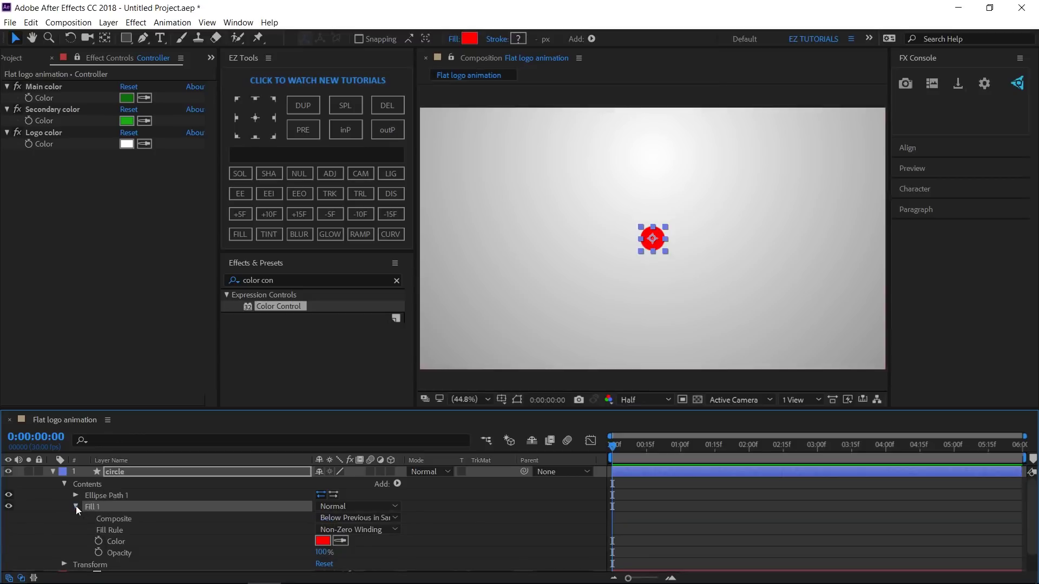
left_click(99, 542, "alt")
left_click_drag(354, 553, 65, 100)
left_click(28, 203)
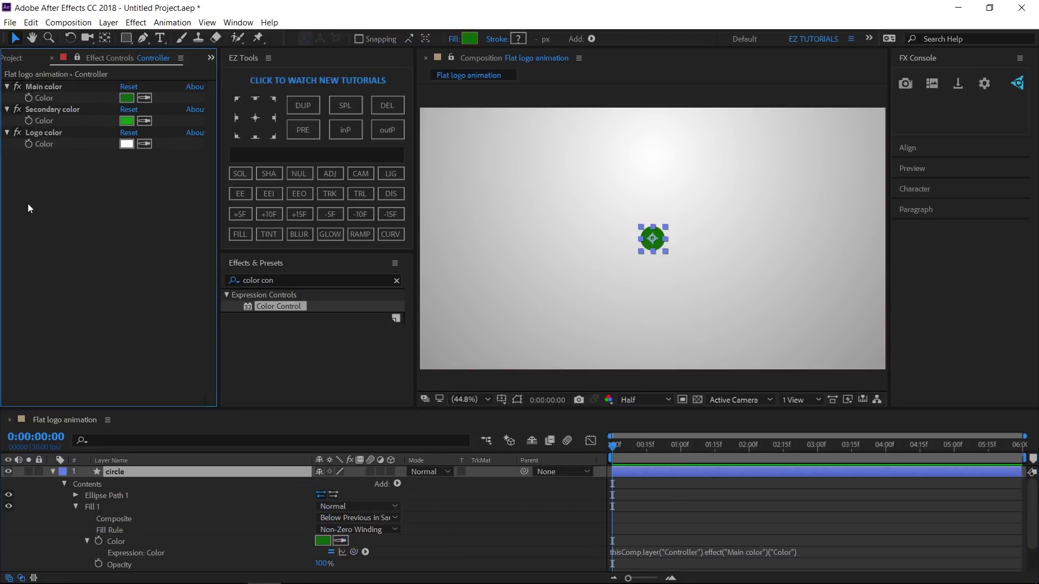
left_click(76, 507)
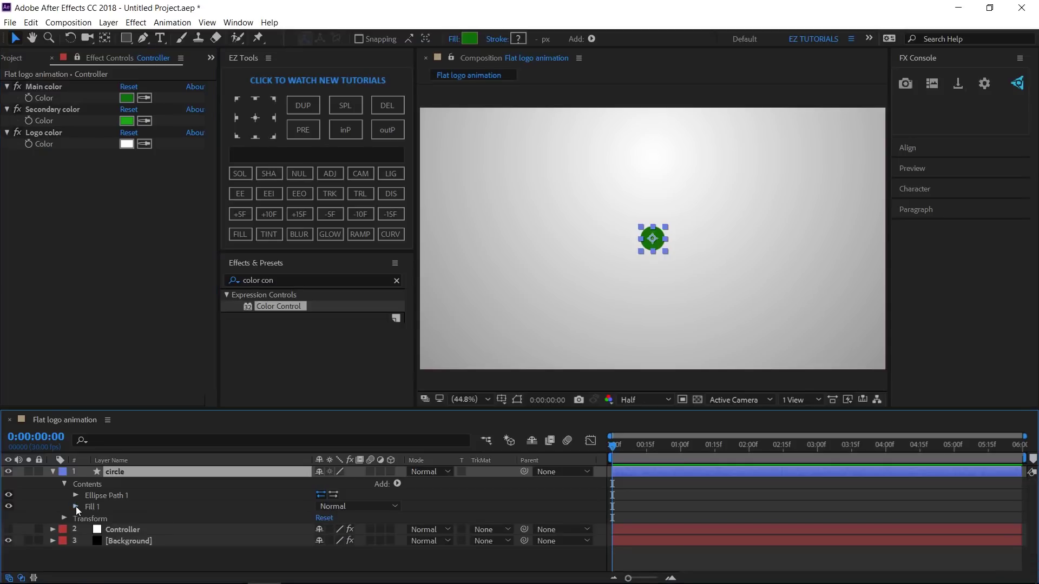
Step: Set the circle's ellipse path size to 55, 55 and collapse the layer
left_click(75, 495)
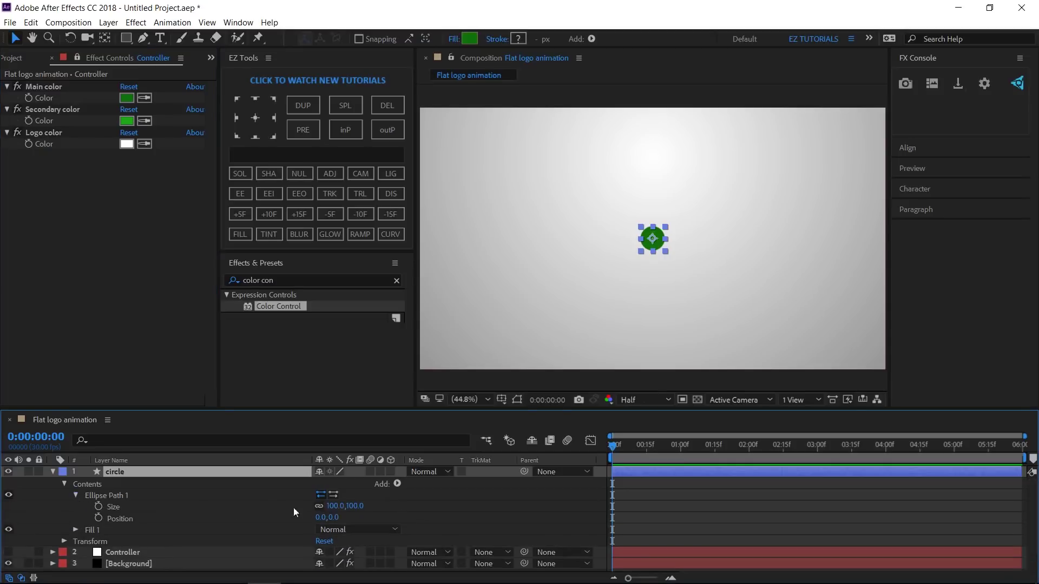
left_click(334, 506)
type("55")
key("Return")
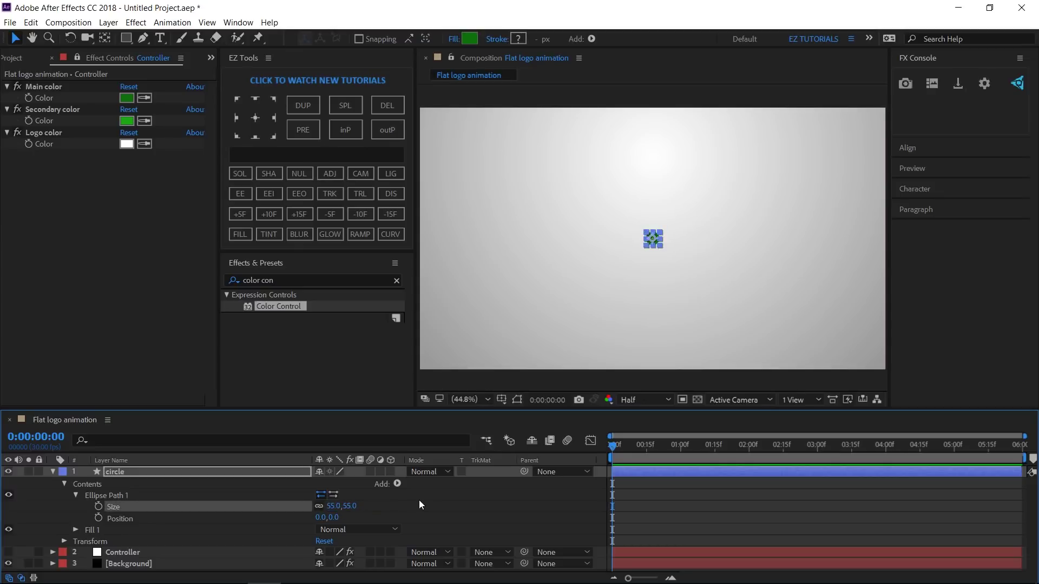
left_click(54, 471)
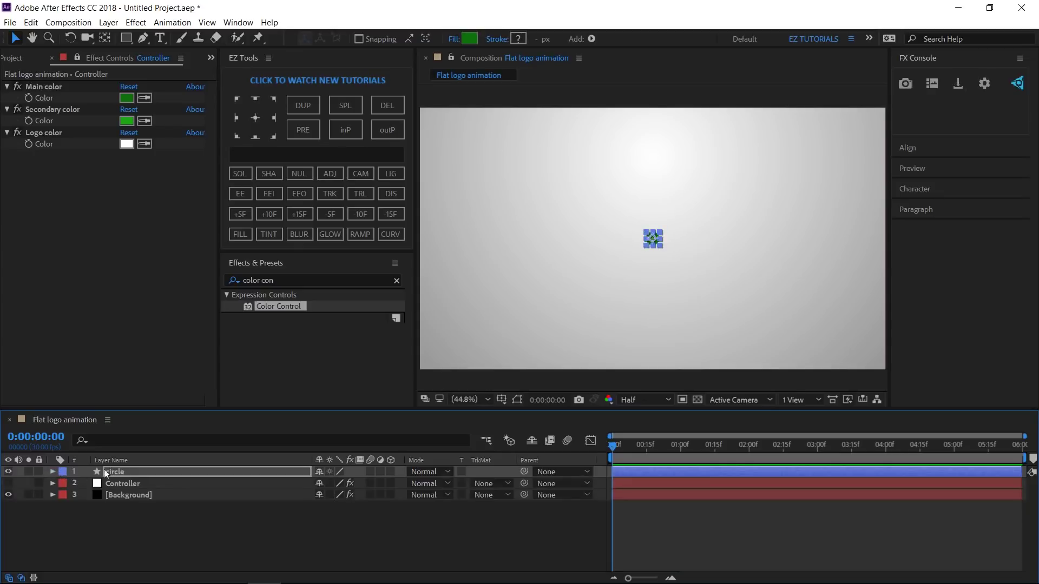
Step: Keyframe the circle layer's Scale at 0% at 0:00:00:15
left_click(116, 470)
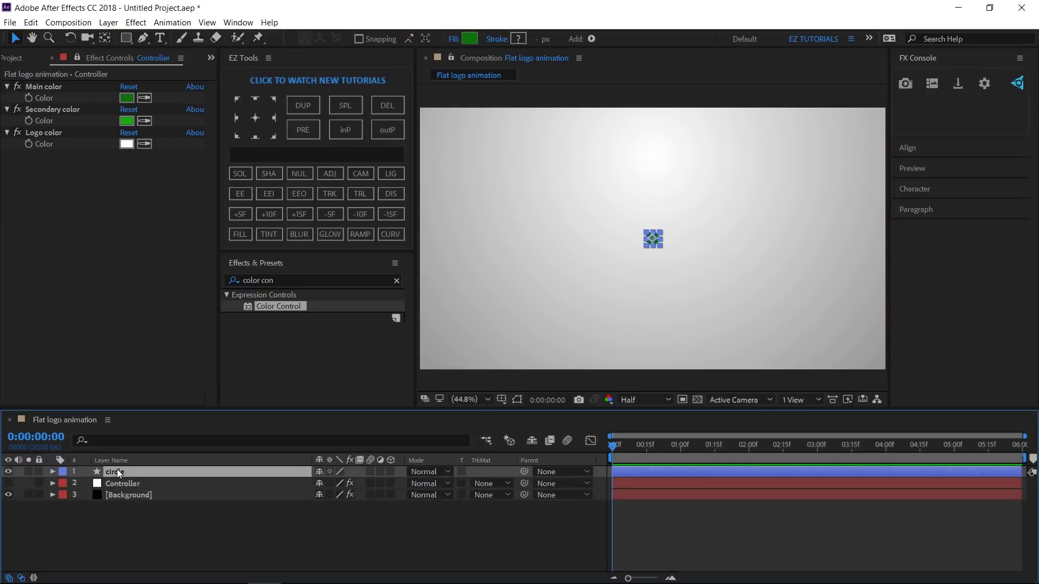
key("s")
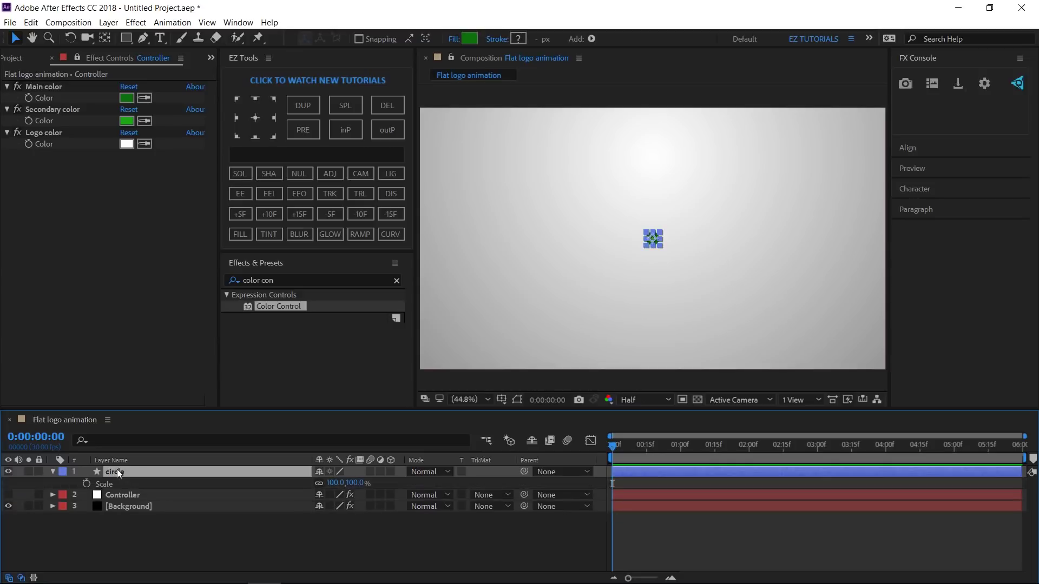
left_click(297, 214)
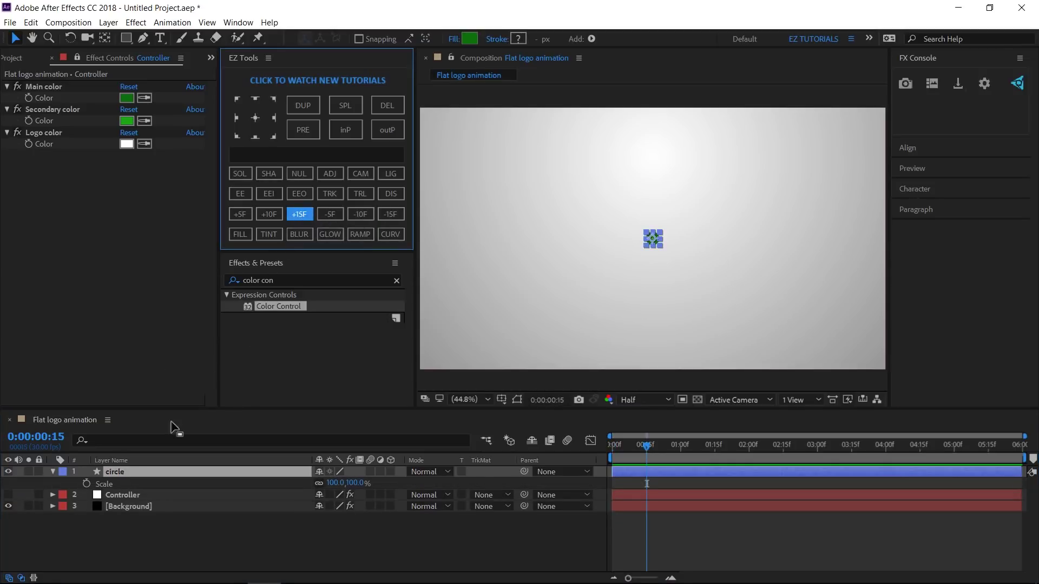
left_click(87, 484)
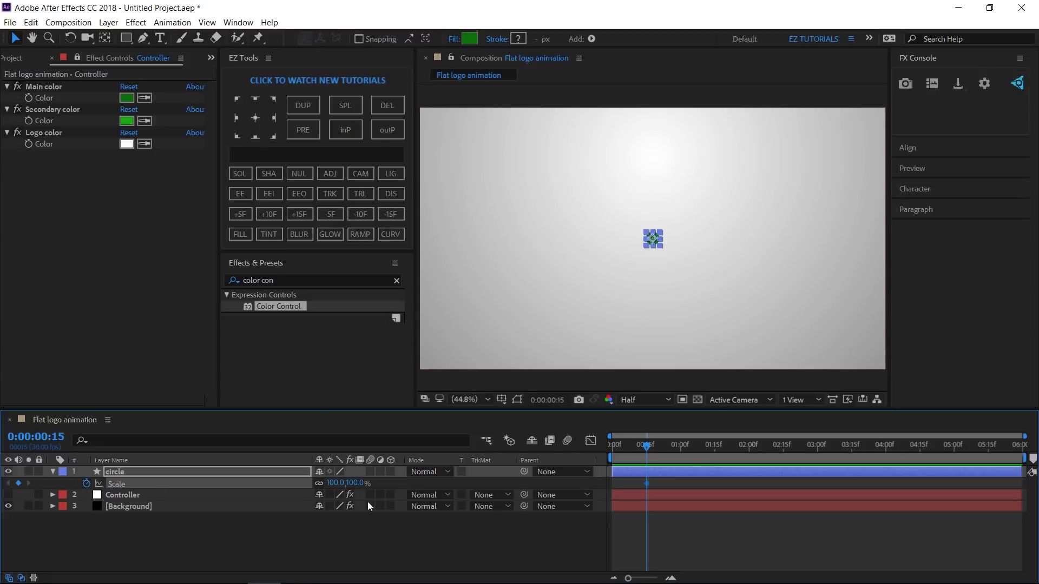
left_click(335, 484)
type("0")
key("Return")
Step: Add a Scale keyframe of 100% to the circle layer at 0:00:01:15
left_click(299, 215)
left_click(299, 215)
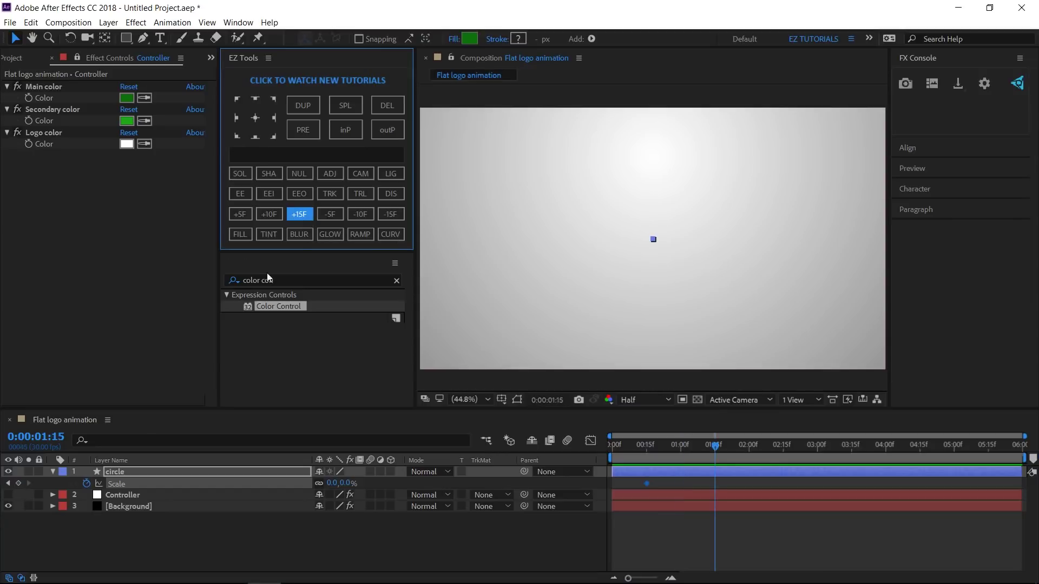
left_click(331, 484)
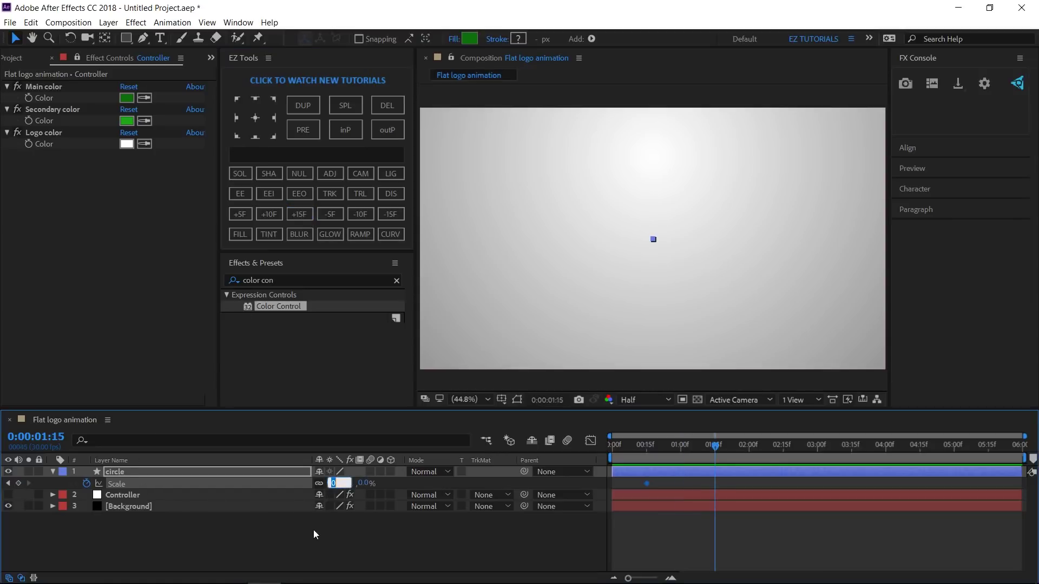
type("100")
key("Return")
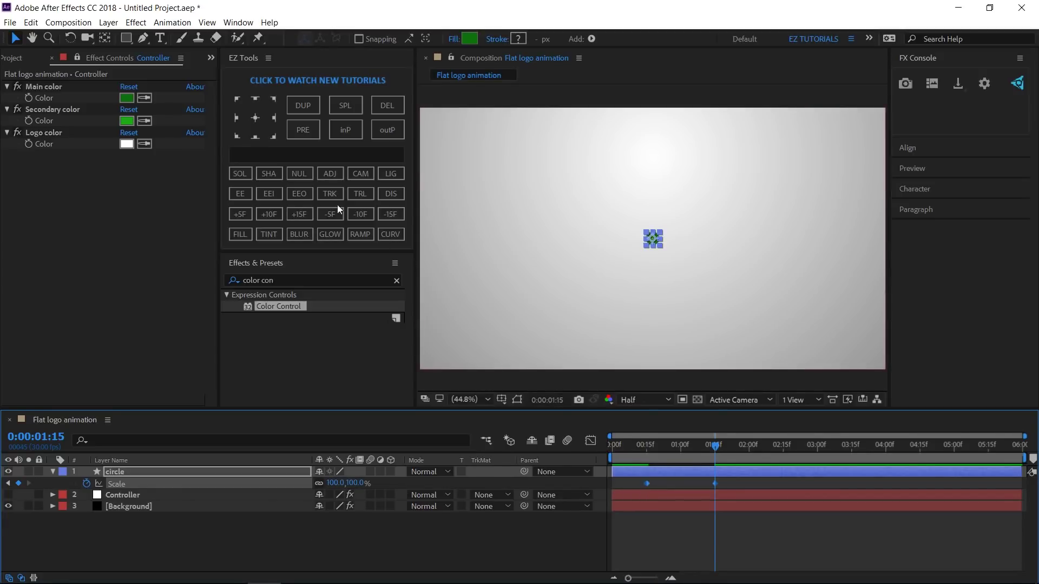
Step: Apply Easy Ease to the circle's two Scale keyframes and reshape their speed curve in the Graph Editor
left_click(249, 194)
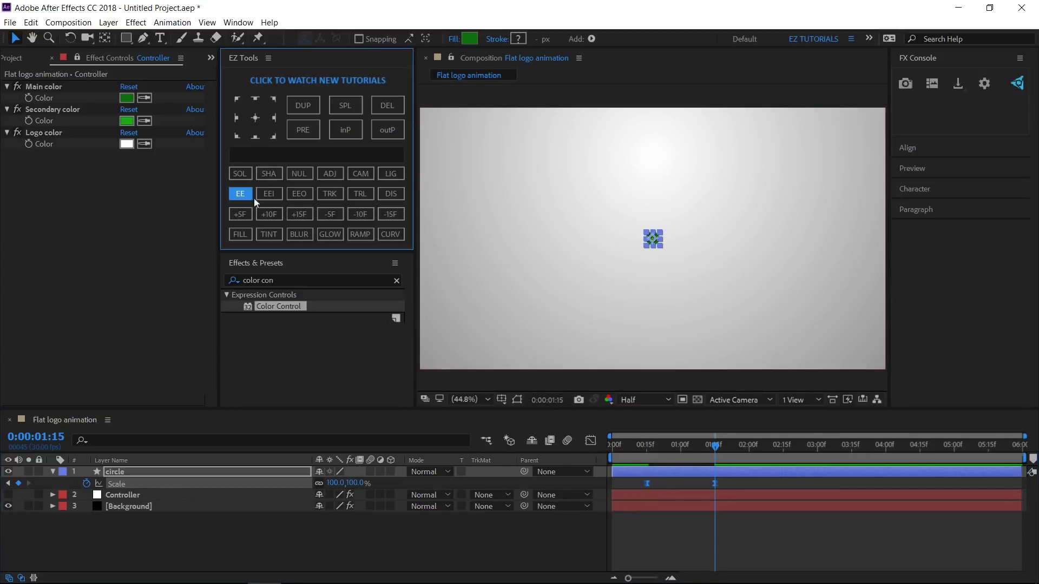
left_click(591, 441)
left_click_drag(729, 544, 682, 543)
left_click_drag(658, 545, 624, 542)
left_click(591, 441)
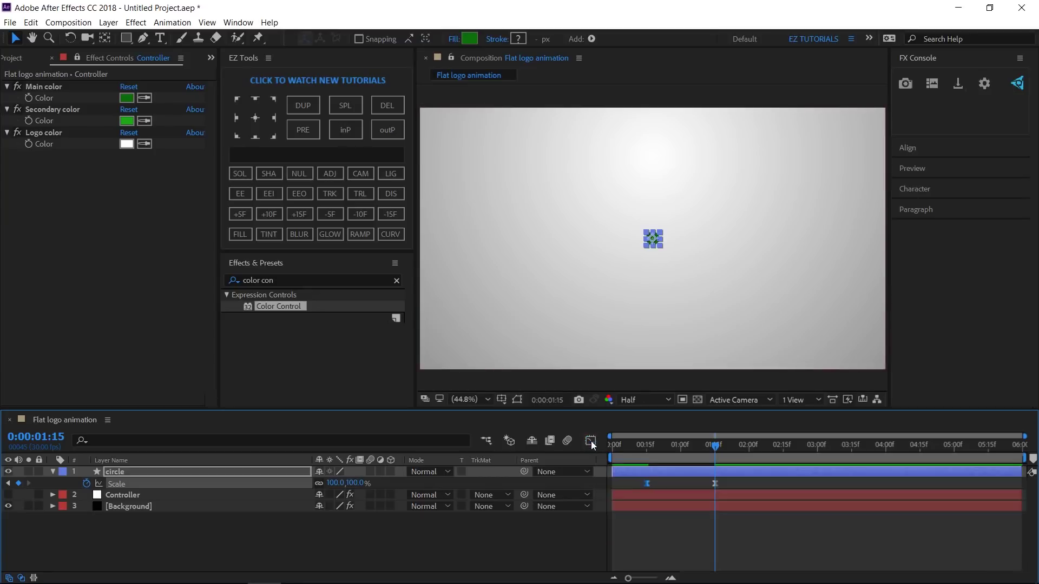
Step: Start the circle layer's Position animation with a keyframe at 960, 540 at 0:00:00:15
left_click(167, 472)
key("p")
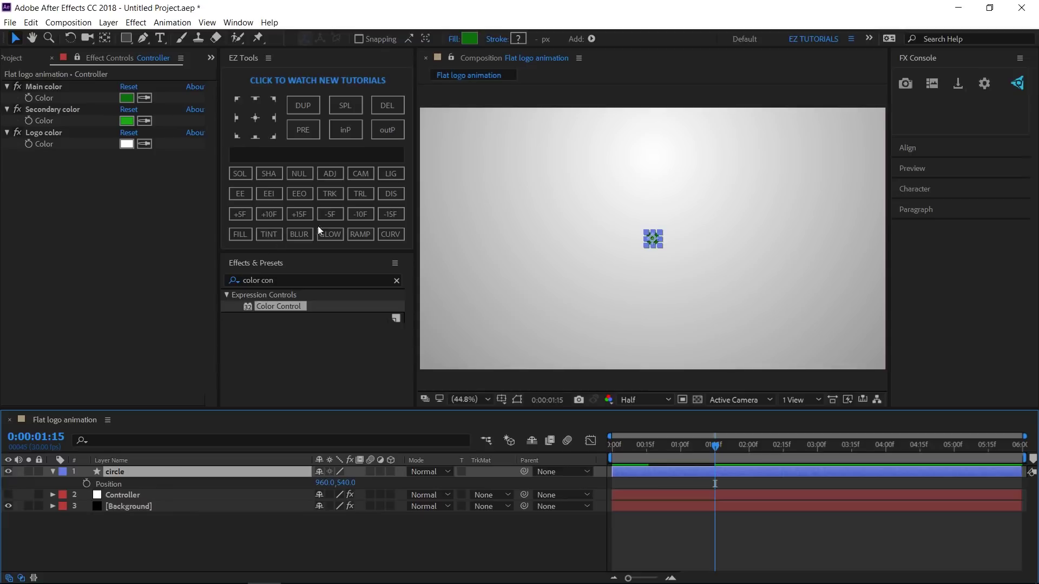
left_click(397, 215)
left_click(397, 216)
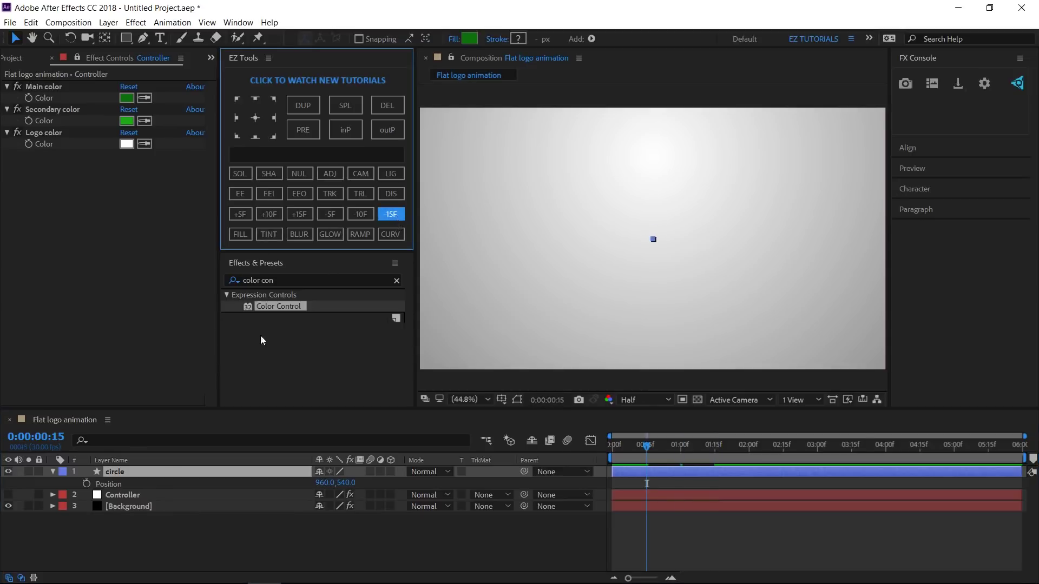
left_click(86, 483)
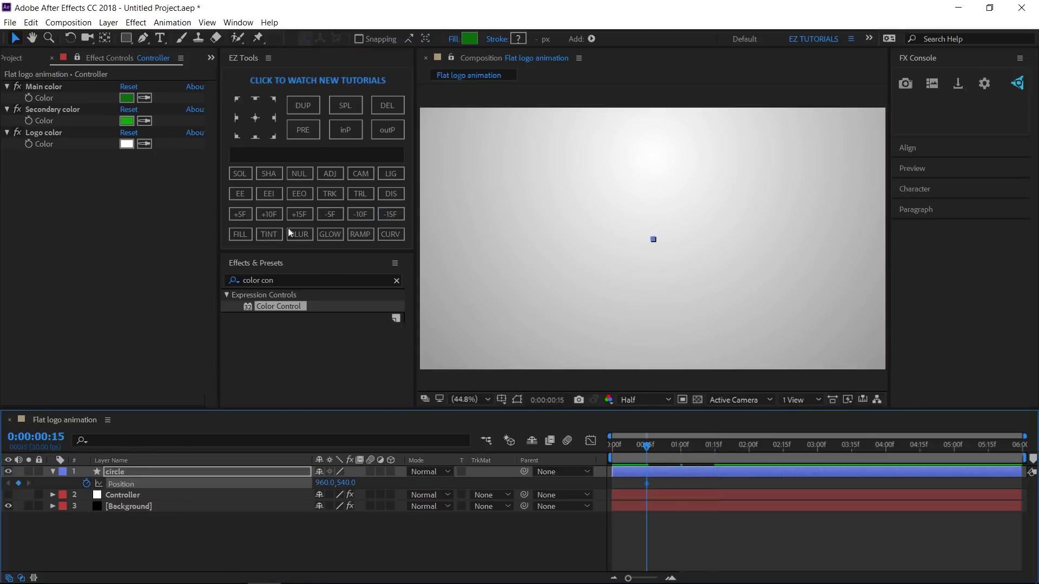
Step: Keyframe the circle's Y position at 150 at 0:00:01:15 and at 410 at 0:00:02:00
left_click(296, 216)
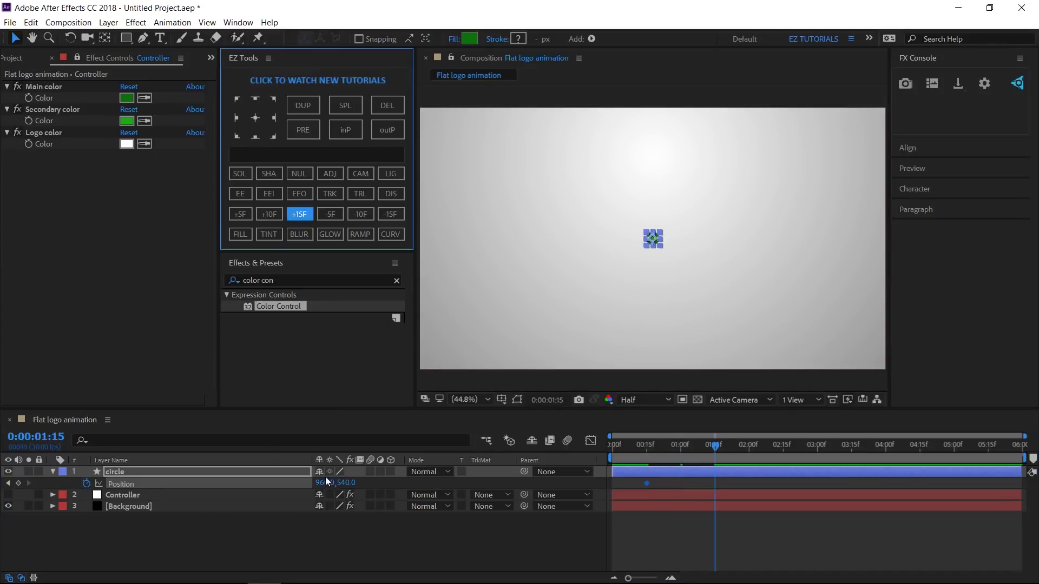
left_click(345, 483)
type("150")
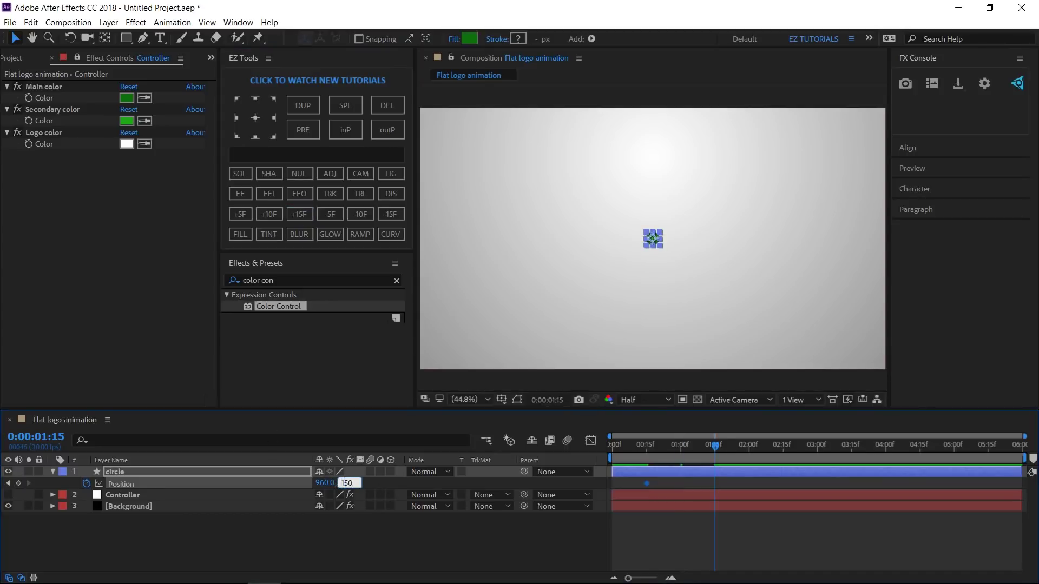
key("Return")
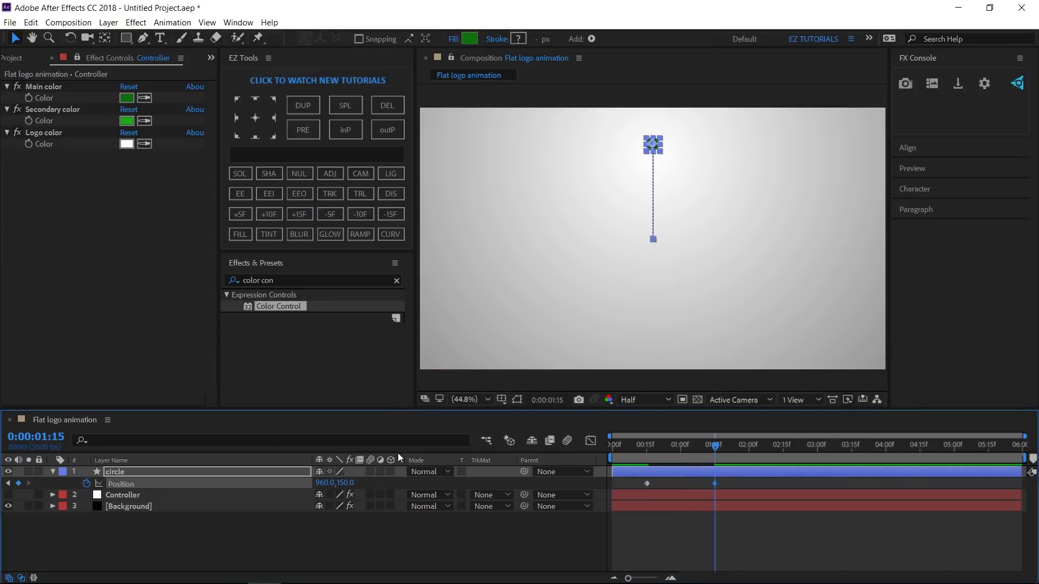
left_click(305, 215)
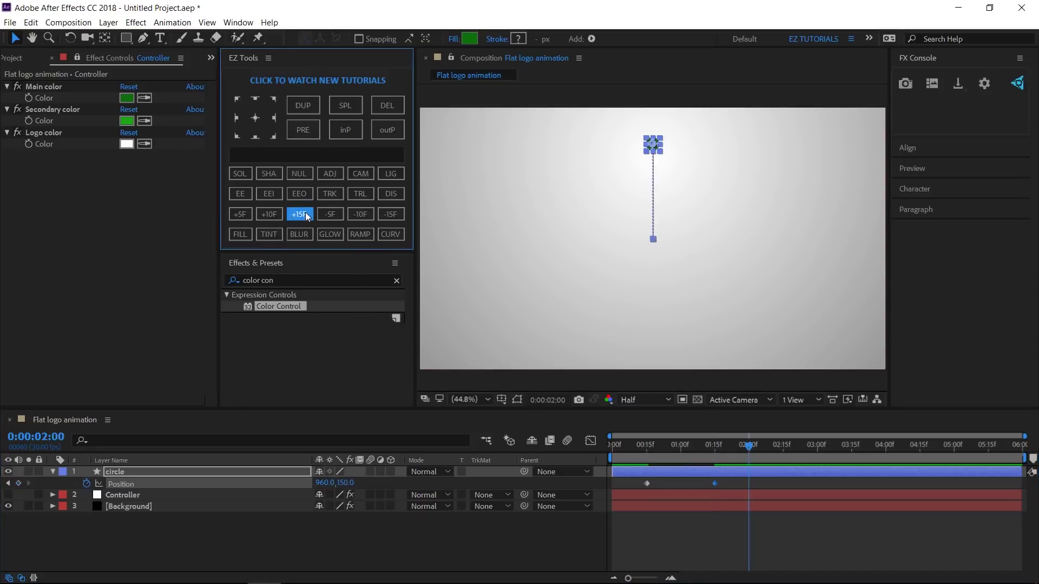
left_click(350, 483)
type("410")
key("Return")
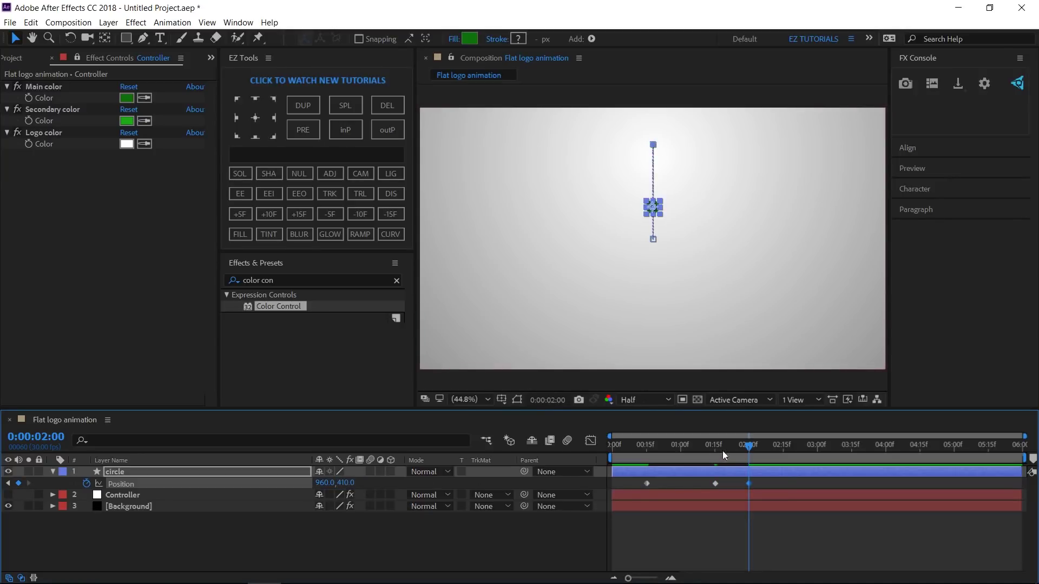
Step: Easy-ease the circle's three Position keyframes and widen the middle keyframe's influence both ways in the speed graph, then collapse the layer
left_click_drag(773, 481, 626, 492)
left_click(243, 194)
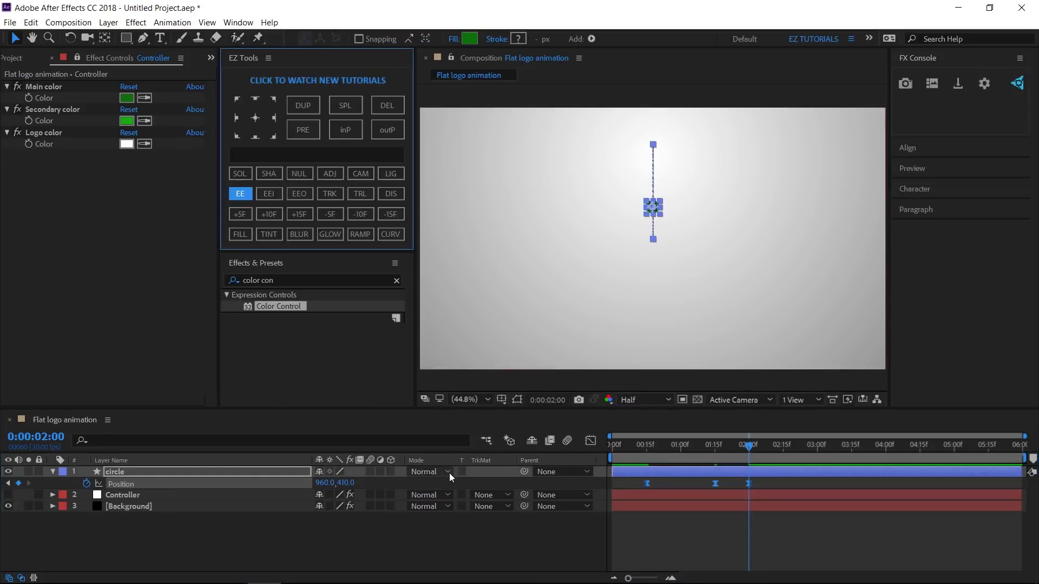
left_click(591, 440)
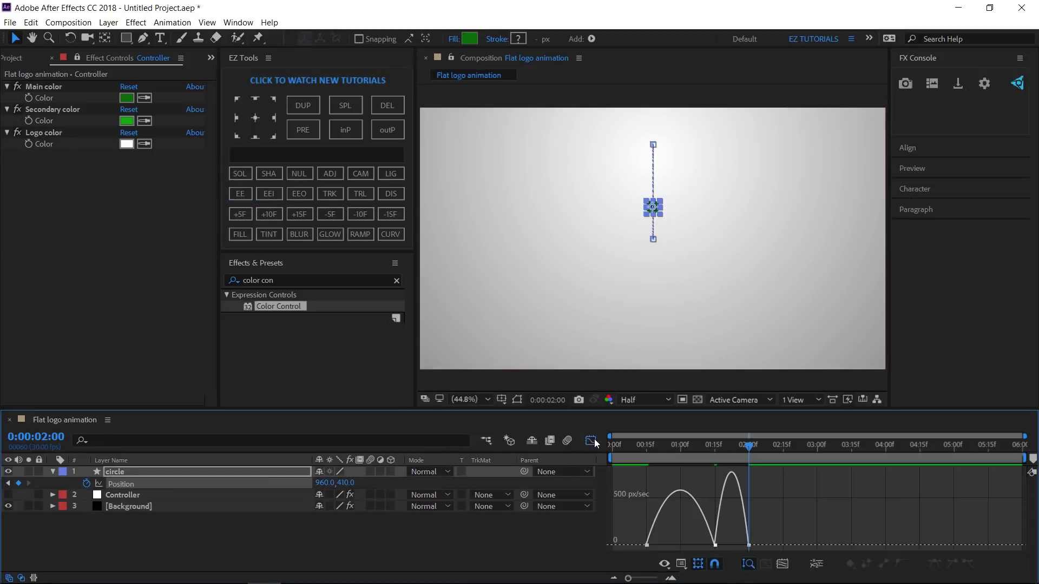
left_click(715, 545)
left_click_drag(707, 545, 736, 546)
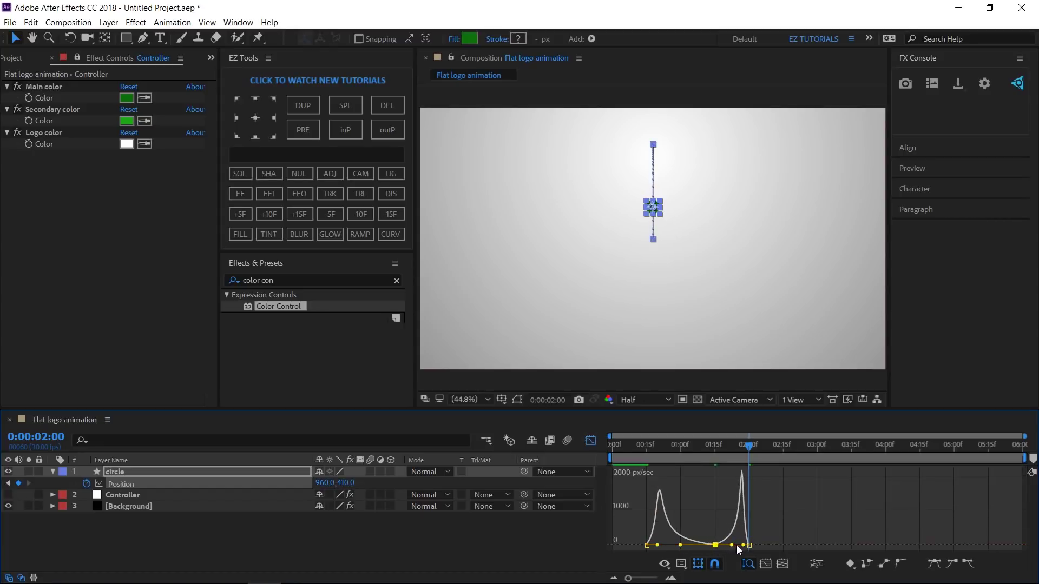
left_click(590, 440)
left_click(52, 472)
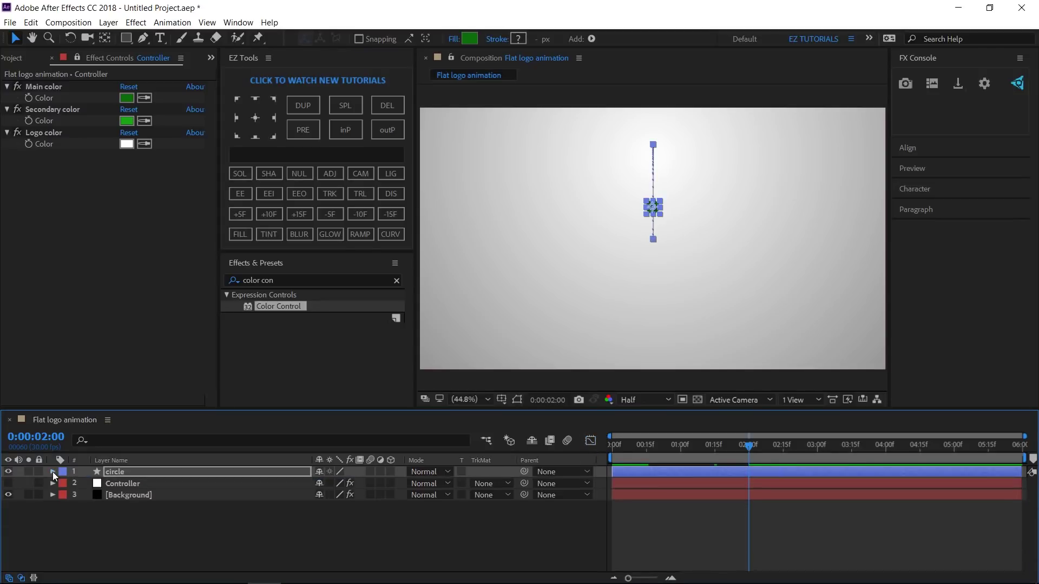
Step: Add a new shape layer above the circle layer and name it Rhombus
left_click(275, 173)
left_click(158, 471)
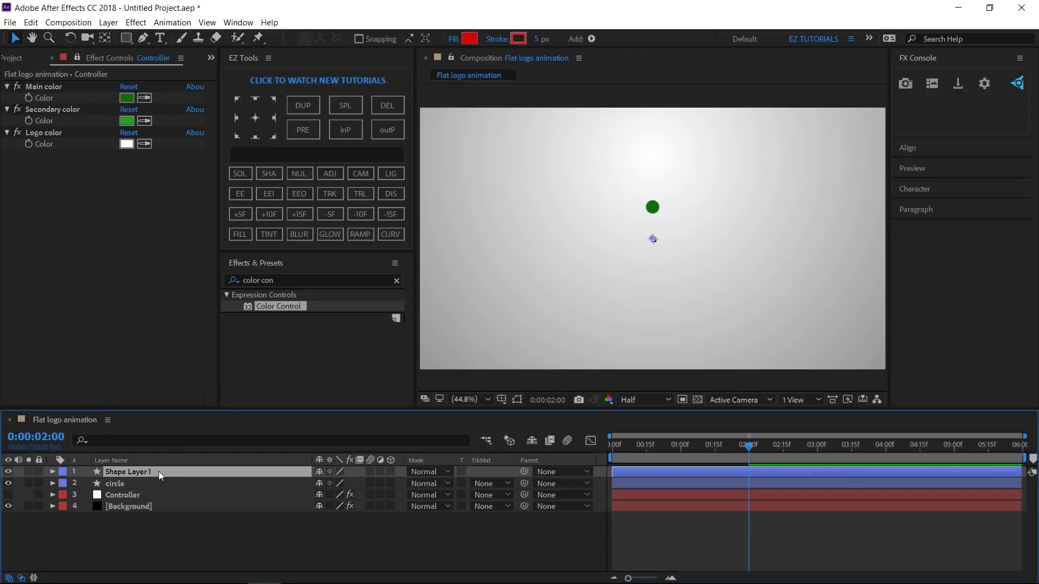
key("Return")
type("Rhombus")
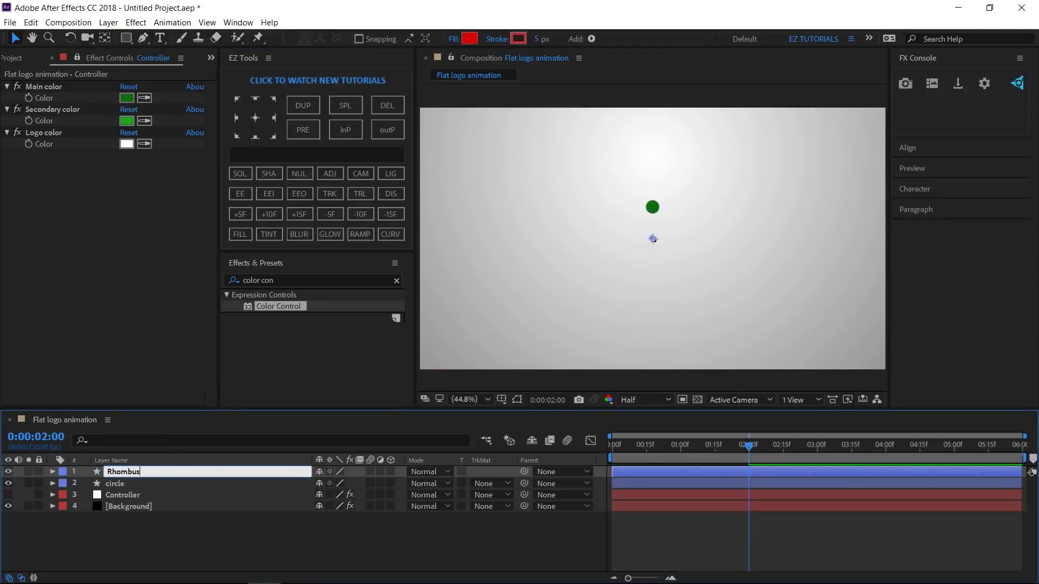
key("Return")
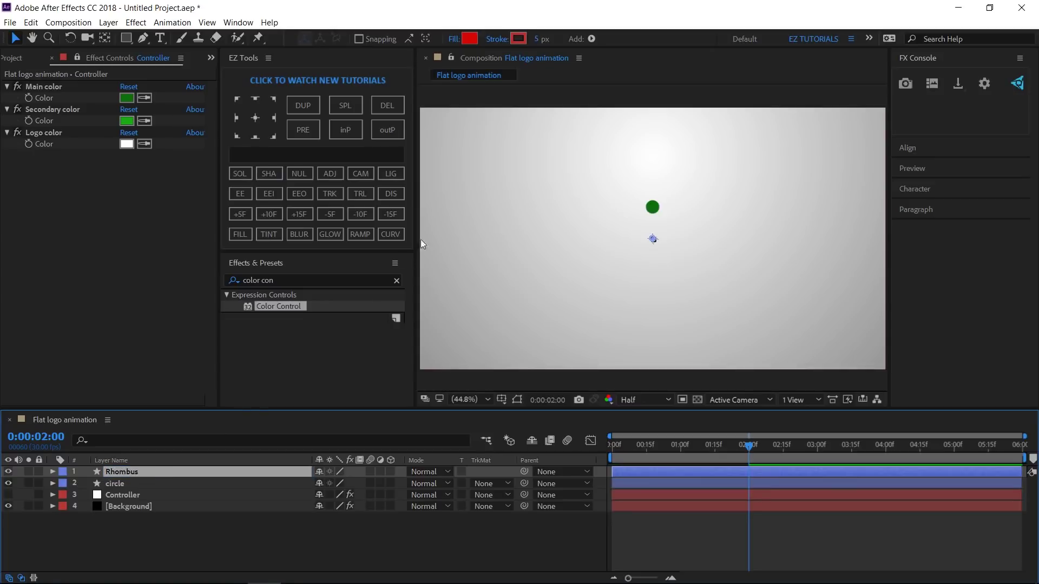
Step: Add a rectangle path and a fill to the Rhombus layer's contents
left_click(592, 38)
left_click(635, 58)
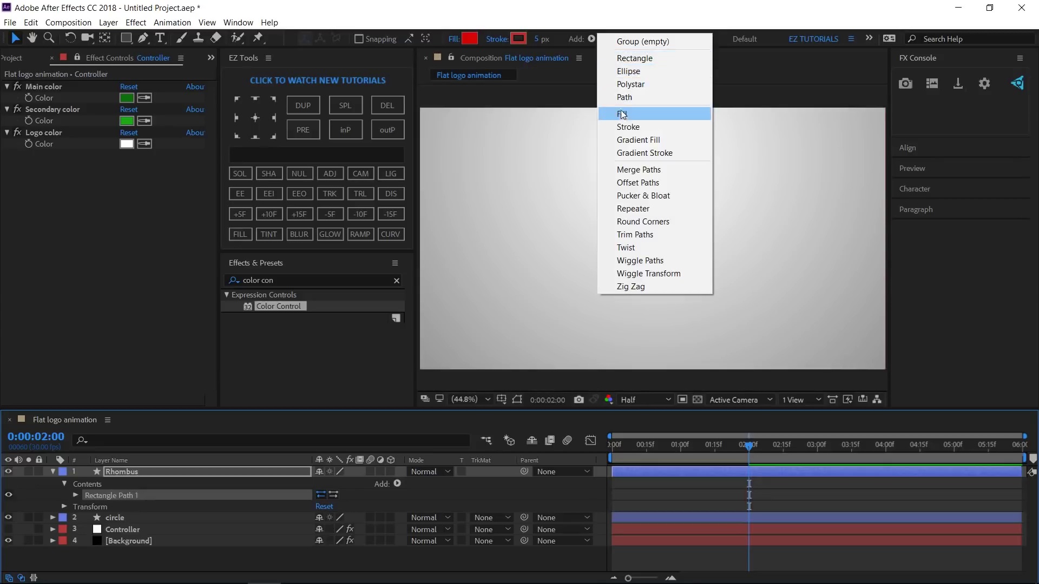
left_click(622, 113)
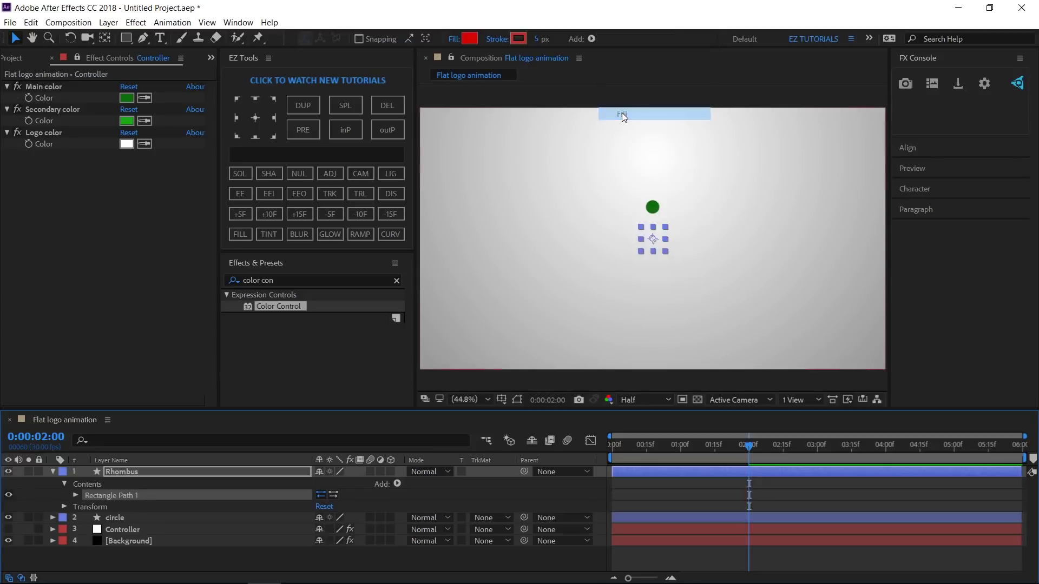
Step: Set the Rhombus rectangle path's size to 260 by 260 and its roundness to 35, and collapse the layer
left_click(75, 495)
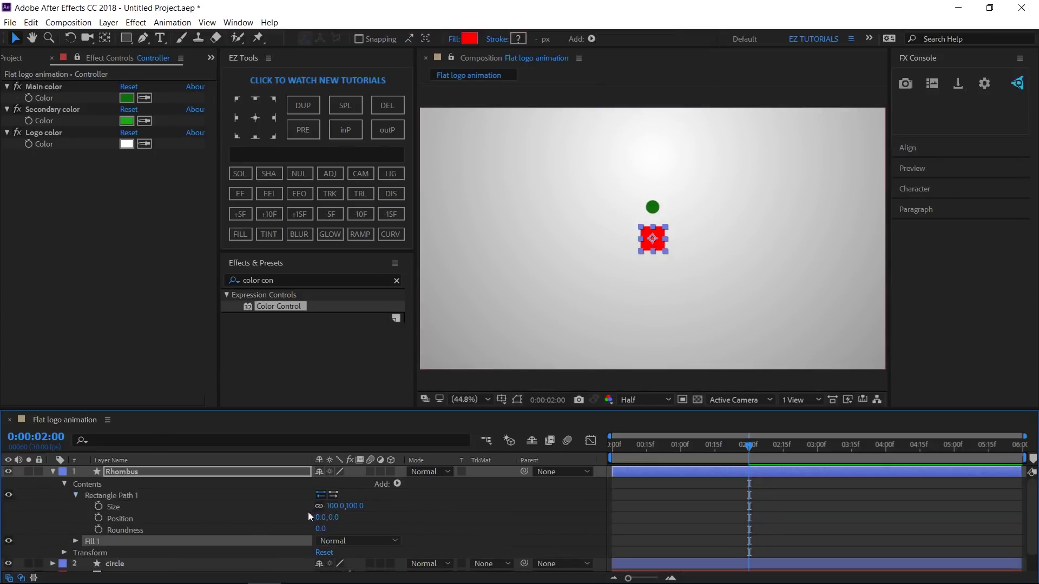
left_click(333, 508)
type("260")
key("Return")
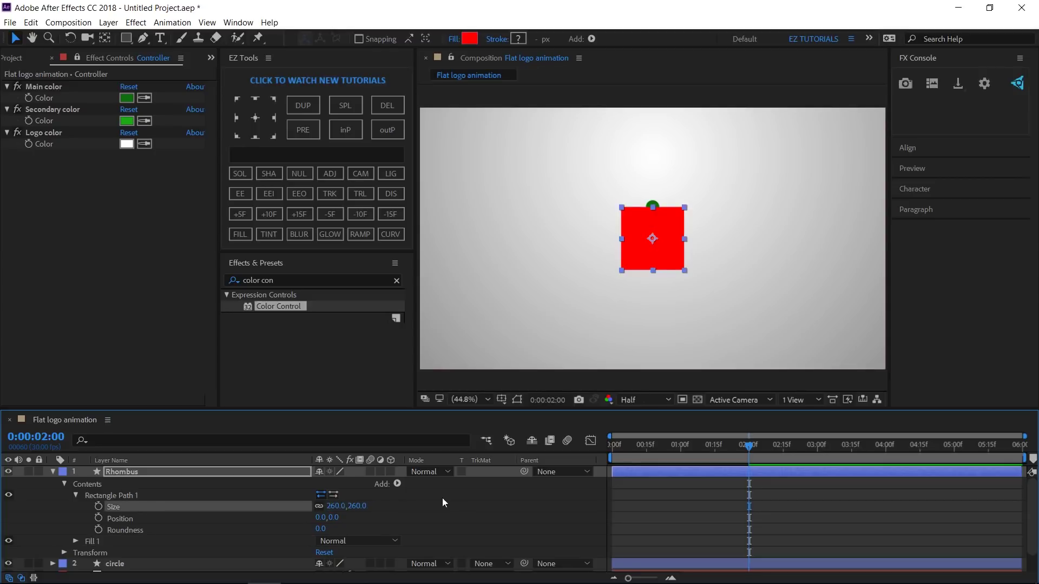
left_click(326, 528)
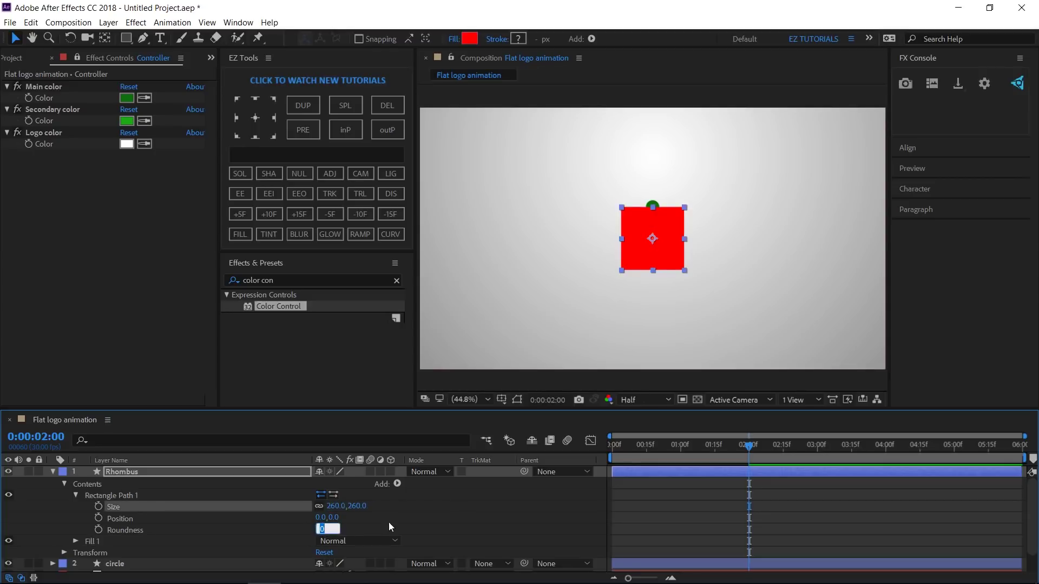
type("35")
key("Return")
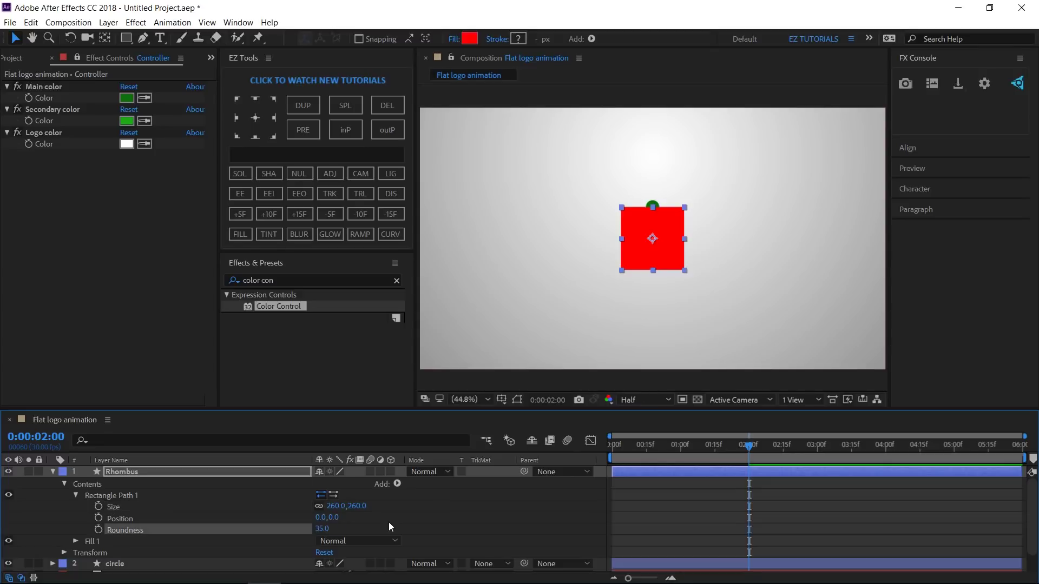
left_click(52, 472)
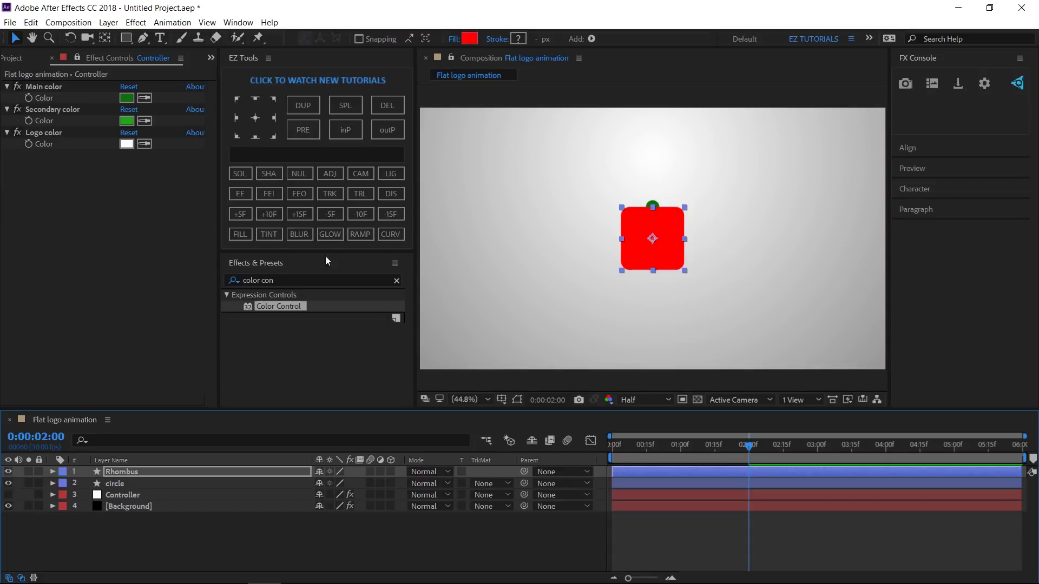
Step: Apply a Gradient Ramp to the Rhombus layer and link its Start Color by expression to the Controller's Main color
left_click(356, 233)
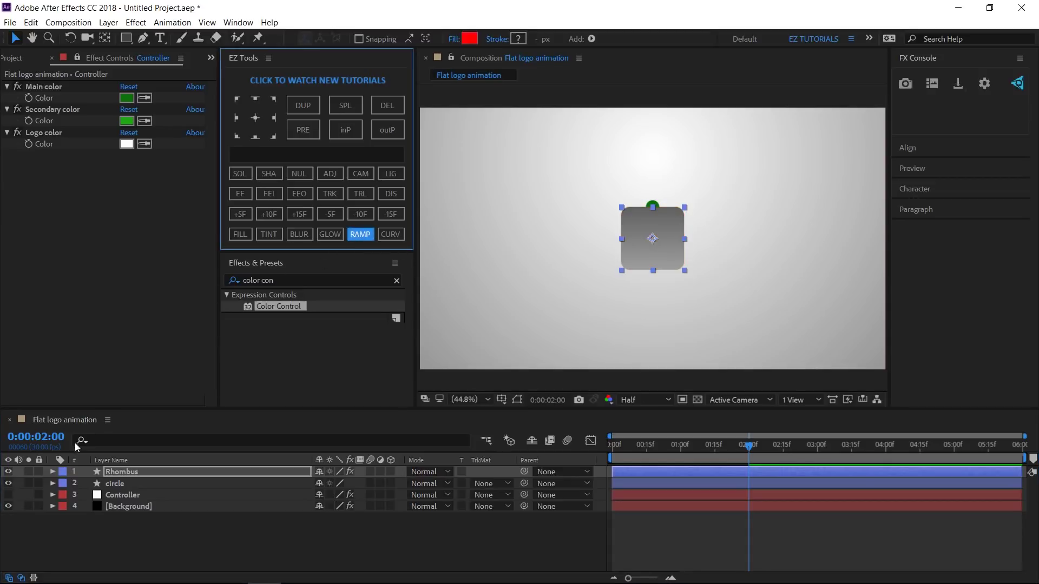
left_click(53, 472)
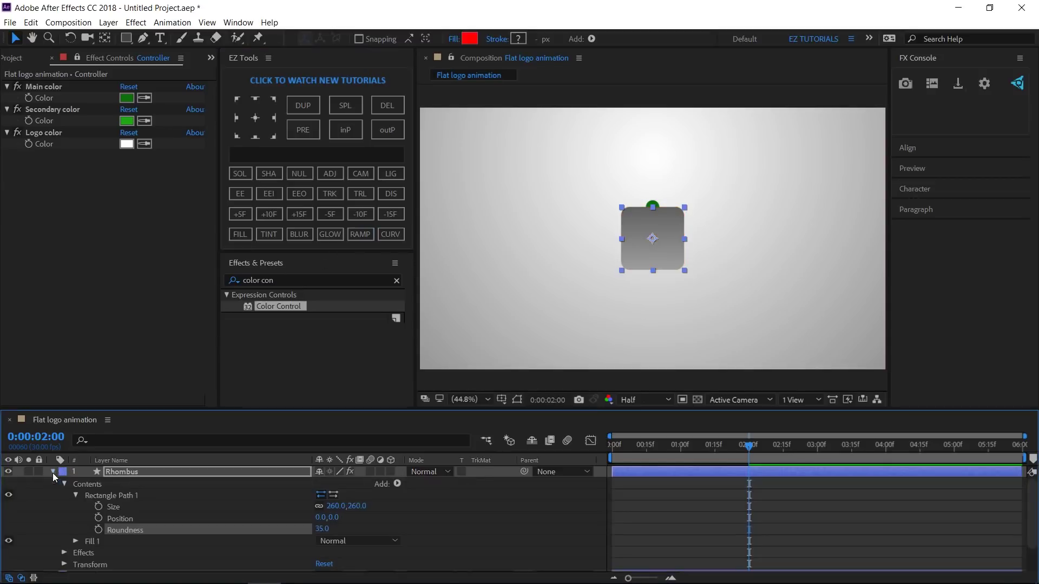
left_click(75, 495)
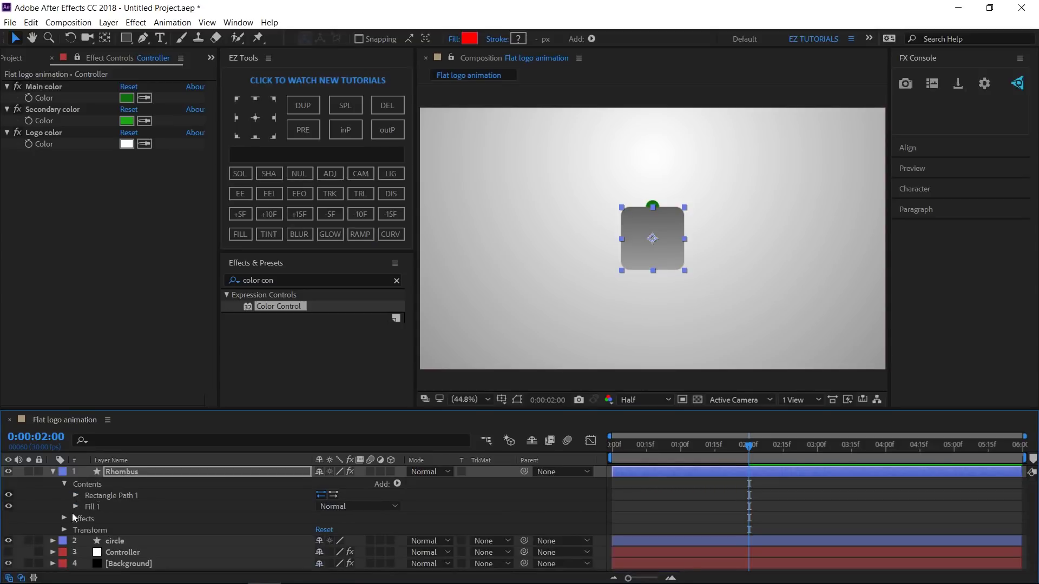
left_click(64, 519)
left_click(76, 529)
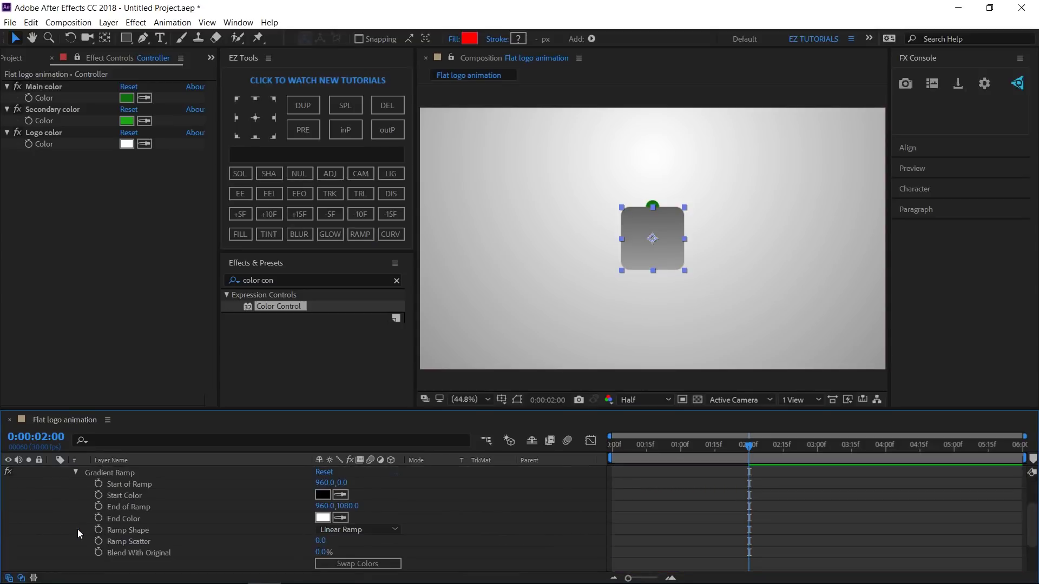
left_click(99, 496, "alt")
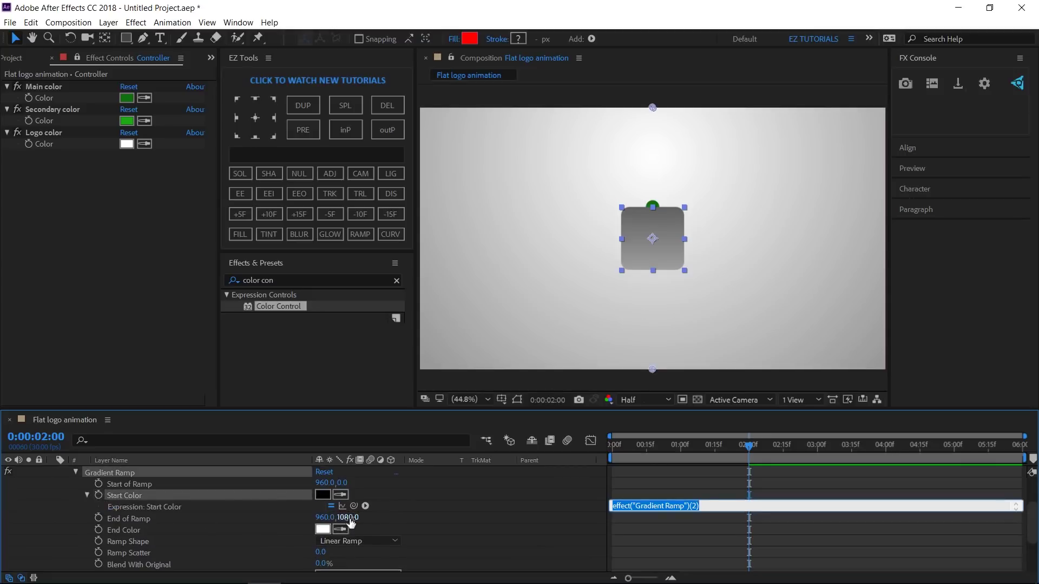
left_click_drag(356, 503, 54, 99)
left_click(63, 225)
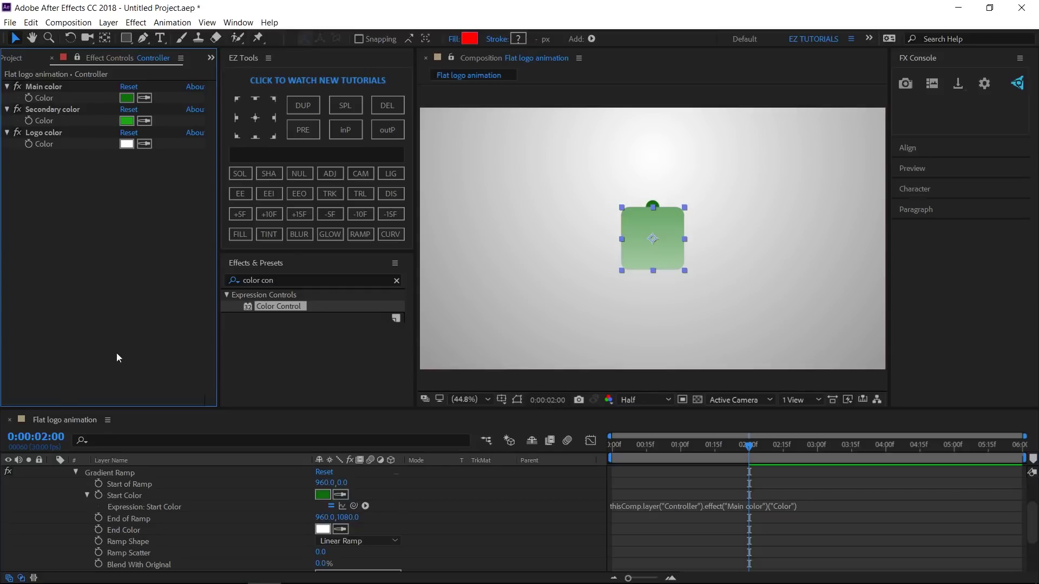
Step: Link the Rhombus Gradient Ramp's End Color by expression to the Controller's Secondary color
left_click(99, 532, "alt")
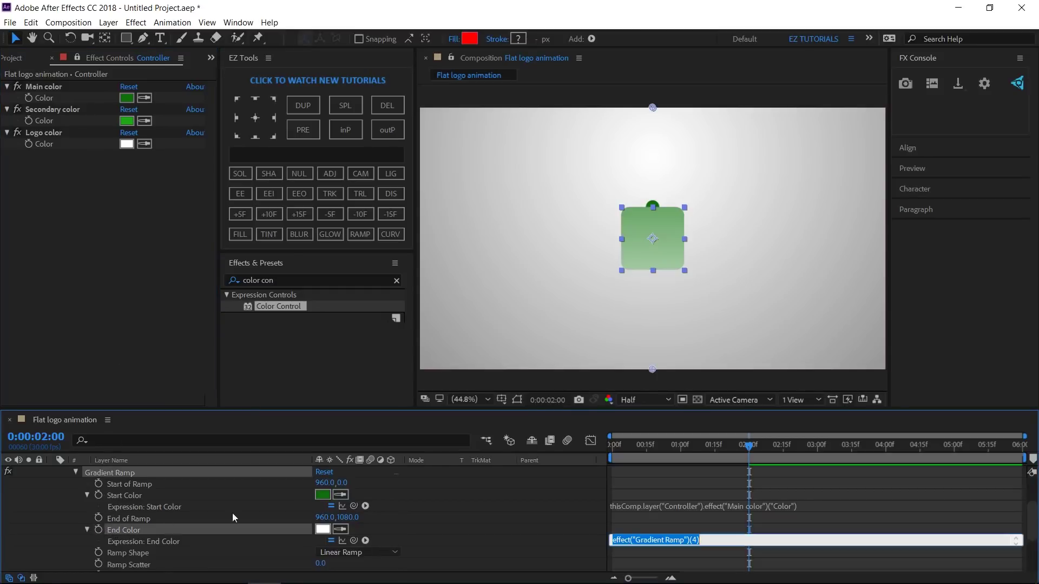
left_click_drag(353, 541, 63, 116)
left_click(77, 239)
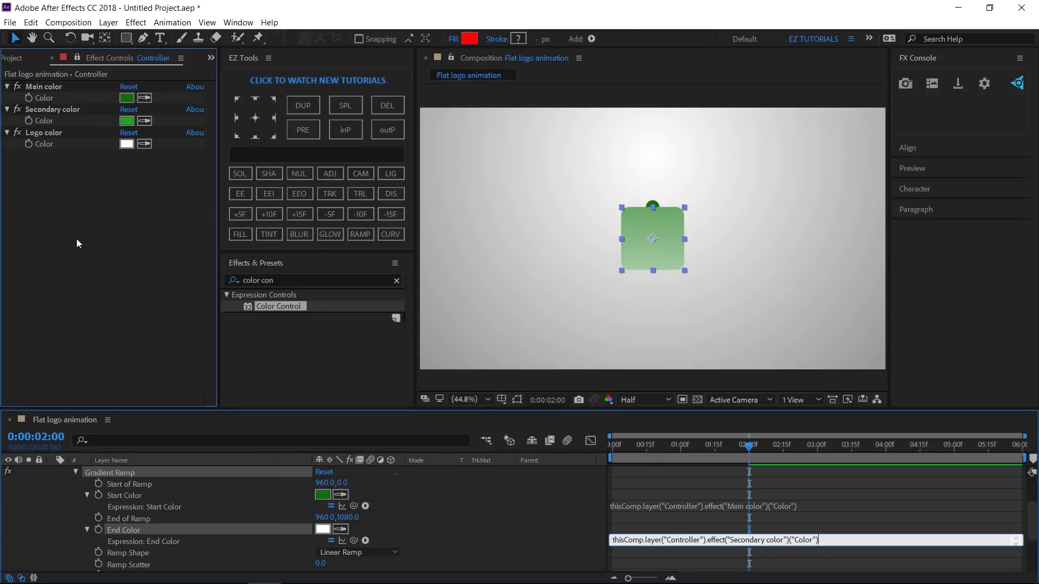
Step: Set the Rhombus ramp's start Y to 430 and its end Y to 660, and collapse the layer
left_click(338, 484)
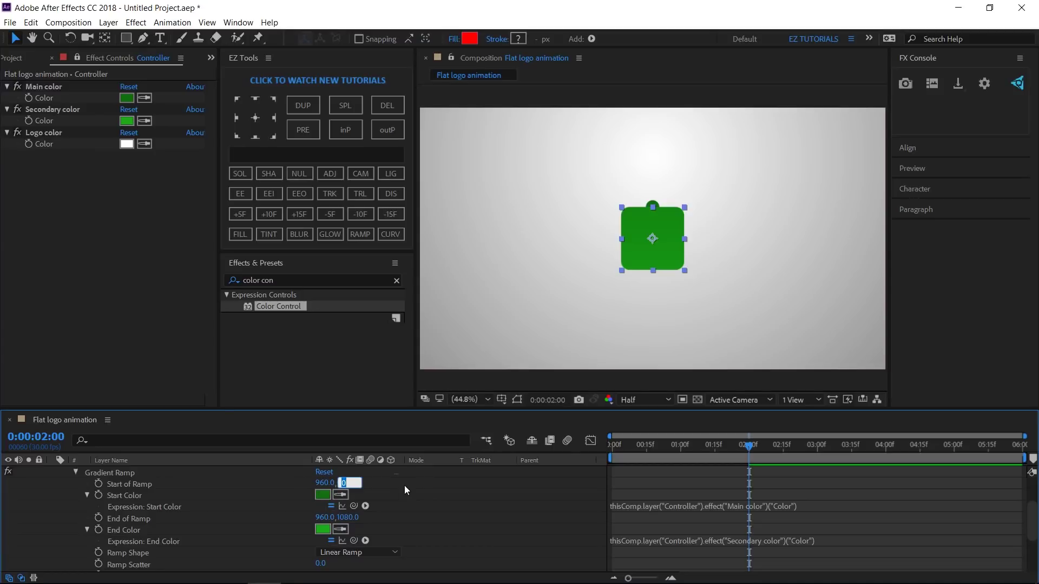
type("430")
key("Return")
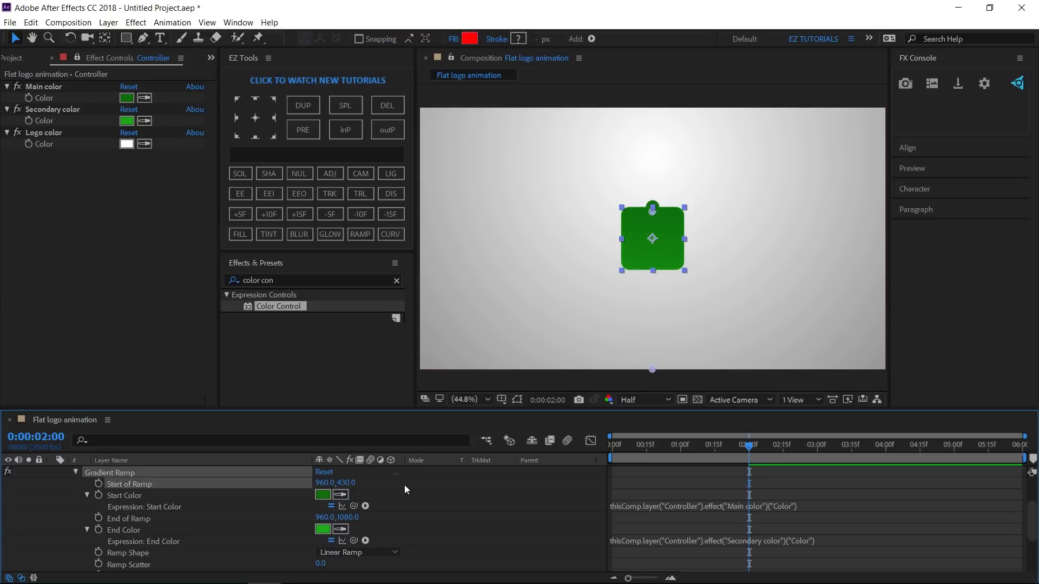
left_click(349, 518)
type("660")
key("Return")
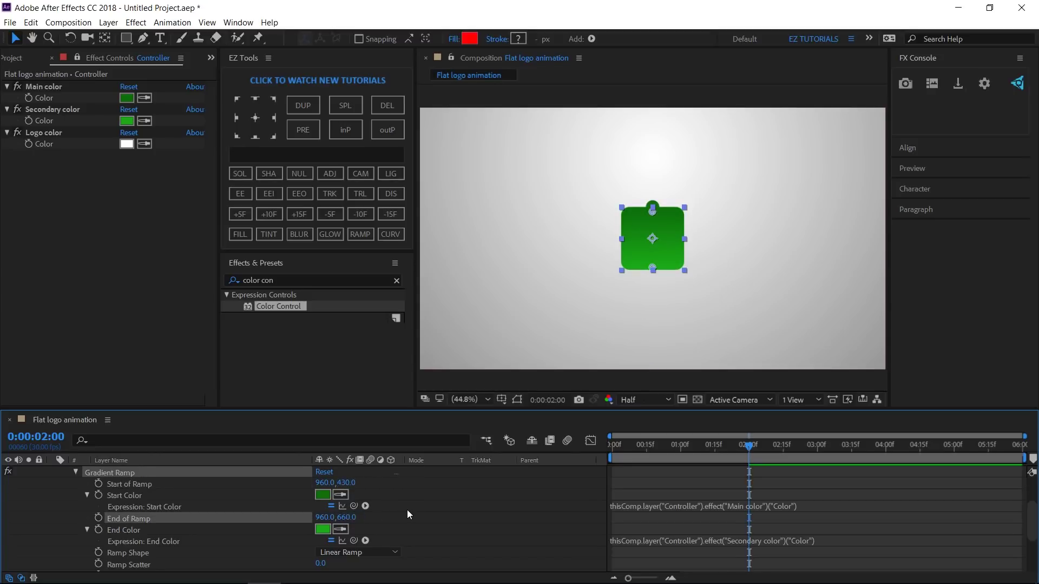
scroll(205, 505, "up", 1)
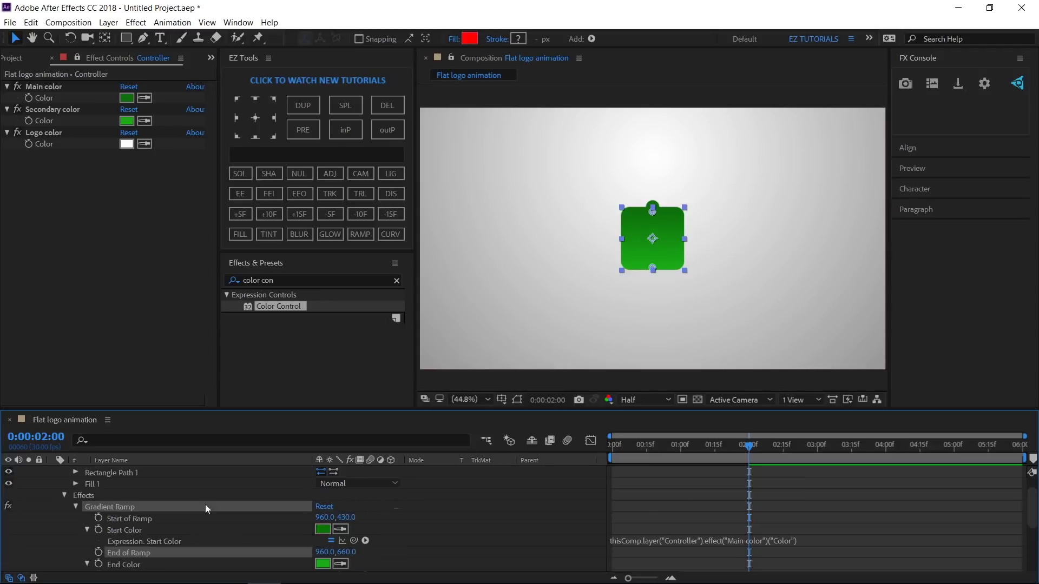
left_click(76, 506)
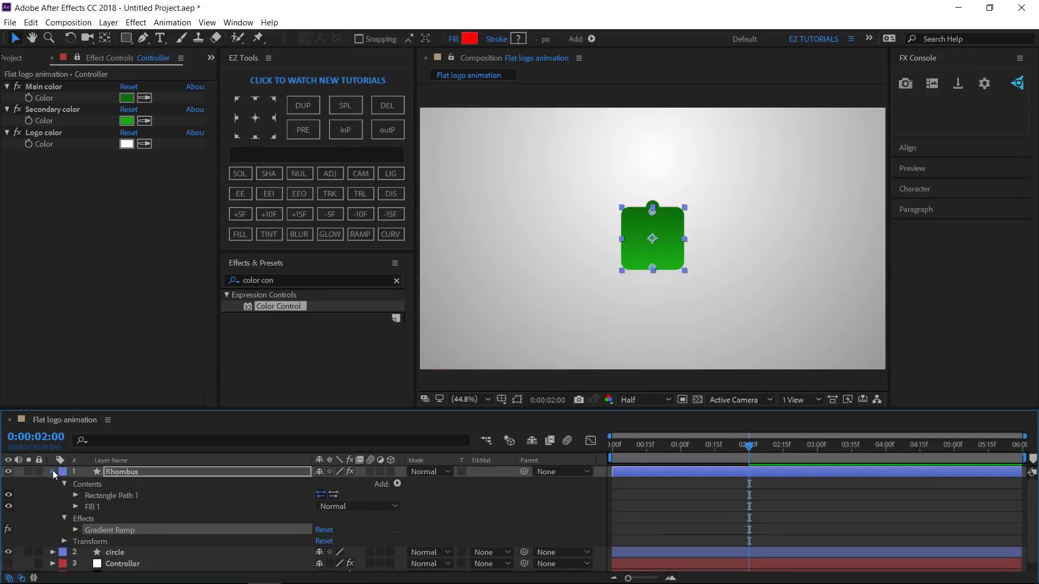
left_click(53, 471)
Step: Start the Rhombus layer's Rotation animation with a 0° keyframe at 0:00:00:05
left_click(118, 472)
key("r")
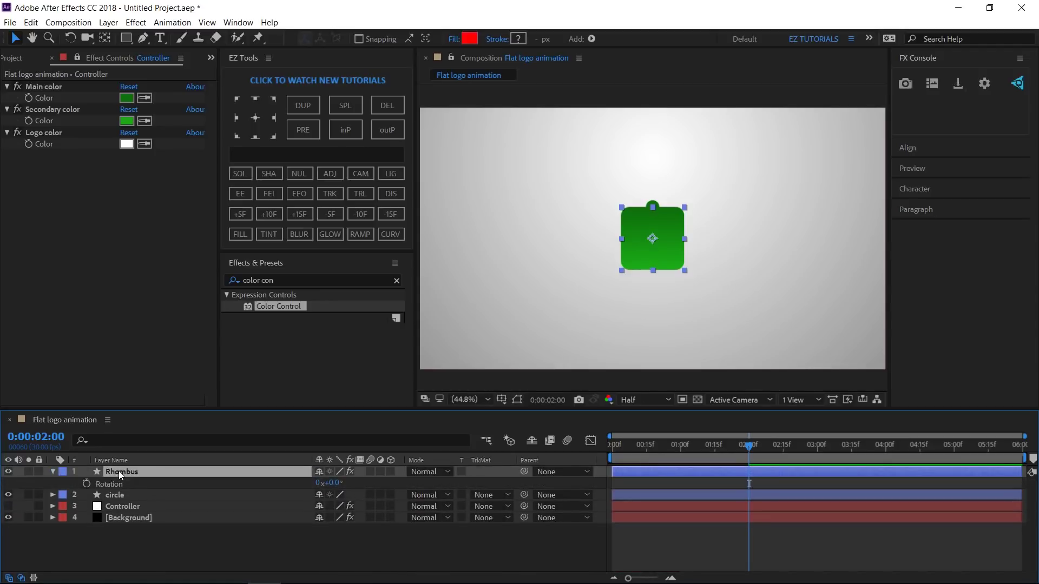
left_click(52, 436)
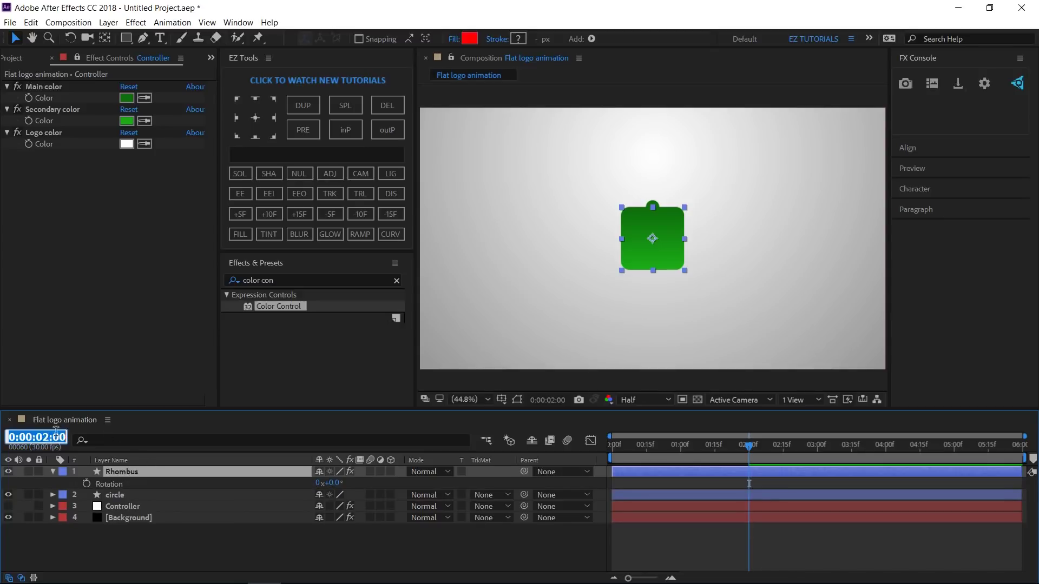
type("0.05")
key("Return")
left_click(87, 484)
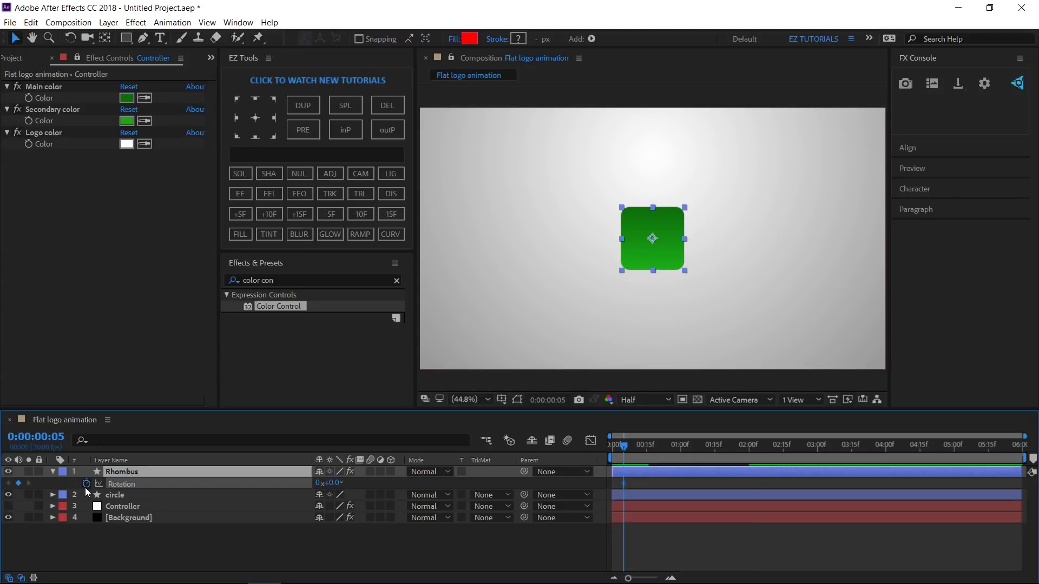
Step: Keyframe the Rhombus rotation at 45° at 0:00:01:05 and apply Easy Ease to both Rotation keyframes
left_click(300, 215)
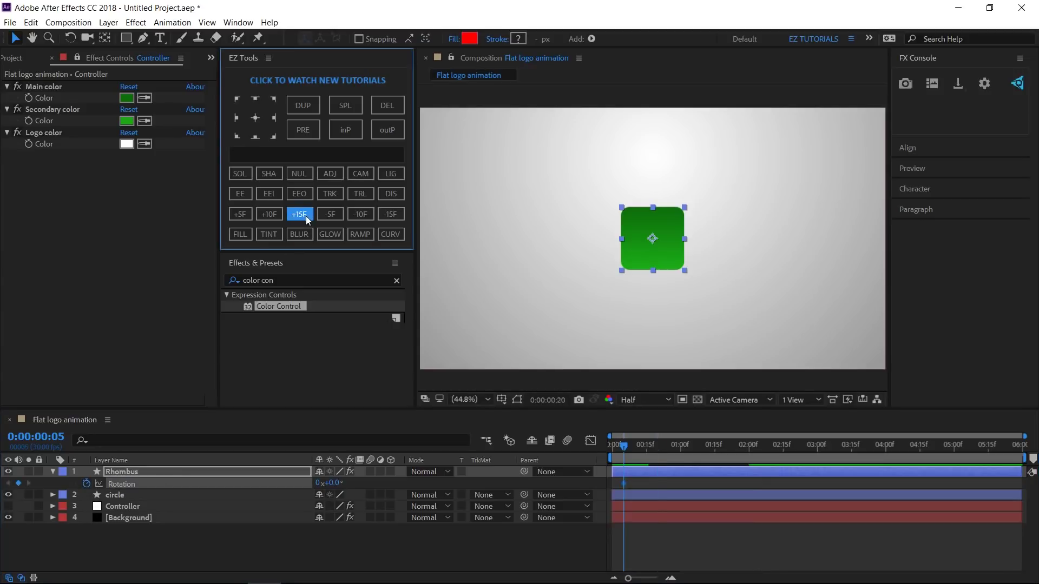
left_click(306, 216)
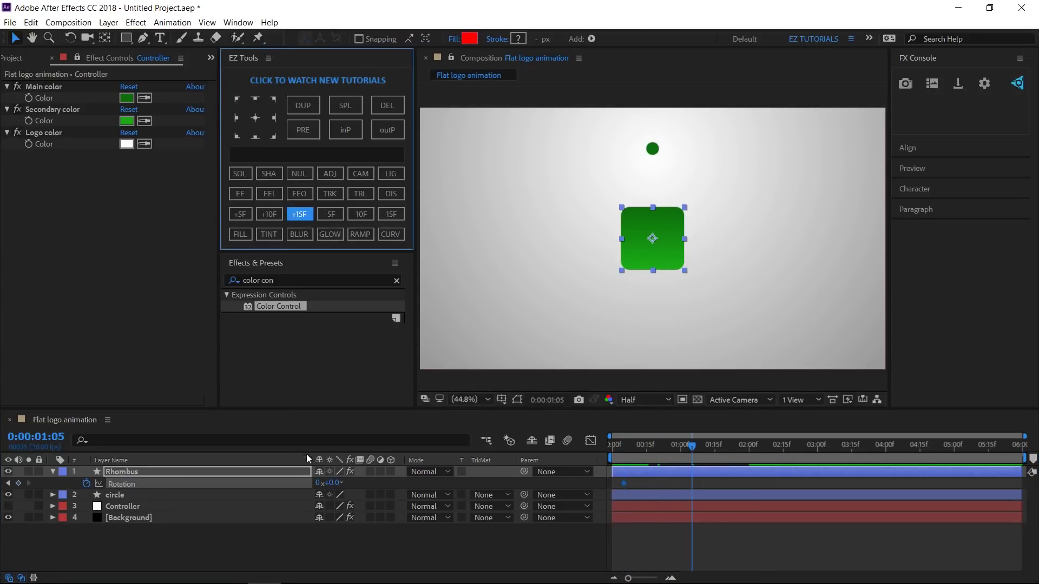
left_click(334, 483)
type("45")
key("Return")
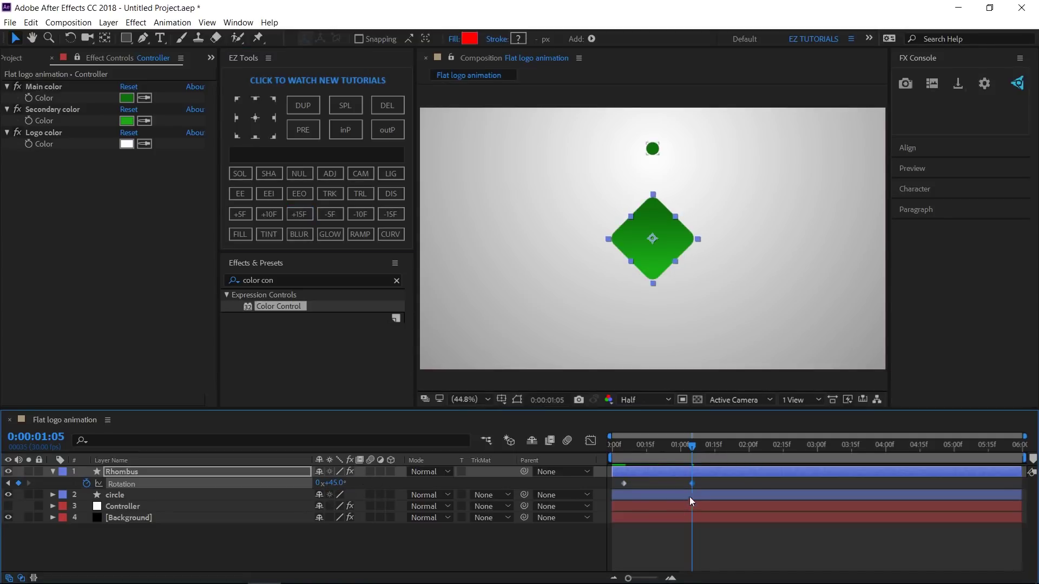
left_click_drag(702, 482, 602, 488)
left_click(240, 194)
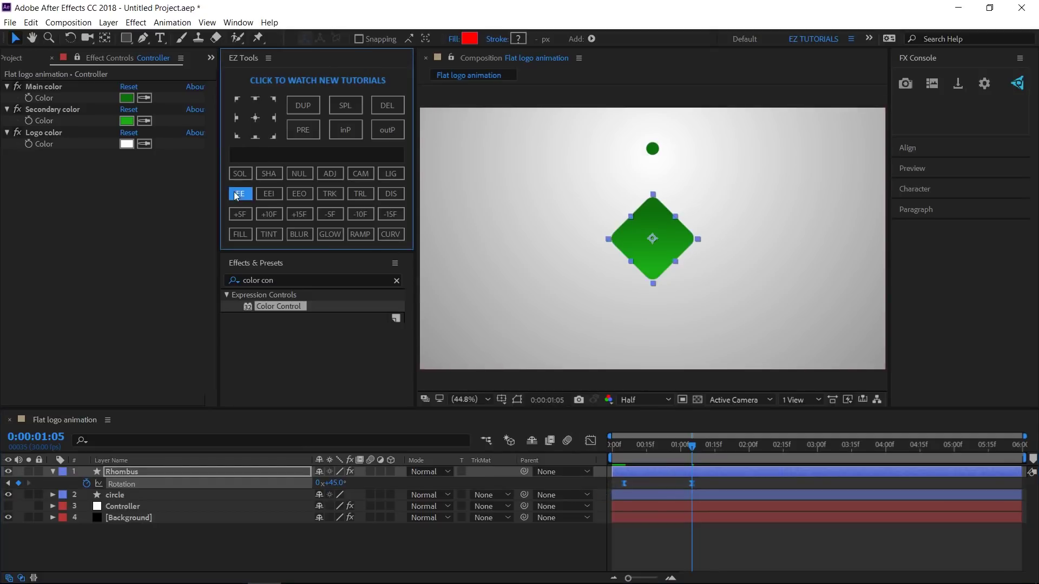
Step: Keyframe the Rhombus scale at 100% at 0:00:01:05 and at 0% at 0:00:00:05, easing out the 0% keyframe
left_click(208, 469)
key("s")
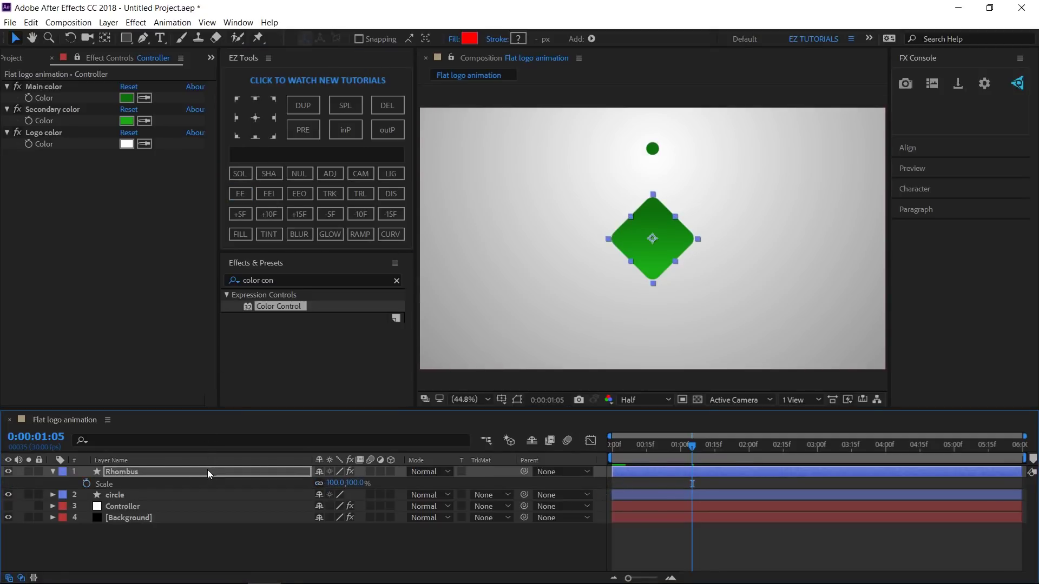
left_click(85, 486)
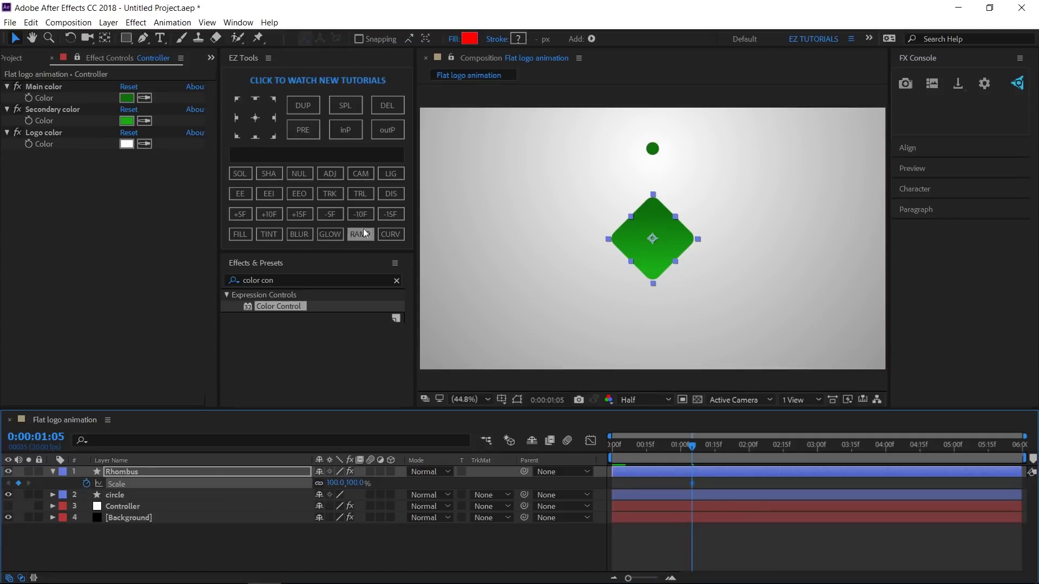
left_click(391, 215)
left_click(390, 215)
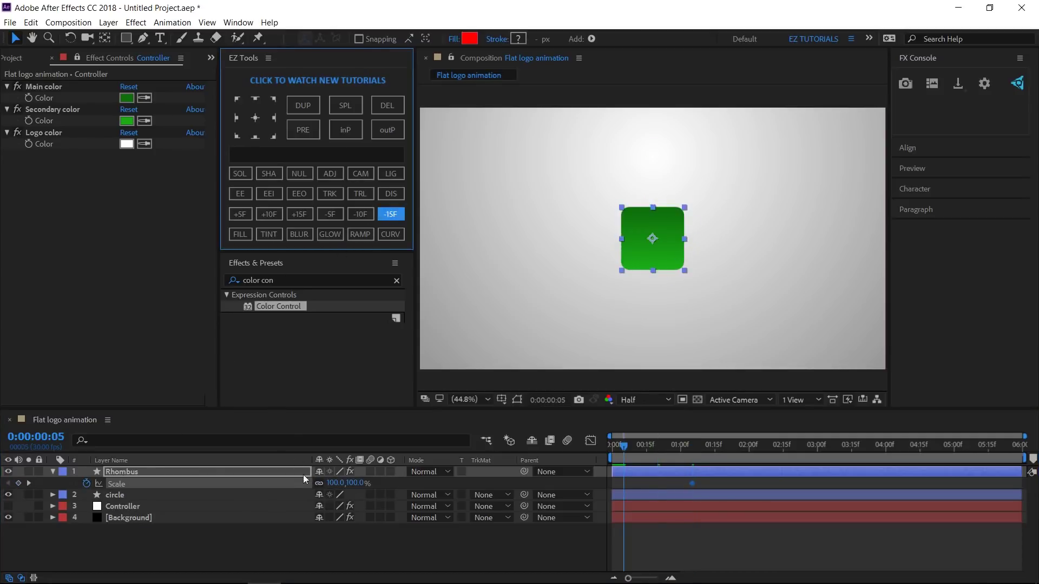
left_click(334, 483)
type("0")
key("Return")
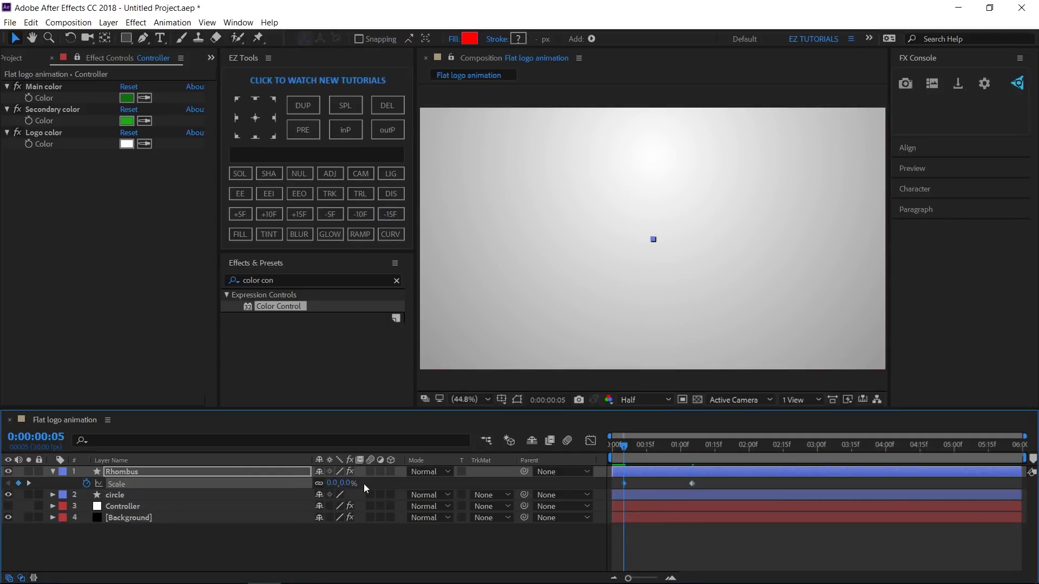
left_click(299, 197)
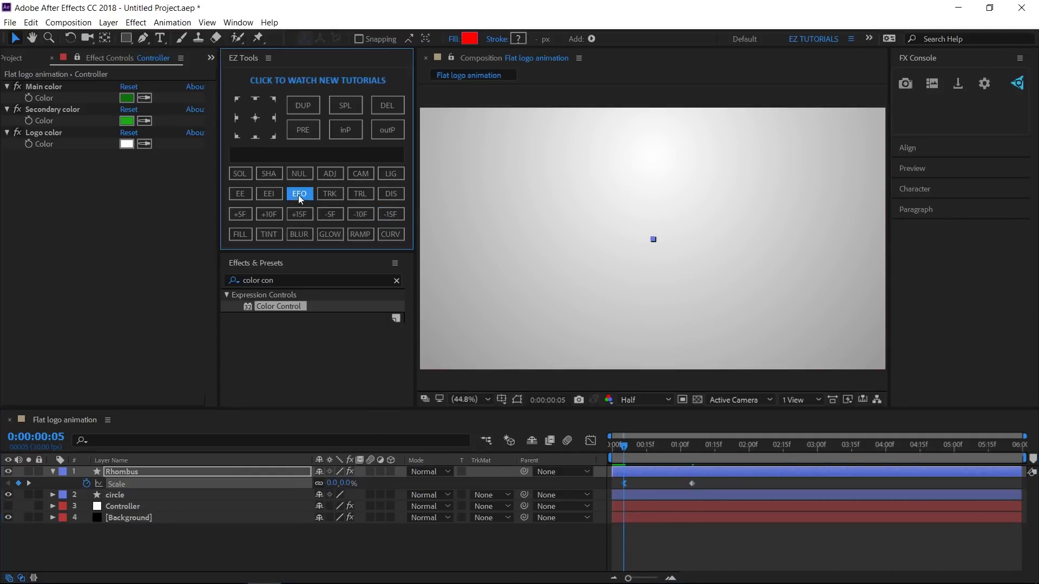
Step: Add the copied expression beginning "n = 0;" to the Rhombus layer's Scale property and collapse the layer
left_click(88, 486, "alt")
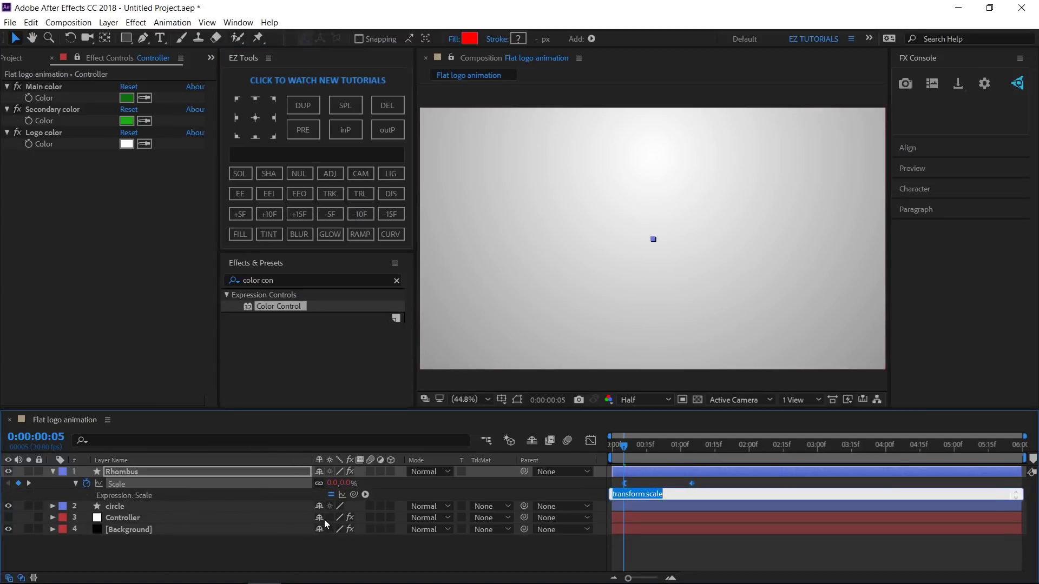
key("ctrl+v")
left_click(461, 491)
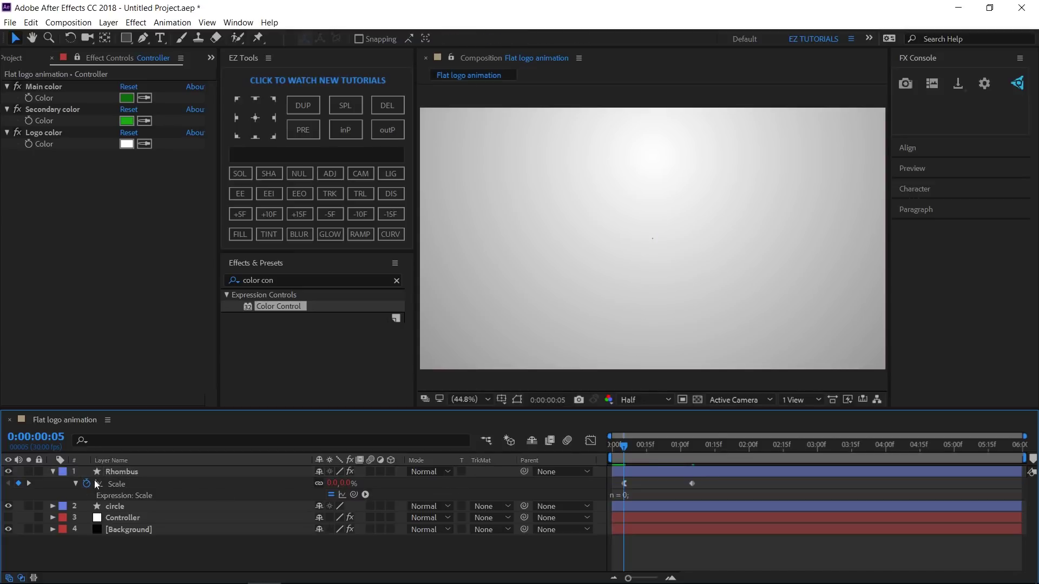
left_click(56, 472)
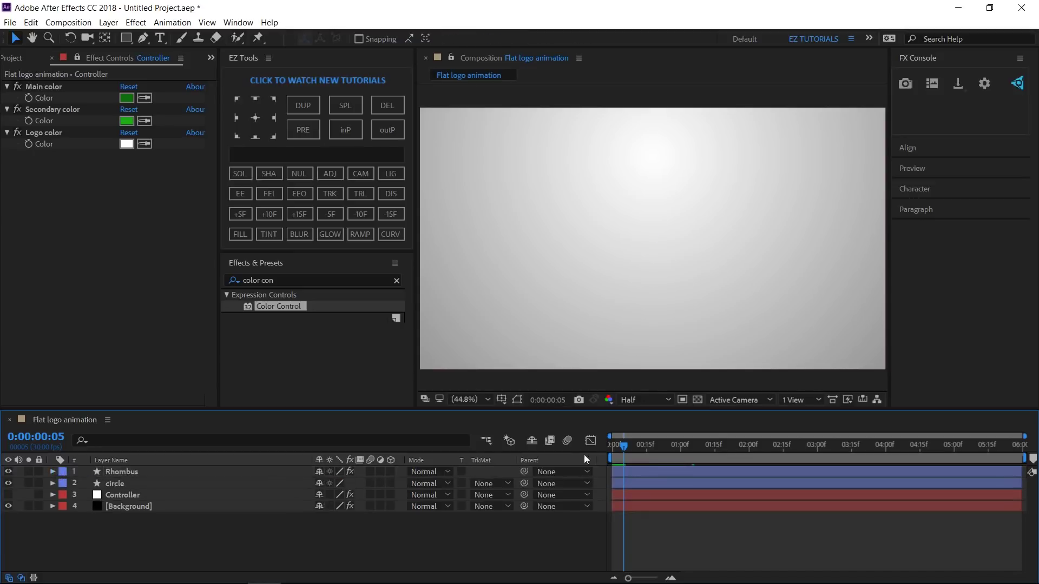
Step: At 0:00:01:15, show the proportional grid and draw a straight vertical Pen tool line from the rhombus's top corner up to the circle
left_click_drag(624, 448, 715, 455)
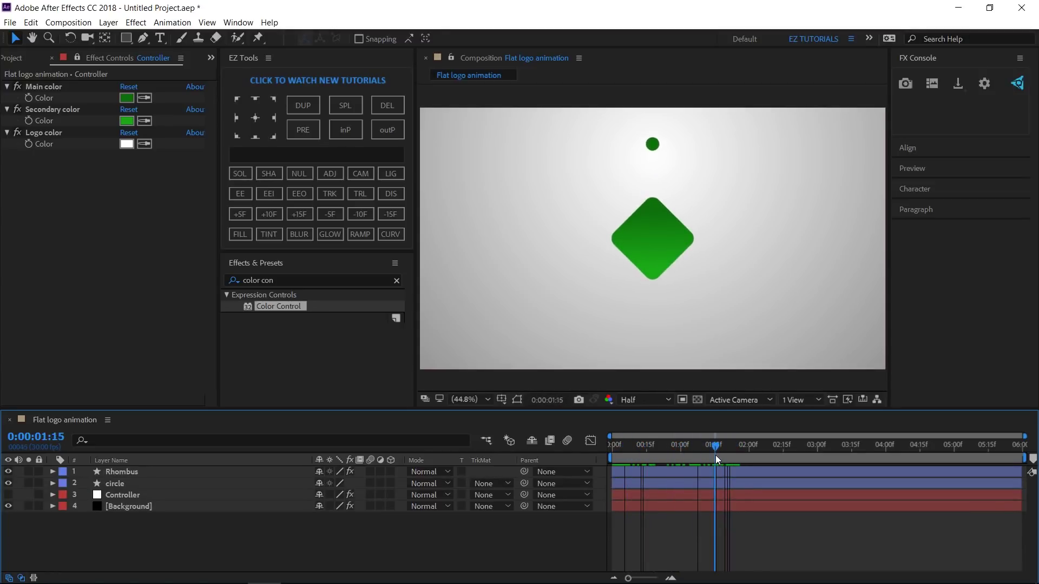
left_click(502, 400)
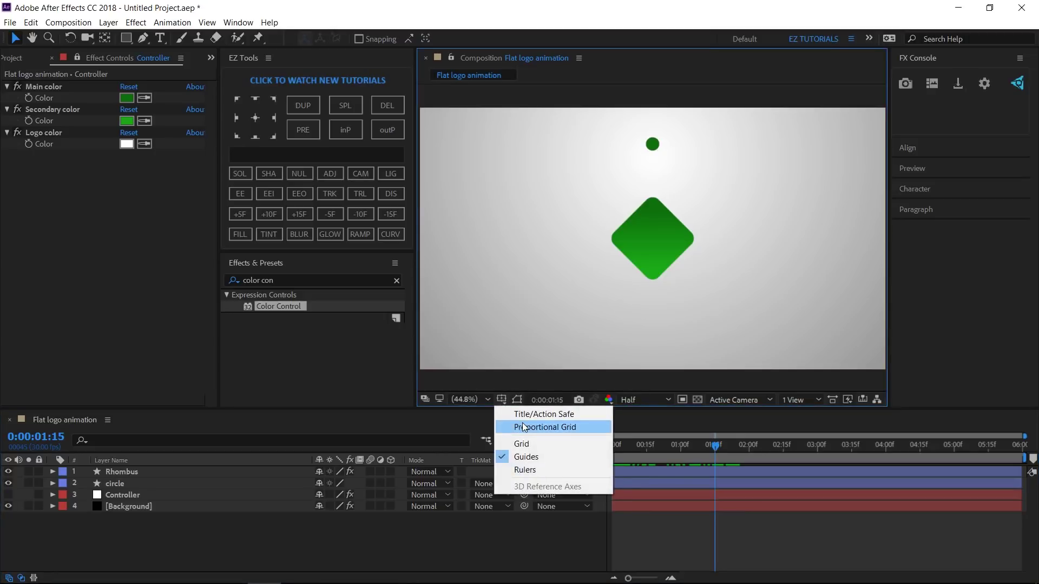
left_click(524, 428)
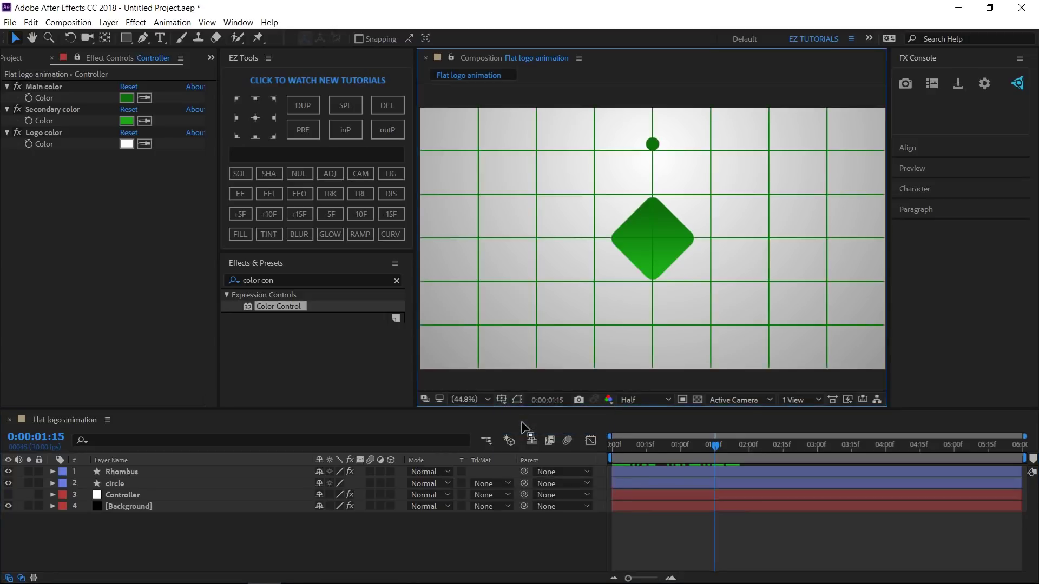
left_click(145, 37)
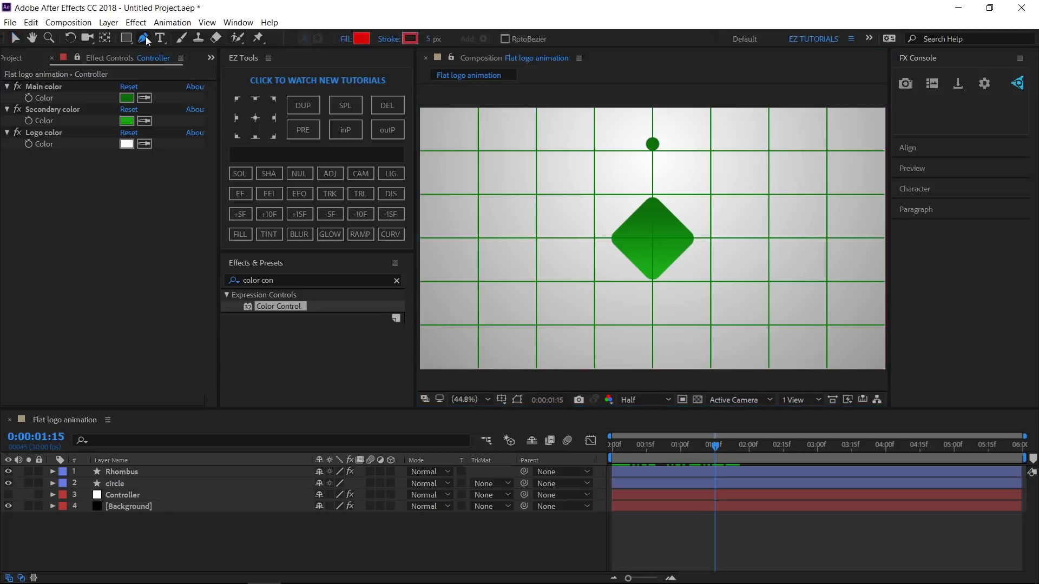
left_click(653, 196)
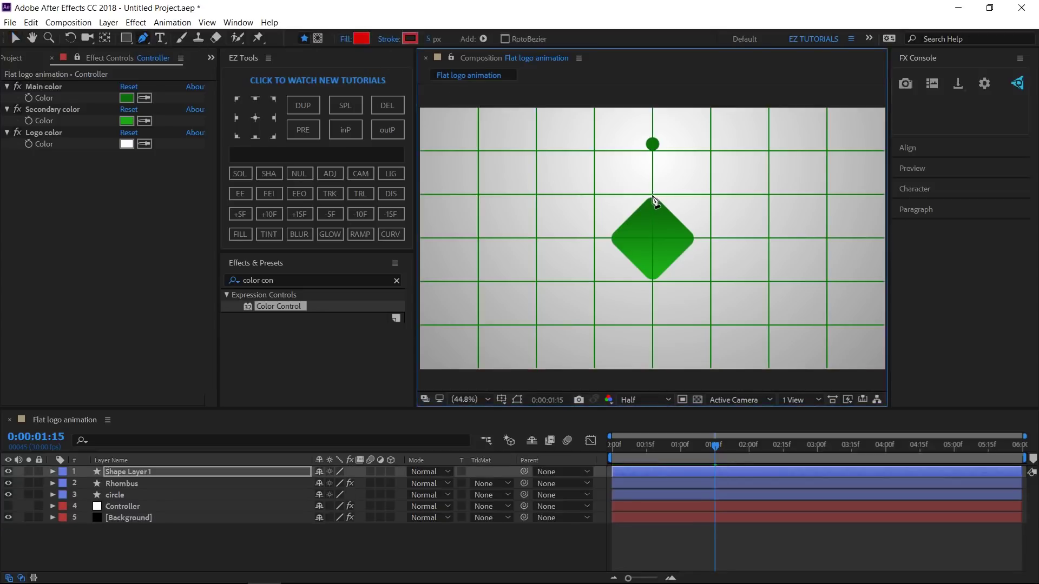
left_click(652, 153)
Step: Hide the proportional grid and rename the new line's shape layer as Vertical line 1
left_click(501, 399)
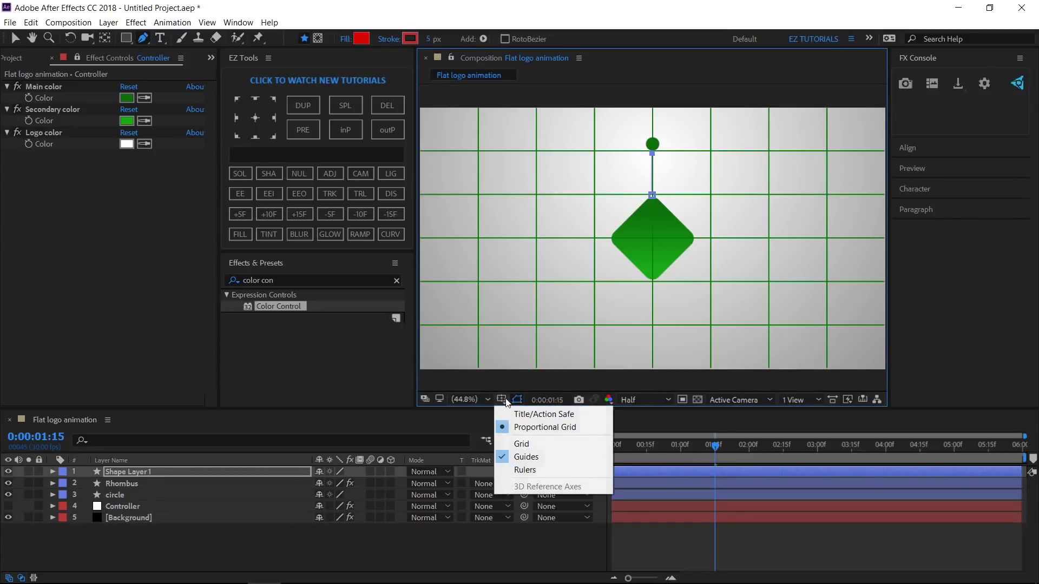
left_click(517, 428)
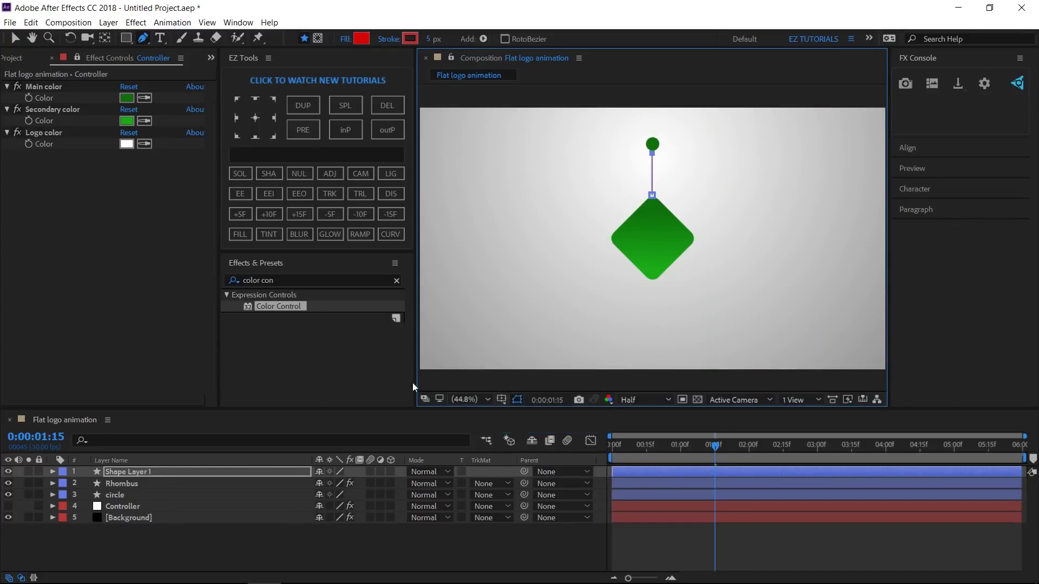
left_click(15, 38)
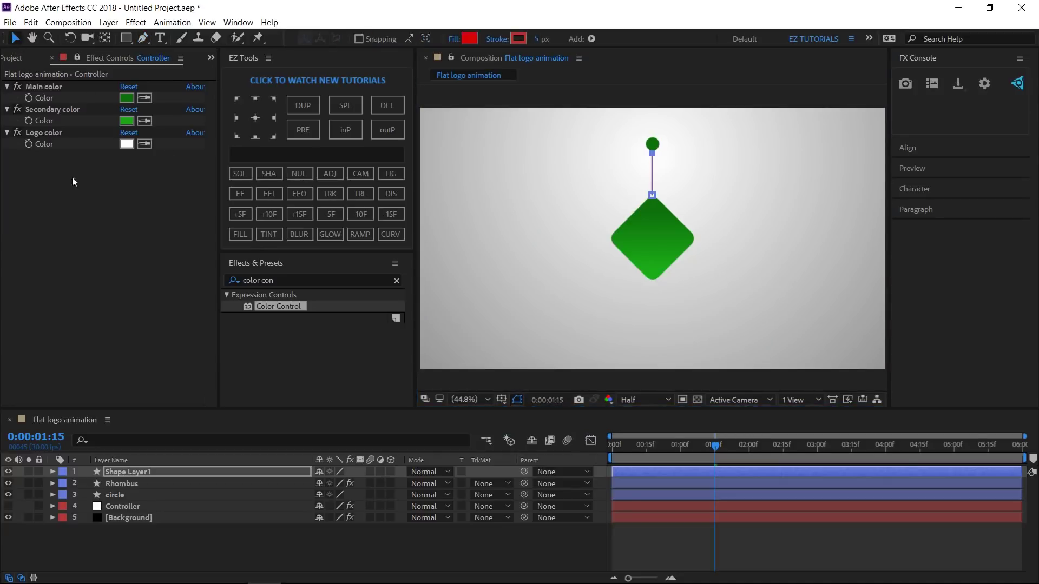
left_click(123, 472)
key("Return")
type("Vertical line 1")
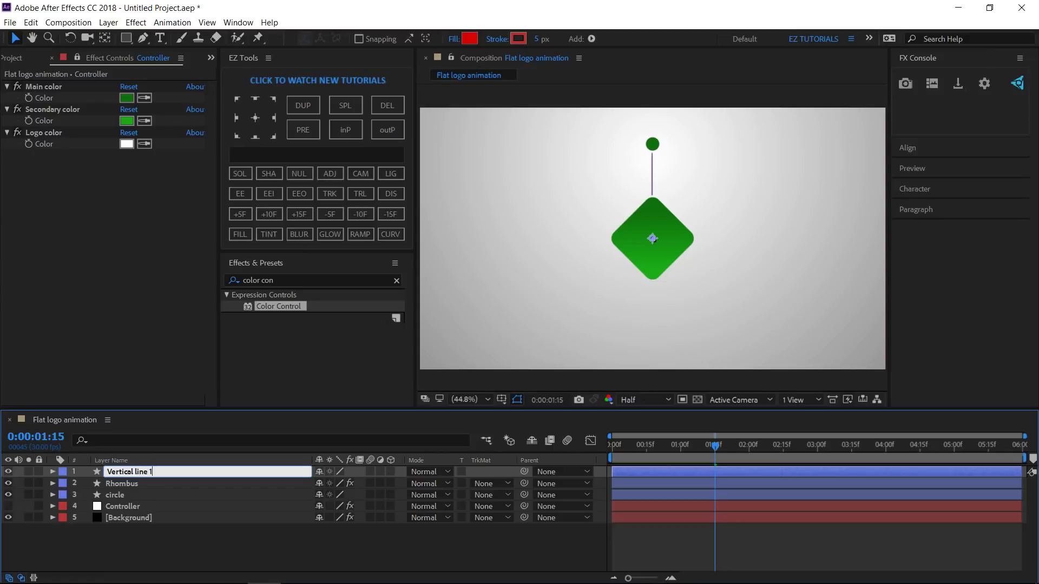
key("Return")
Step: Add a Trim Paths operator to the contents of the Vertical line 1 layer
left_click(53, 472)
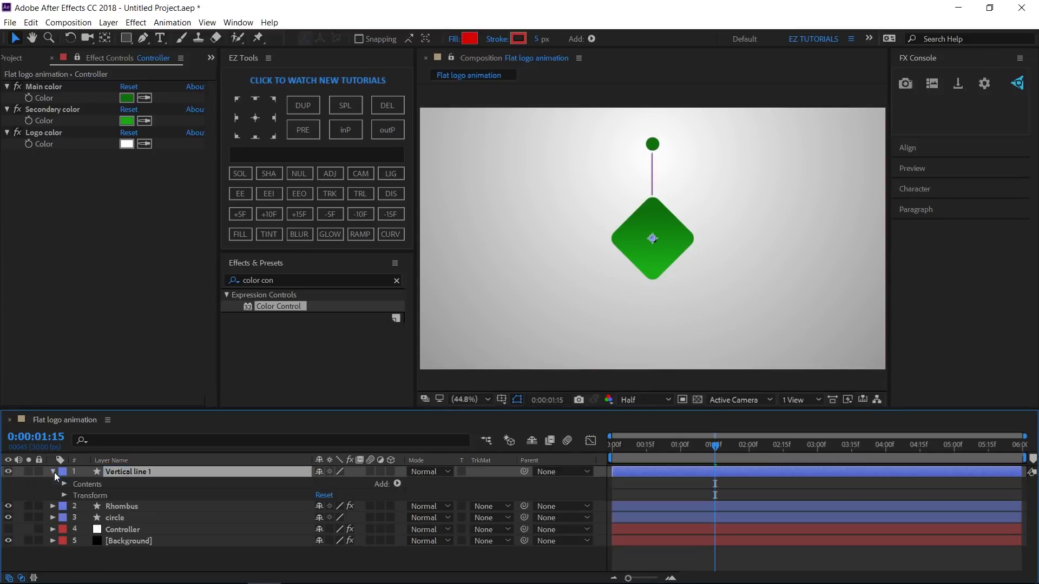
left_click(396, 484)
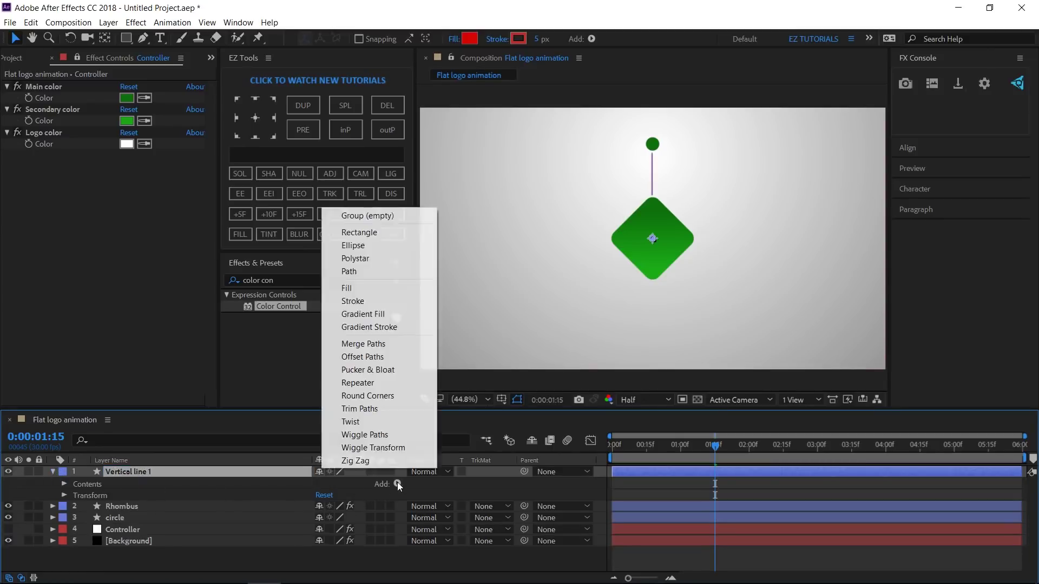
left_click(357, 410)
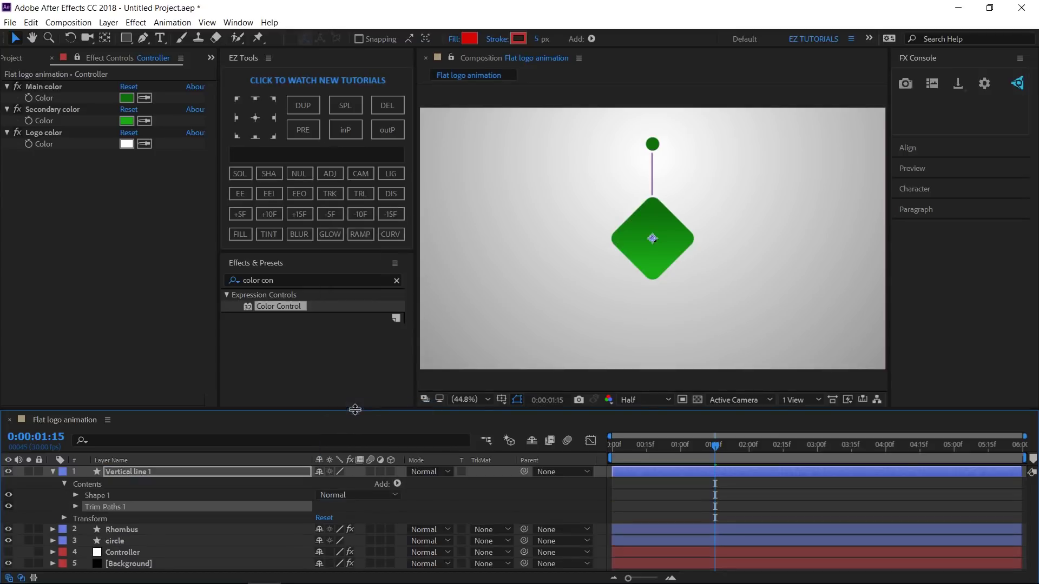
Step: Link the Stroke 1 color of Vertical line 1 to the Controller's Main color with an expression
left_click(76, 496)
left_click(87, 518)
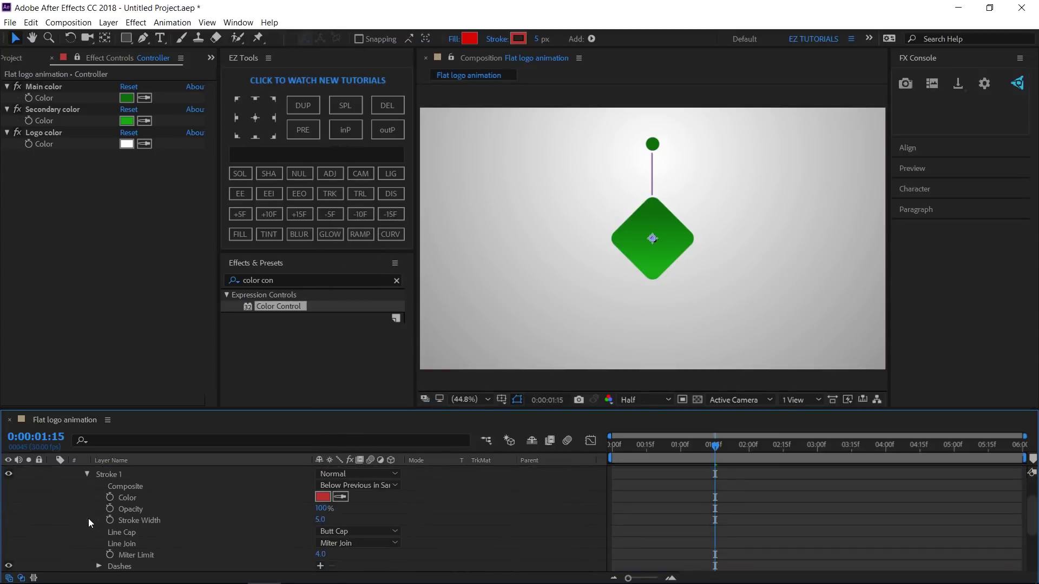
left_click(110, 499, "alt")
left_click_drag(353, 508, 76, 127)
left_click_drag(54, 100, 51, 99)
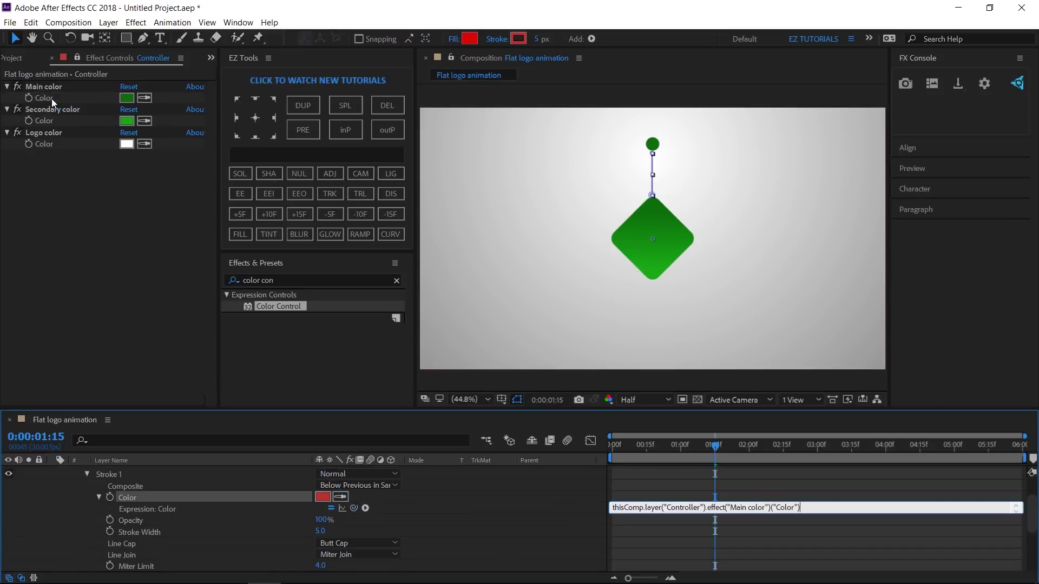
left_click(73, 247)
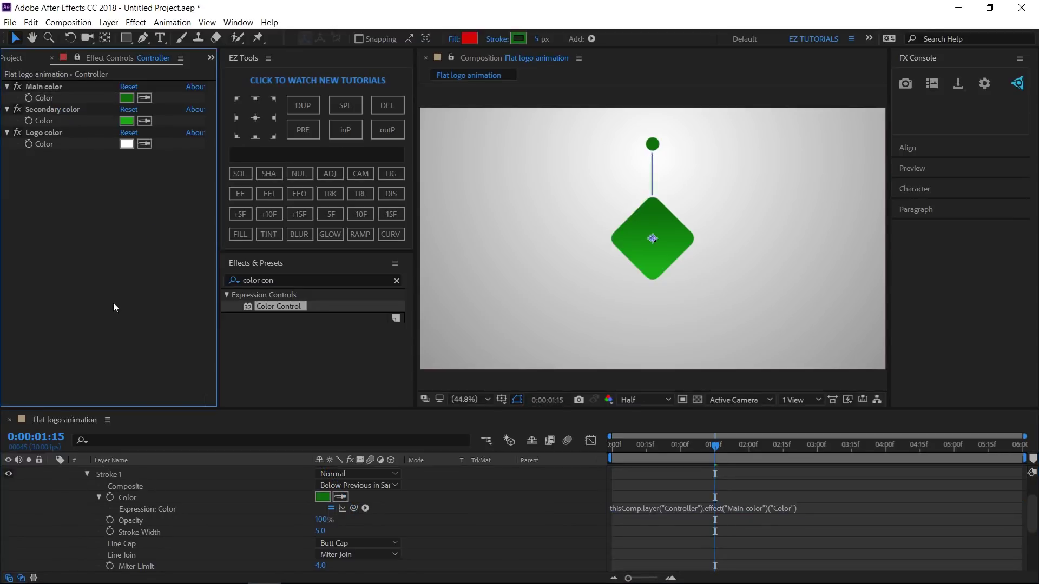
Step: Set the stroke width of Vertical line 1 to 3 and collapse its Shape 1 group
left_click(319, 532)
type("3")
key("Return")
scroll(136, 517, "up", 3)
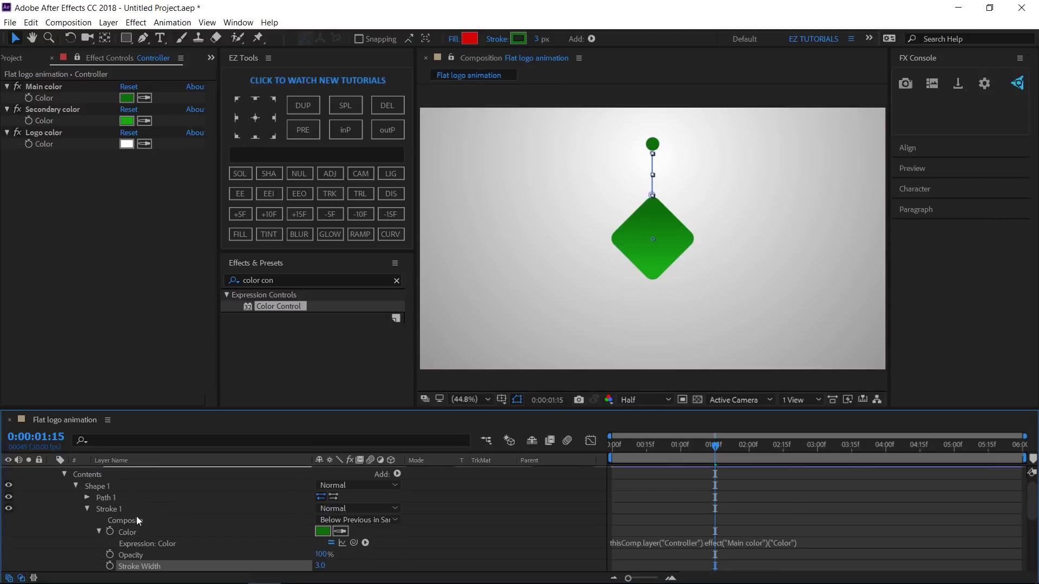
left_click(75, 486)
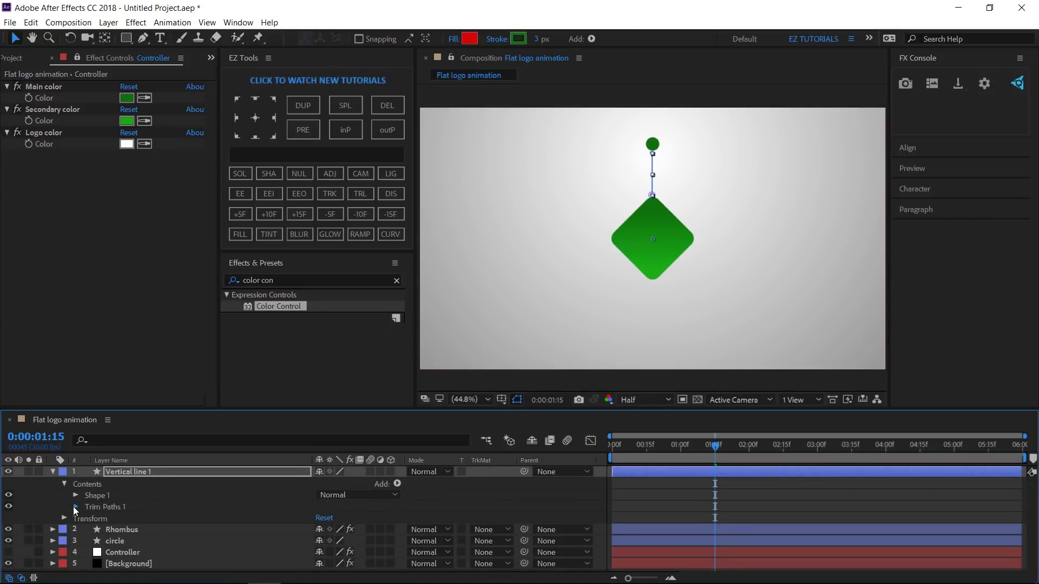
Step: Set the Trim Paths End of Vertical line 1 to 0% and keyframe both Start and End at 0% at 0:00:00:20
left_click(75, 507)
left_click(325, 529)
type("0")
key("Return")
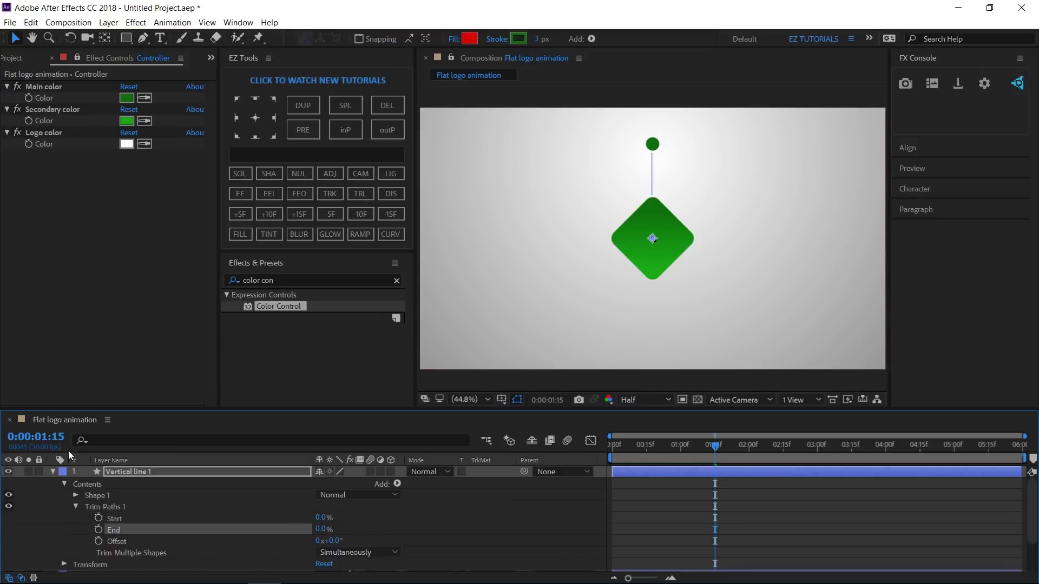
left_click(55, 439)
type("0.20")
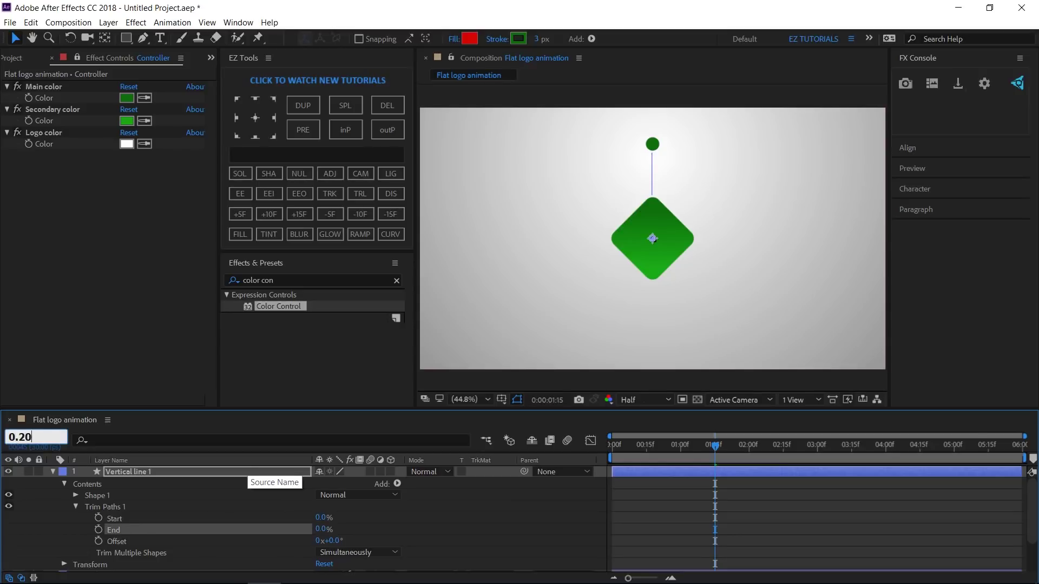
key("Return")
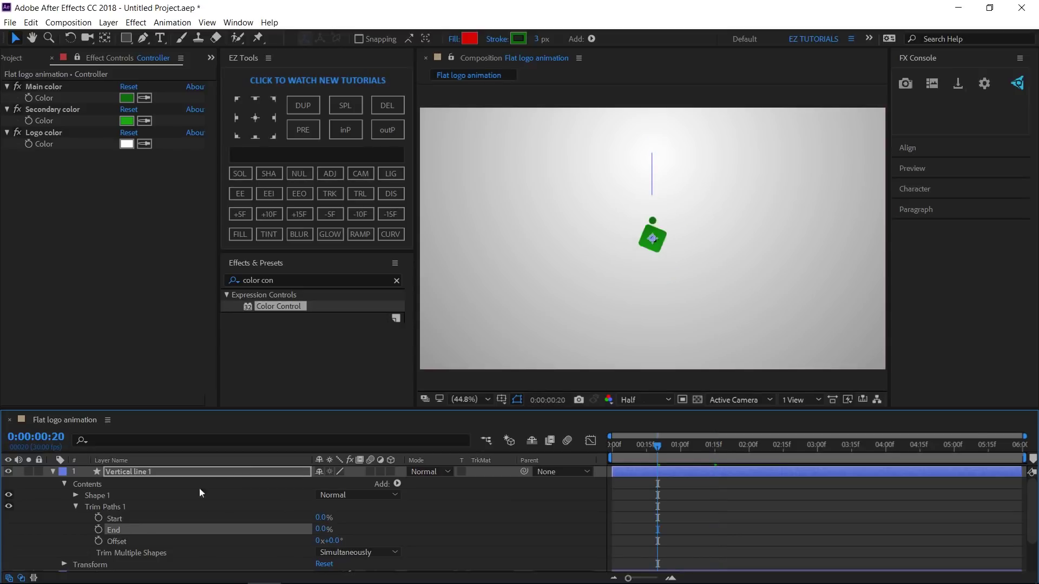
left_click(100, 519)
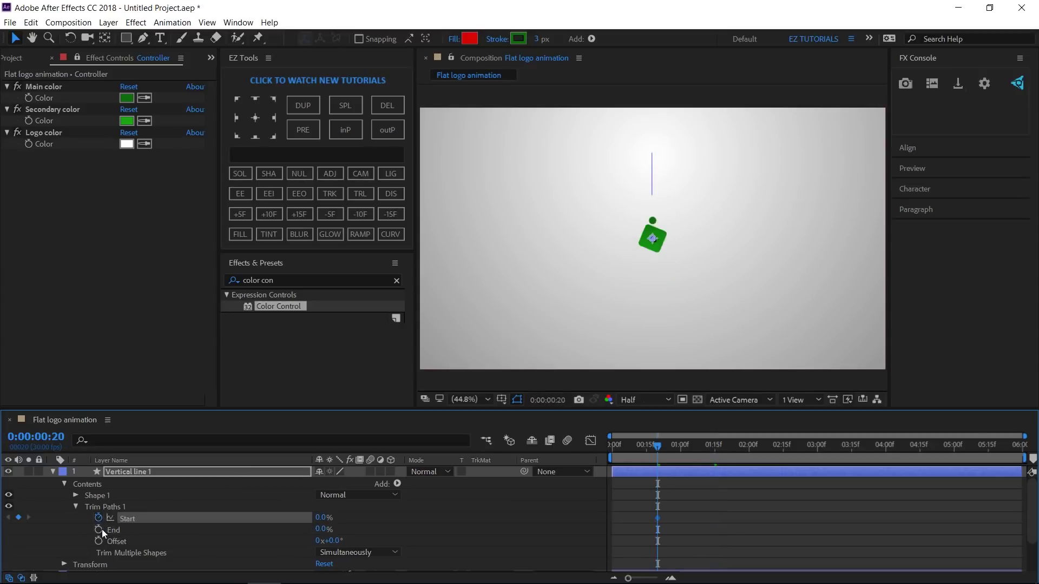
left_click(102, 529)
Step: Keyframe the Trim Paths Start and End of Vertical line 1 at 100% at 0:00:01:02
left_click(36, 437)
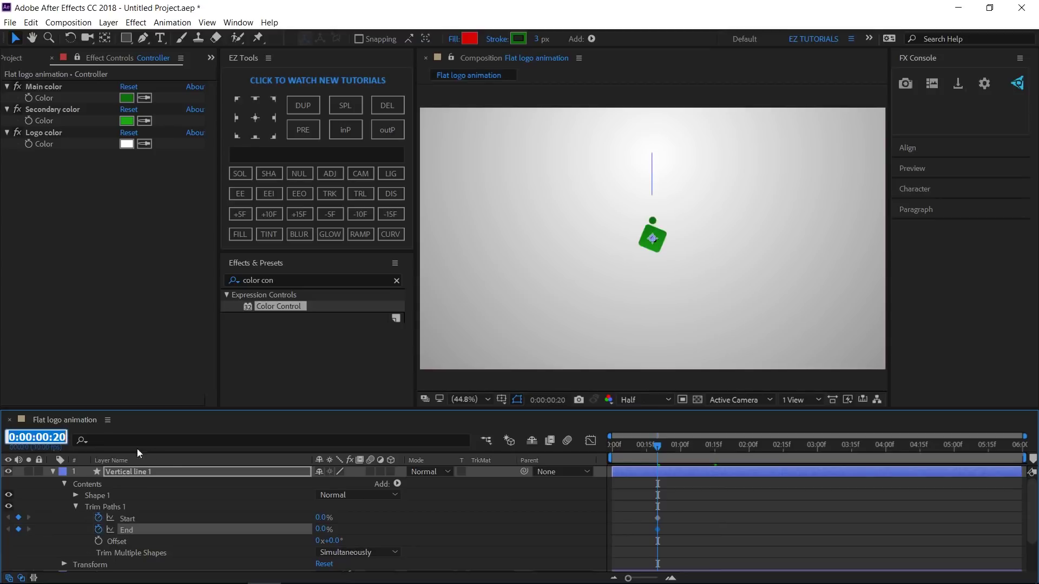
type("1.02")
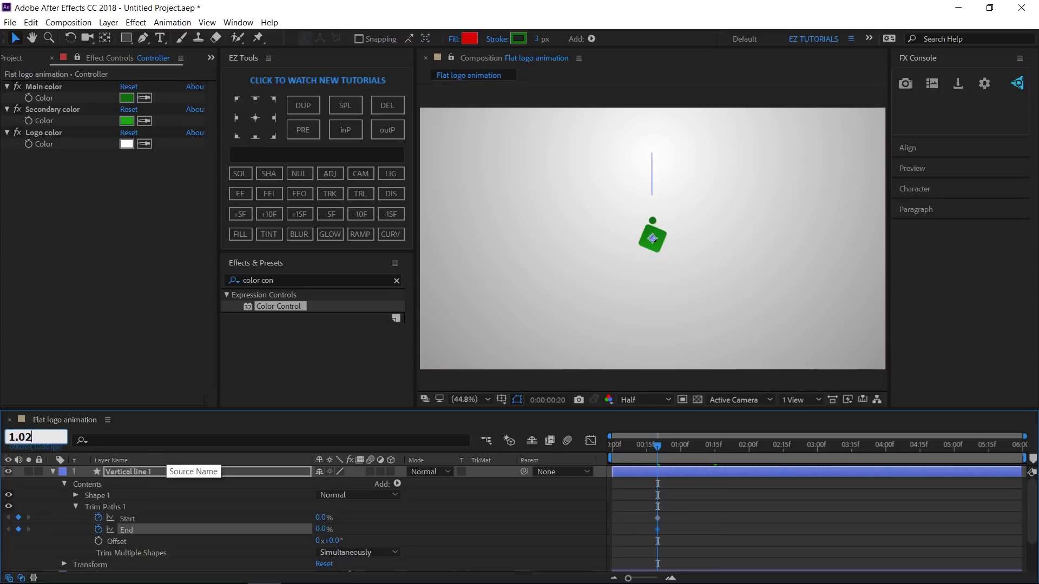
key("Return")
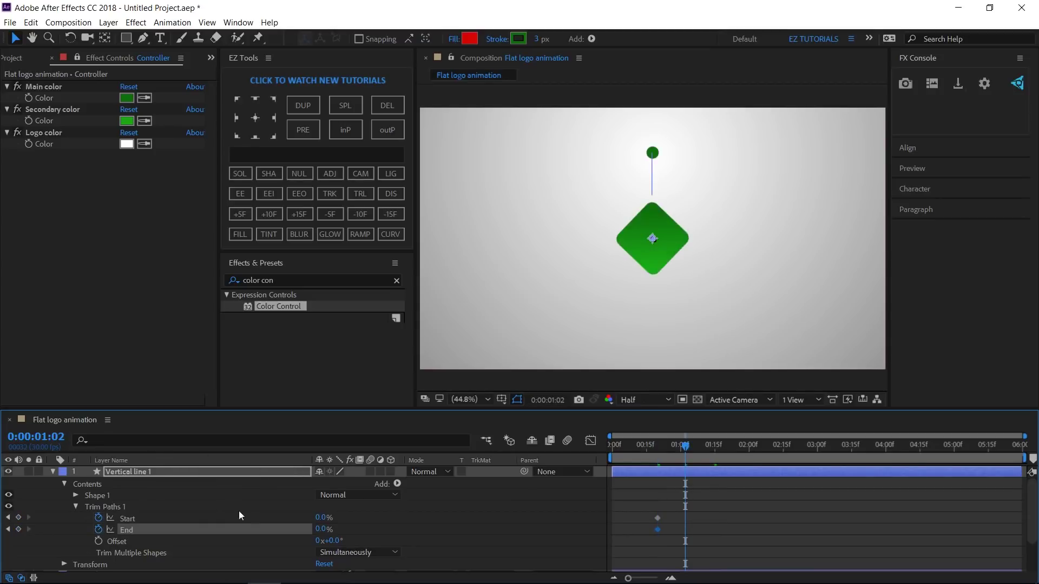
left_click(323, 521)
type("100")
key("Tab")
type("100")
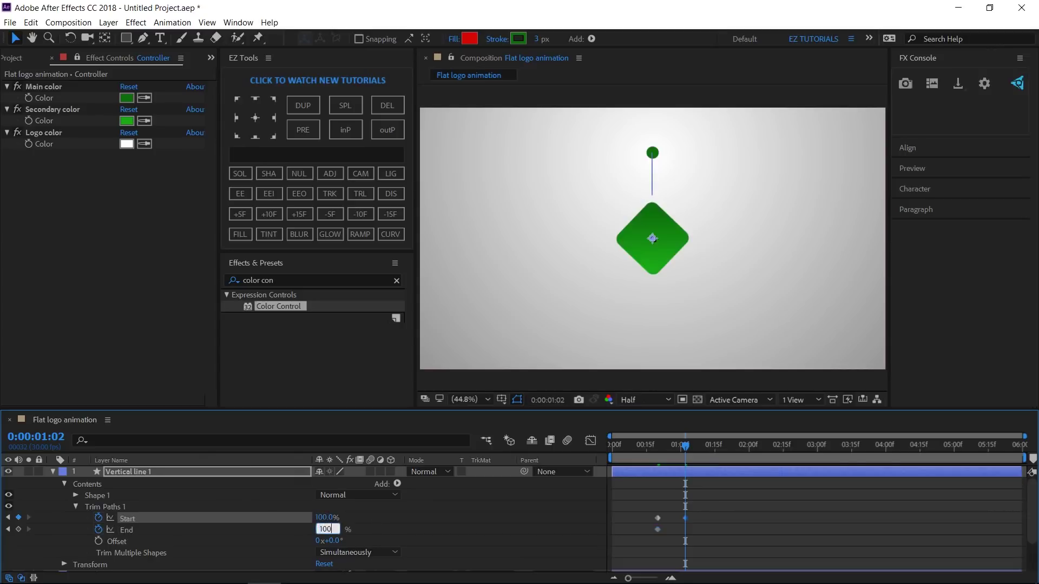
key("Return")
Step: Apply Easy Ease to all Trim Paths keyframes, delay the two End keyframes by about 3 frames, and collapse the layer
left_click_drag(702, 514, 641, 544)
left_click(241, 194)
left_click_drag(701, 529, 664, 534)
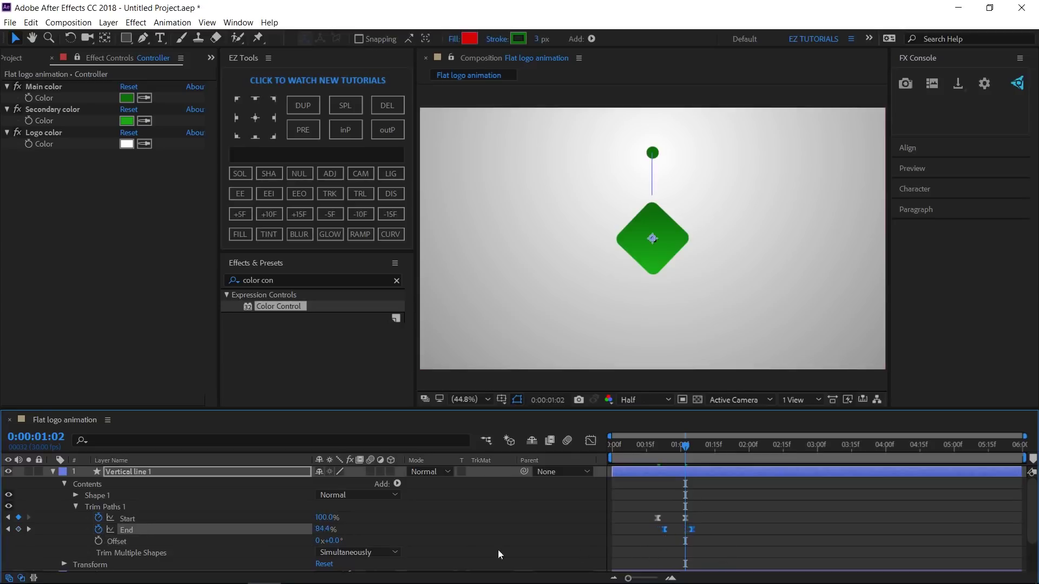
left_click(72, 506)
left_click(53, 472)
Step: Set the position of the Vertical line 1 layer to 955, 580
left_click(118, 472)
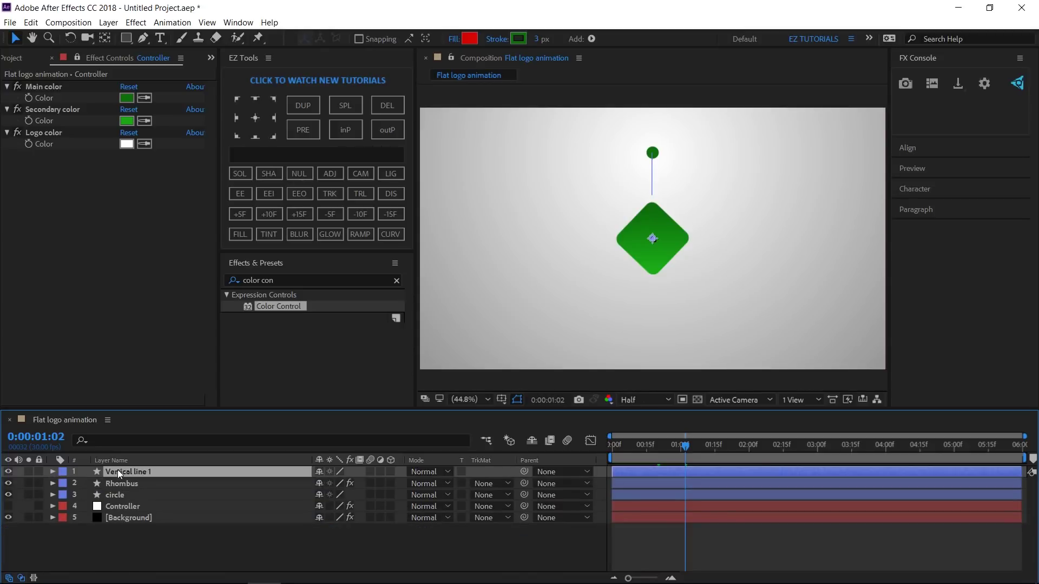
key("p")
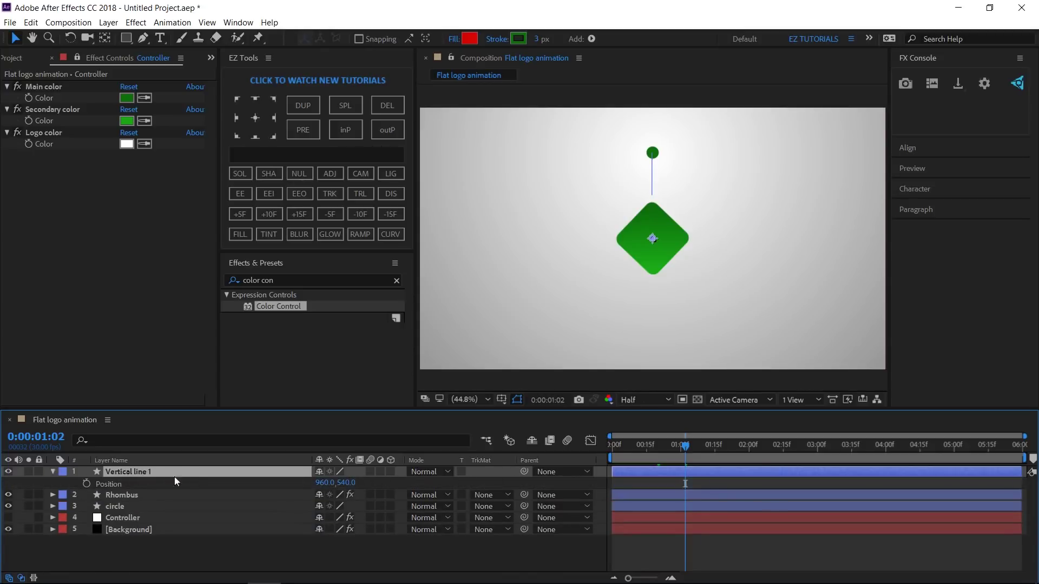
left_click(326, 483)
type("955")
key("Tab")
type("580")
key("Return")
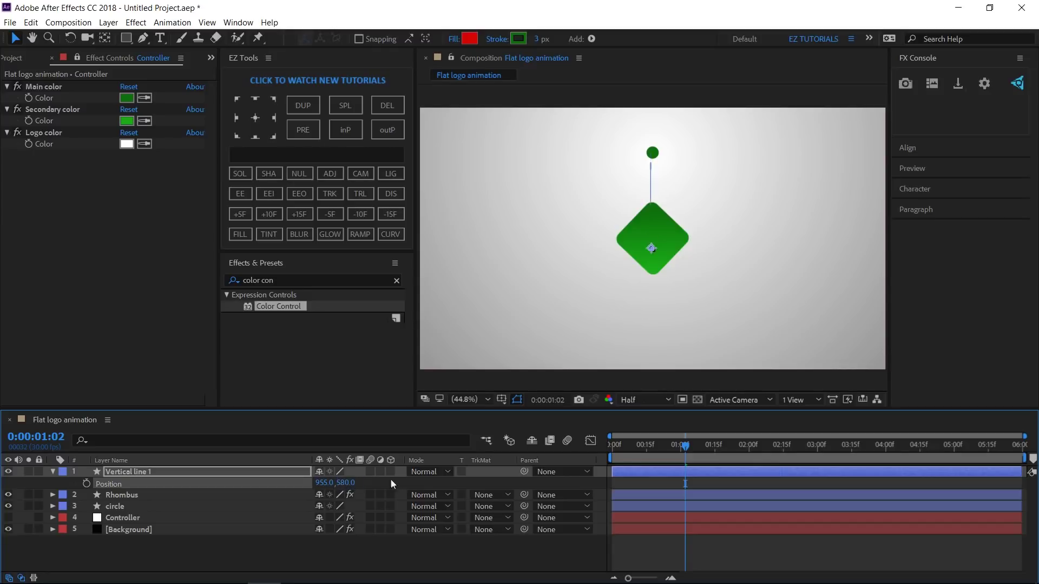
Step: Duplicate the Vertical line 1 layer, set the original Vertical line 1's position to 965, 600, and collapse it
left_click(305, 106)
left_click(323, 496)
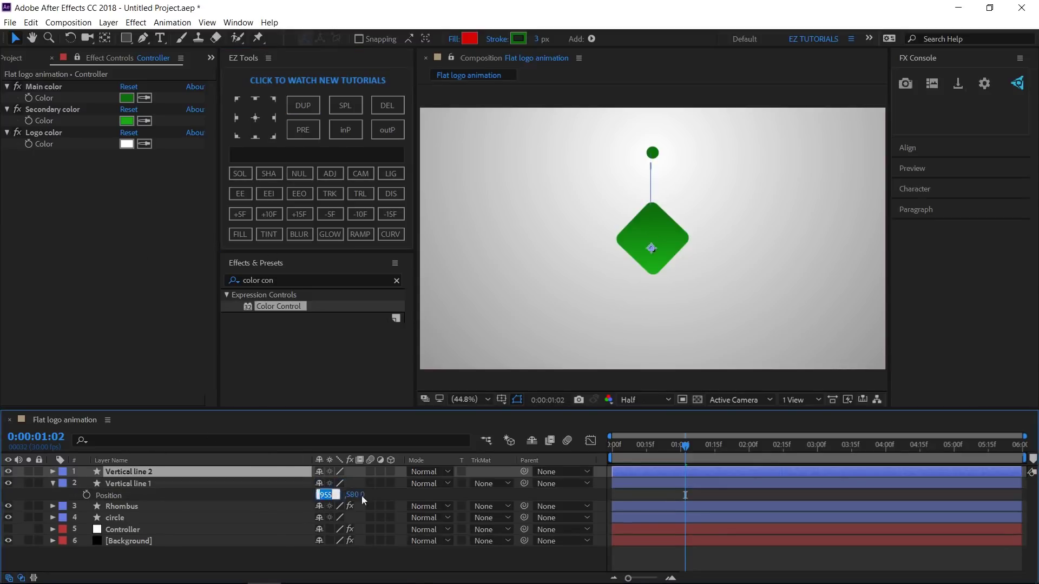
type("965")
key("Tab")
type("600")
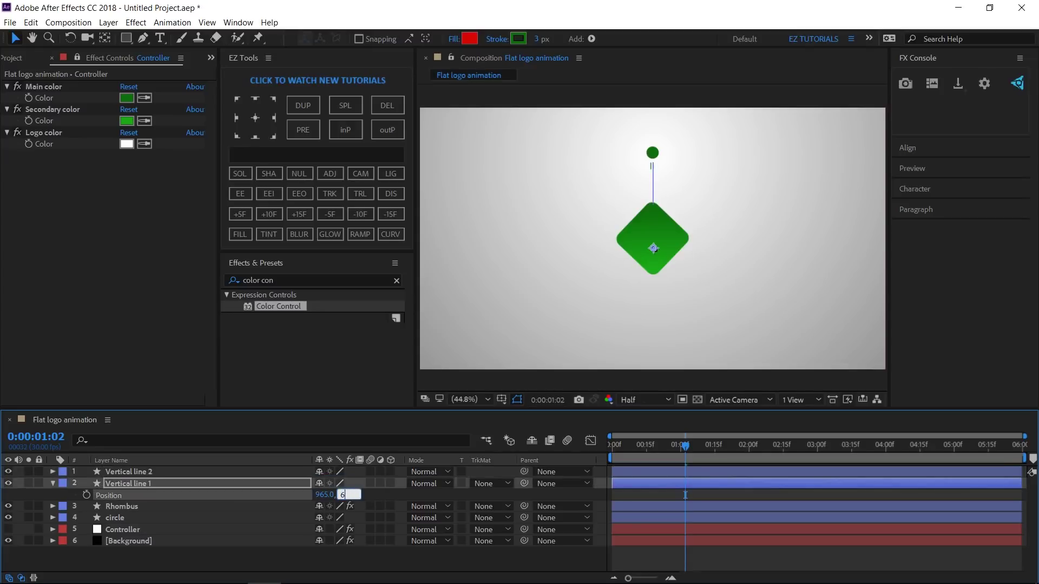
key("Return")
left_click(57, 486)
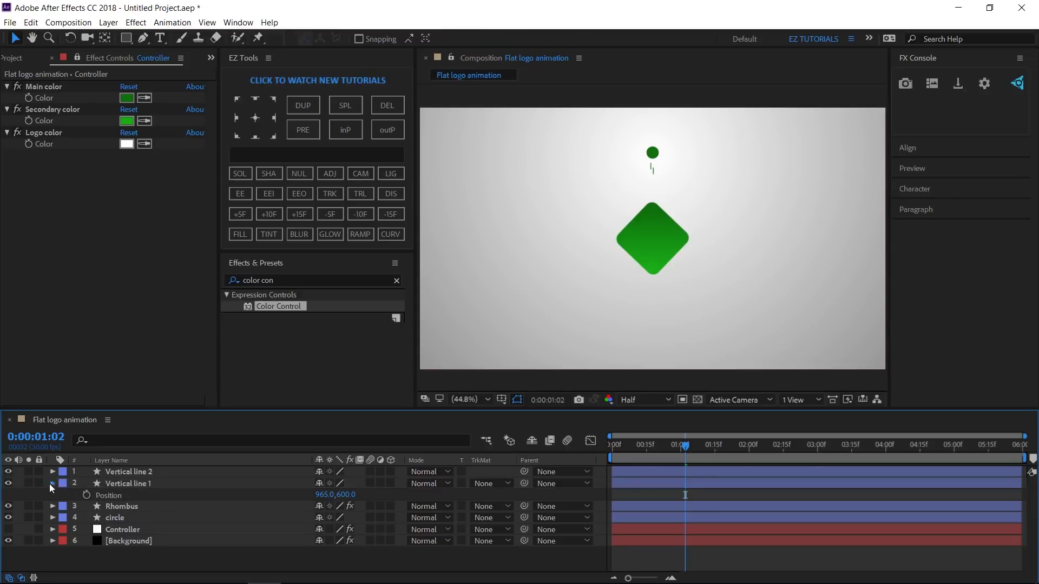
Step: Add logo.png from the Assets folder to the composition as the top layer and show the Controller's effect settings again
left_click(50, 484)
left_click(27, 57)
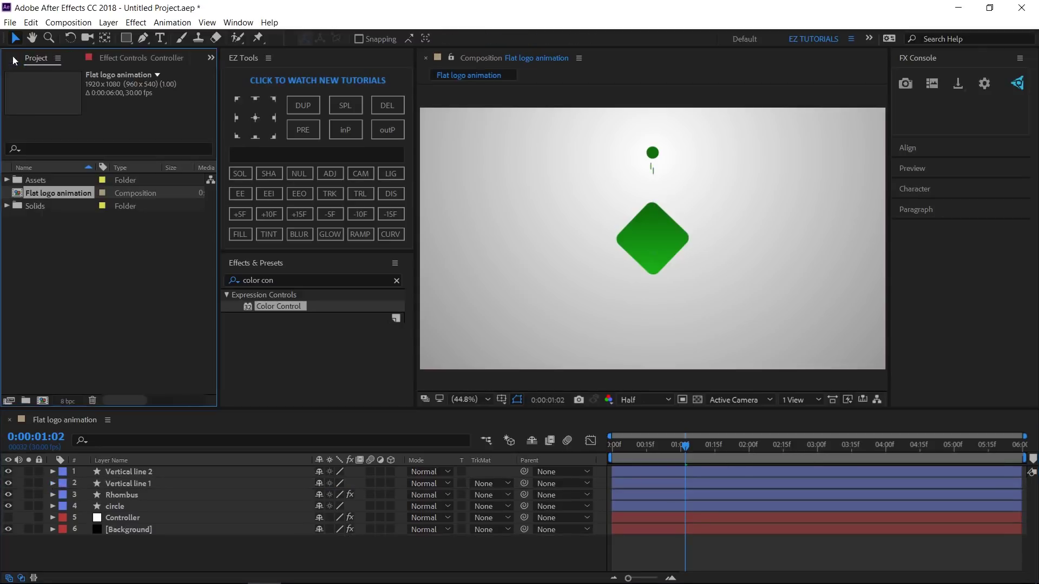
left_click(7, 180)
left_click_drag(53, 194, 132, 470)
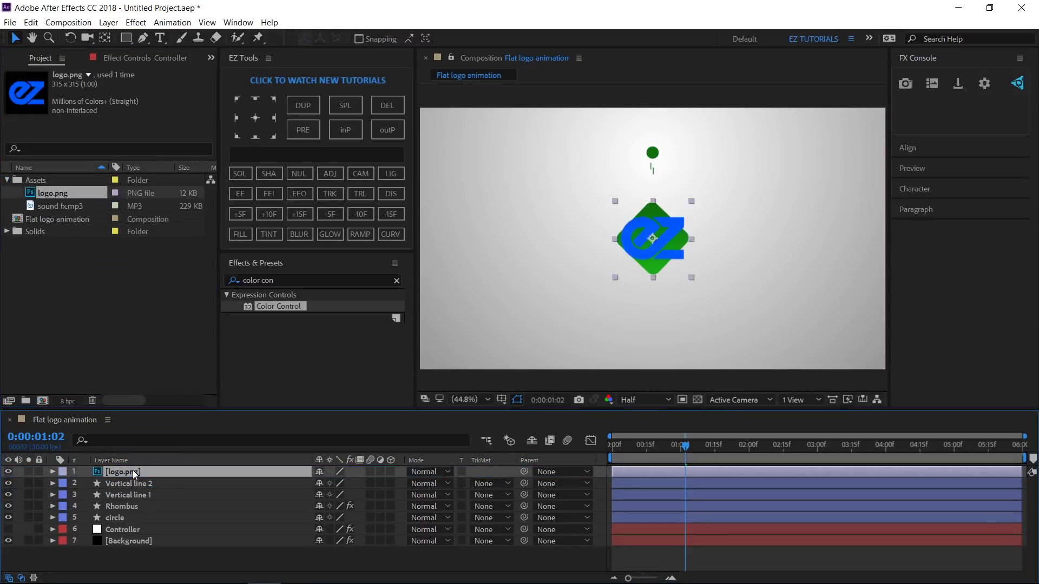
left_click(113, 59)
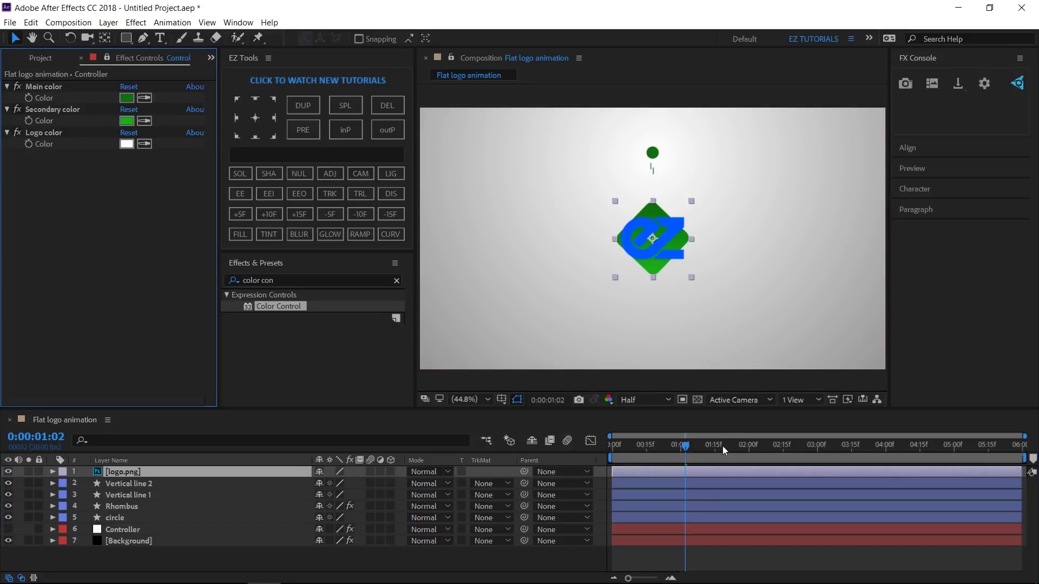
Step: Scale the logo.png layer to 60%, viewing it against the full-size rhombus at 0:00:02:07
left_click_drag(721, 446, 763, 452)
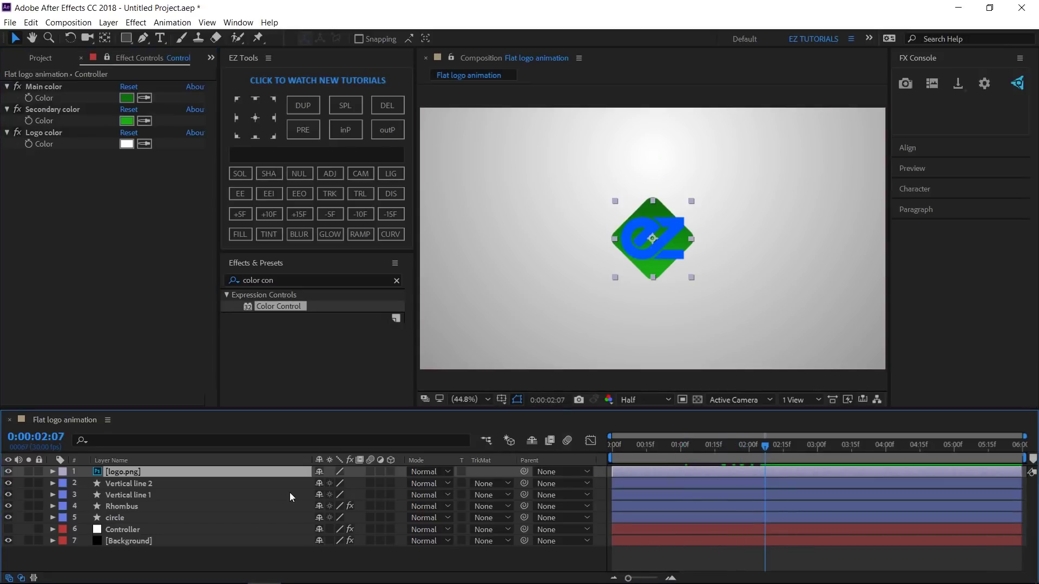
key("s")
left_click(335, 483)
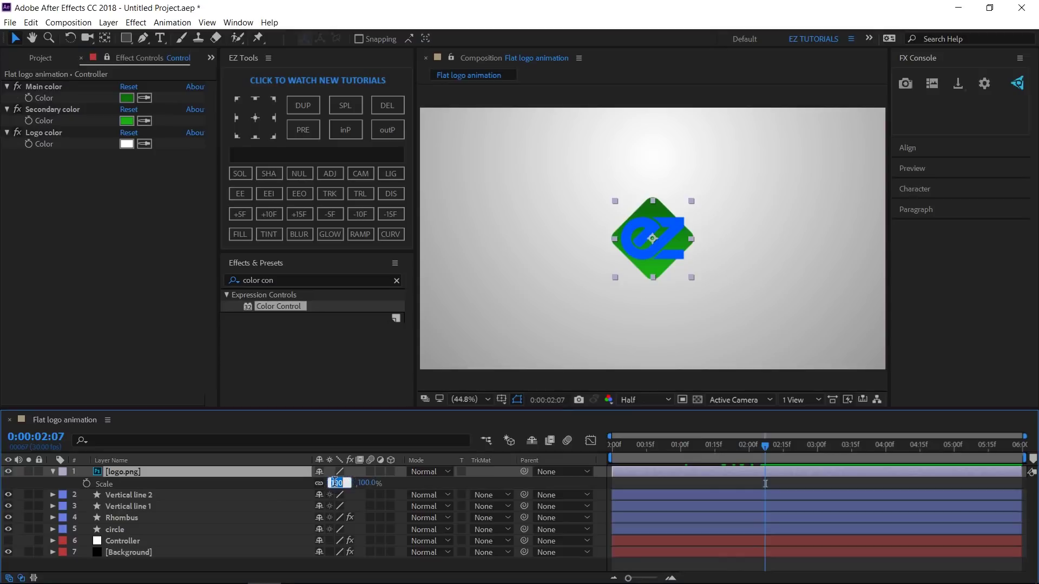
type("60")
key("Return")
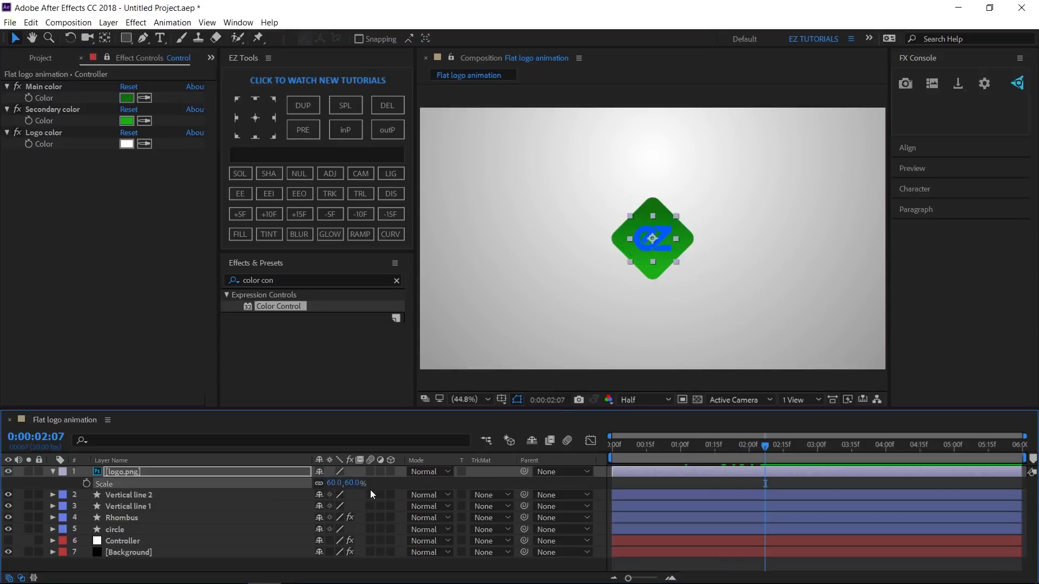
Step: Pre-compose the logo.png layer under the name Logo
left_click(296, 471)
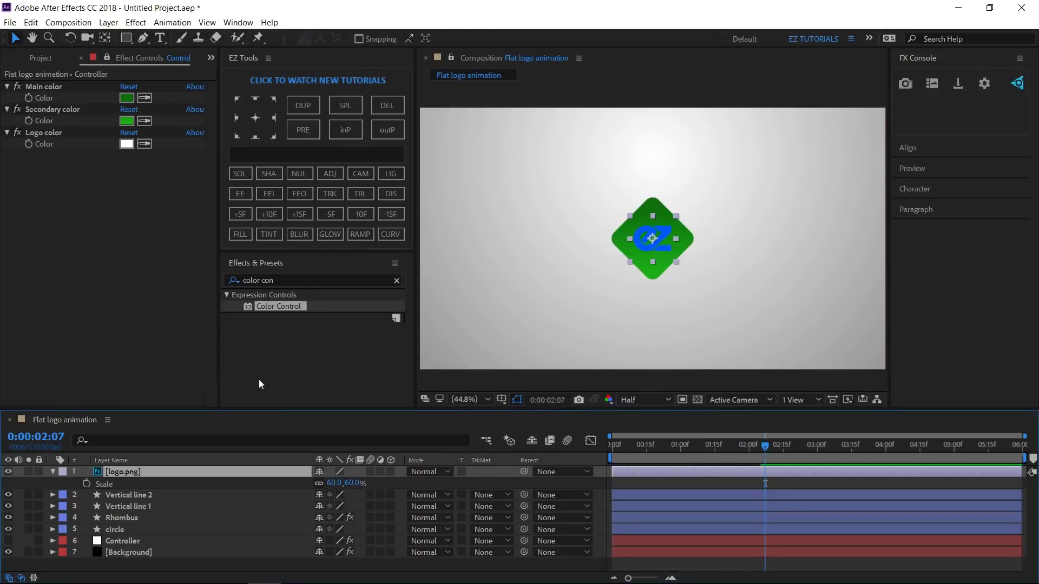
left_click(278, 154)
type("Logo")
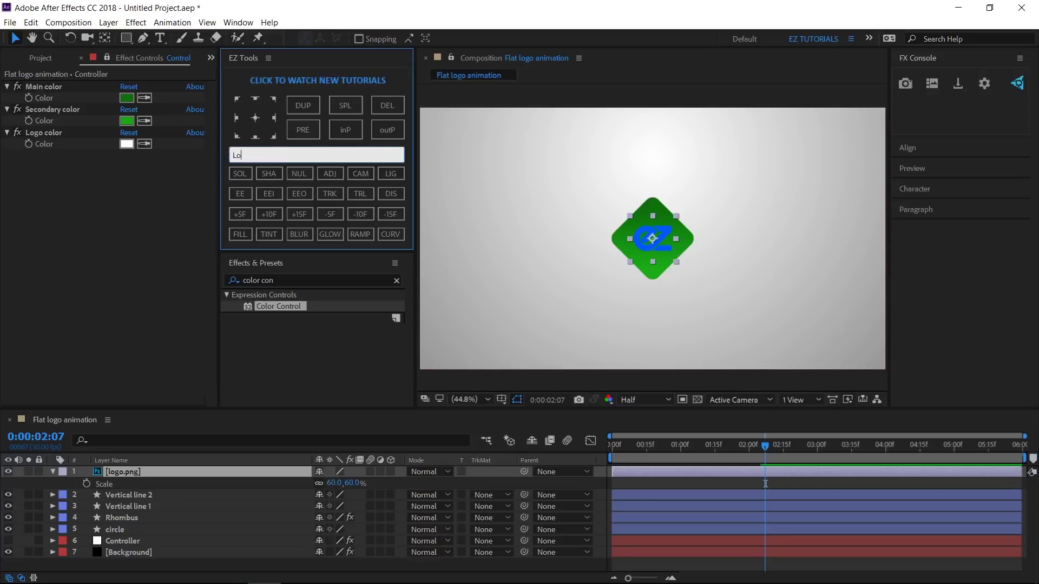
left_click(303, 131)
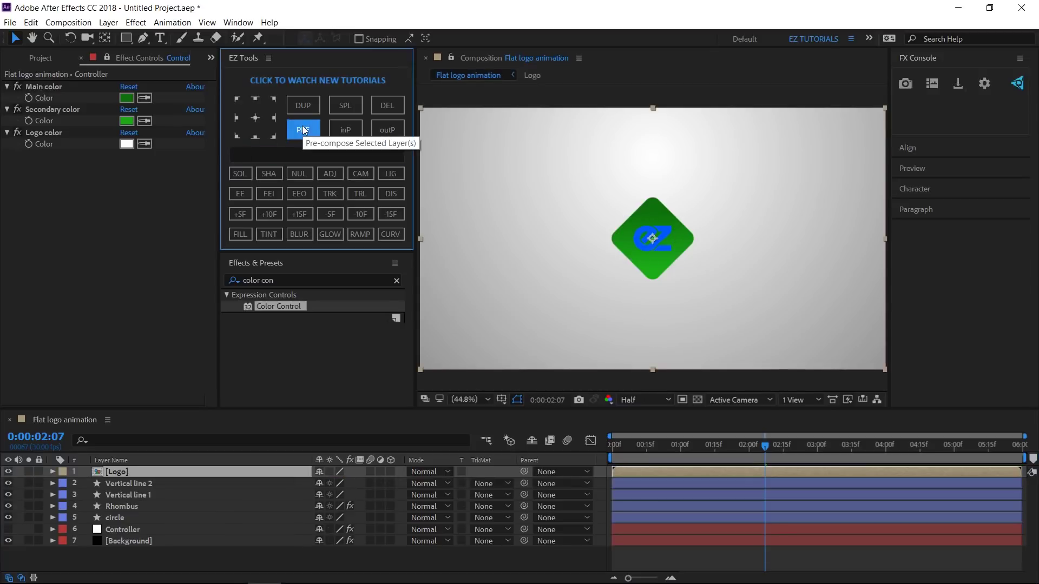
Step: Apply a Fill effect to the Logo layer, link its Color to the Controller's Logo color by expression, and collapse the layer
left_click(242, 233)
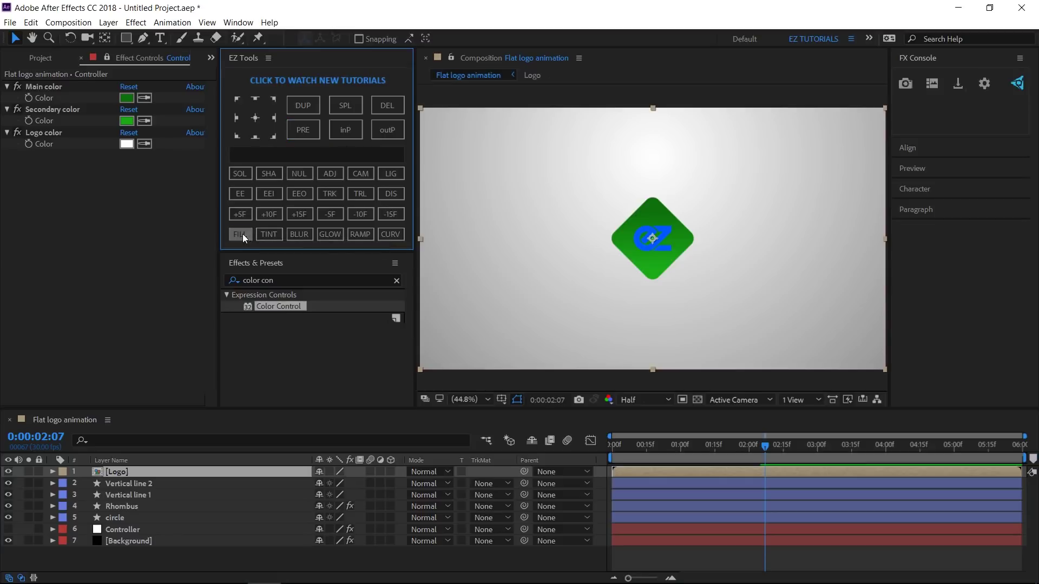
left_click(53, 471)
left_click(63, 485)
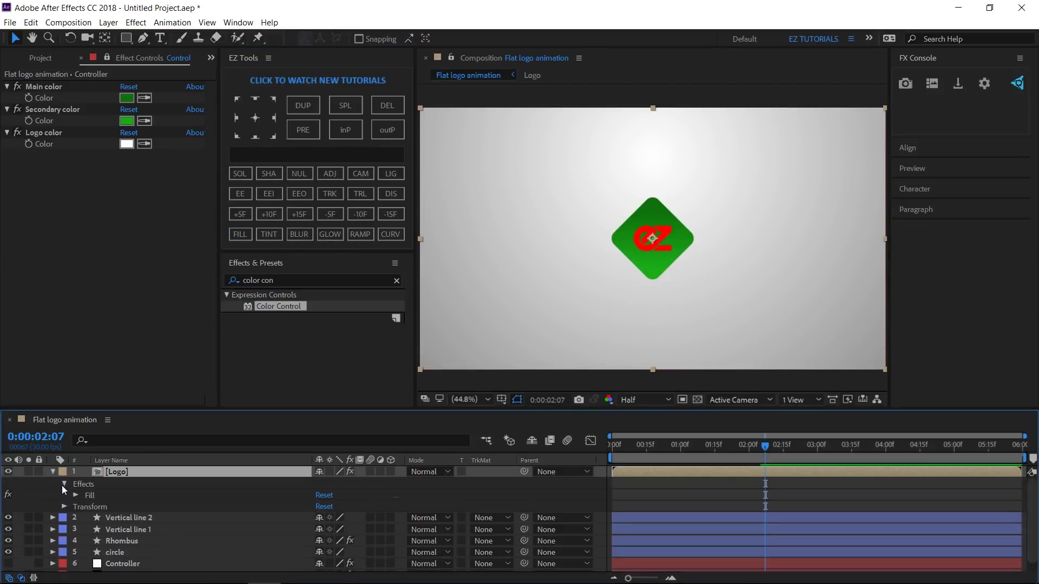
left_click(75, 495)
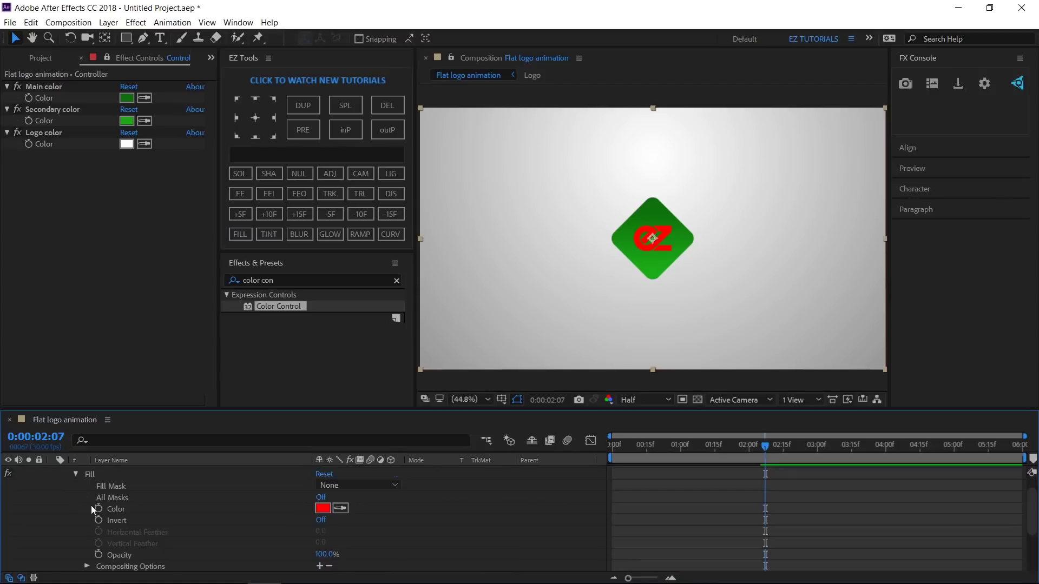
left_click(98, 509, "alt")
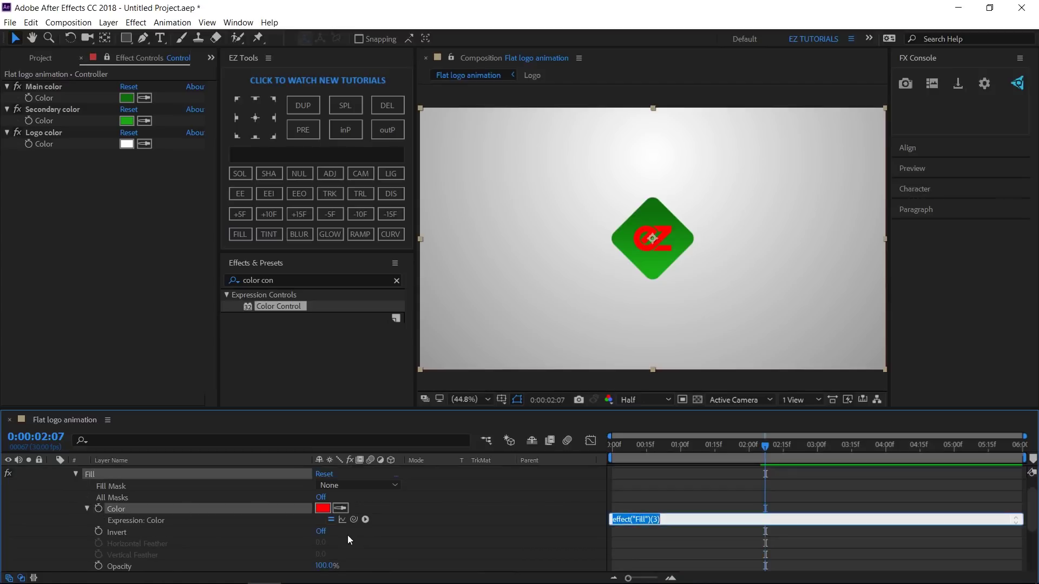
left_click_drag(354, 521, 63, 144)
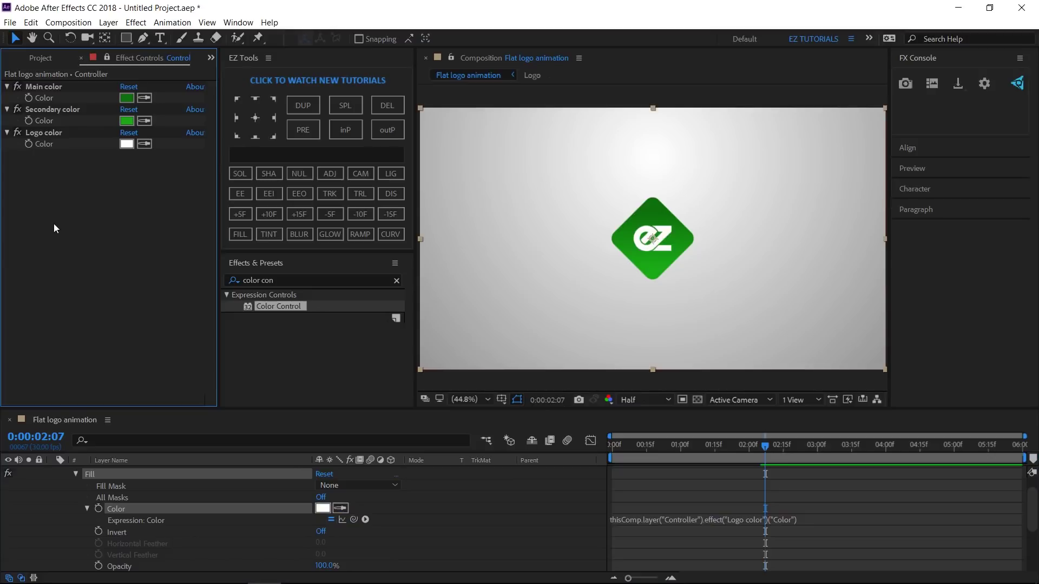
left_click(54, 223)
scroll(87, 475, "up", 2)
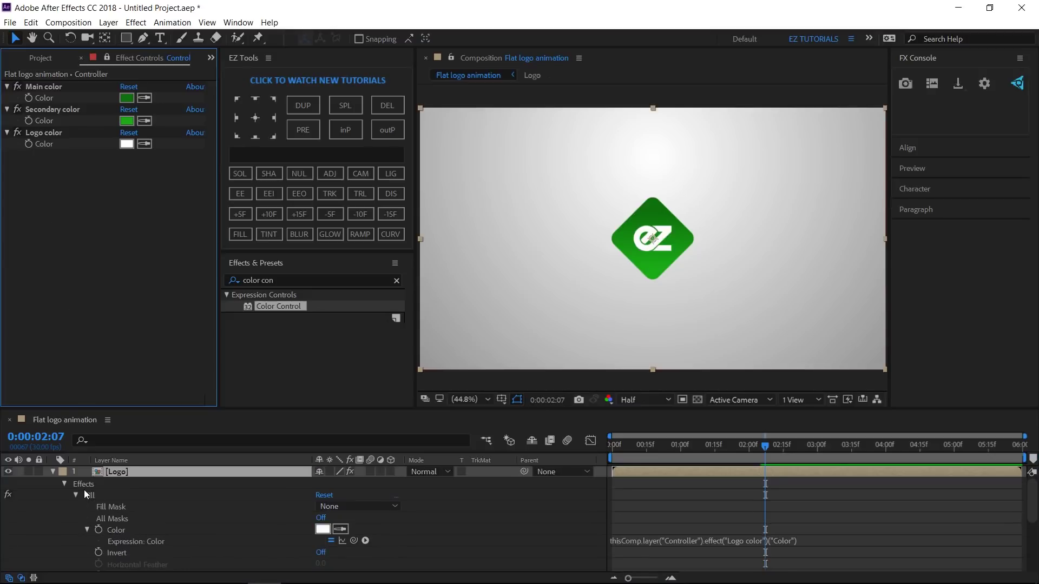
left_click(52, 472)
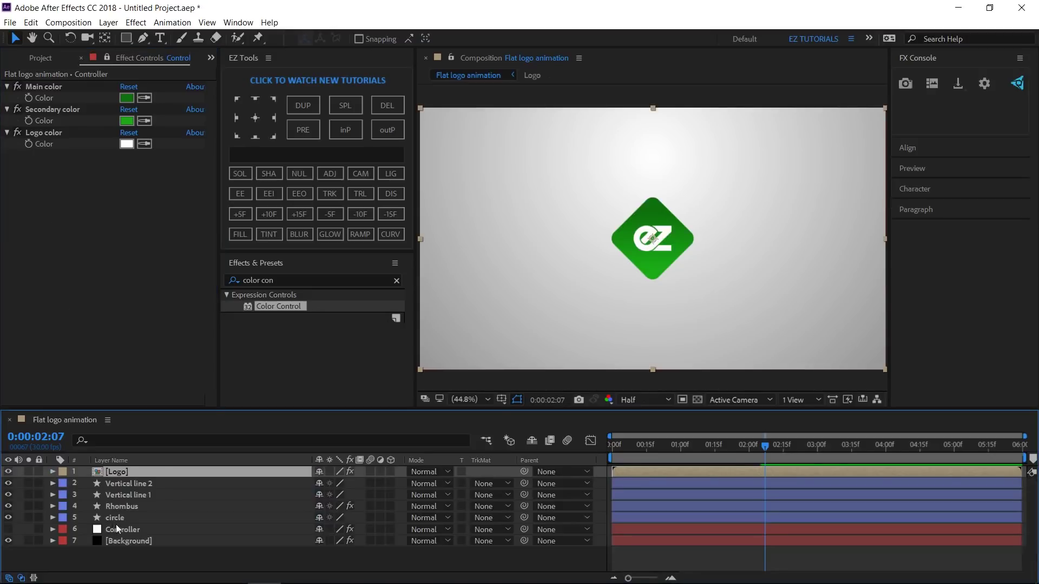
Step: Duplicate the Rhombus layer above Logo as "matte logo" and set it as the Logo layer's alpha track matte
left_click(131, 506)
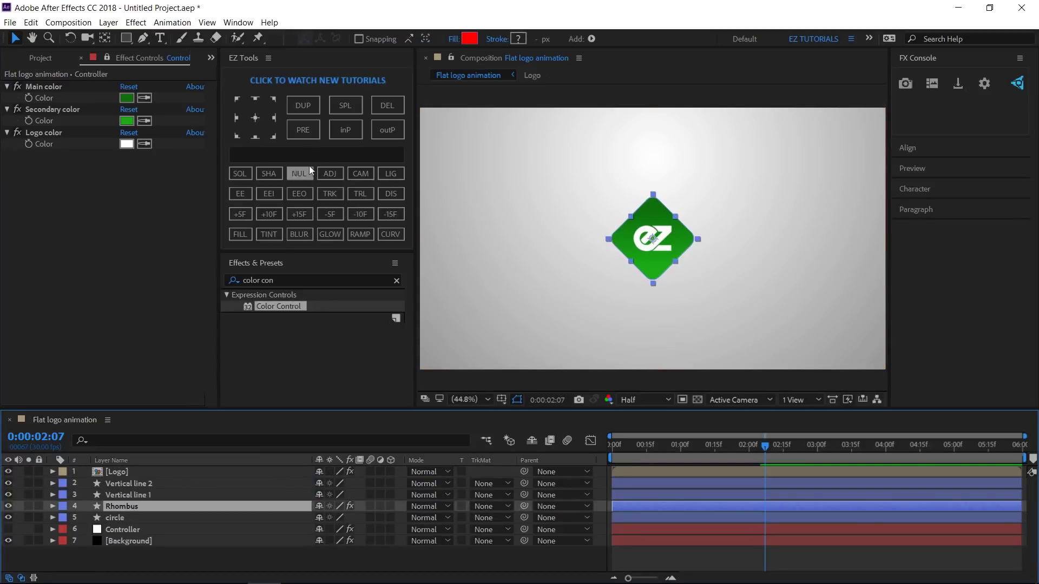
left_click(304, 111)
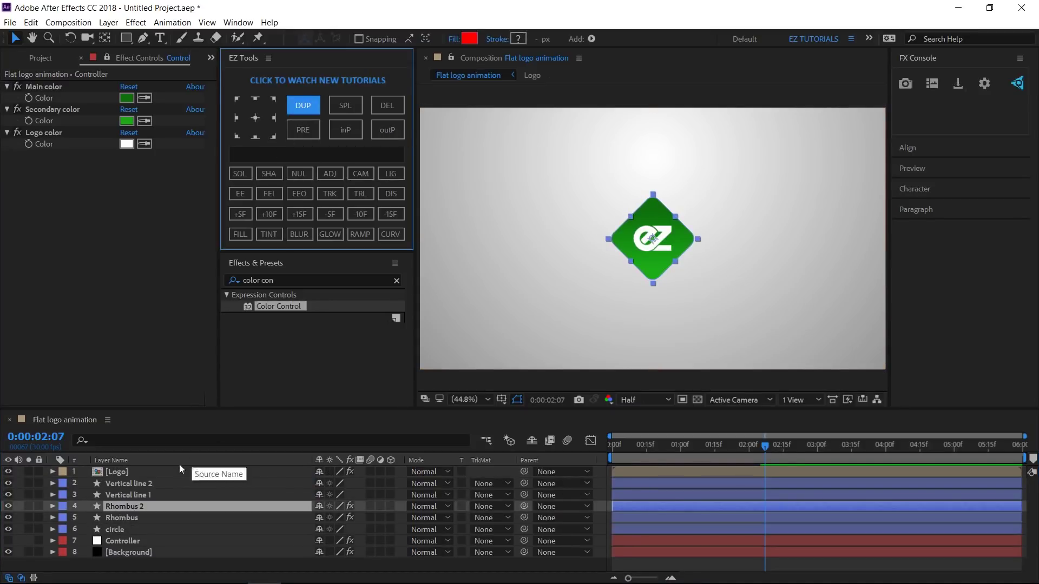
left_click_drag(131, 507, 134, 472)
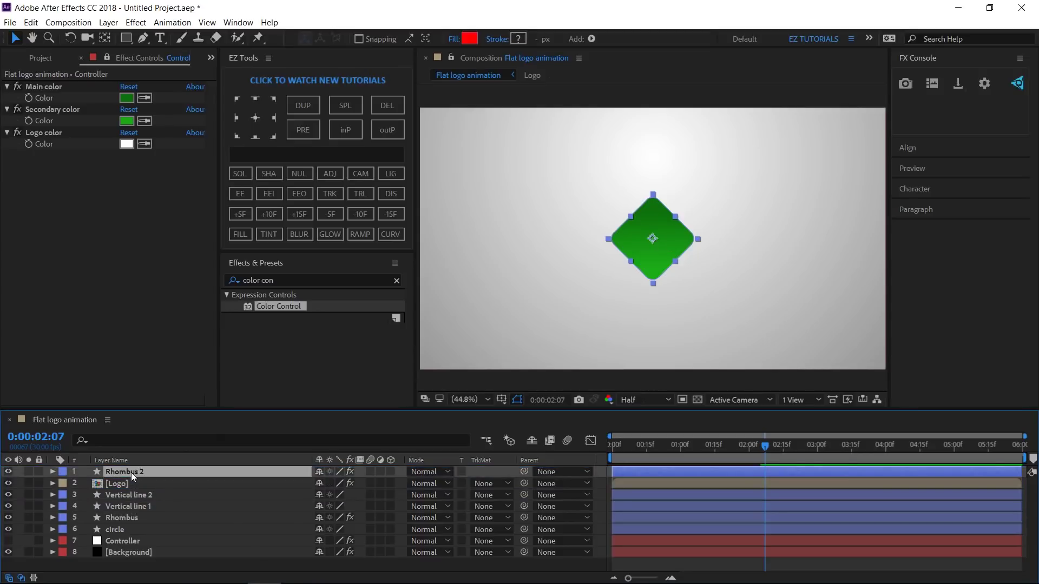
key("Return")
type("matte logo")
key("Return")
left_click(483, 482)
left_click(500, 514)
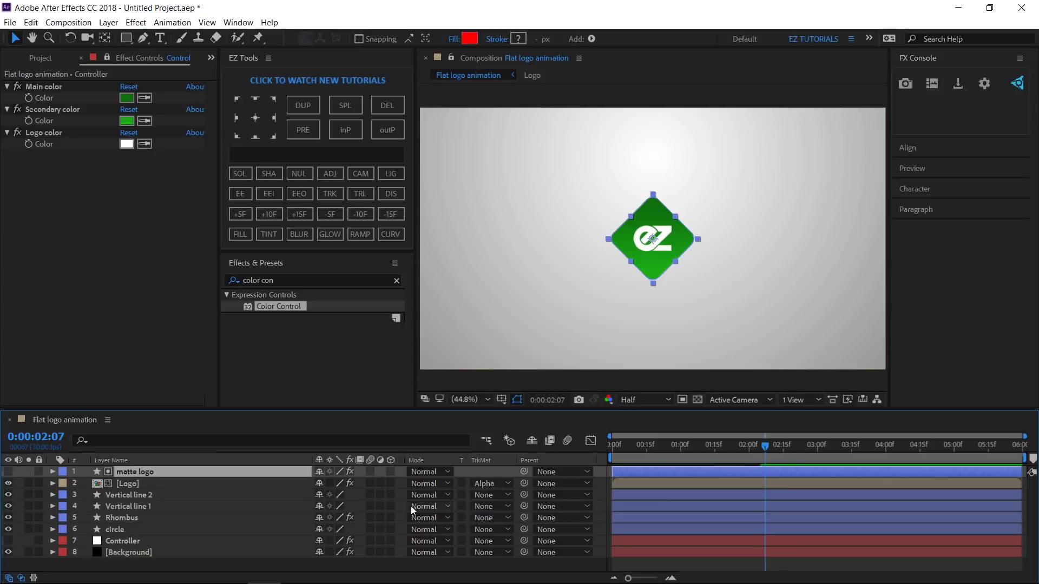
Step: Reveal the Logo layer's Position and trim the layer's start to 0:00:01:26
left_click(162, 484)
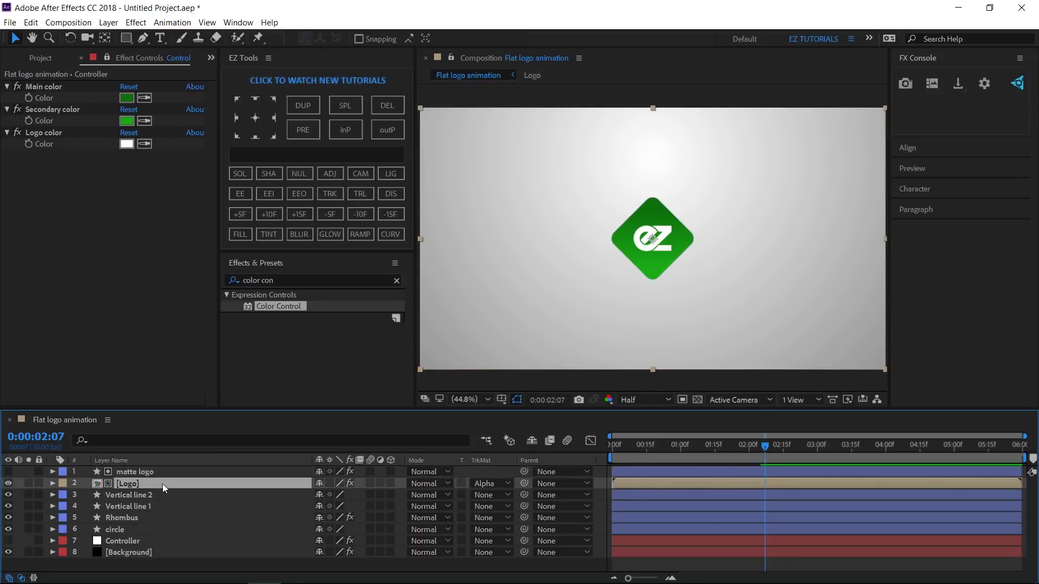
key("p")
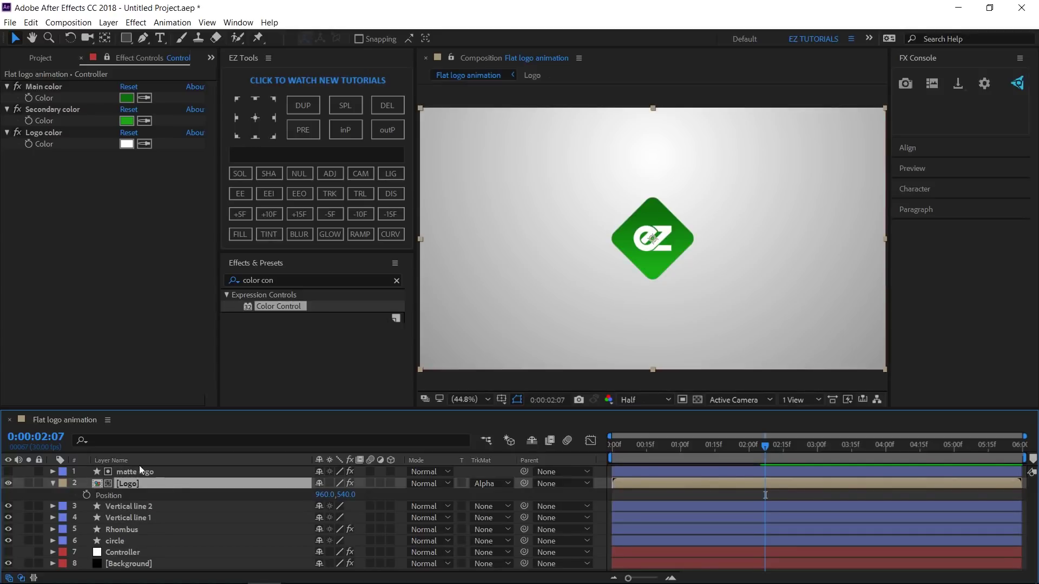
left_click(53, 441)
type("1")
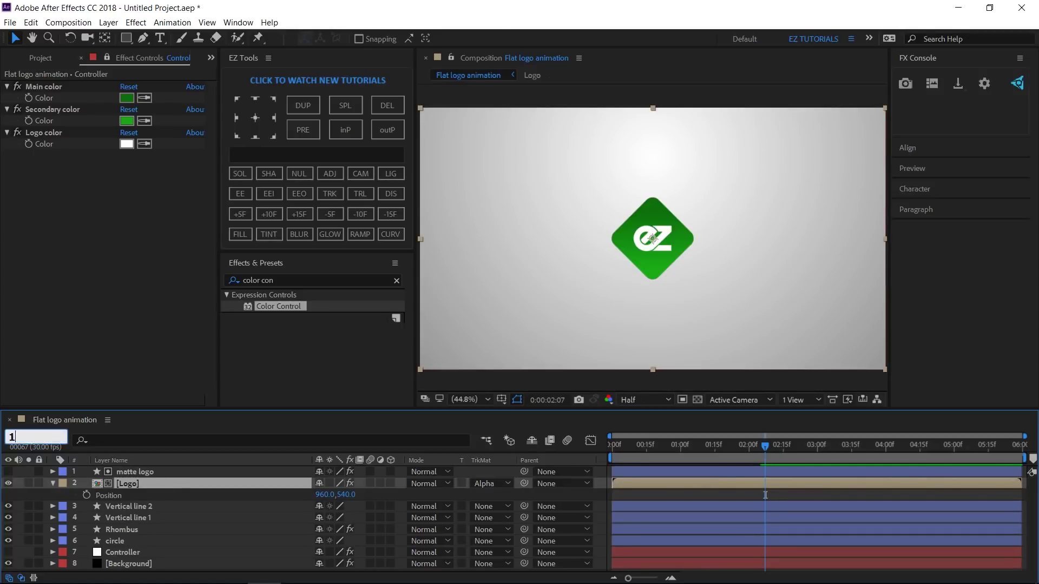
type(".26")
key("Return")
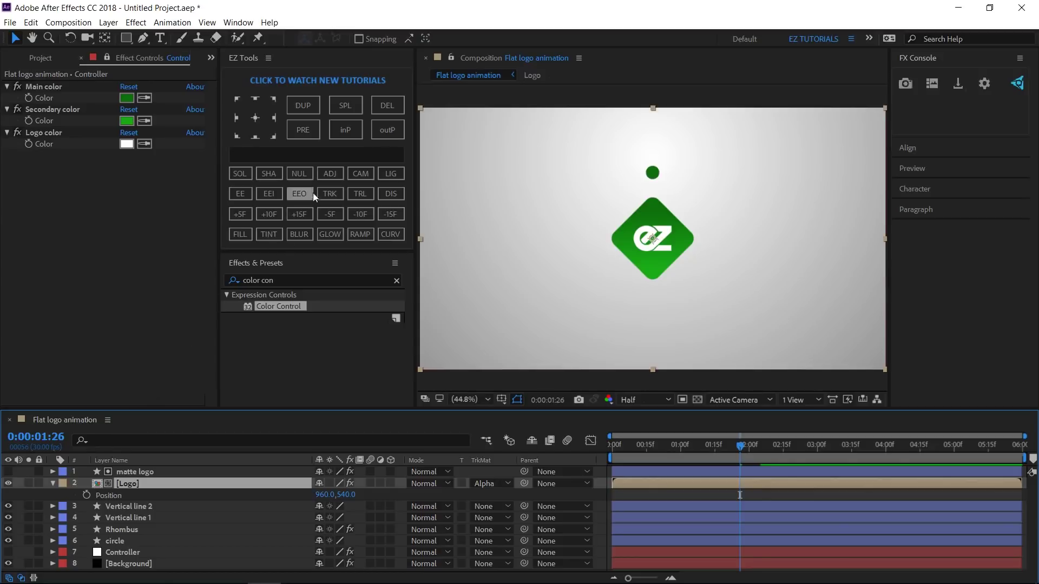
left_click(347, 130)
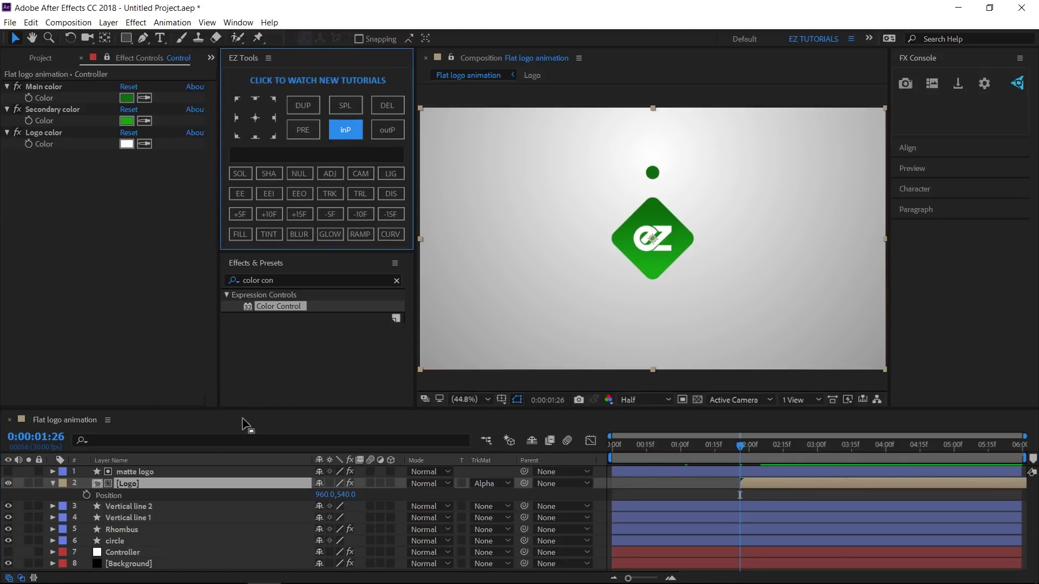
Step: Keyframe the Logo layer's Position at 960, 320 at 0:00:01:26 and at 960, 540 at 0:00:02:11
left_click(87, 495)
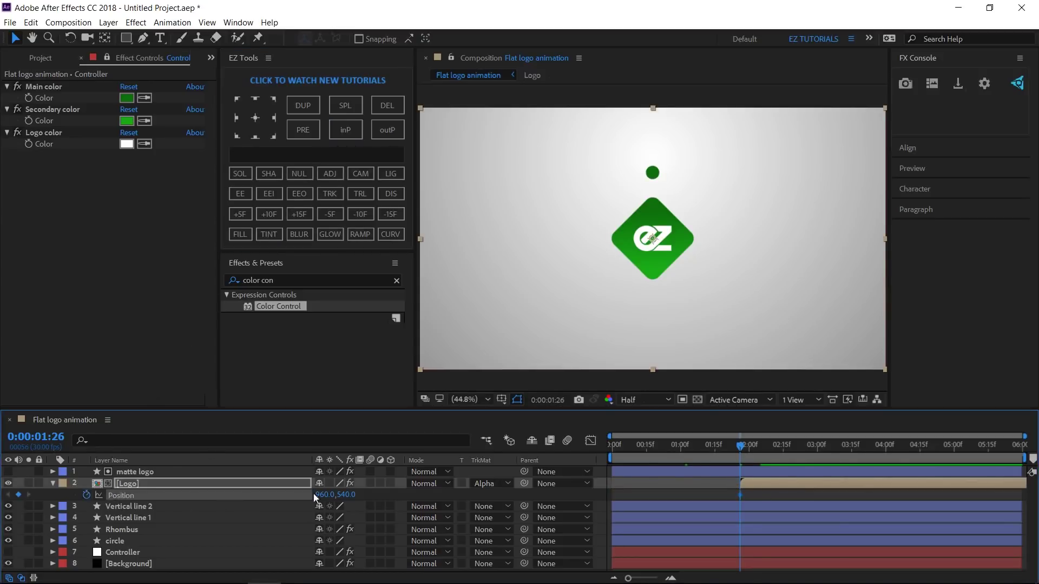
left_click(346, 494)
type("320")
key("Return")
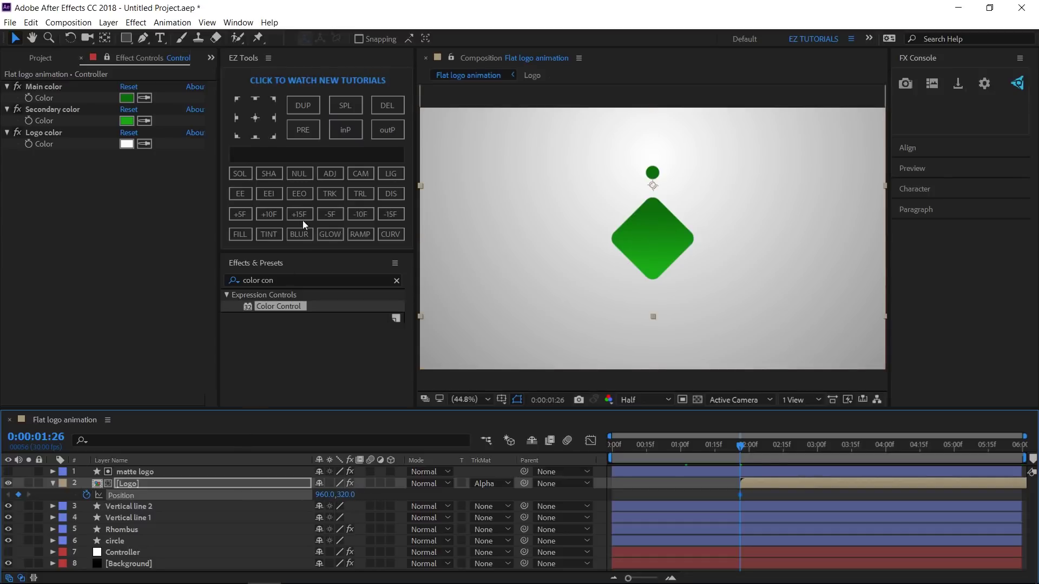
left_click(300, 214)
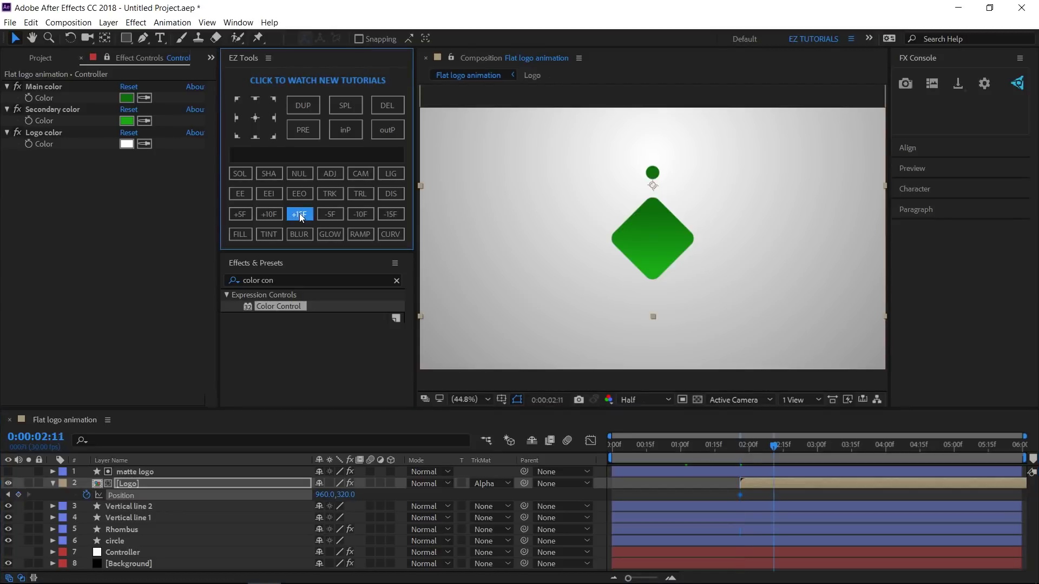
left_click(347, 495)
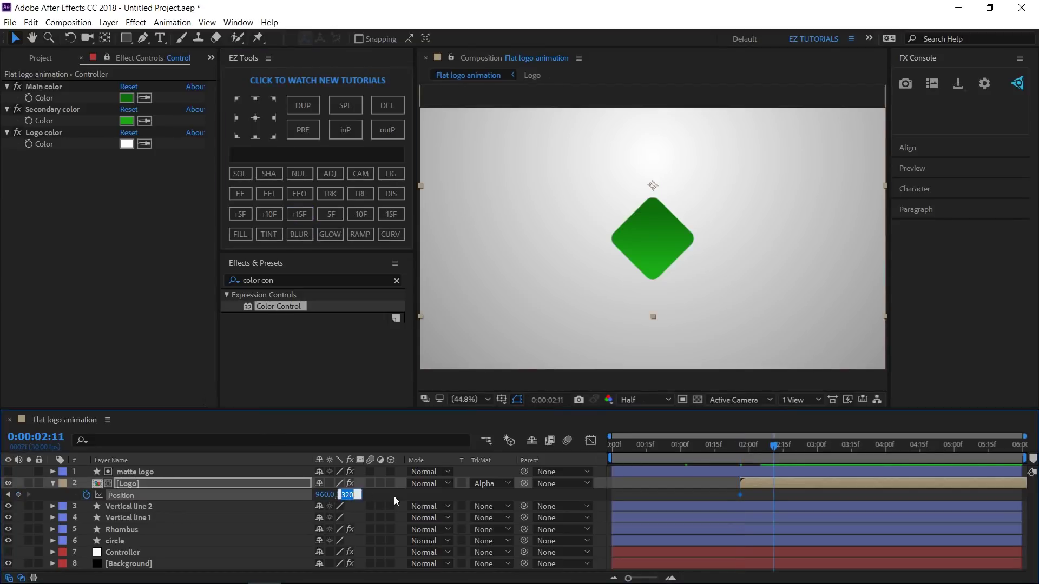
type("540")
key("Return")
Step: Apply Easy Ease to both Logo Position keyframes, reshape the speed graph for a fast start and long slowdown, and collapse the layer
left_click_drag(778, 494, 726, 498)
left_click(241, 194)
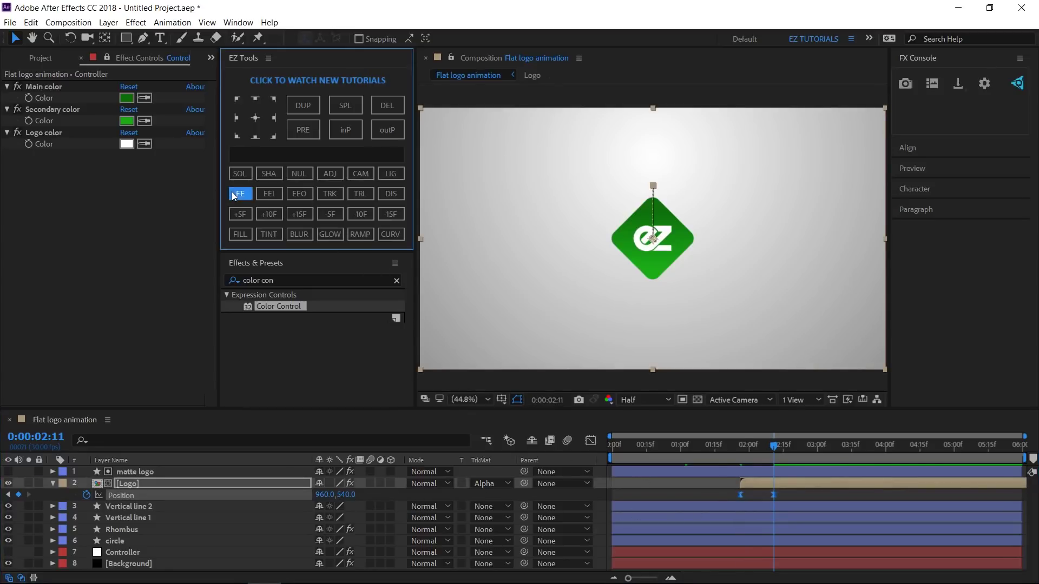
left_click(590, 441)
left_click_drag(764, 551, 752, 547)
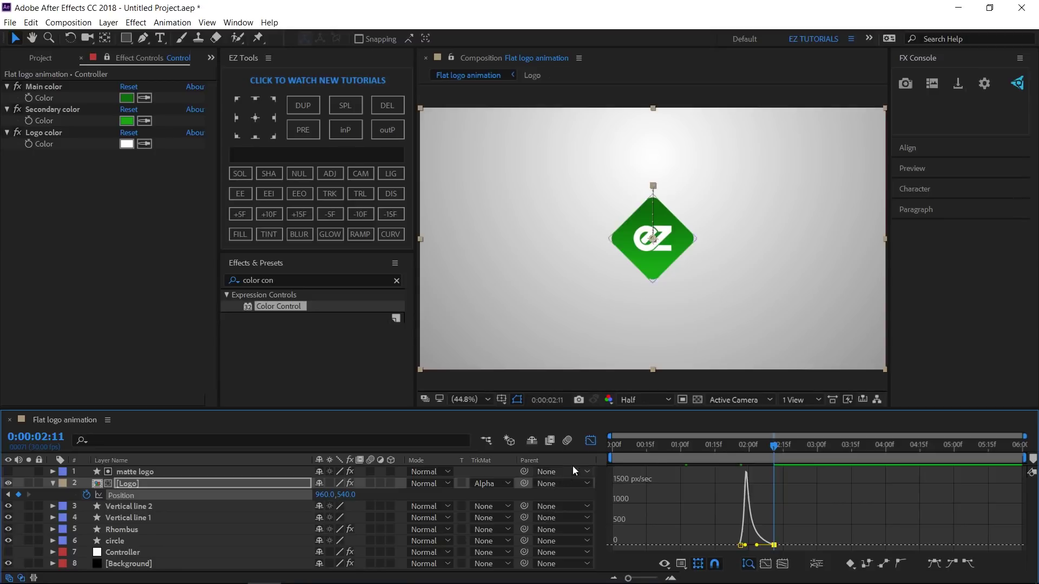
left_click(590, 441)
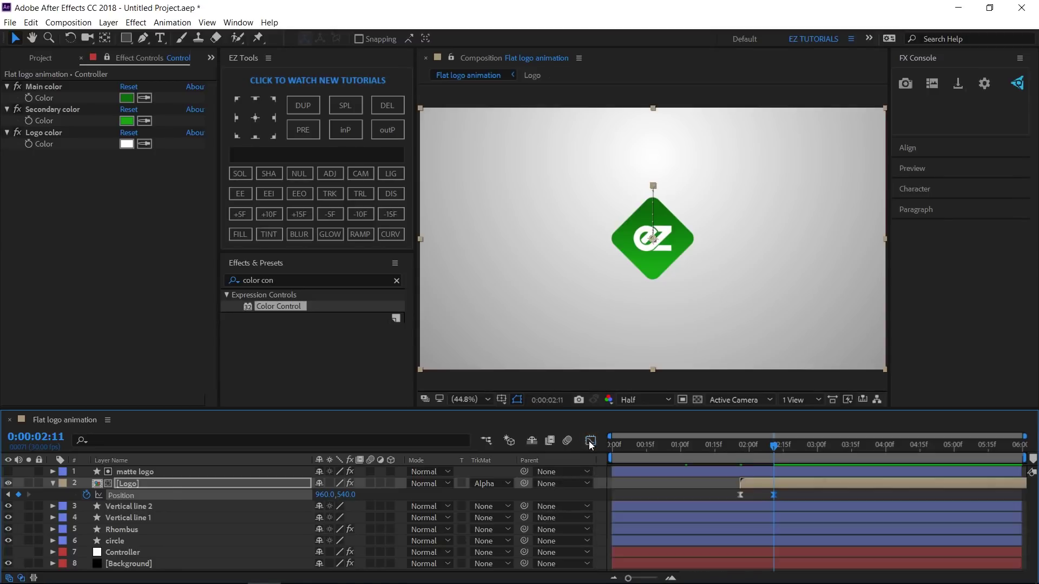
left_click(53, 483)
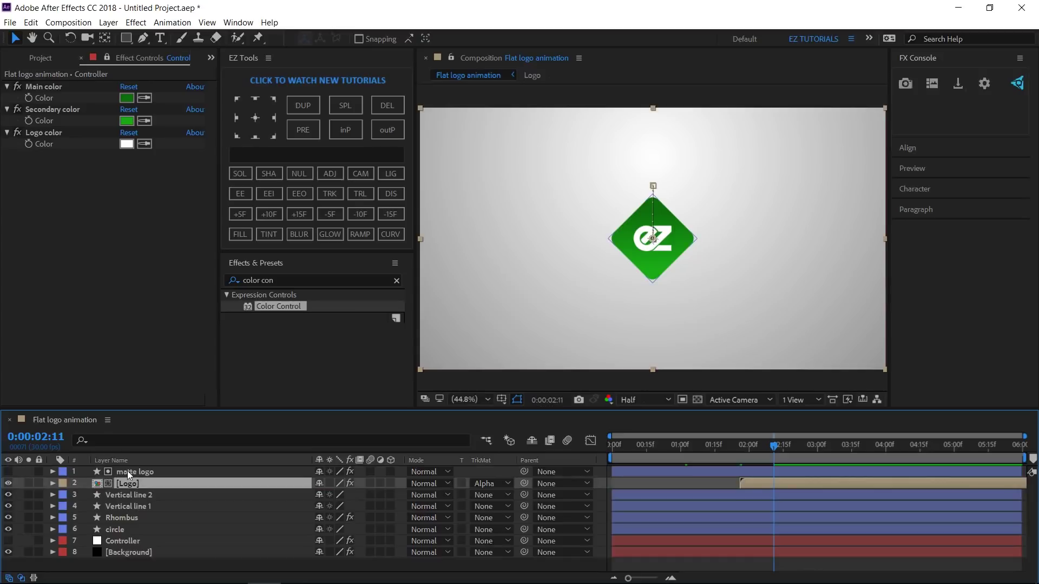
Step: Parent the matte logo and Logo layers to the Rhombus layer, and select the Rhombus layer
left_click(130, 472, "shift")
left_click_drag(524, 472, 170, 517)
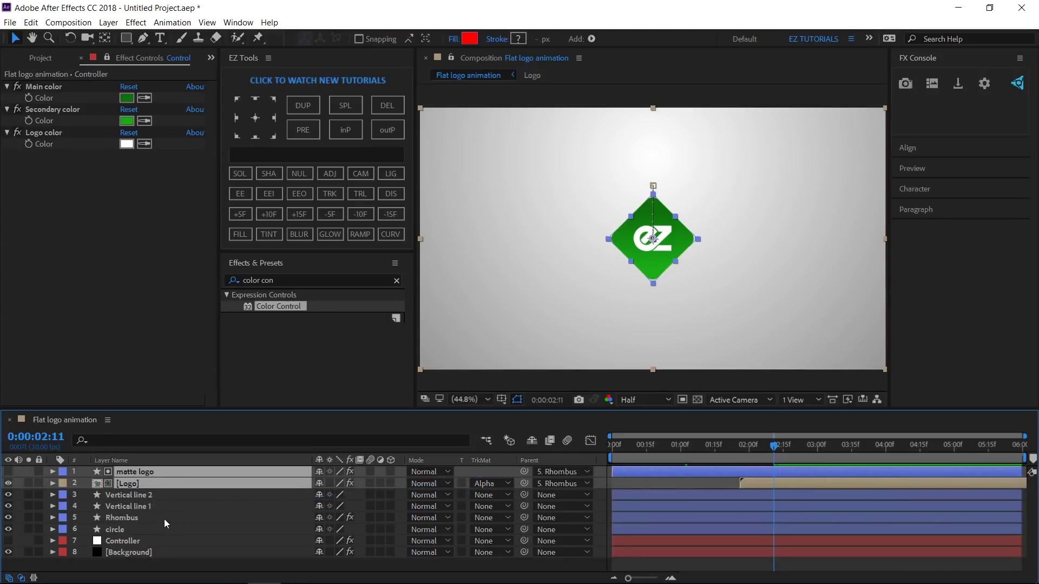
left_click(163, 519)
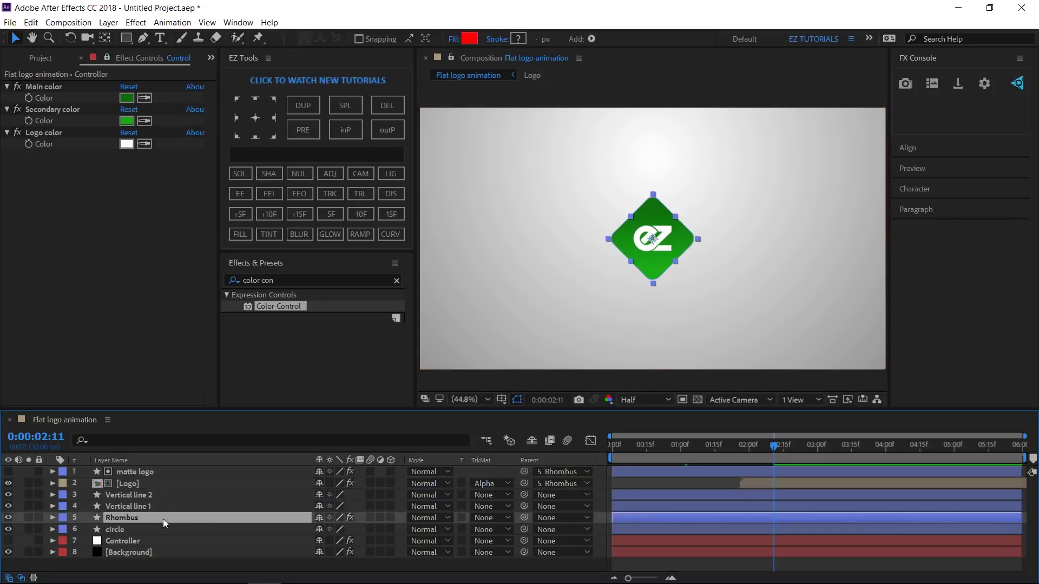
Step: Reveal the Rhombus layer's Position and keyframe it at 960, 540 at 0:00:03:10
key("p")
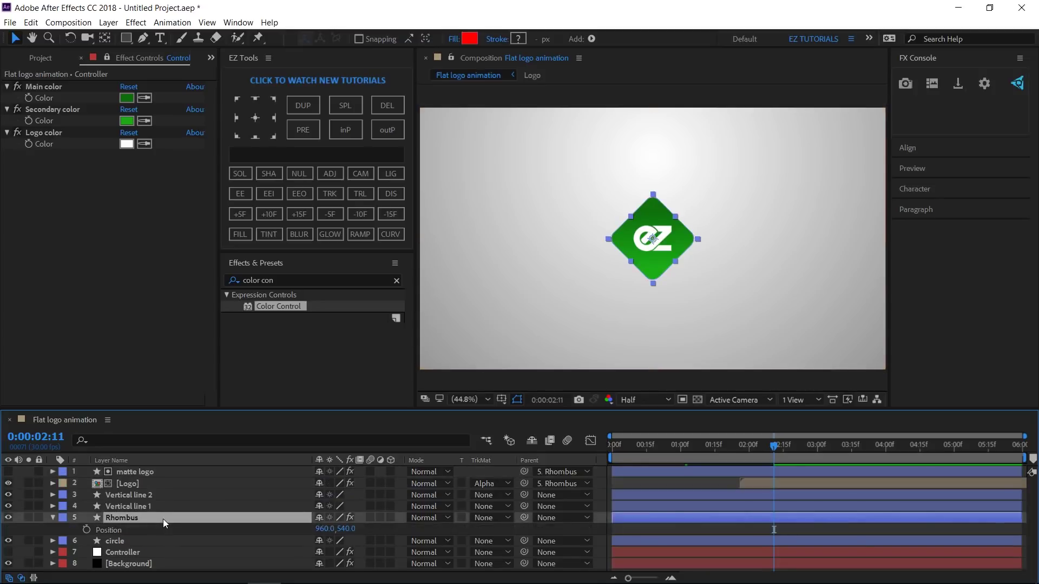
left_click(61, 437)
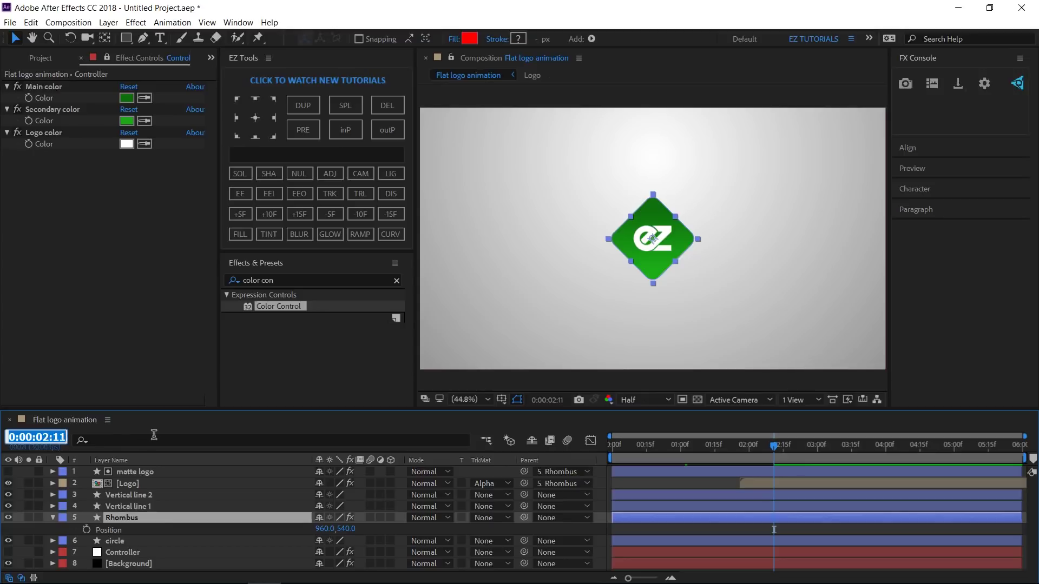
type("3.10")
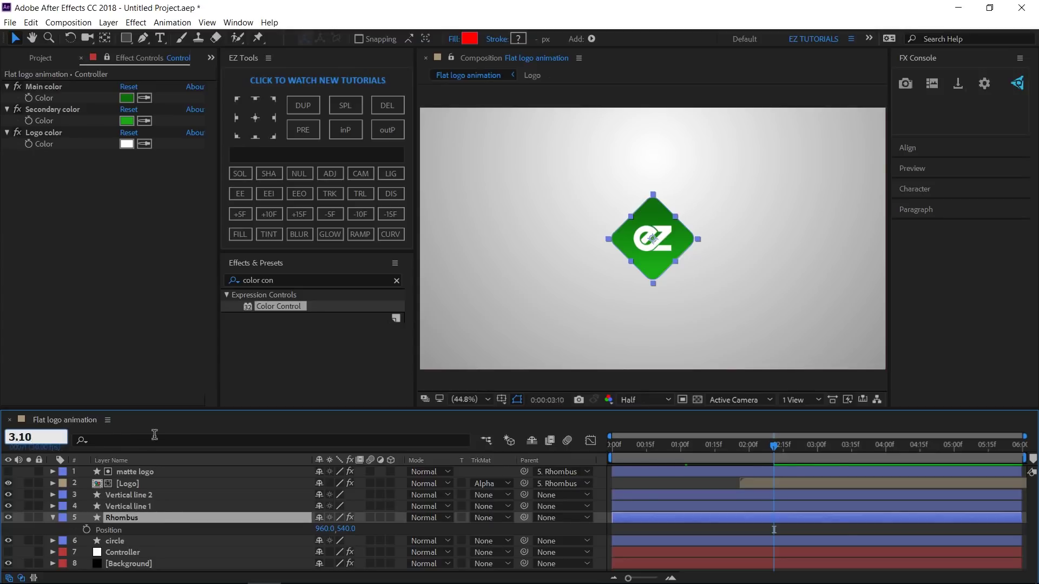
key("Return")
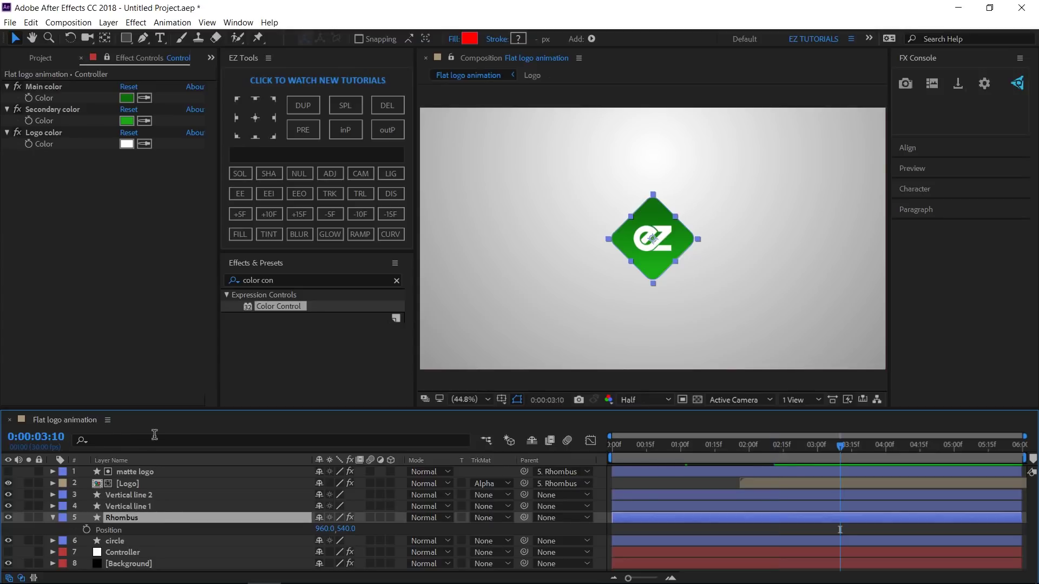
left_click(87, 530)
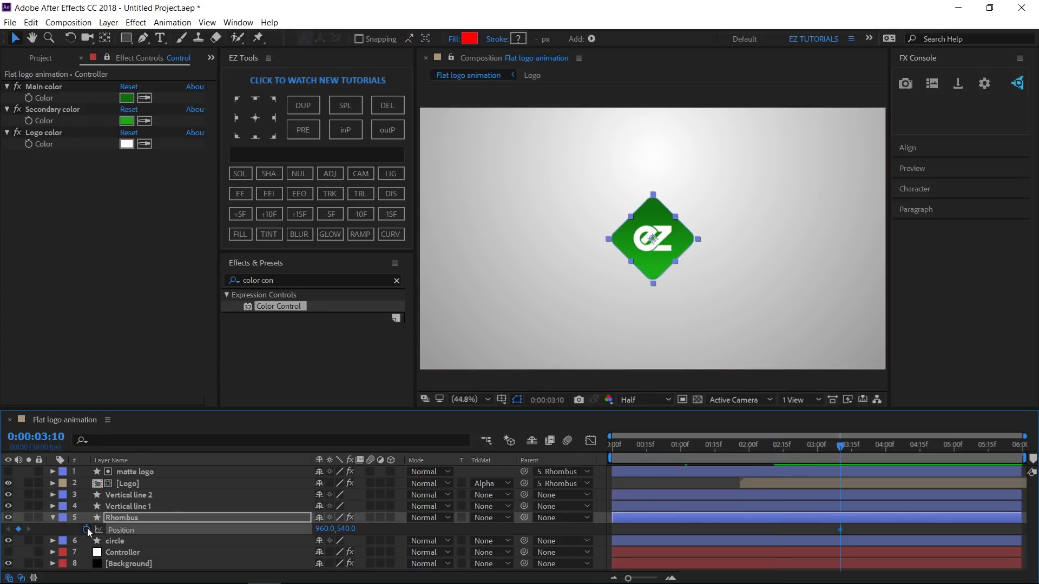
Step: Advance 6 frames to 0:00:03:16 and keyframe the Rhombus Position at 960, 480
left_click(262, 152)
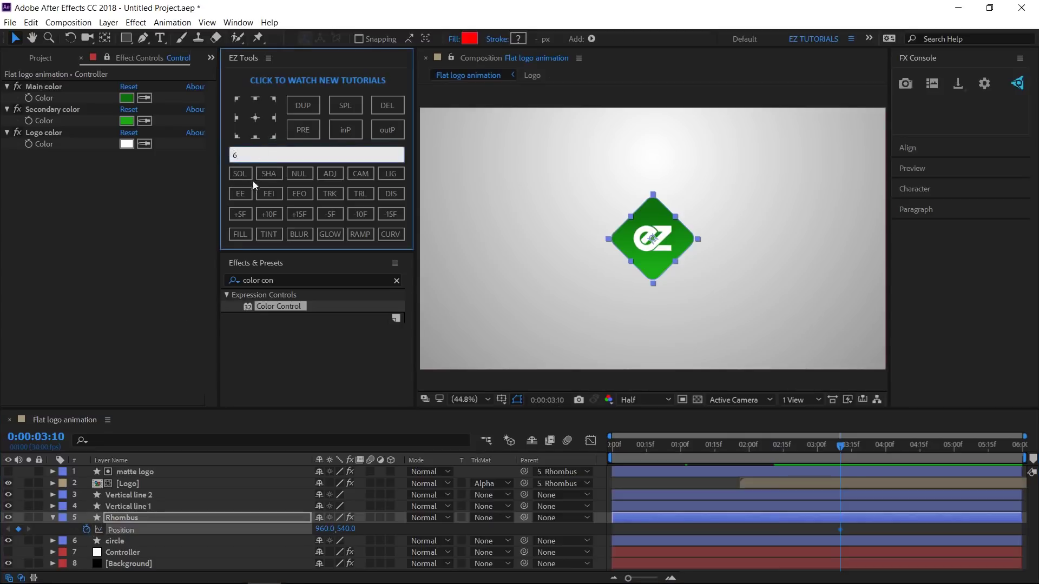
left_click(241, 215)
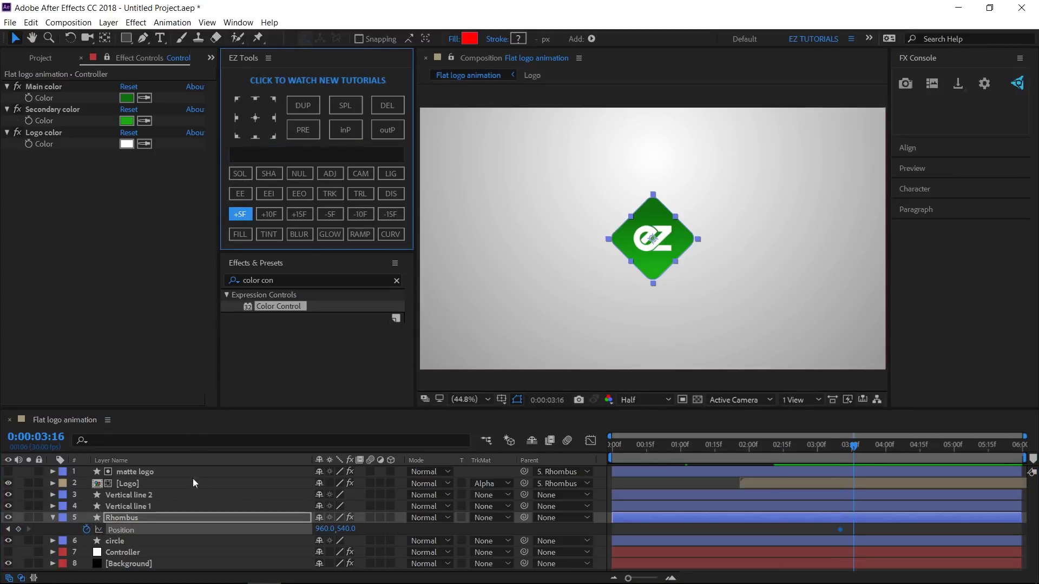
left_click(347, 529)
type("48")
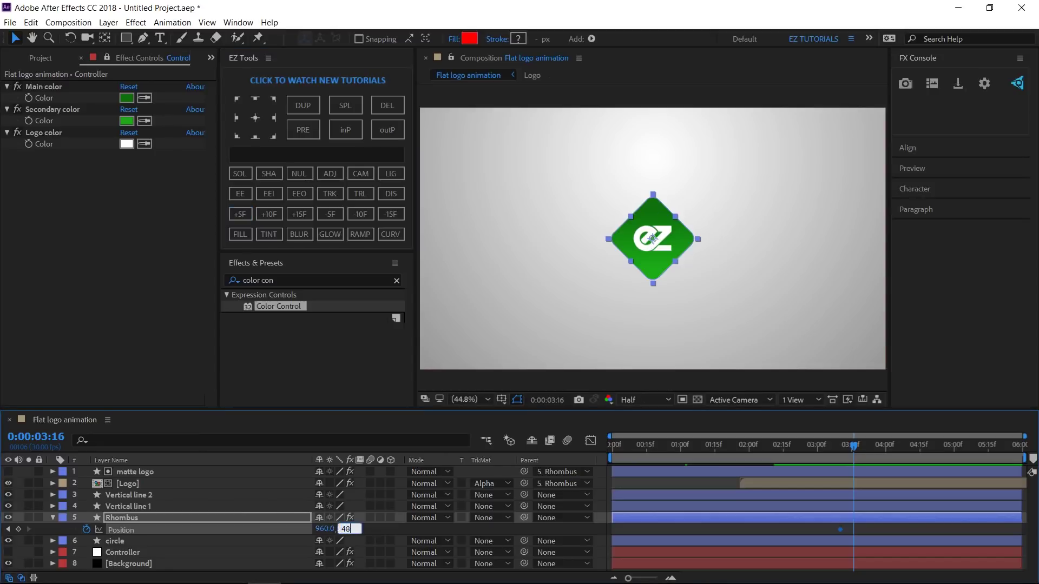
type("0")
key("Return")
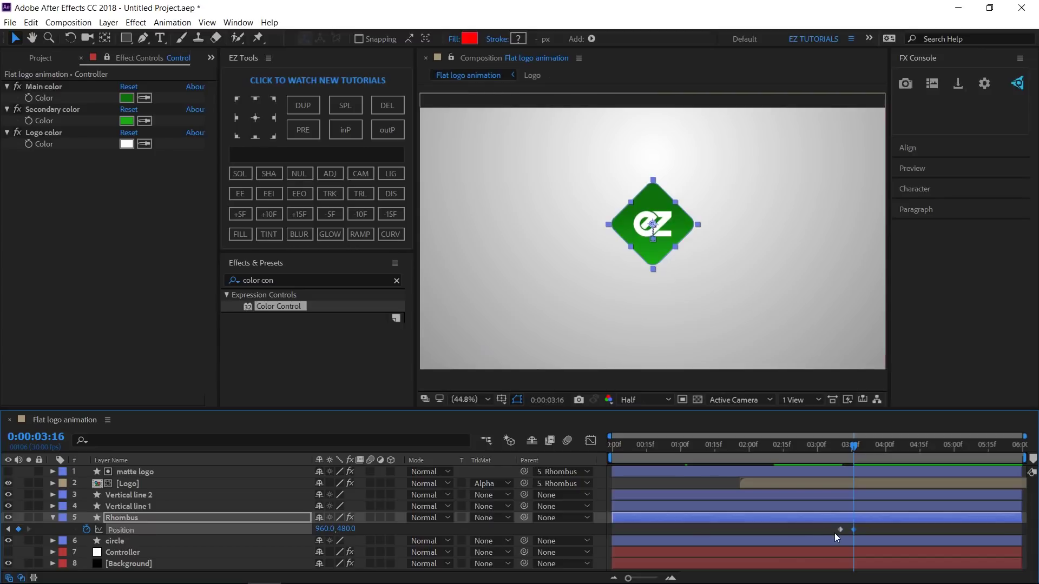
Step: Ease out of the first Rhombus Position keyframe, add the expression starting with "n = 0;" to Position, and collapse the layer
left_click(299, 194)
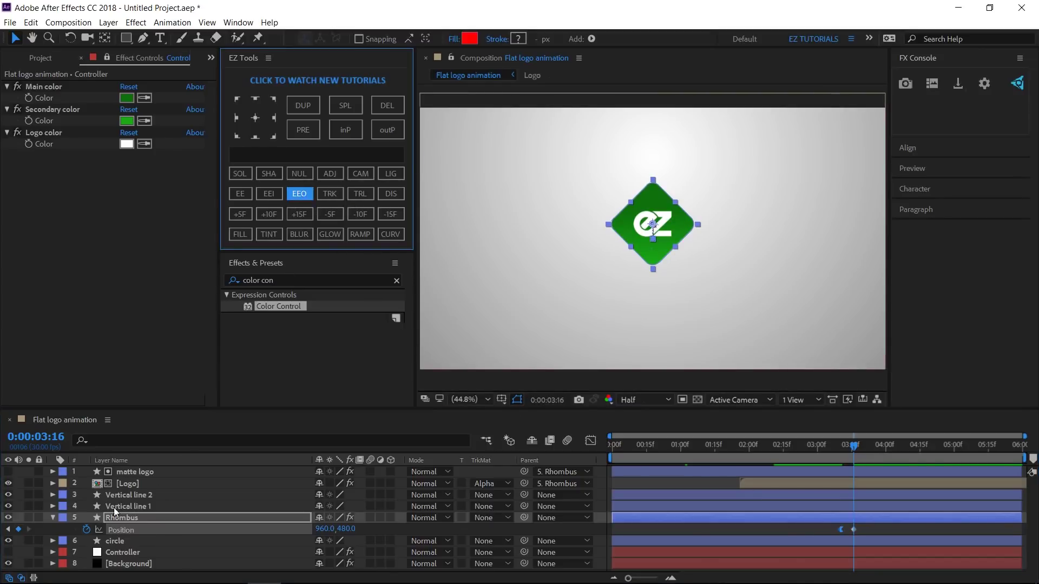
left_click(86, 529, "alt")
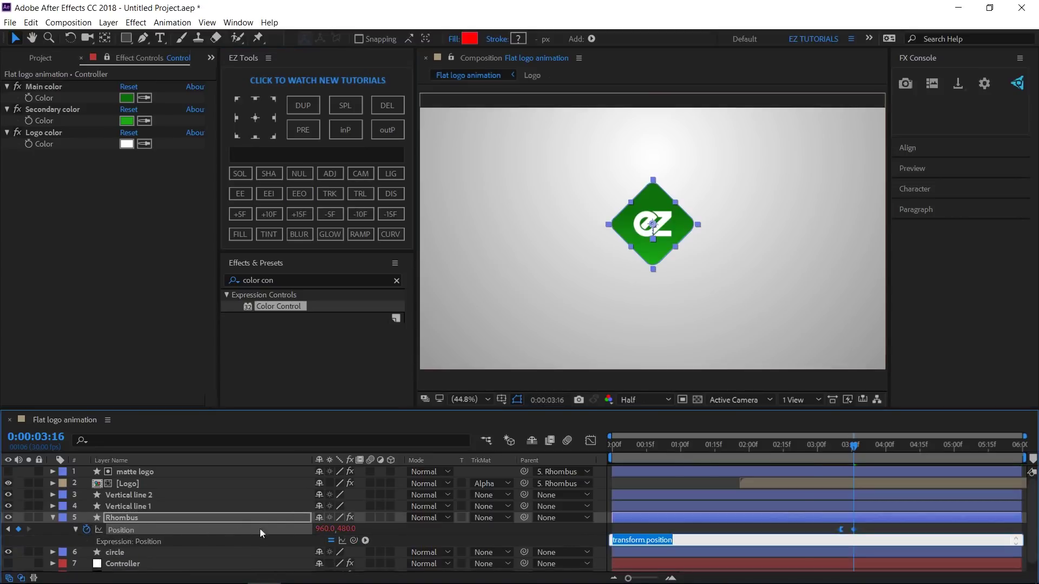
left_click(453, 538)
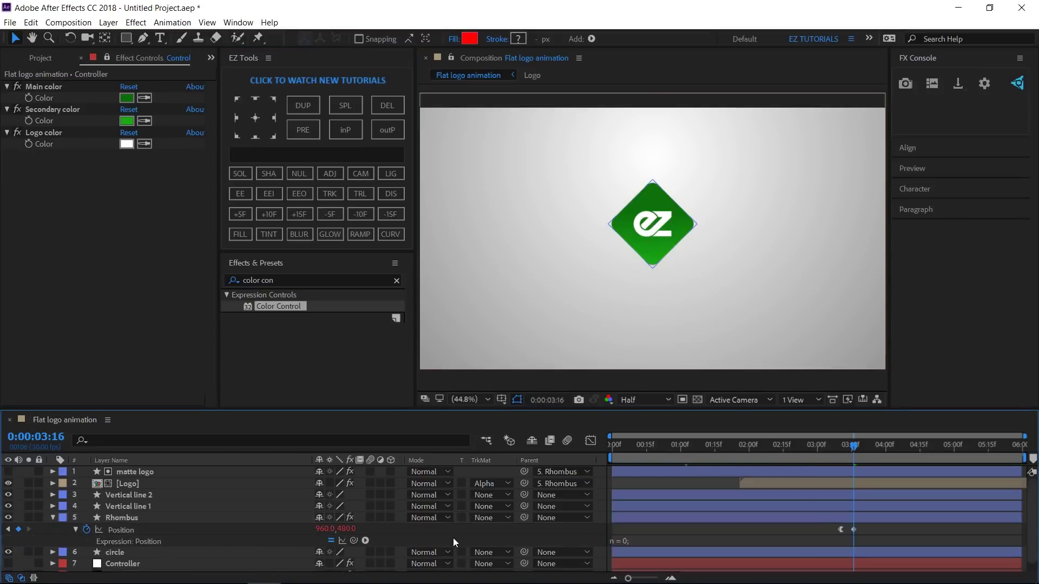
left_click(53, 517)
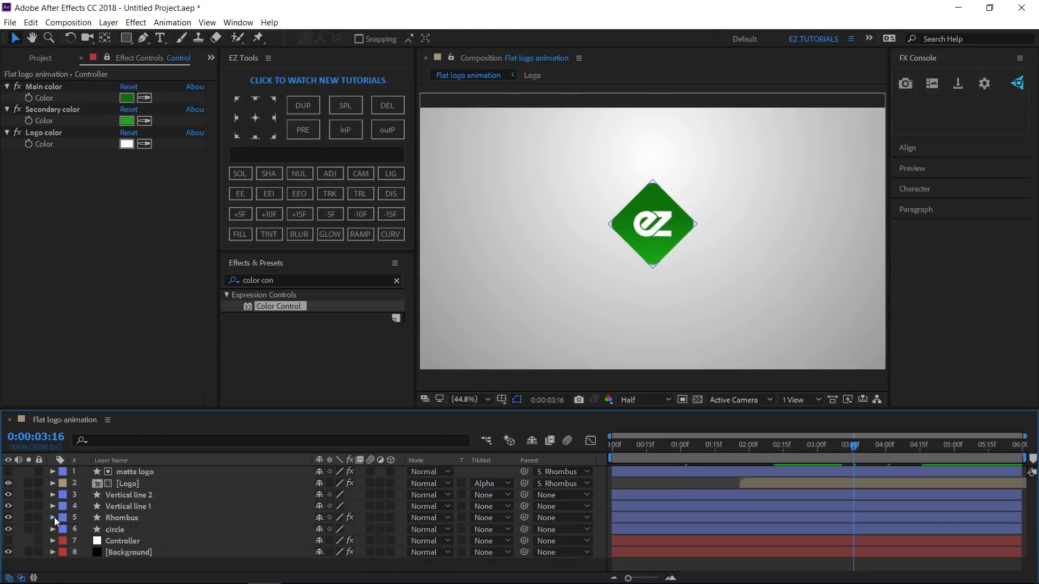
Step: At 0:00:02:15, draw a short horizontal line rightward from the composition centre with the Pen tool, showing the proportional grid only while drawing
left_click(782, 449)
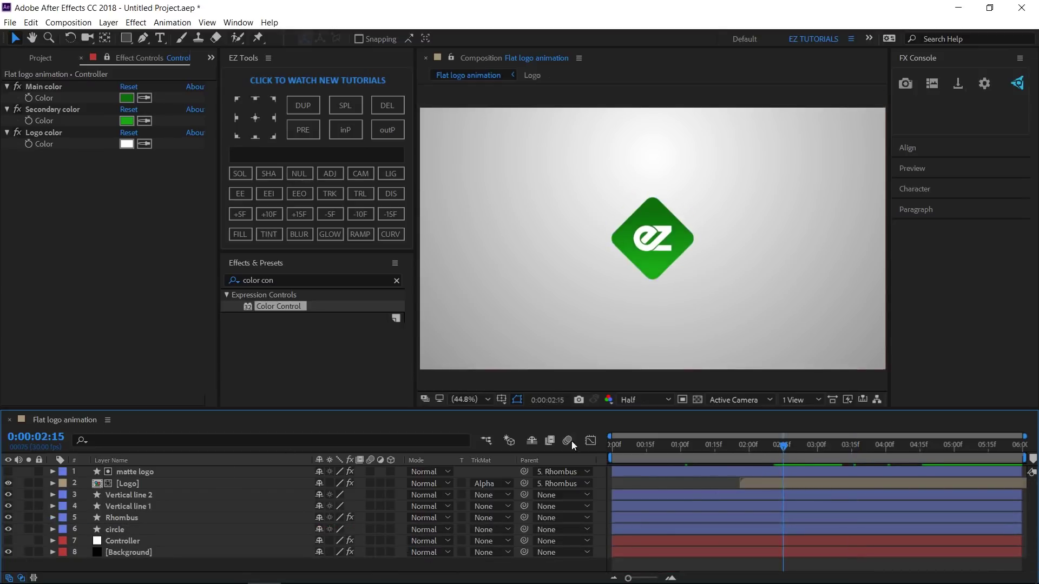
left_click(501, 399)
left_click(521, 428)
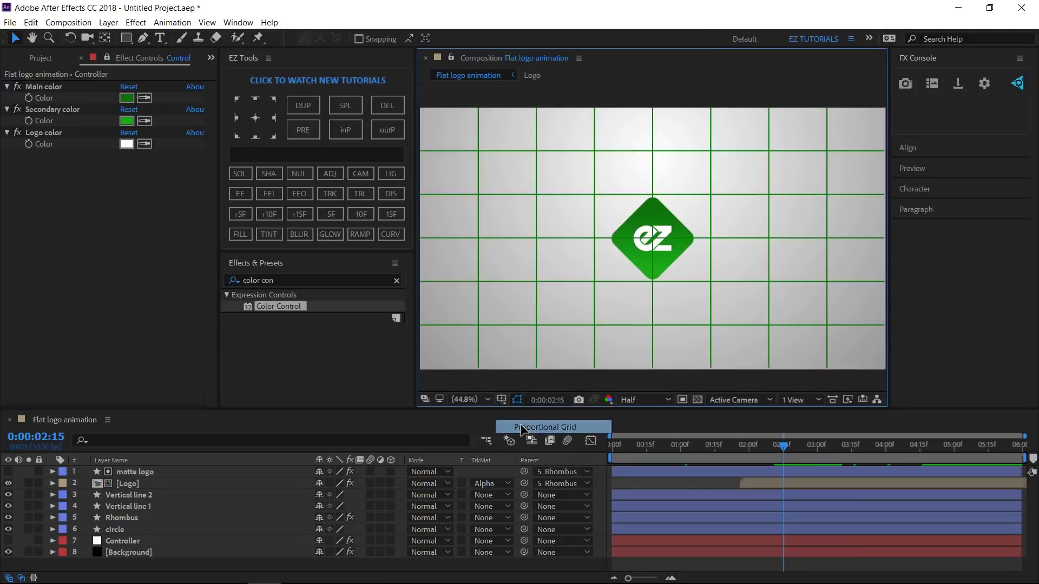
left_click(144, 38)
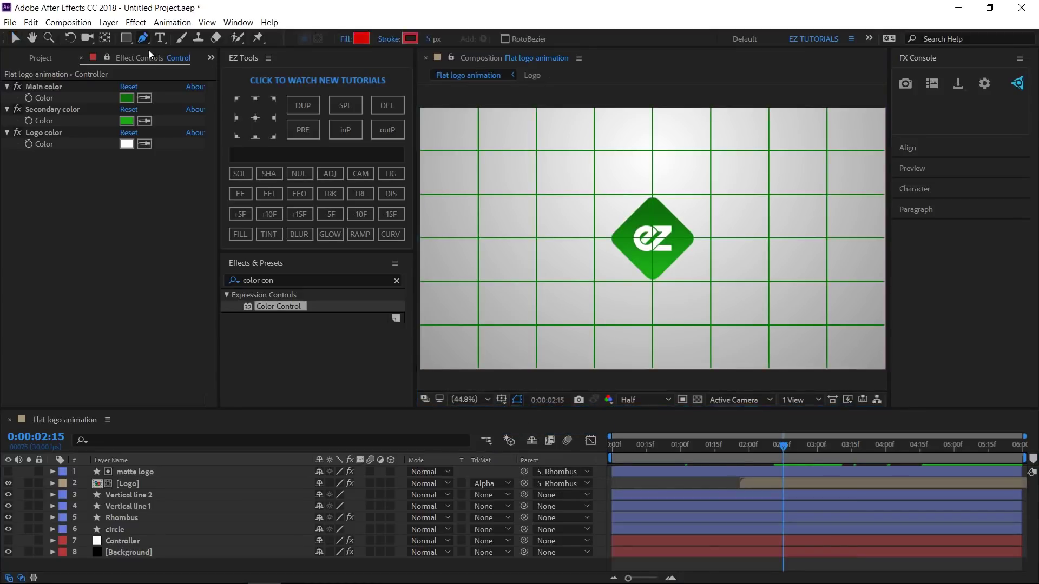
left_click(653, 239)
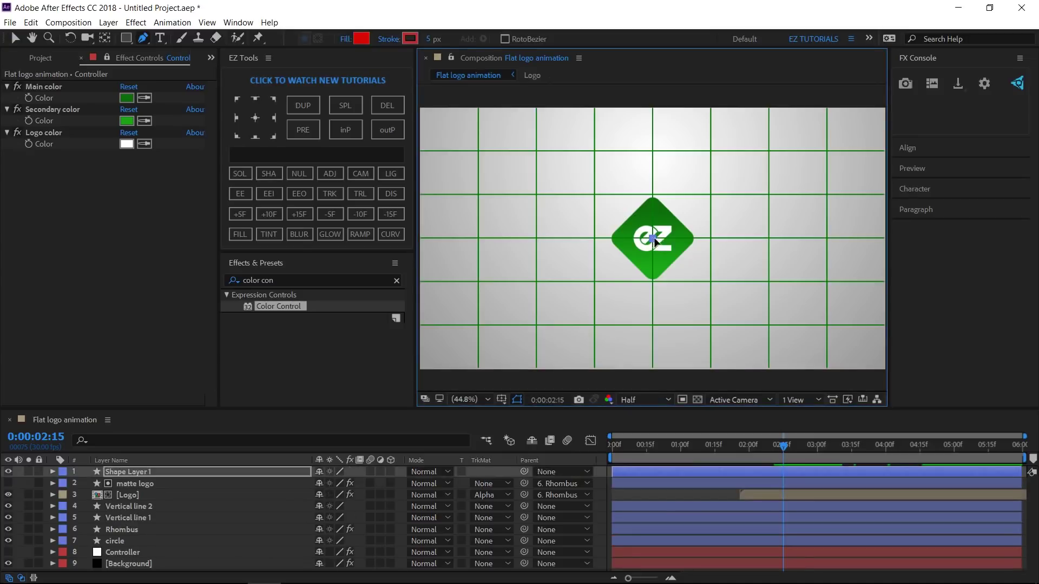
left_click(688, 238)
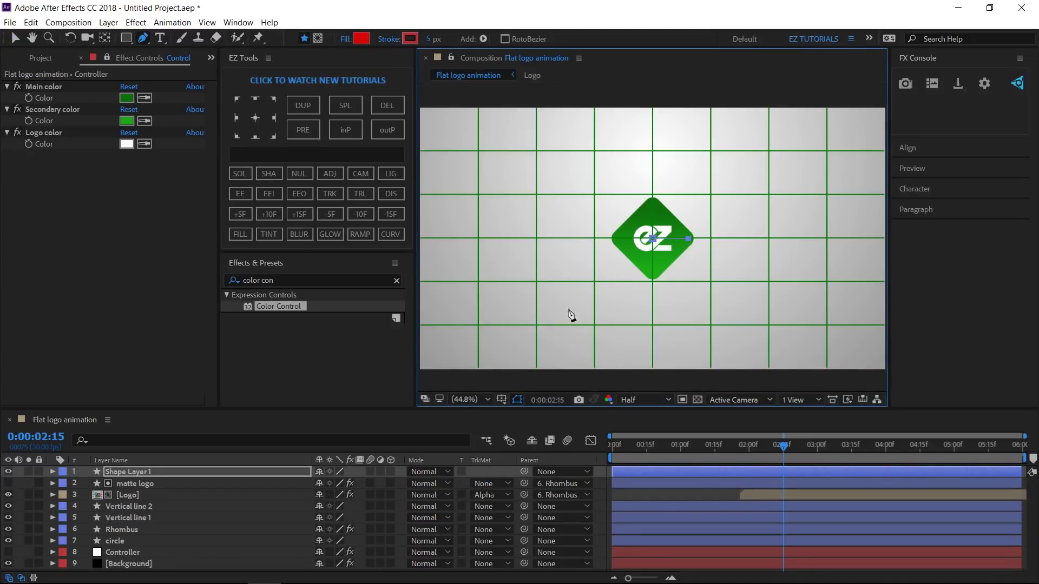
left_click(505, 399)
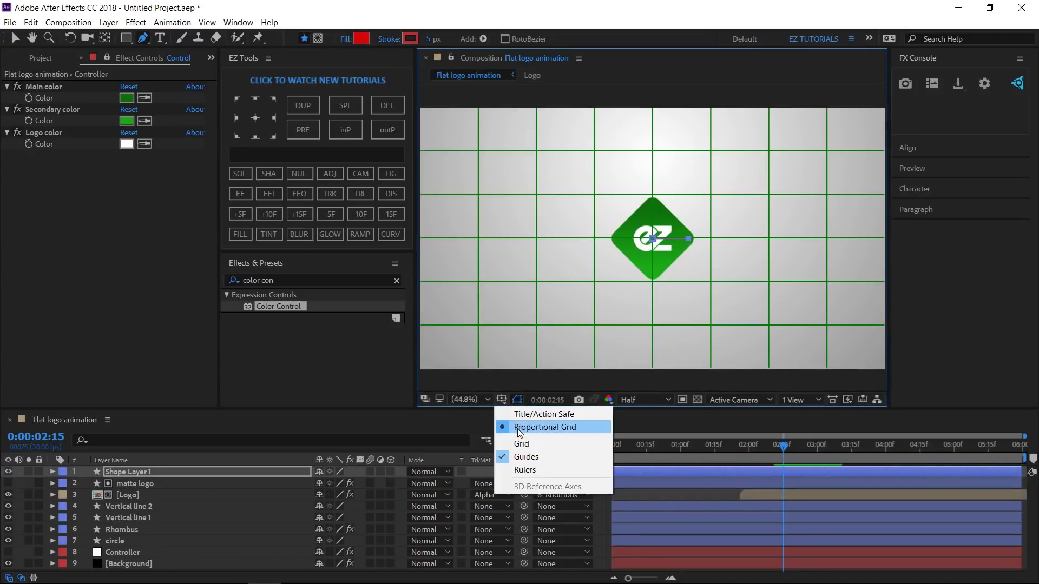
left_click(518, 428)
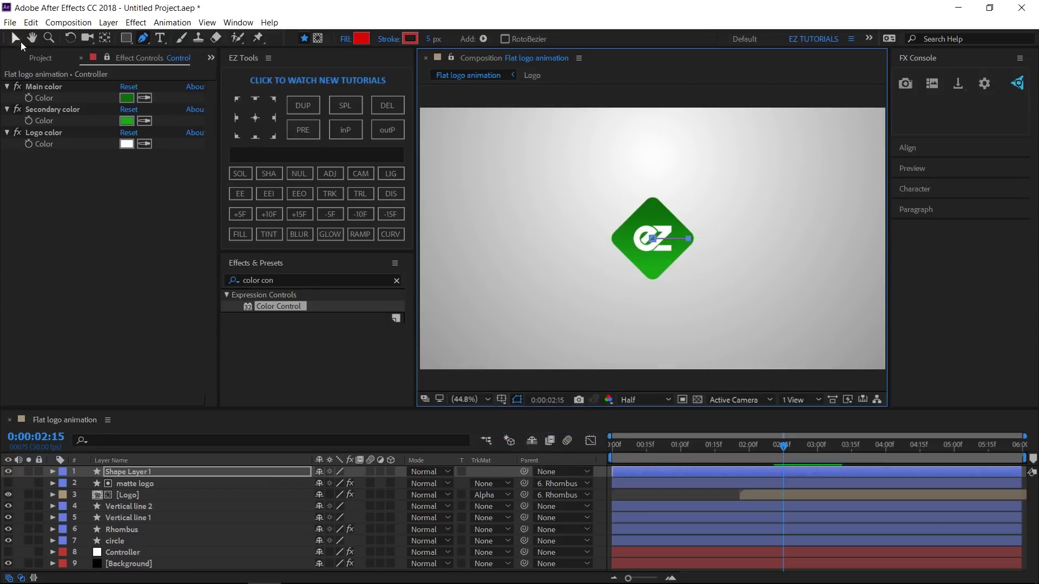
Step: Rename the new line's shape layer as Title line 1
left_click(16, 38)
left_click(119, 472)
key("Return")
type("Title line")
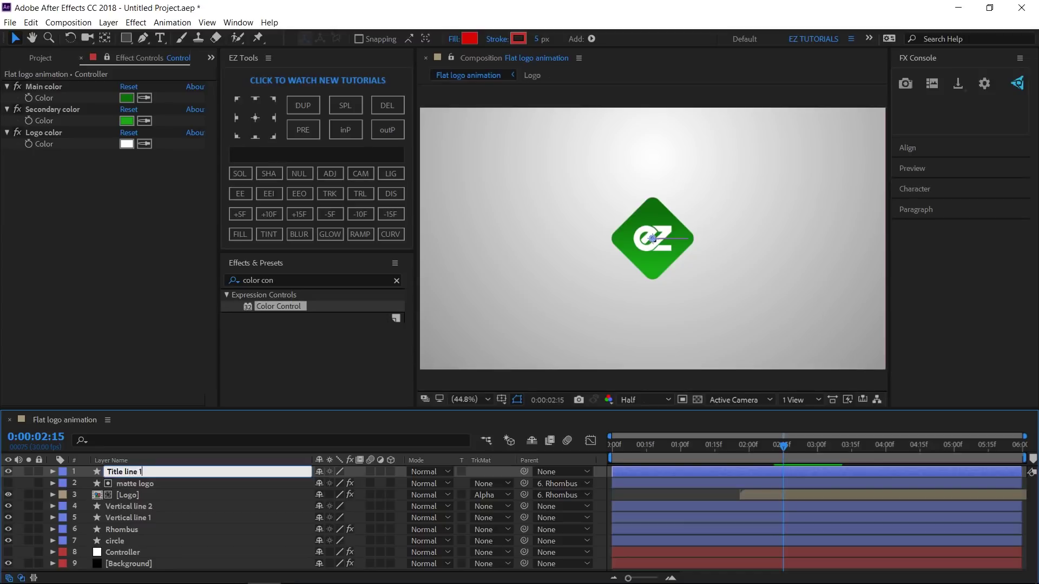
type(" 1")
key("Return")
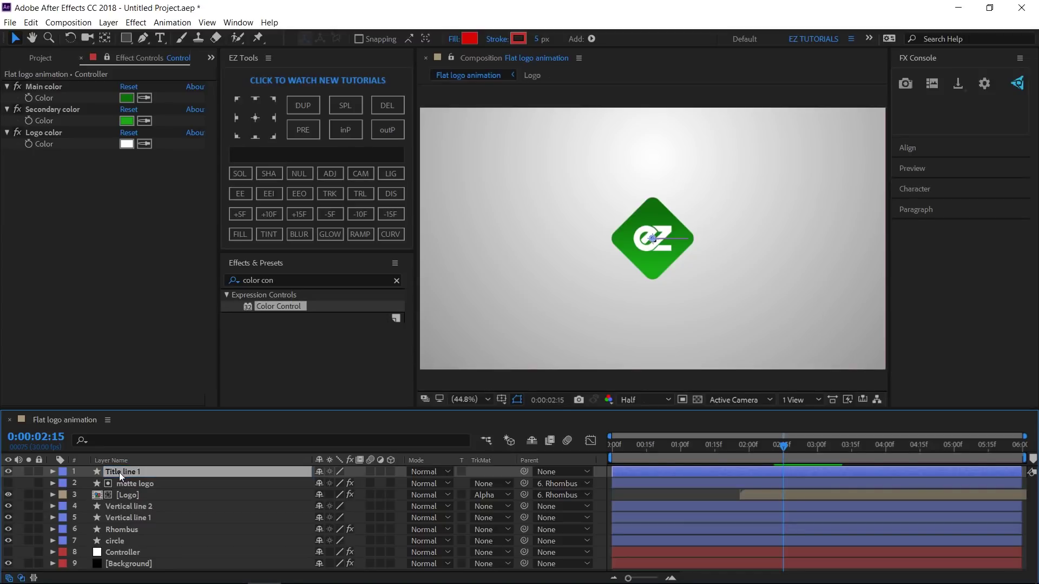
Step: Move the Title line 1 anchor point to the line's left end, set its Position to 960, 685, and collapse the layer
left_click(238, 116)
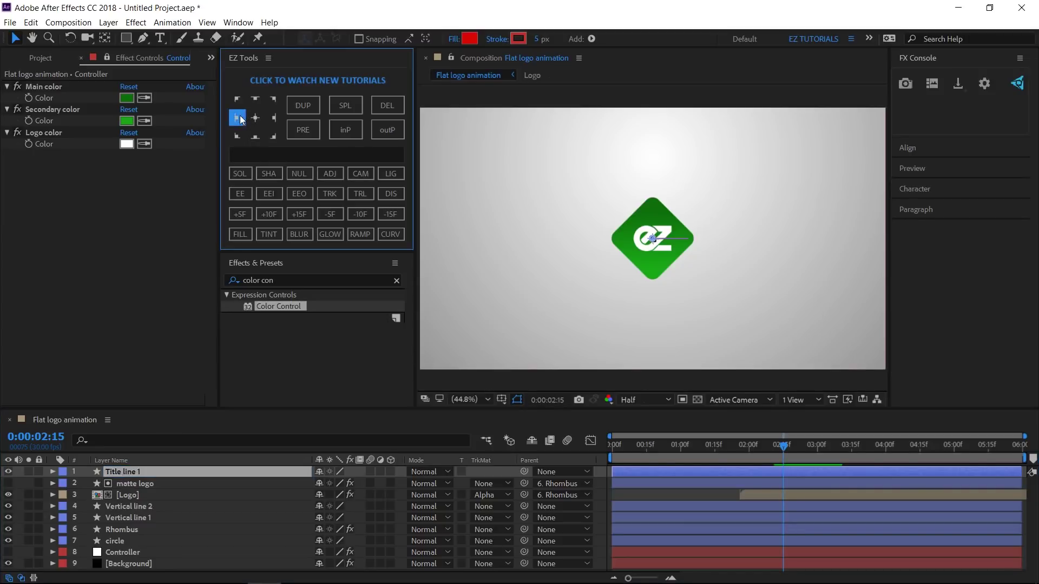
left_click(187, 473)
key("p")
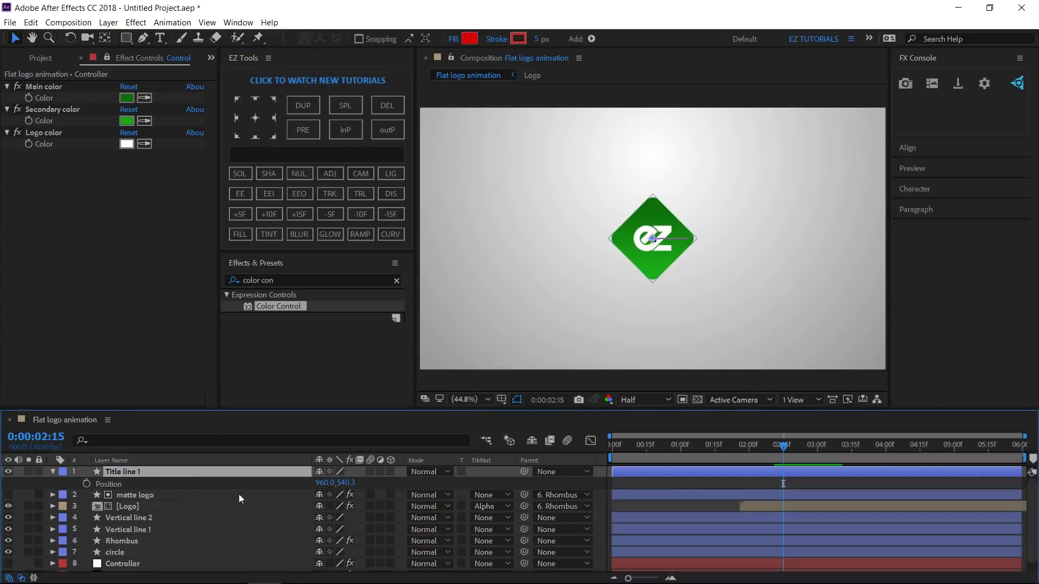
left_click(368, 482)
type("685")
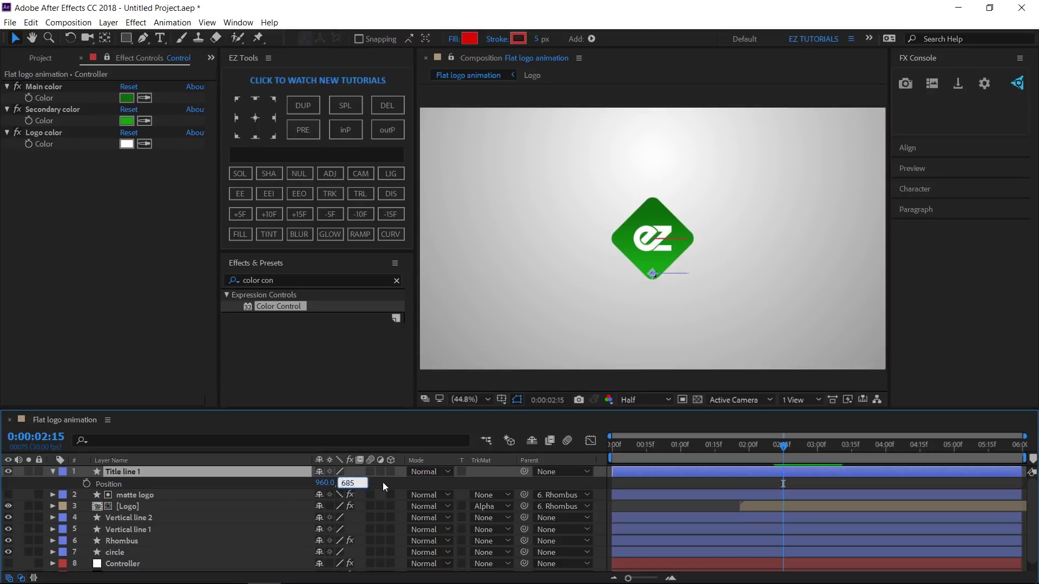
key("Return")
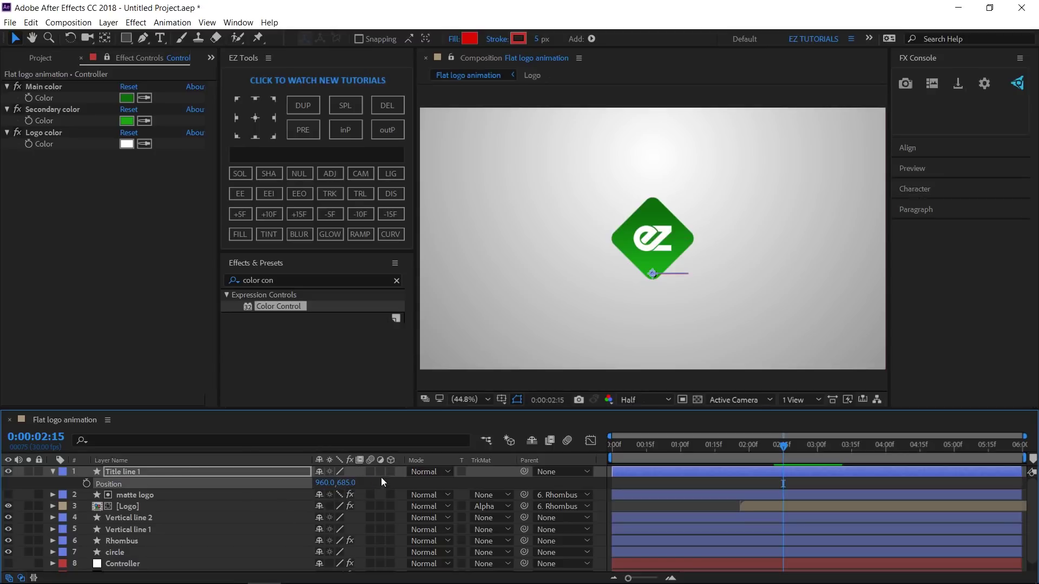
left_click(53, 471)
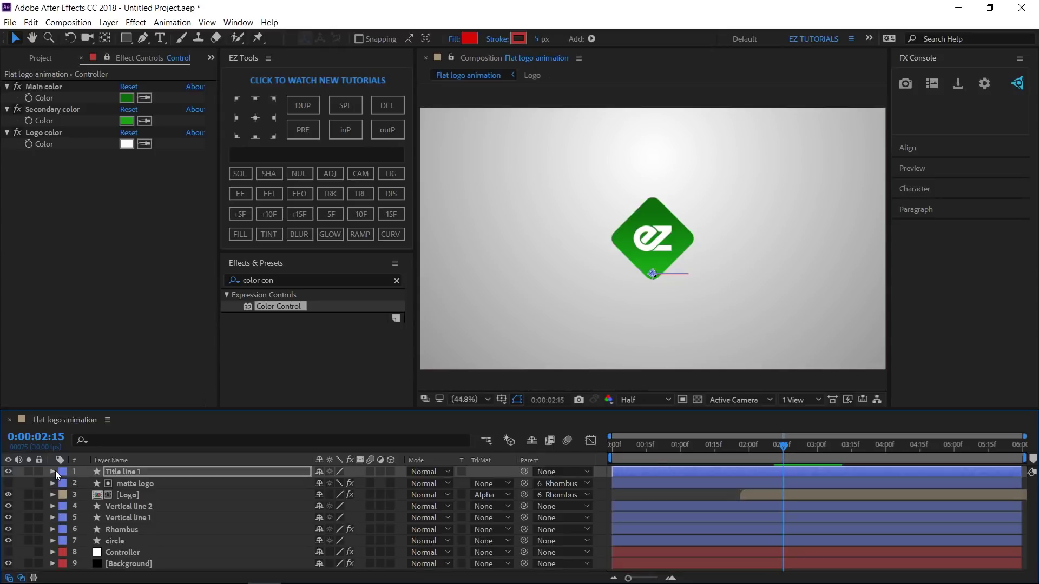
Step: Add Trim Paths to the contents of the Title line 1 layer
left_click(54, 471)
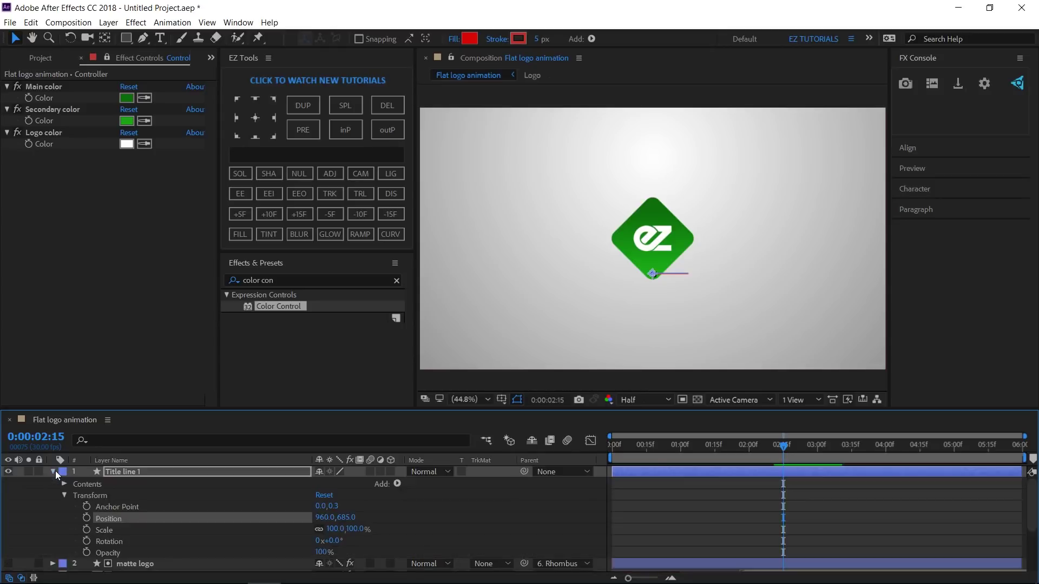
left_click(397, 484)
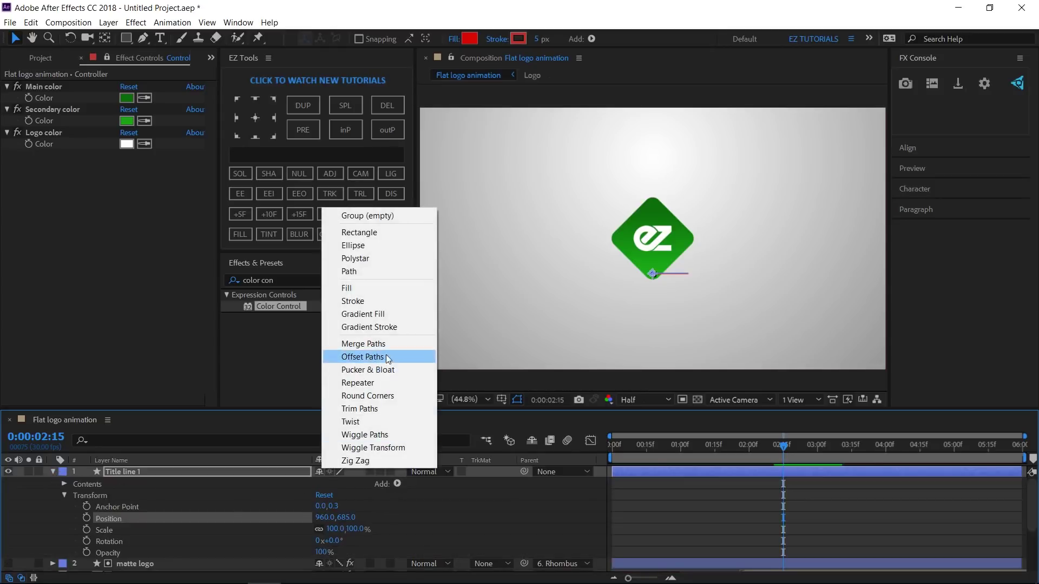
left_click(365, 409)
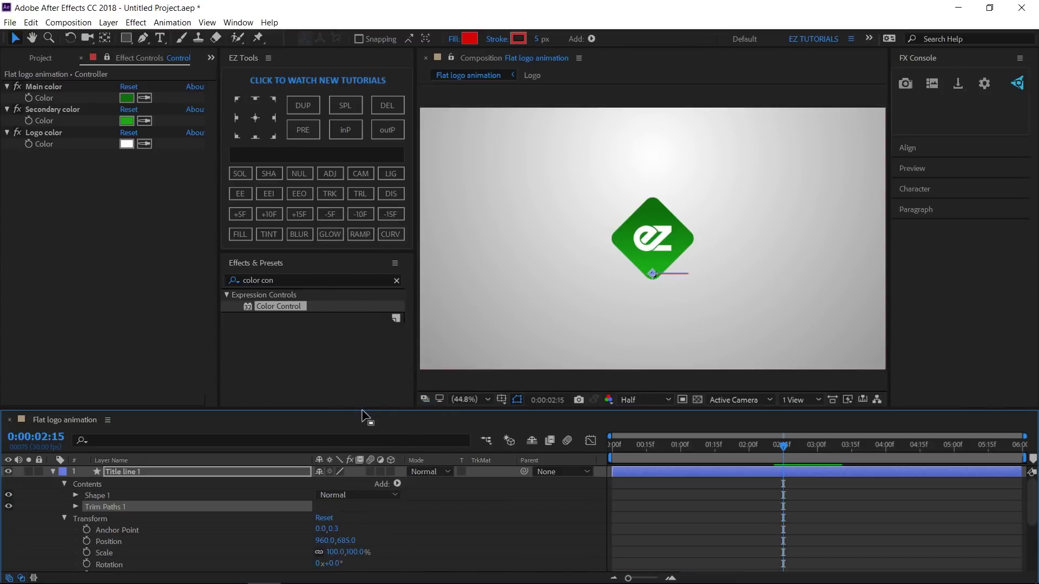
Step: Link the Title line 1 stroke color to the Controller's Main color by expression and set the stroke width to 3
left_click(77, 496)
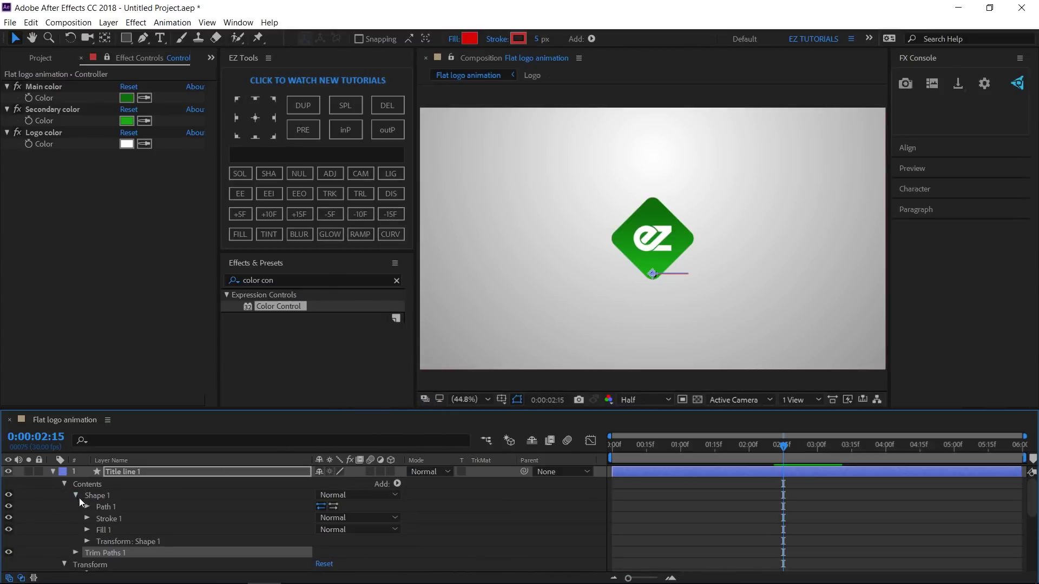
left_click(87, 518)
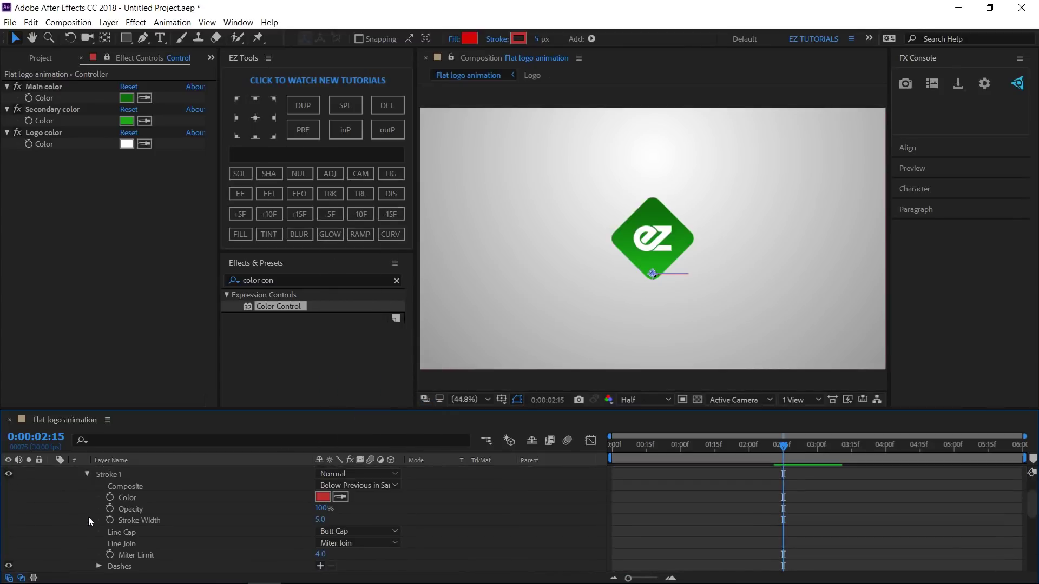
left_click(112, 495, "alt")
left_click_drag(354, 508, 35, 95)
left_click(320, 532)
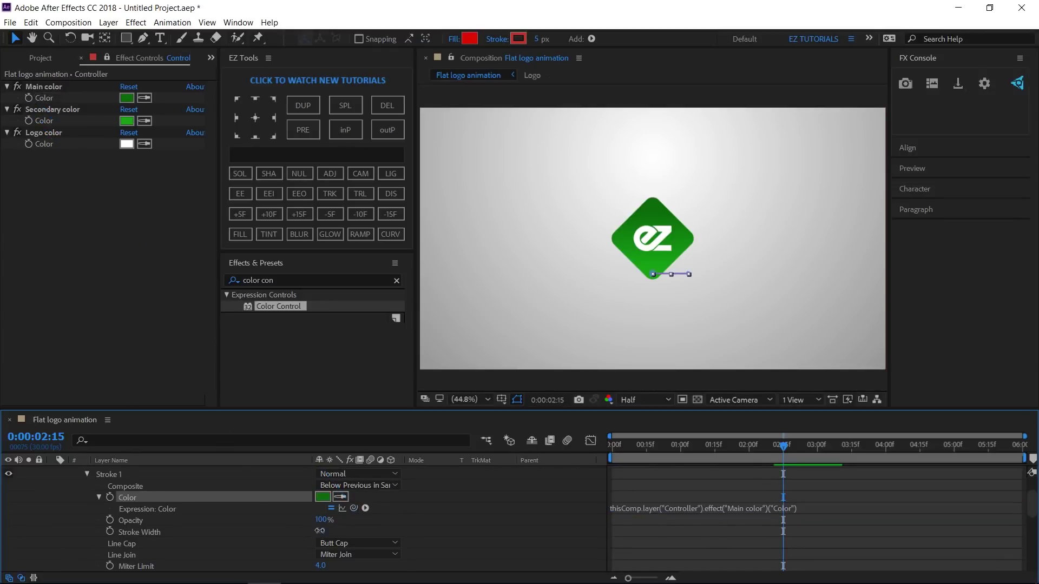
type("3")
key("Return")
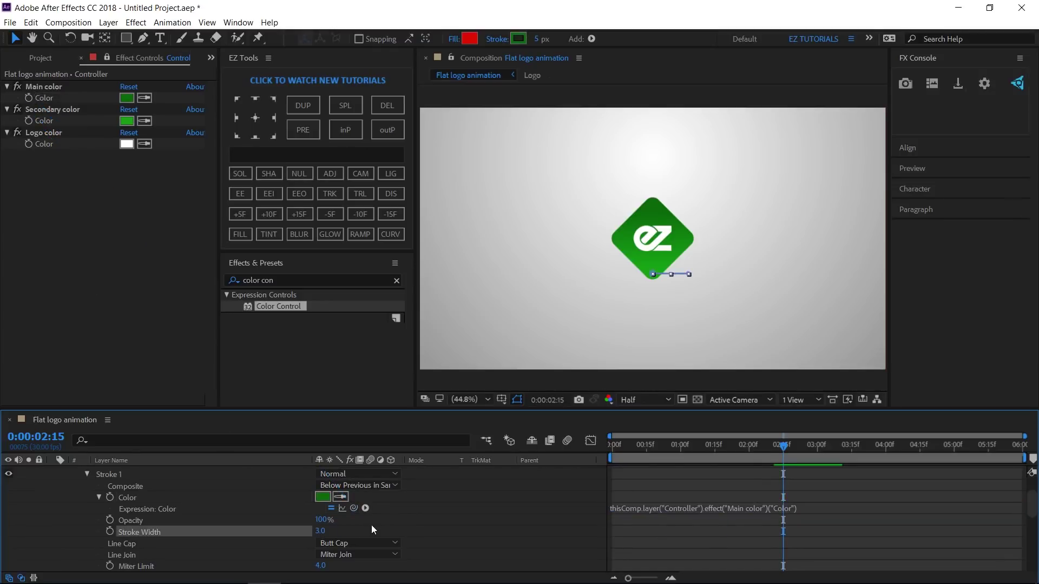
scroll(148, 522, "up", 3)
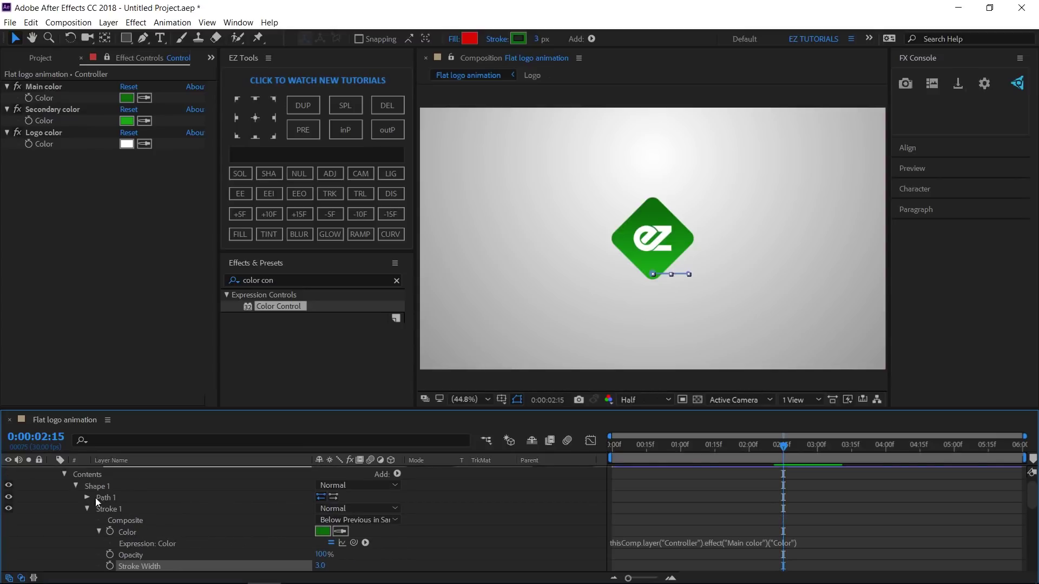
Step: Set the Title line 1 Trim Paths End to 0% and keyframe it at 0:00:03:14
left_click(76, 486)
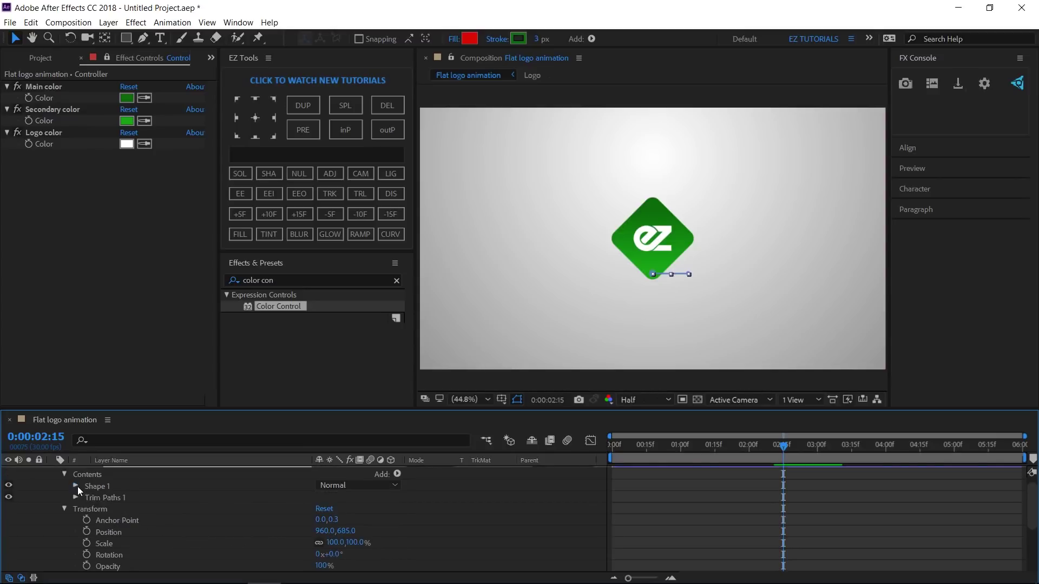
left_click(76, 498)
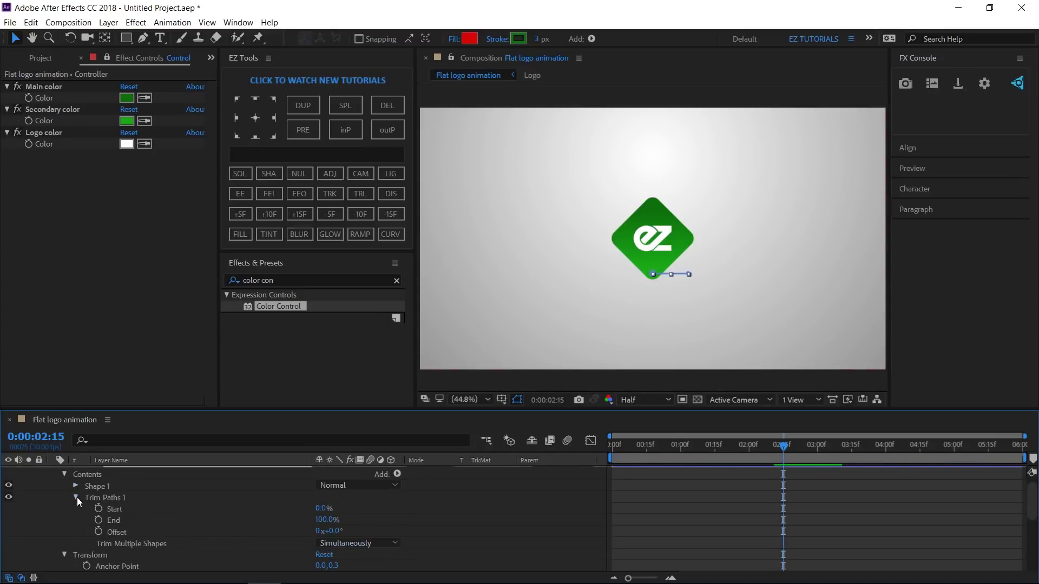
left_click(325, 520)
type("0")
key("Return")
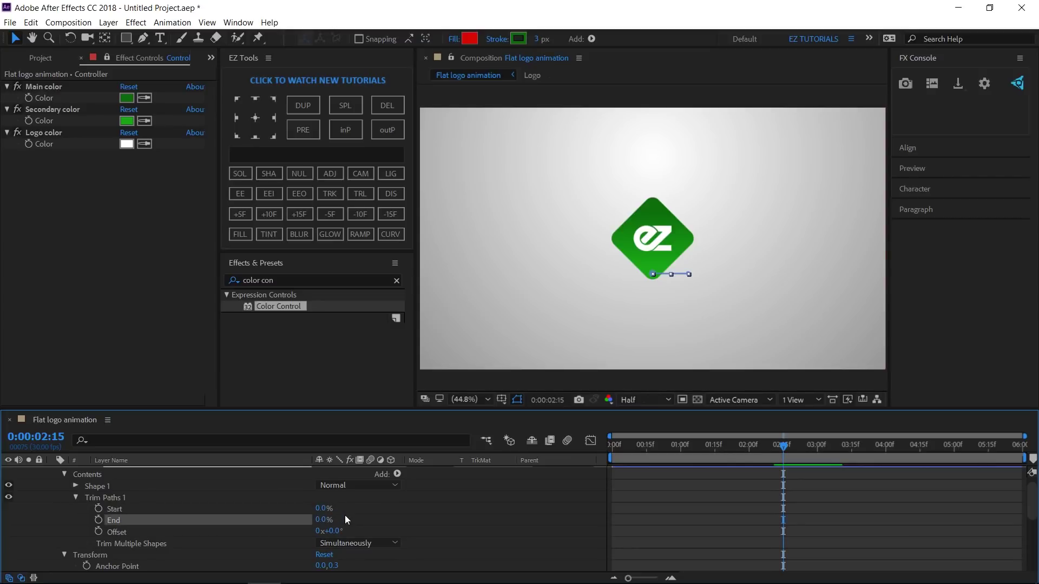
left_click(36, 437)
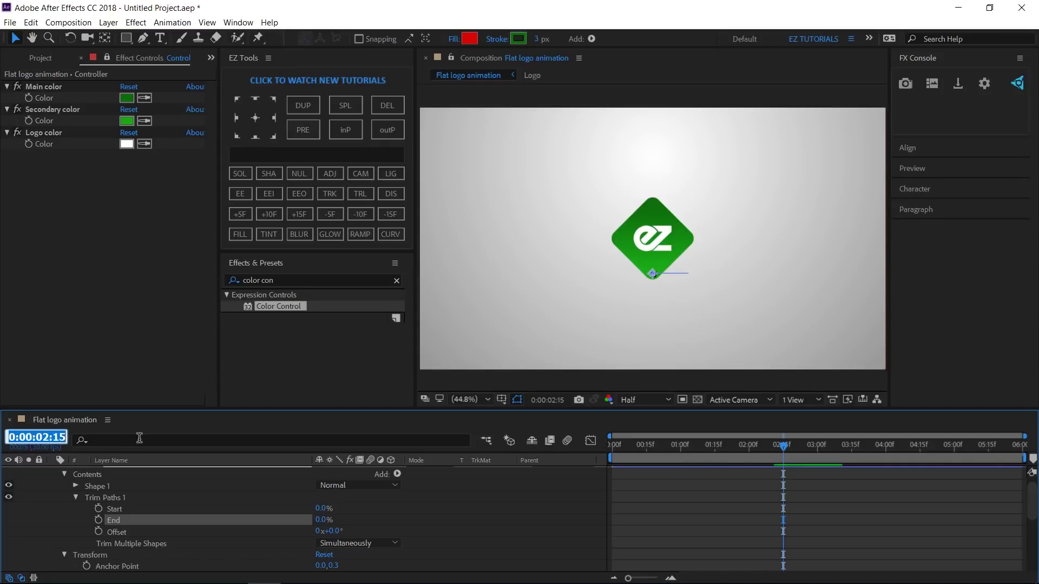
type("3.14")
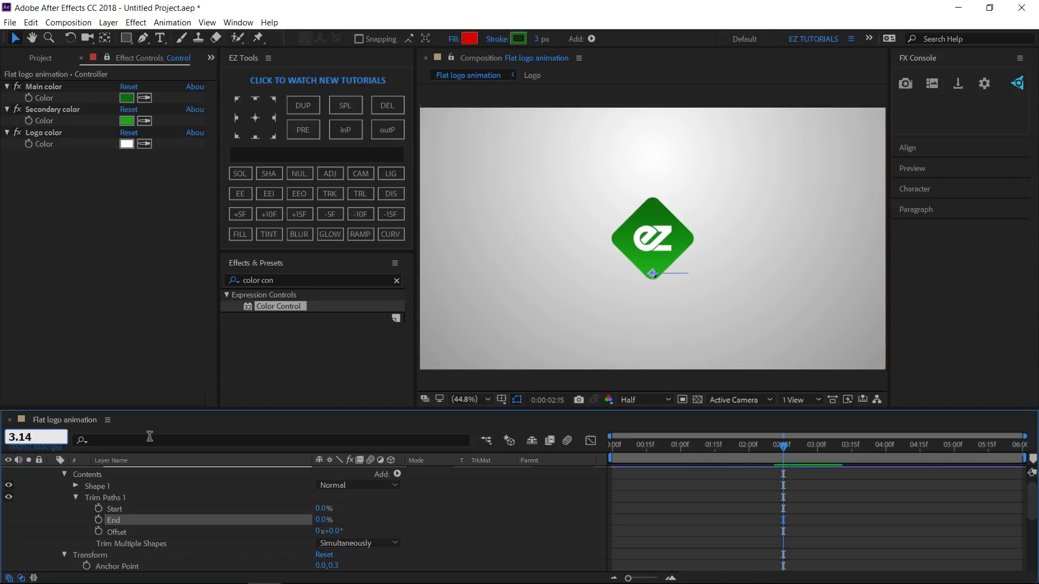
key("Return")
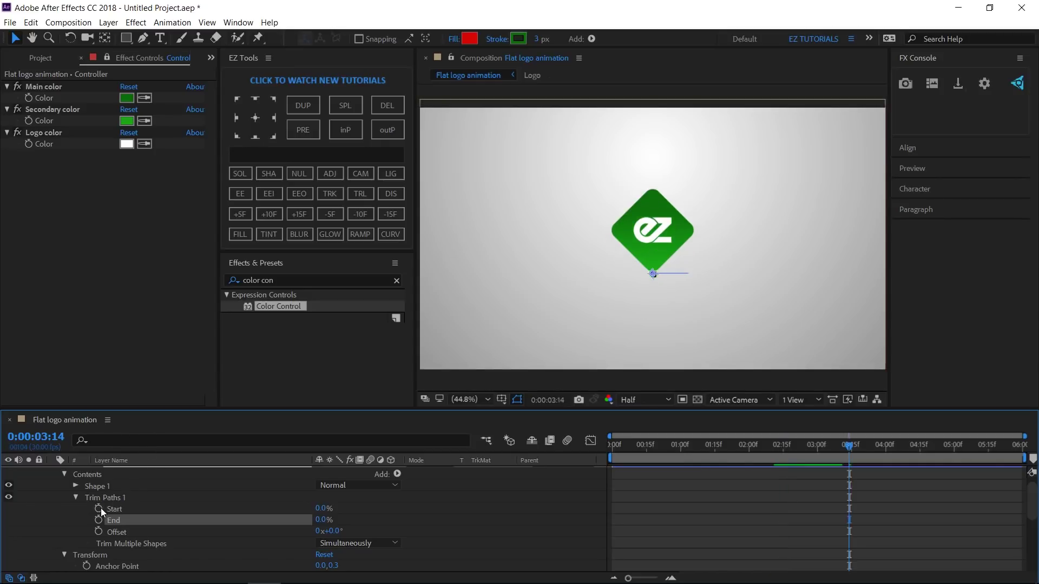
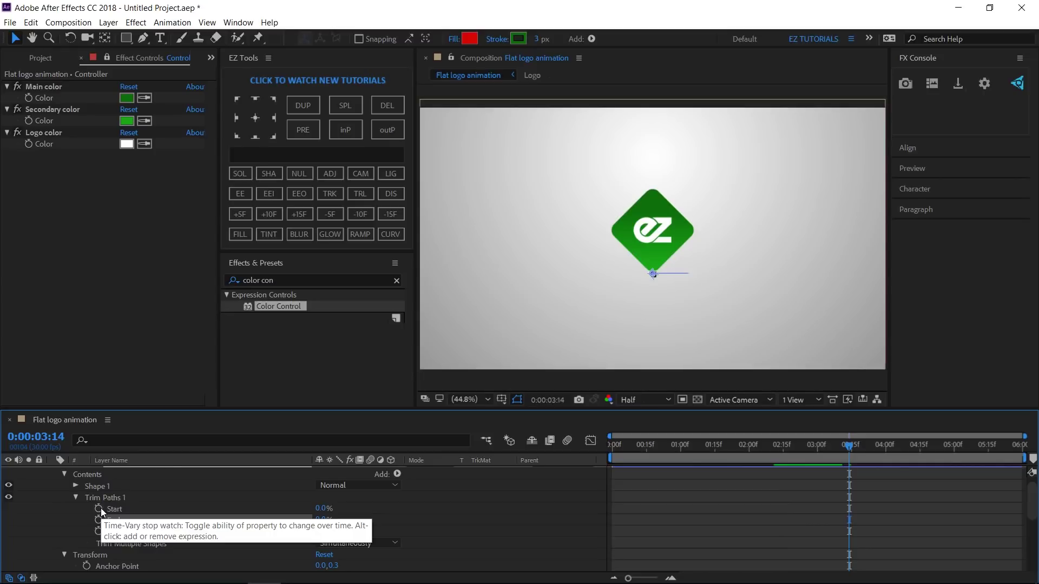
left_click(100, 520)
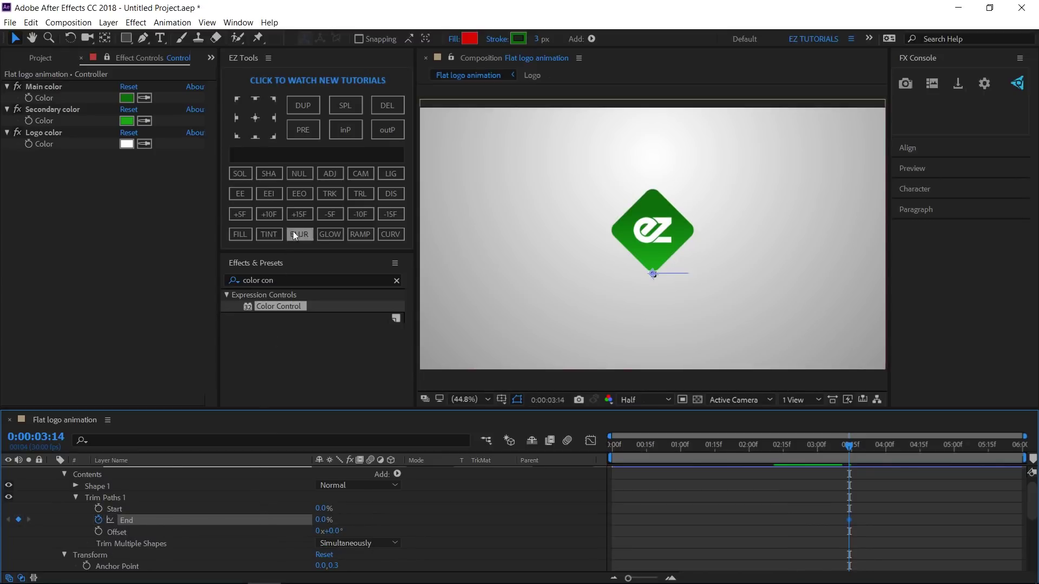
Step: Advance 10 frames to 0:00:03:24 and set the Trim Paths End to 100%
left_click(269, 214)
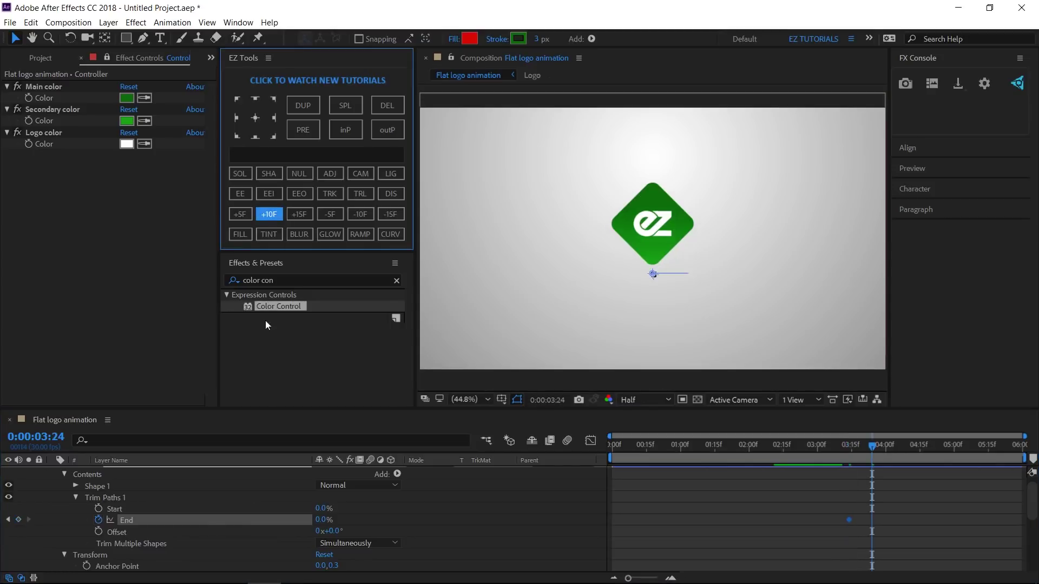
left_click(322, 520)
type("100")
key("Return")
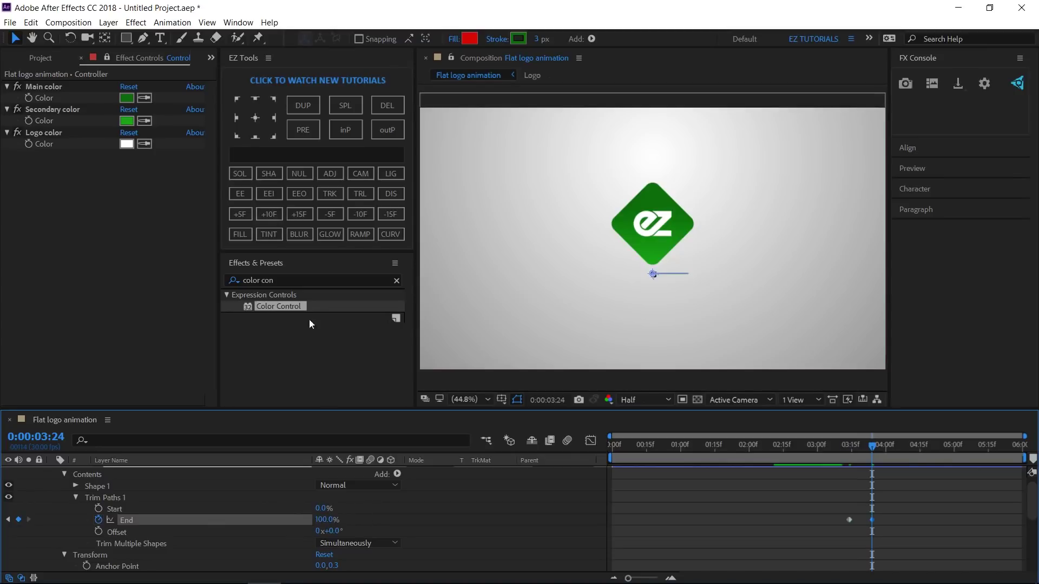
Step: Keyframe the Trim Paths Start at 0% four frames further on, at 0:00:03:28, and at 100% at 0:00:04:08
left_click(269, 149)
type("4")
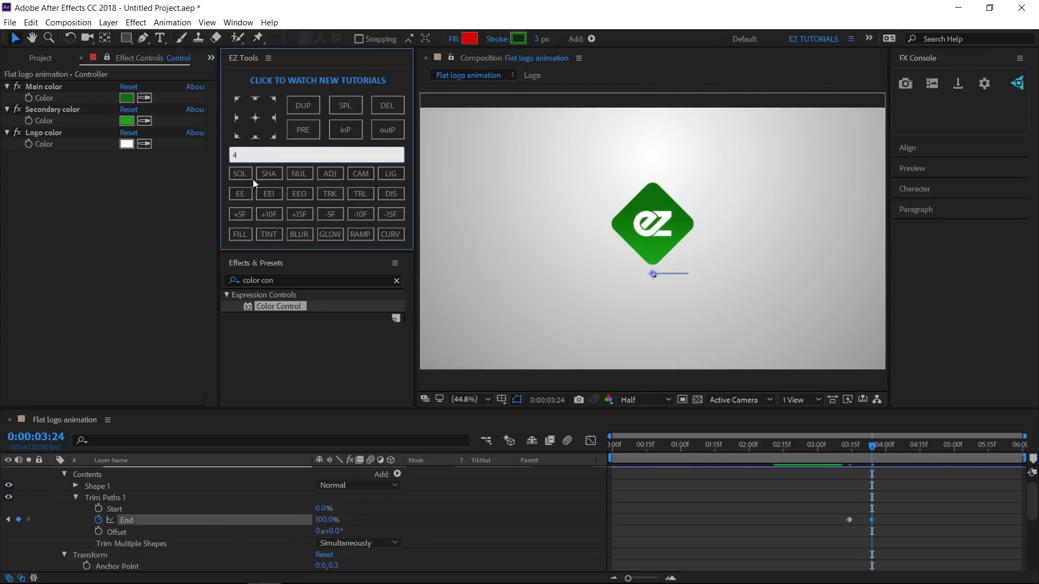
left_click(242, 212)
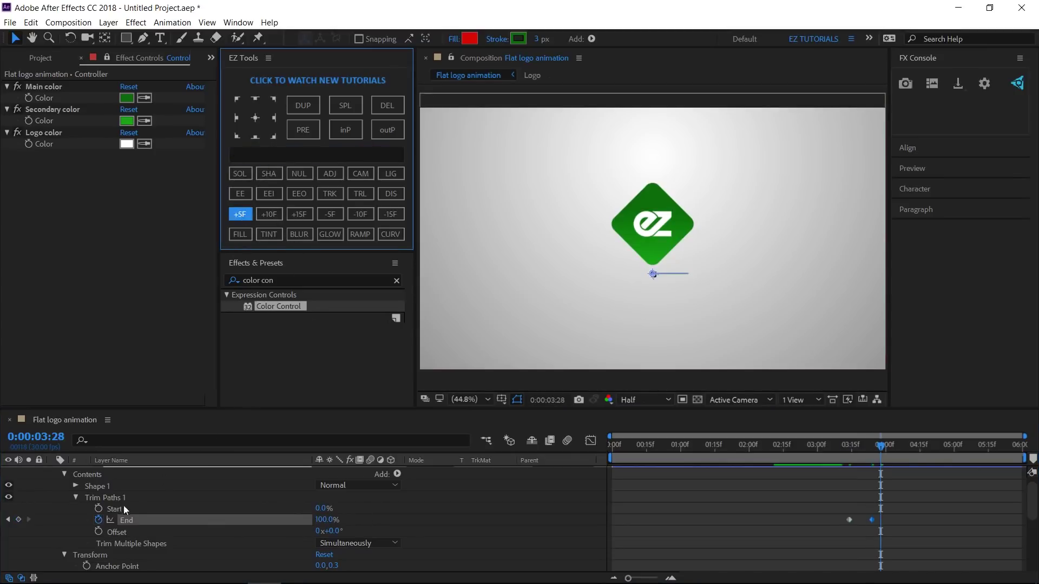
left_click(100, 508)
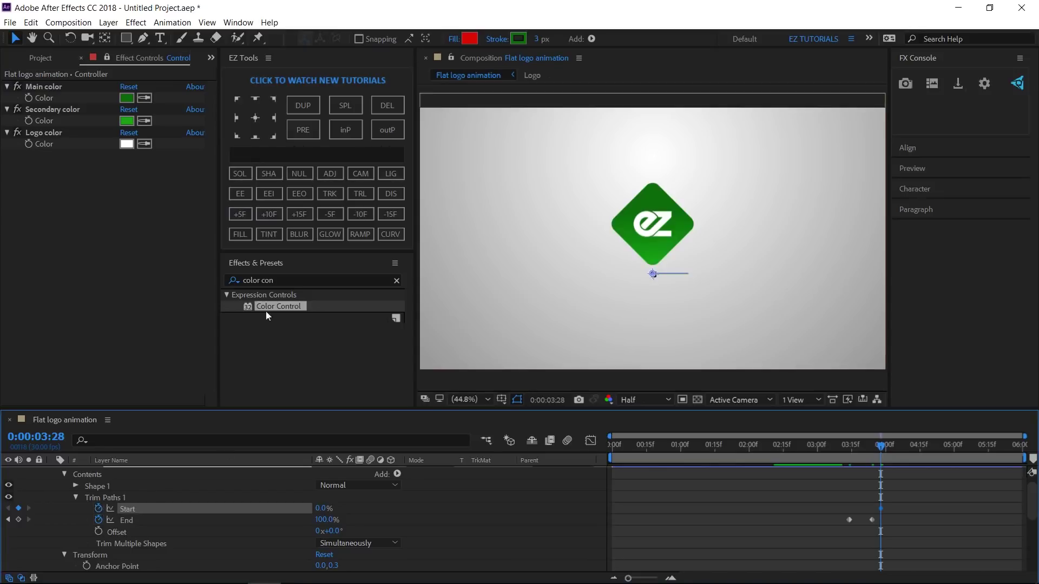
left_click(268, 213)
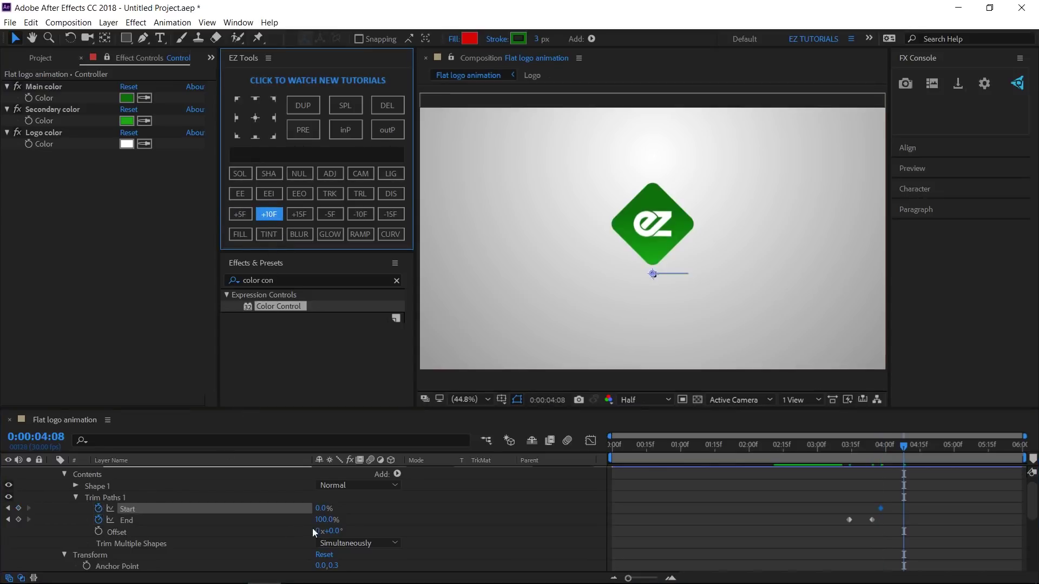
left_click(322, 509)
type("100")
key("Return")
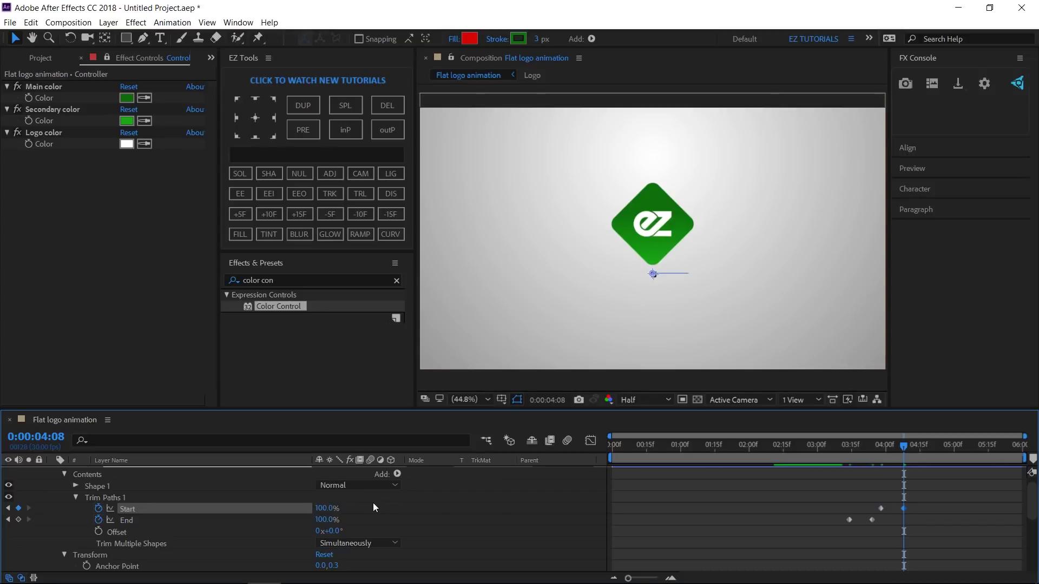
Step: Apply Easy Ease to all the Trim Paths Start and End keyframes and collapse the Title line 1 layer
left_click_drag(916, 502, 834, 537)
left_click(239, 193)
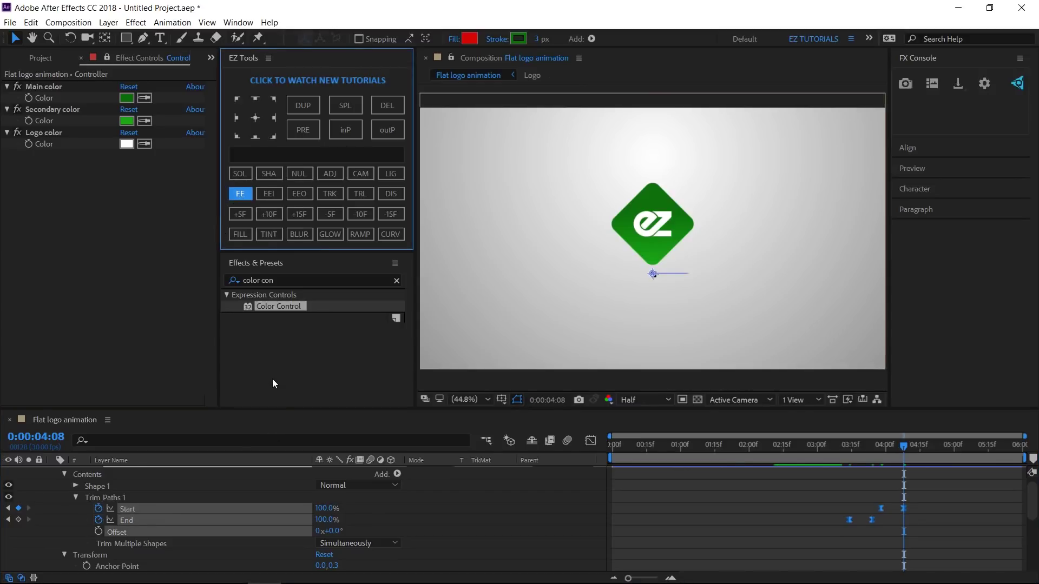
scroll(113, 499, "up", 1)
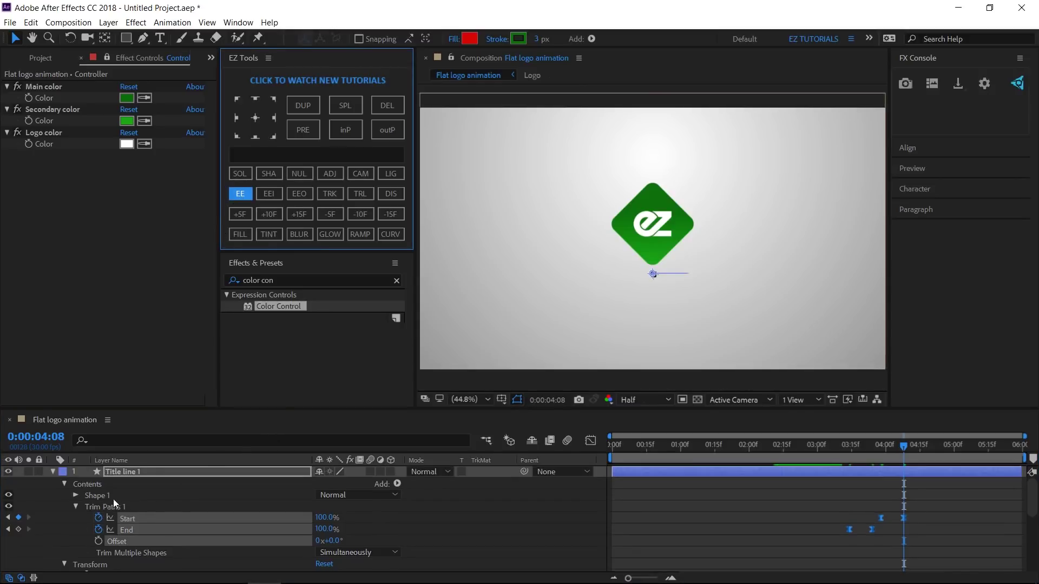
left_click(53, 472)
Step: Duplicate the Title line 1 layer and flip the copy horizontally
left_click(123, 473)
left_click(306, 108)
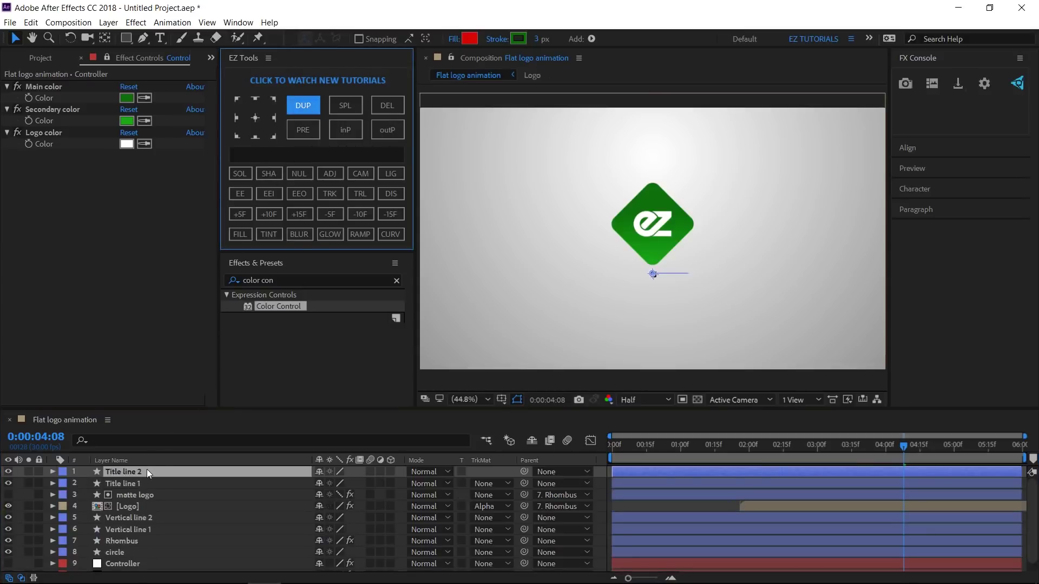
right_click(147, 469)
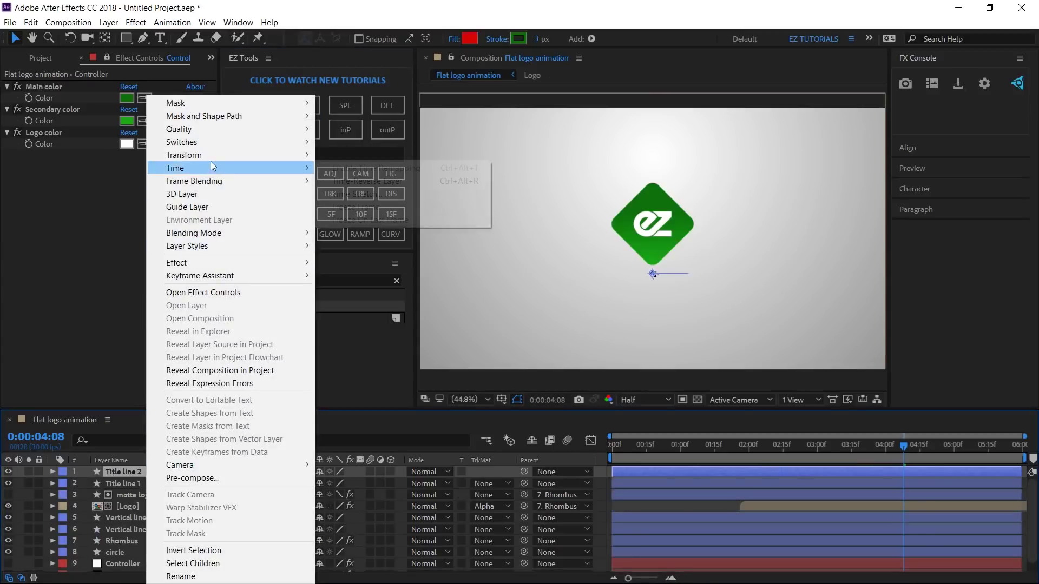
mouse_move(210, 156)
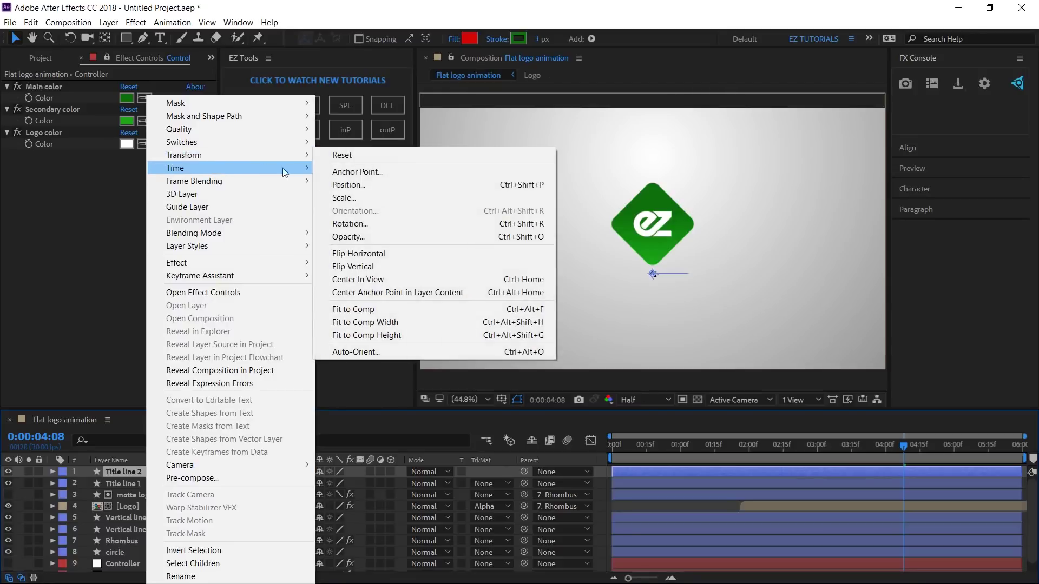
left_click(371, 254)
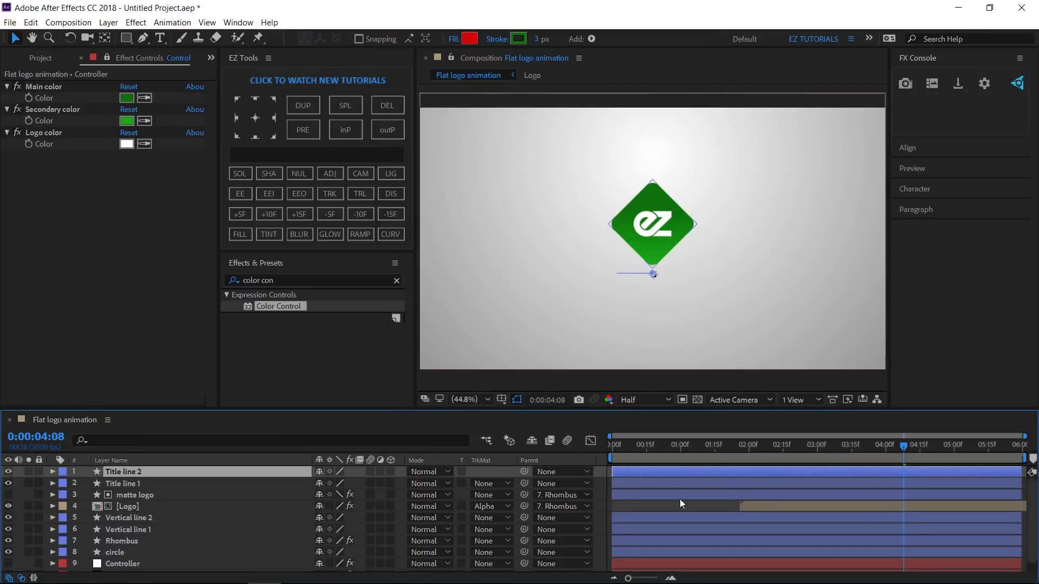
Step: At about 0:00:03:29, add a text layer reading "tips & tricks" just below the horizontal title lines
left_click_drag(813, 455, 883, 452)
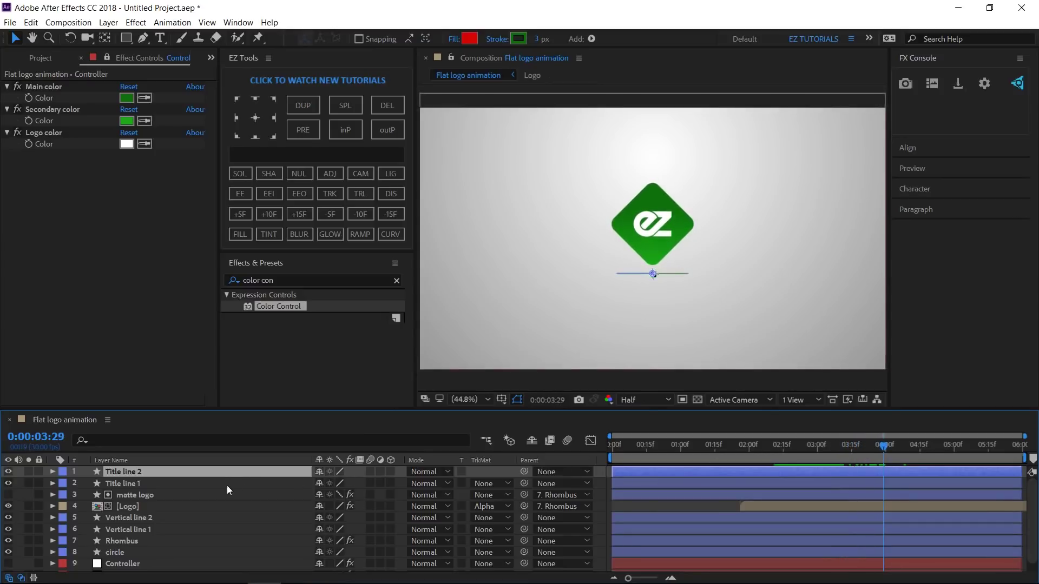
left_click(158, 38)
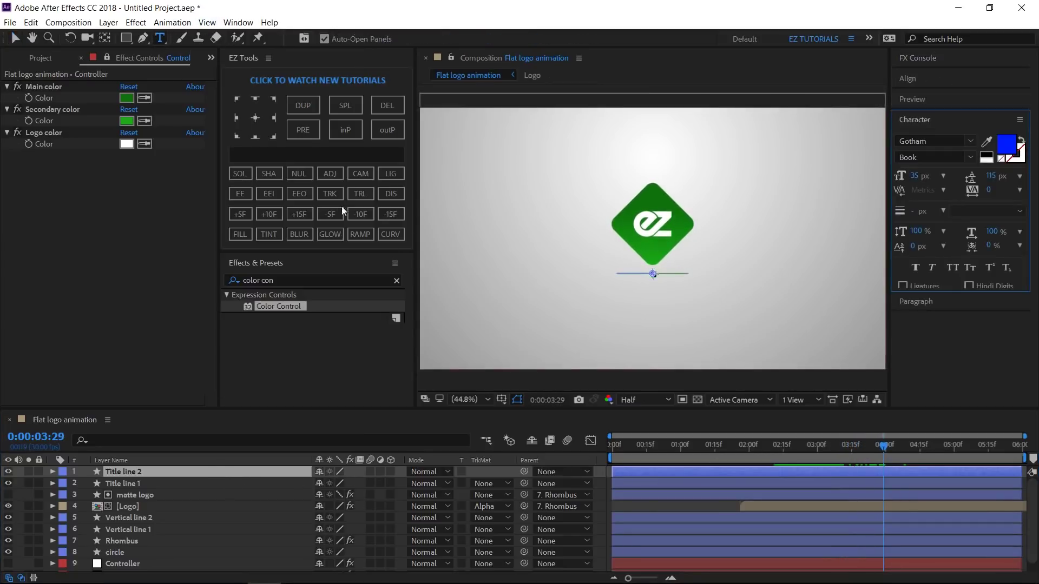
left_click(629, 292)
type("tips")
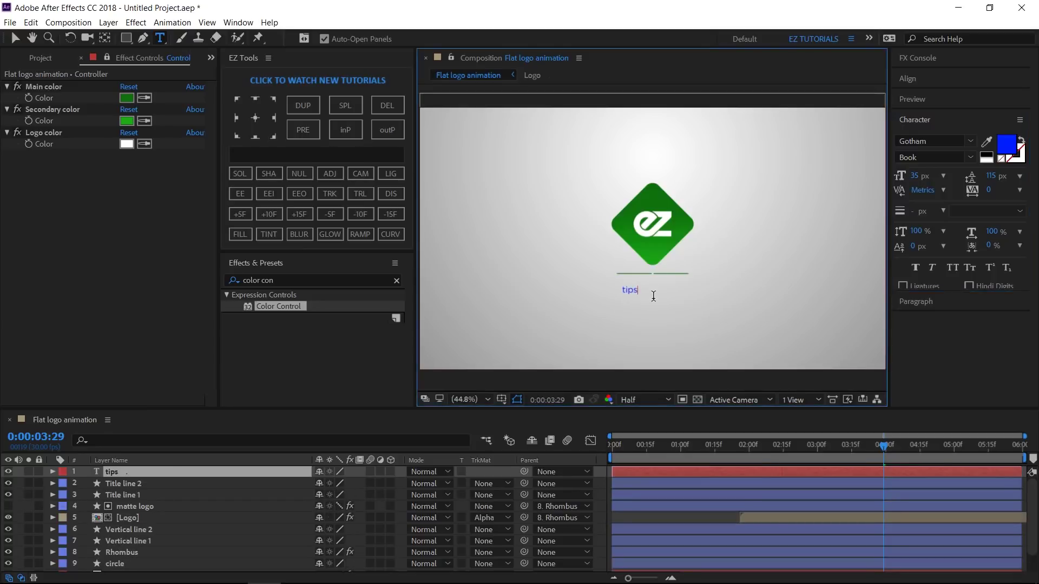
type(" & tricks")
left_click(16, 38)
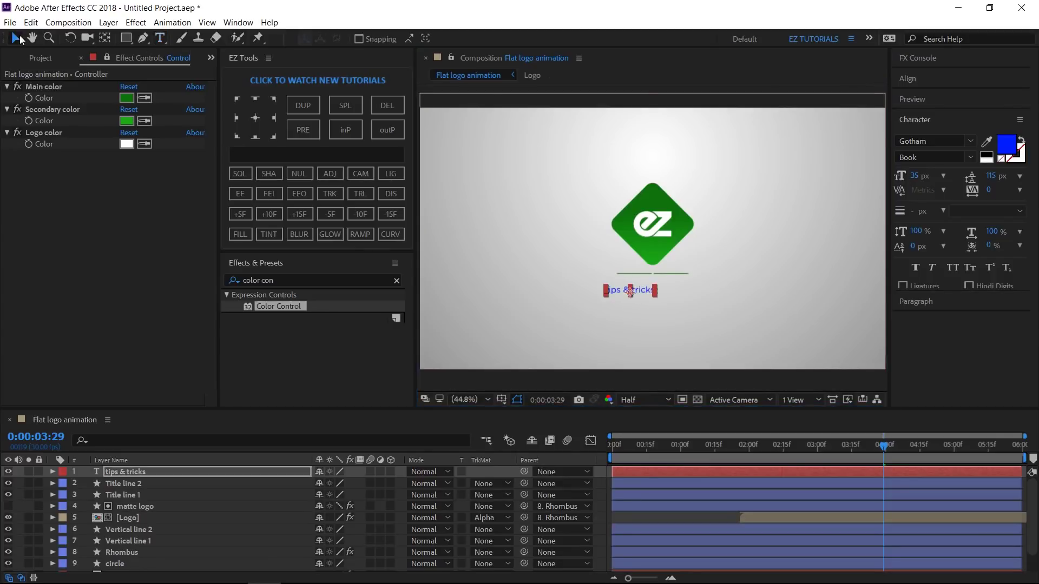
Step: Center the anchor point of the tips & tricks text layer and set its position to 960, 710
left_click(256, 118)
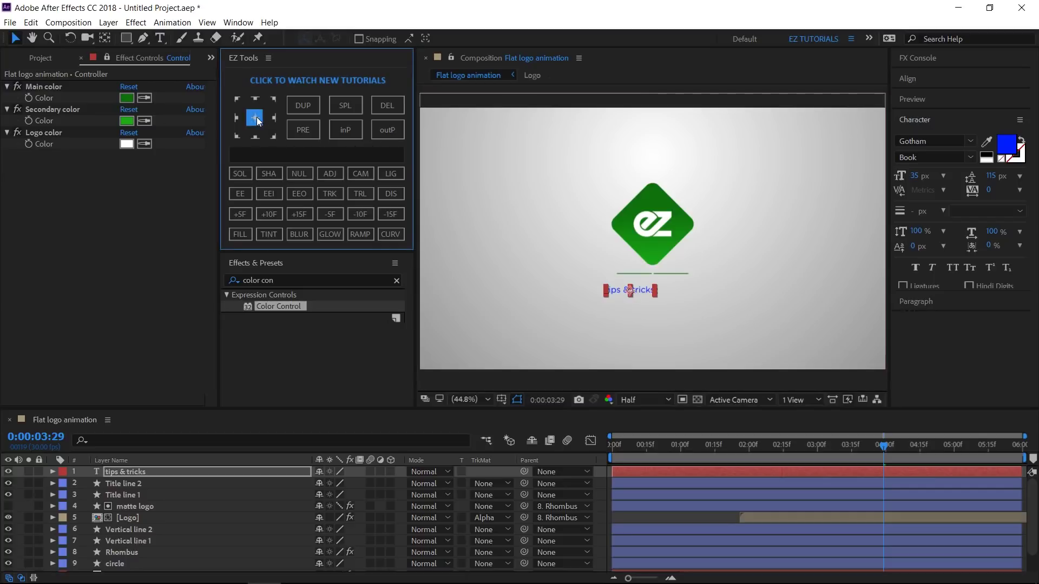
left_click(174, 472)
key("p")
left_click(331, 484)
type("960")
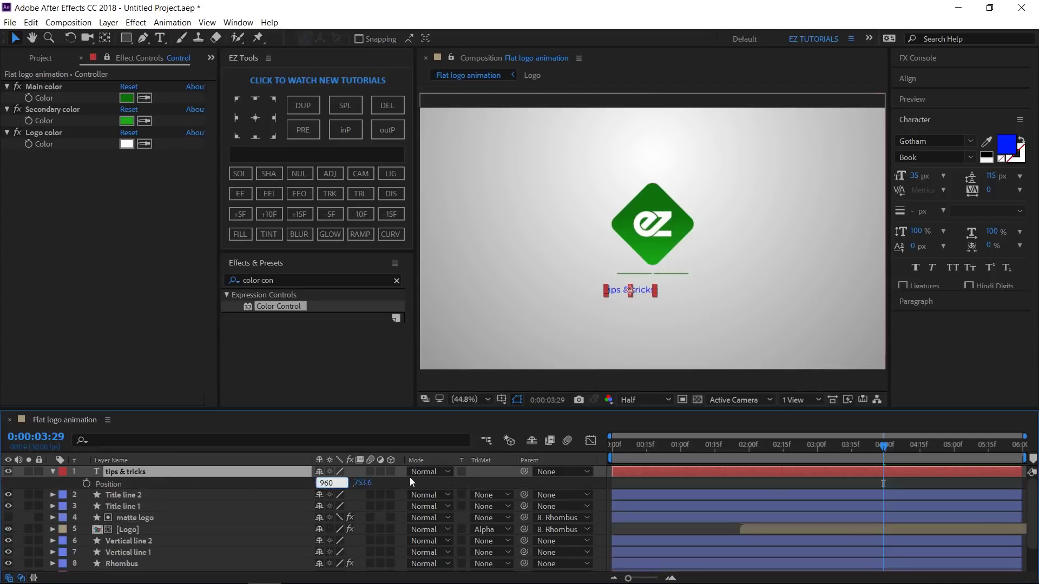
key("Tab")
type("710")
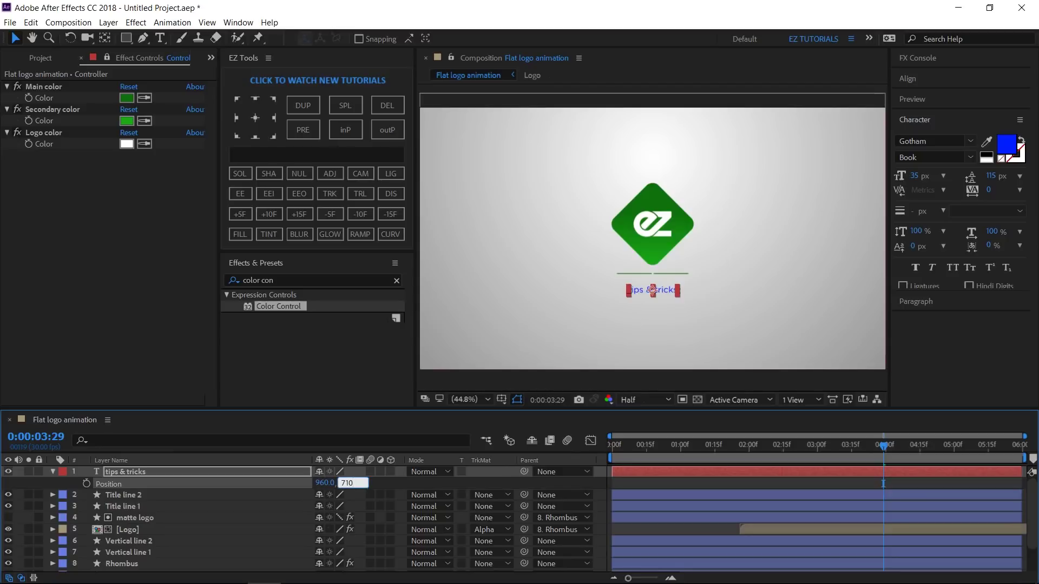
key("Return")
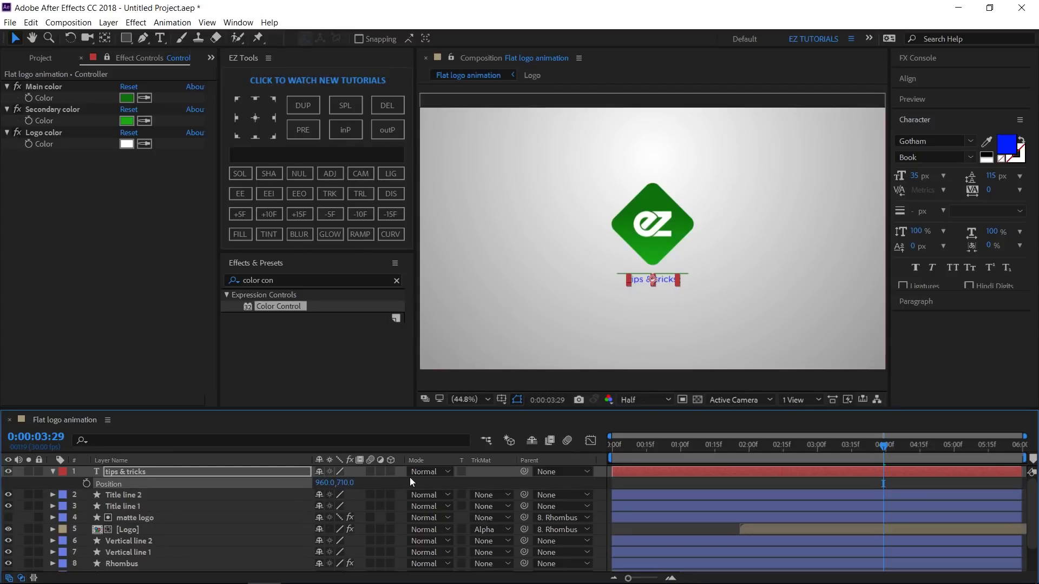
Step: Precompose the tips & tricks text layer as "Tagline"
left_click(248, 473)
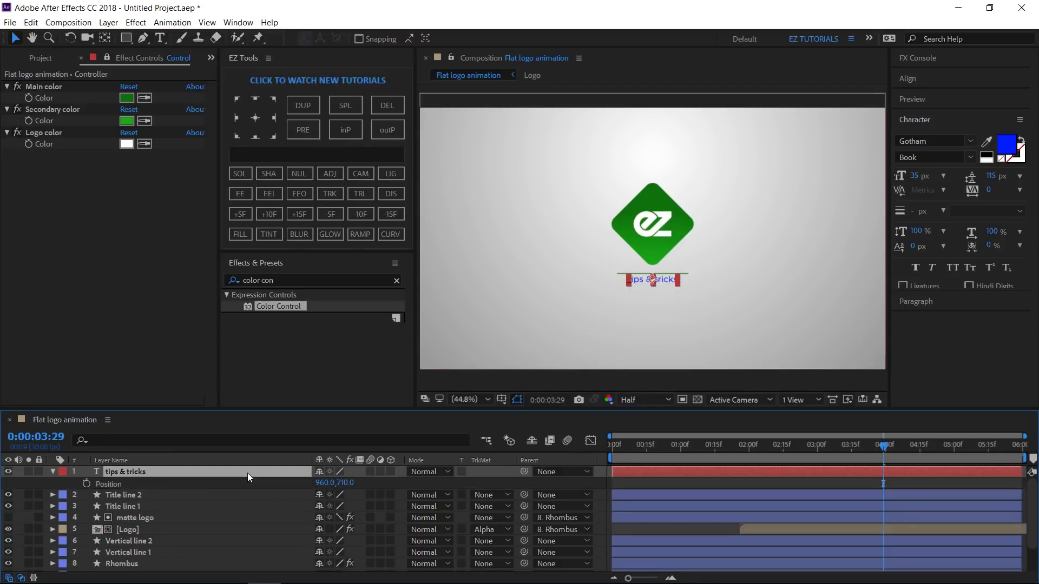
left_click(299, 152)
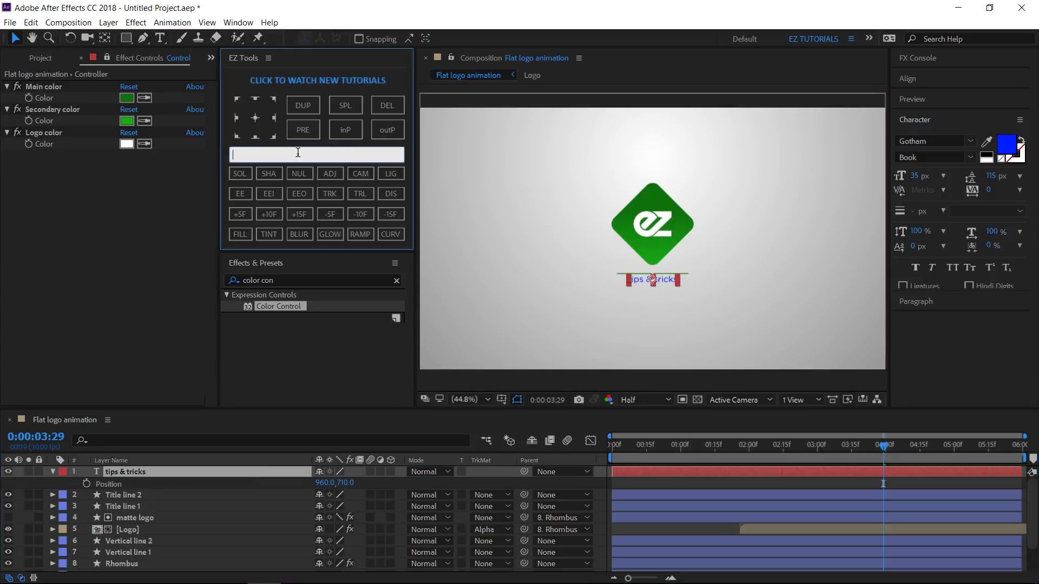
type("Tagline")
left_click(306, 128)
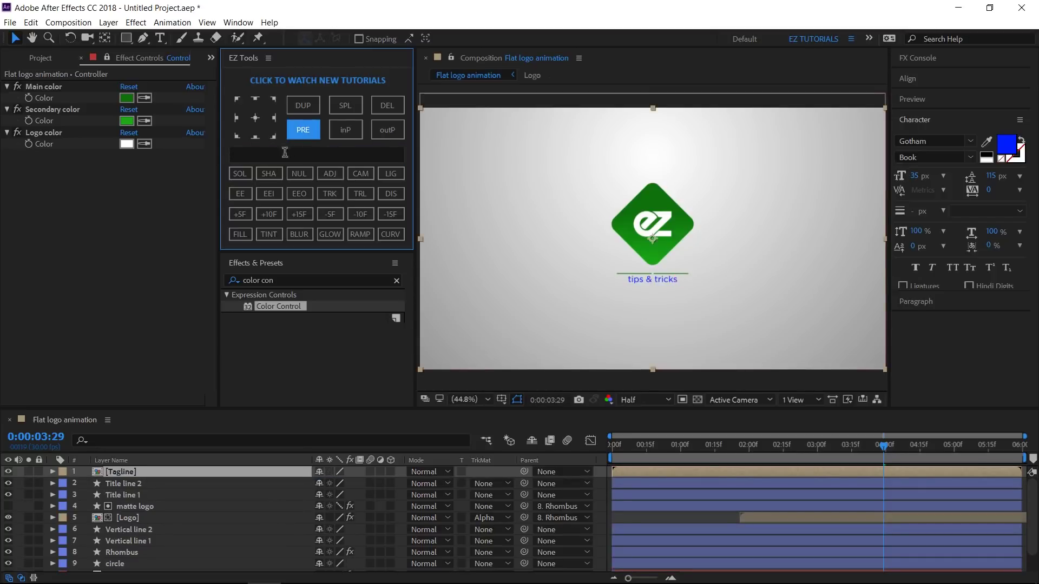
Step: Apply a Fill effect to the Tagline layer and link its color by expression to the Controller's Main color
left_click(244, 235)
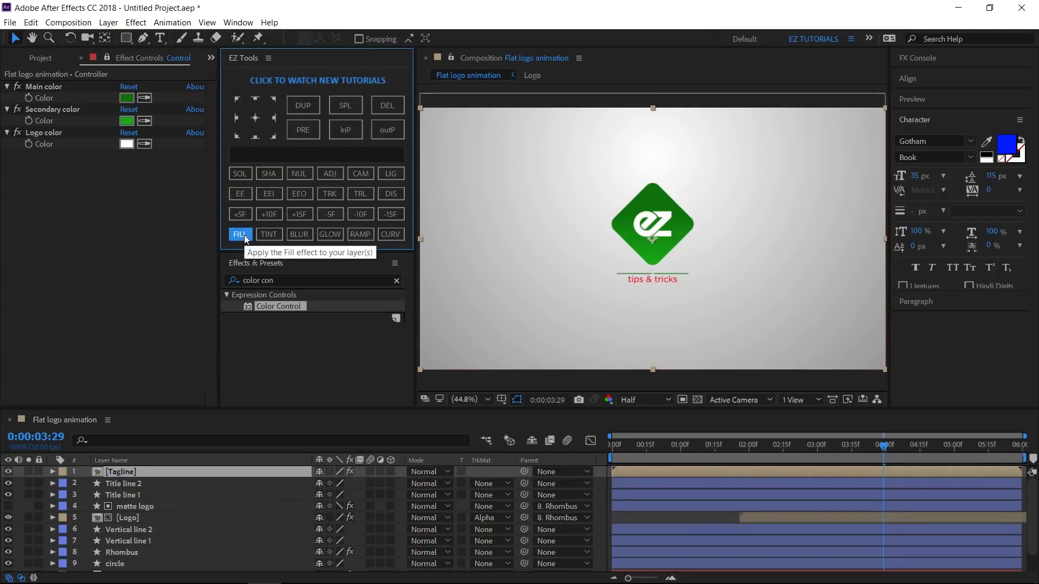
left_click(51, 472)
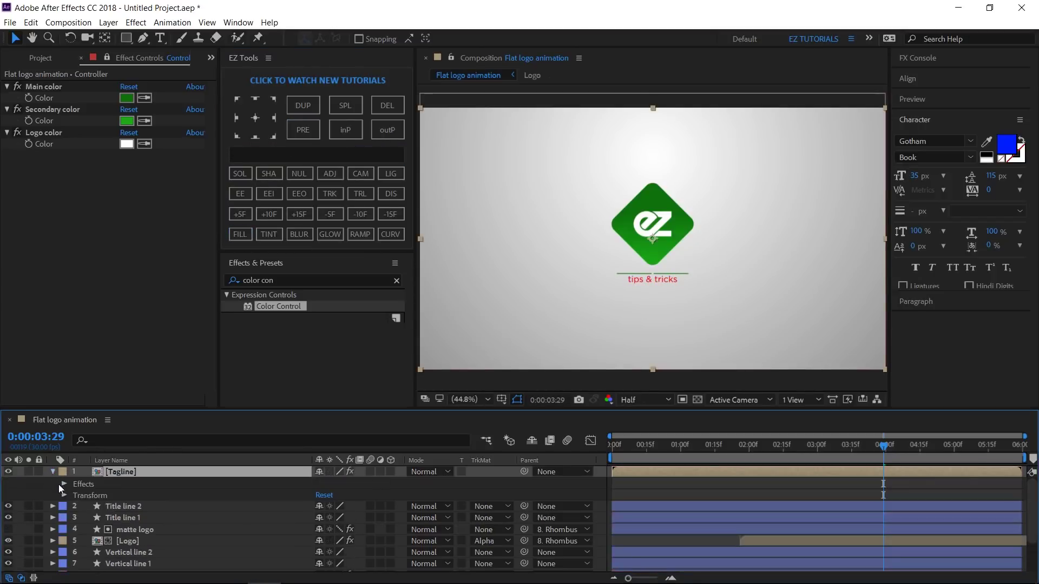
left_click(64, 484)
left_click(75, 496)
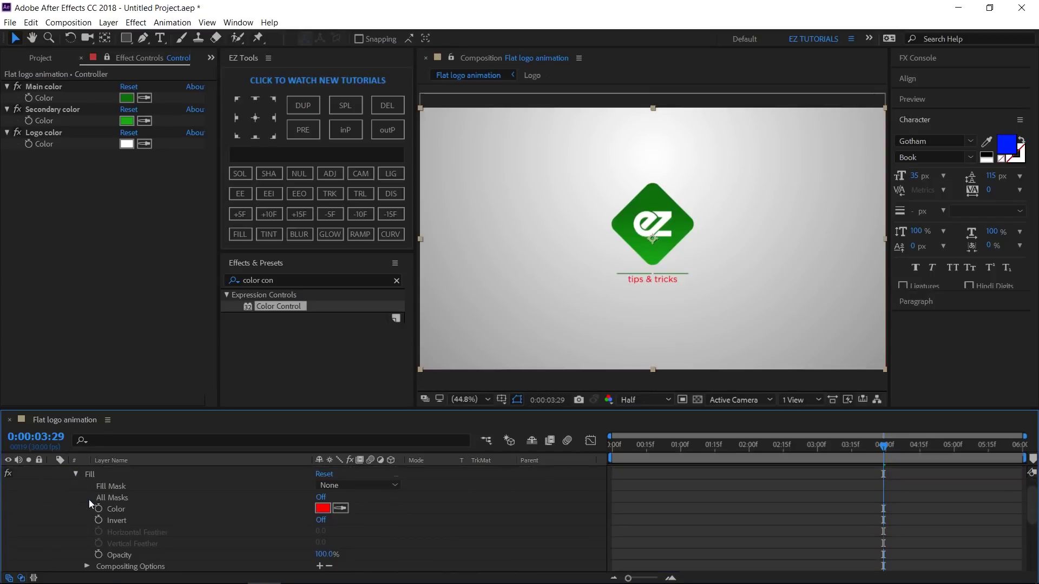
left_click(98, 508, "alt")
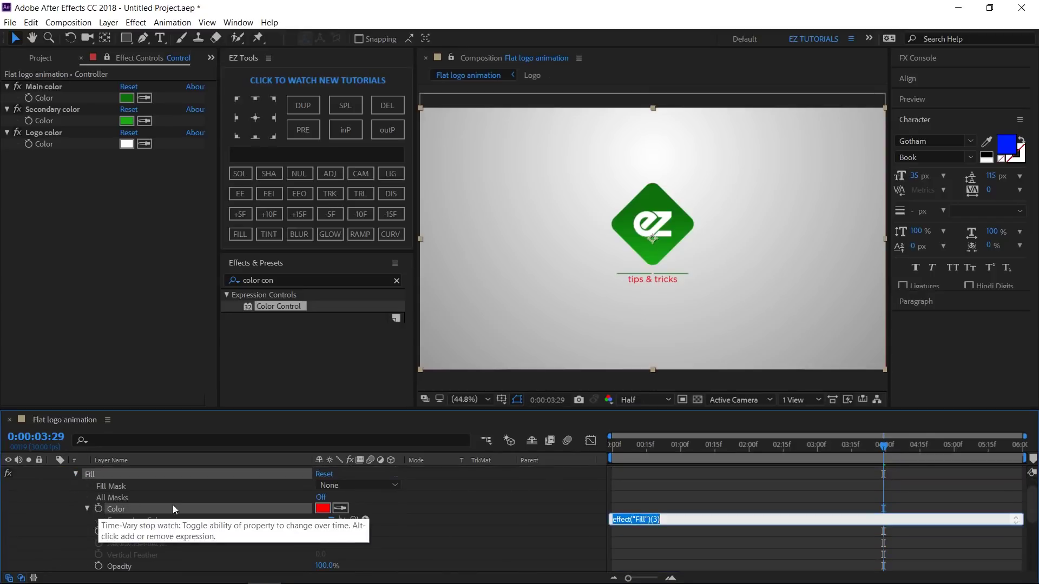
left_click_drag(353, 517, 42, 97)
left_click(54, 158)
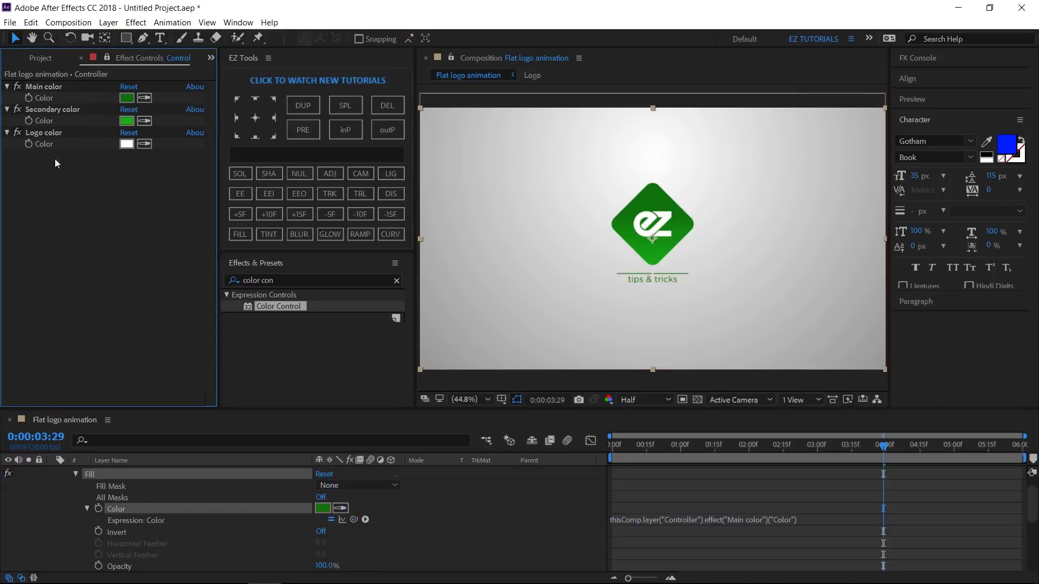
left_click(134, 314)
scroll(89, 517, "up", 1)
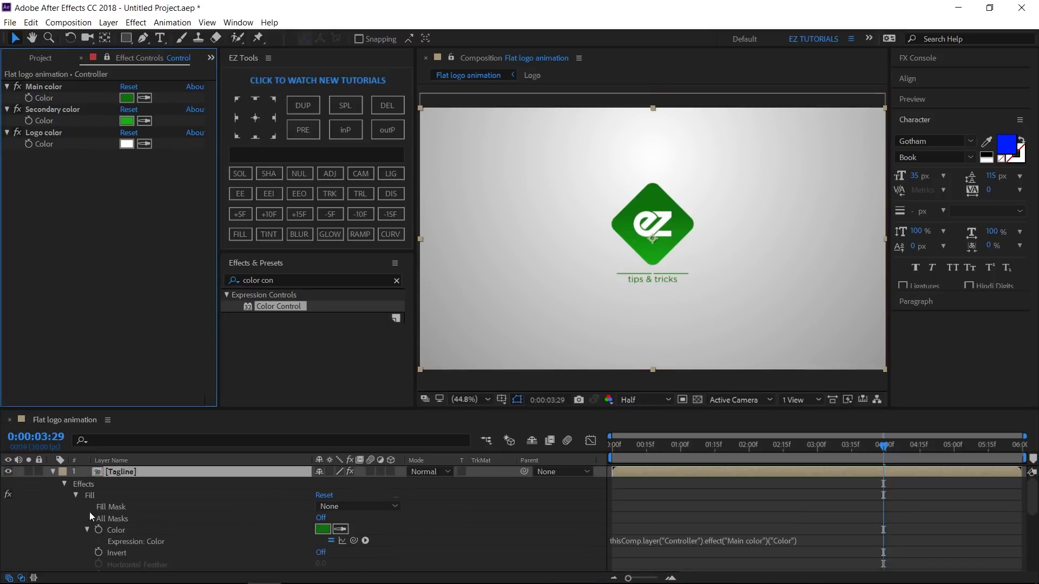
left_click(54, 472)
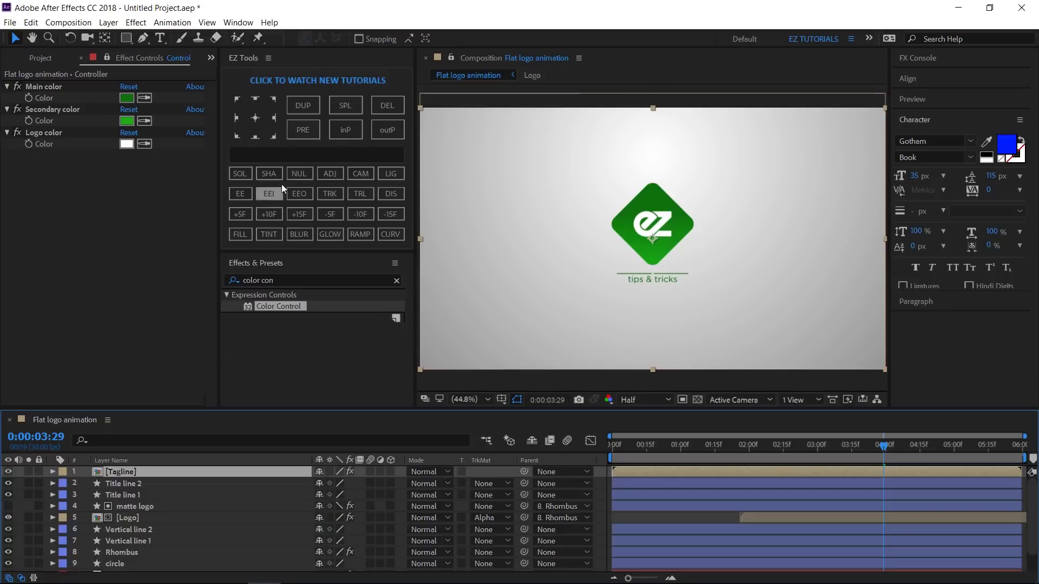
Step: Create a solid layer named "Matte tagline" above the Tagline layer
left_click(276, 155)
type("Ma")
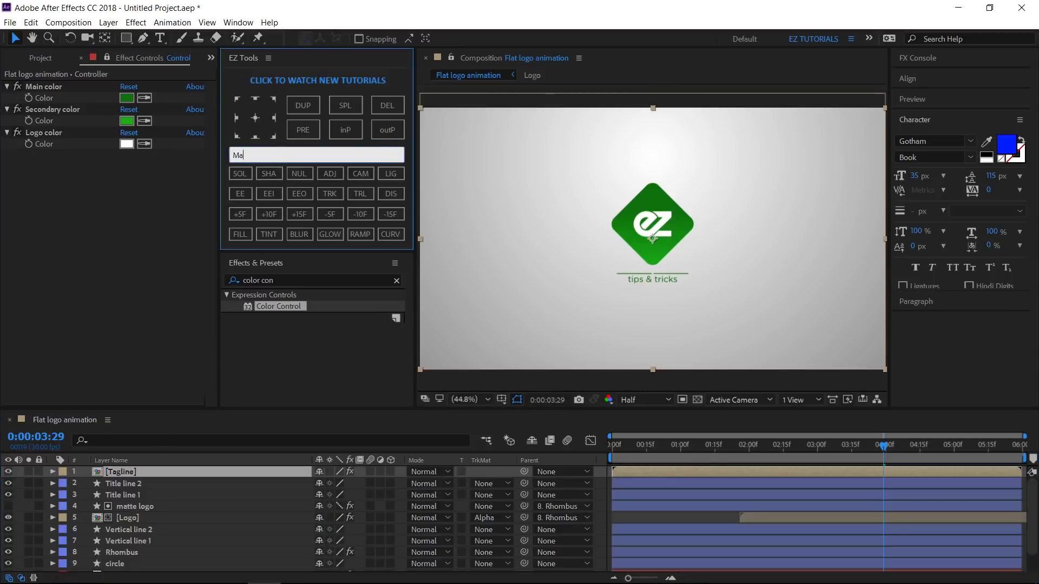
type("tte tagline")
left_click(237, 175)
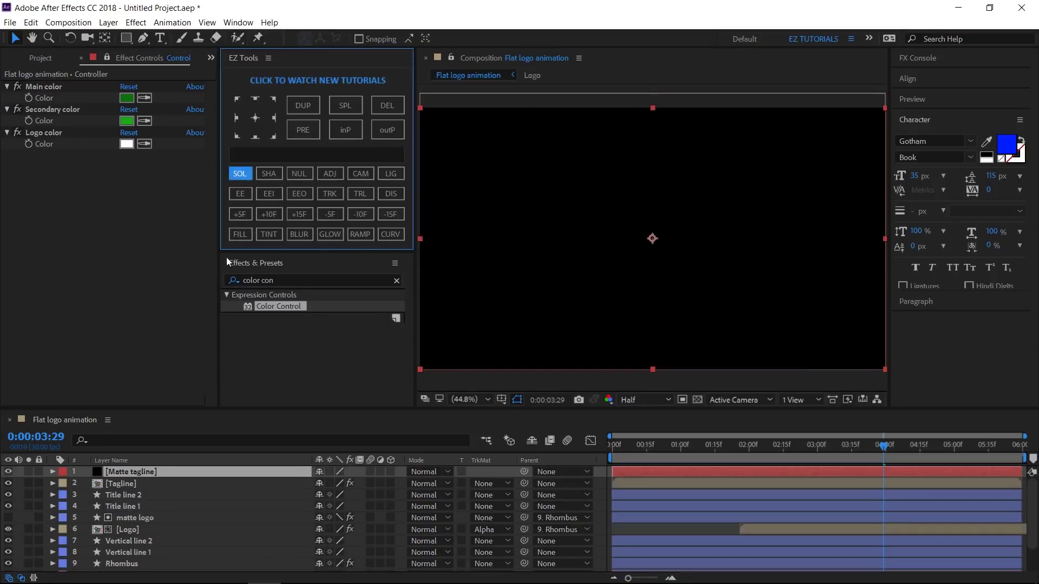
Step: Move the Matte tagline solid's anchor point to its top center and set its Y position to 685
left_click(255, 101)
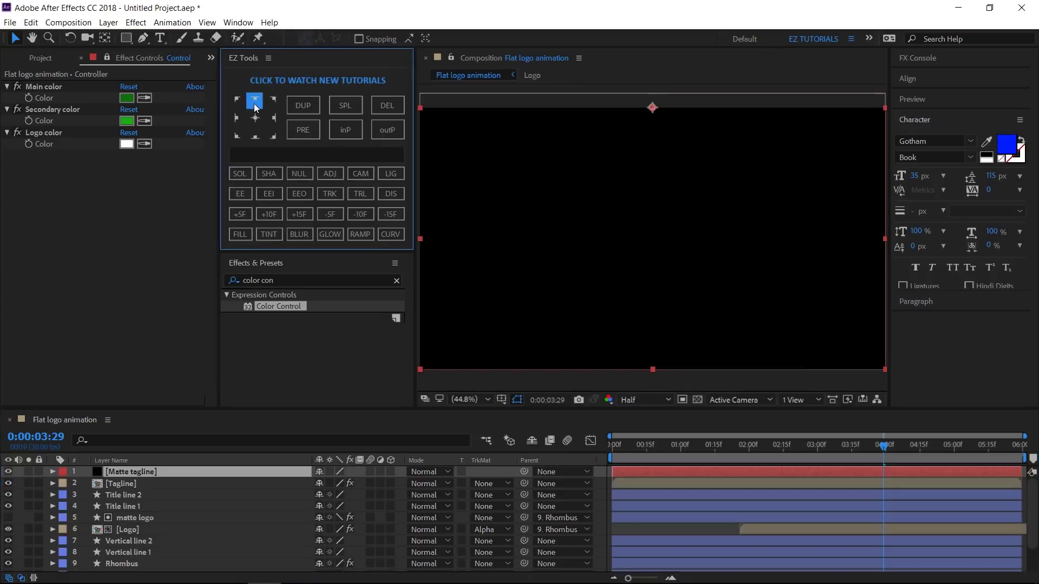
key("p")
left_click(342, 483)
type("685")
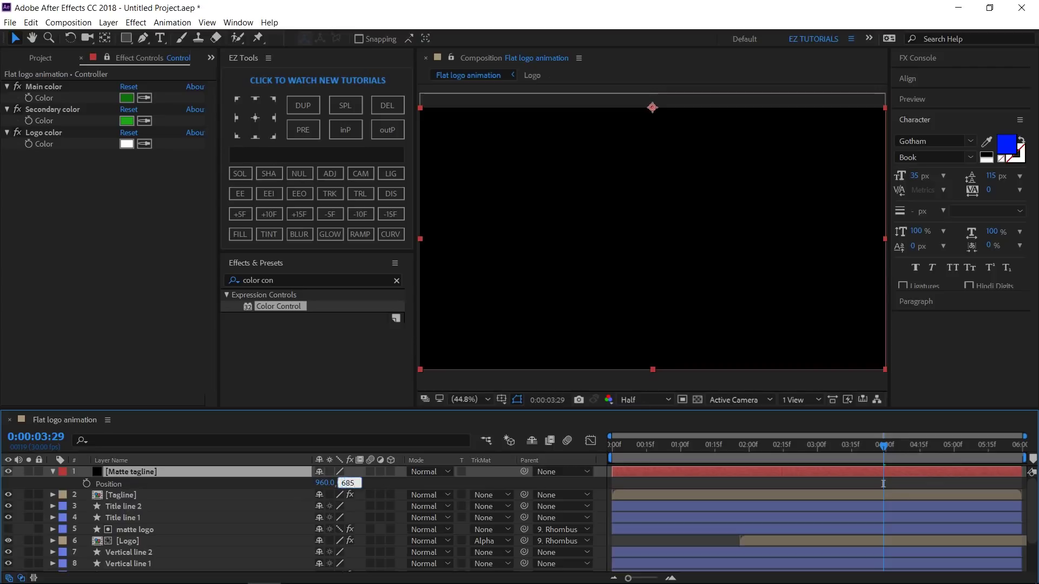
key("Return")
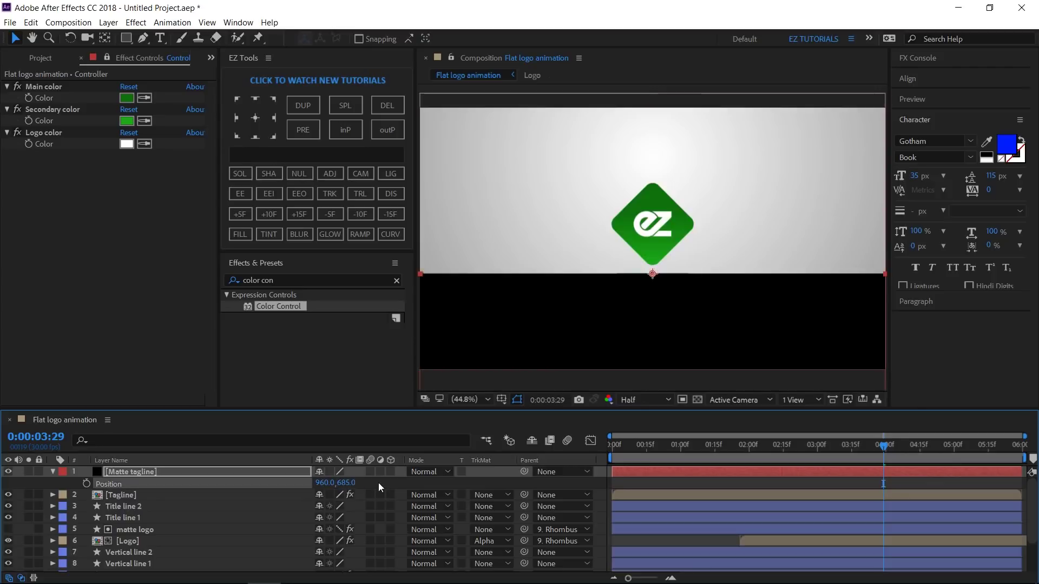
Step: Set the Tagline layer's track matte to Alpha, using the Matte tagline solid
left_click(52, 470)
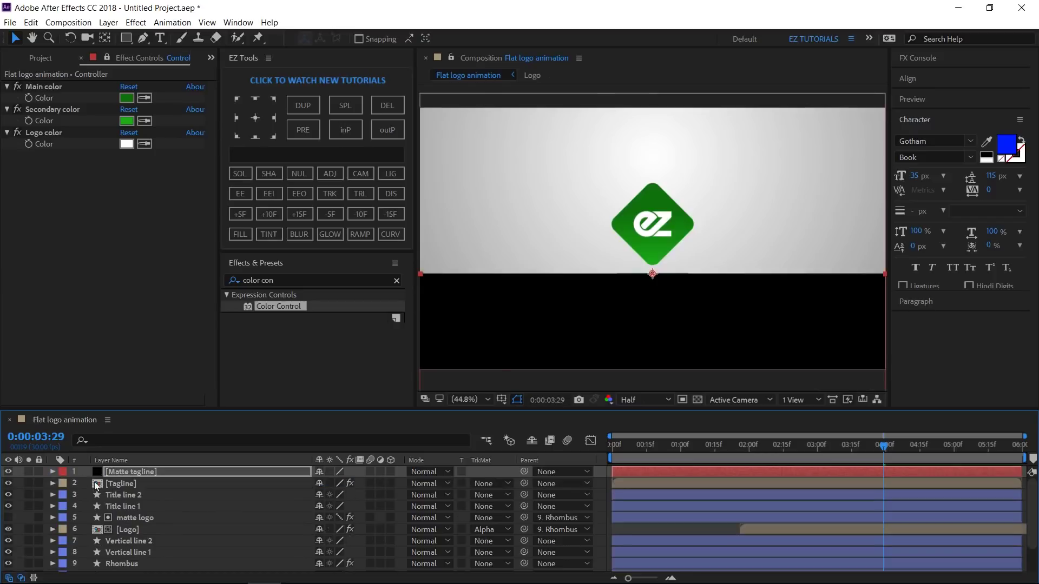
left_click(482, 485)
left_click(518, 512)
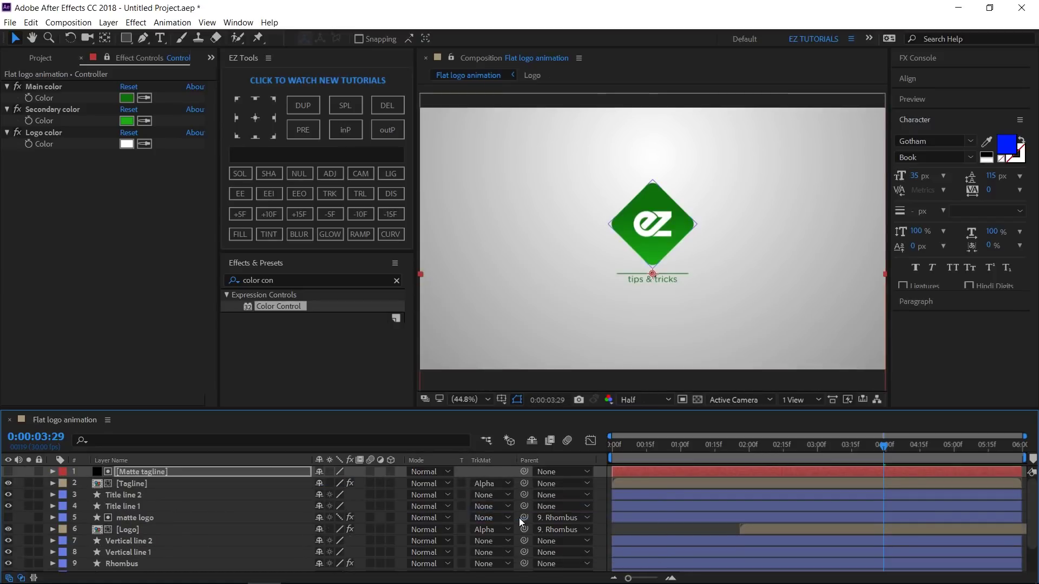
Step: At 0:00:03:18, set the Tagline layer's Y position to 500 and add a starting Position keyframe
left_click(197, 484)
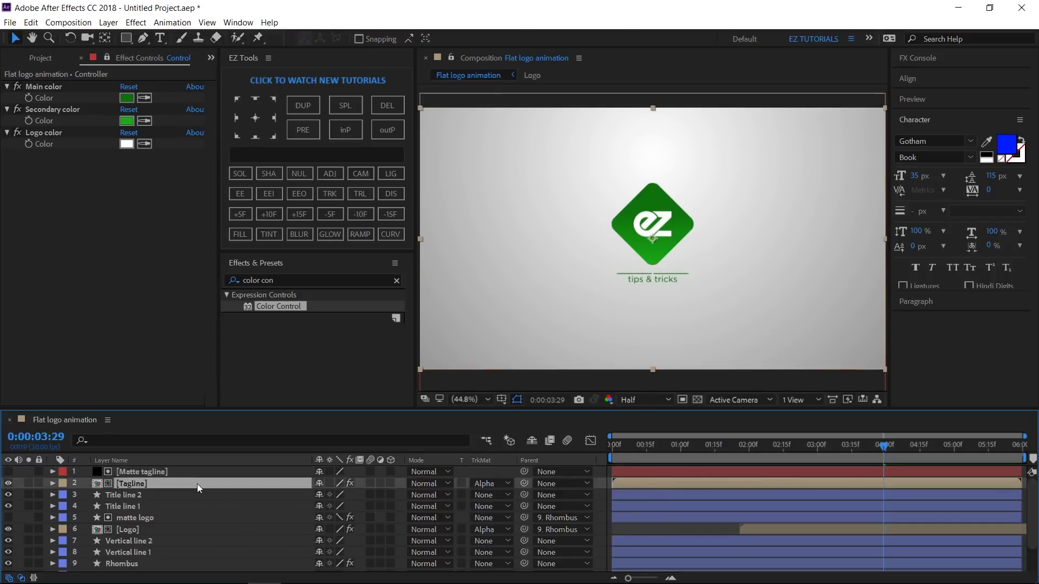
key("p")
left_click(37, 437)
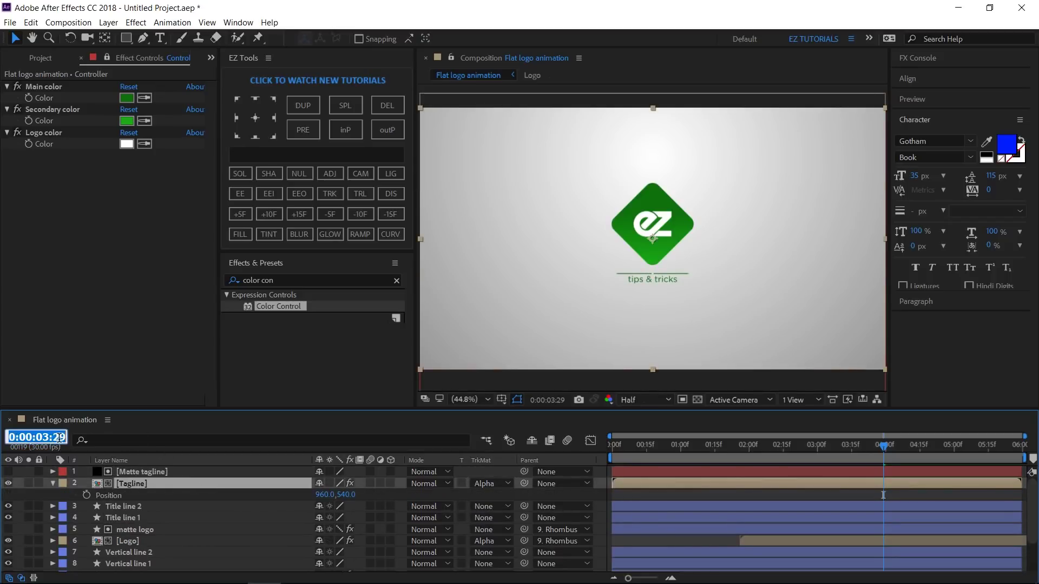
type("3.18")
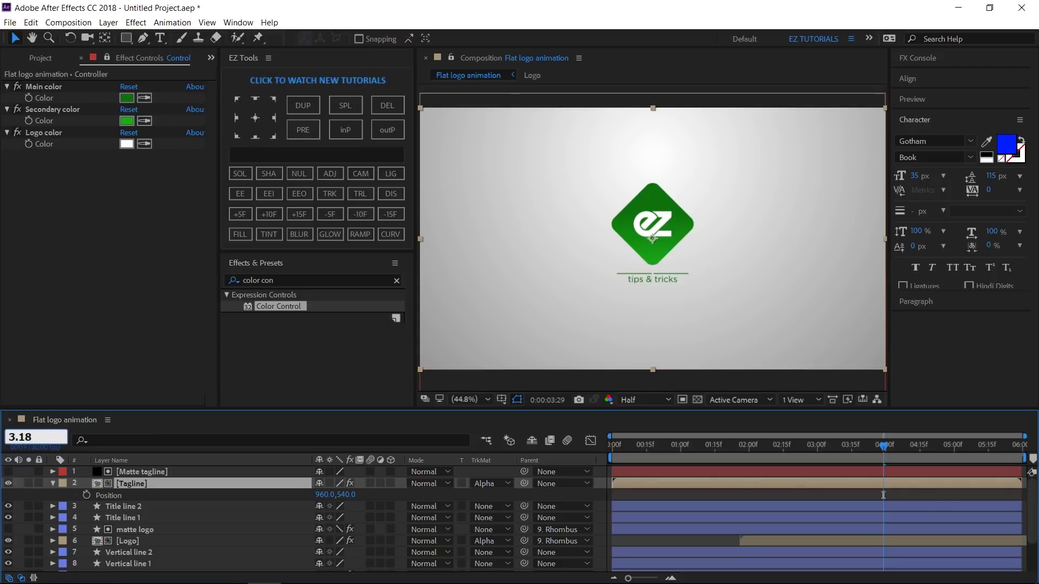
key("Return")
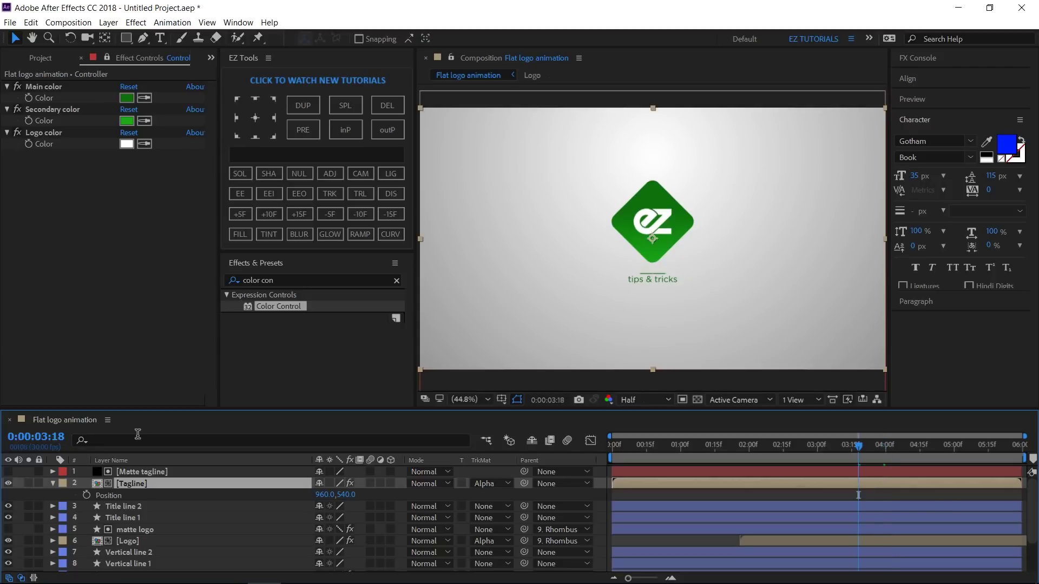
left_click(346, 495)
type("500")
key("Return")
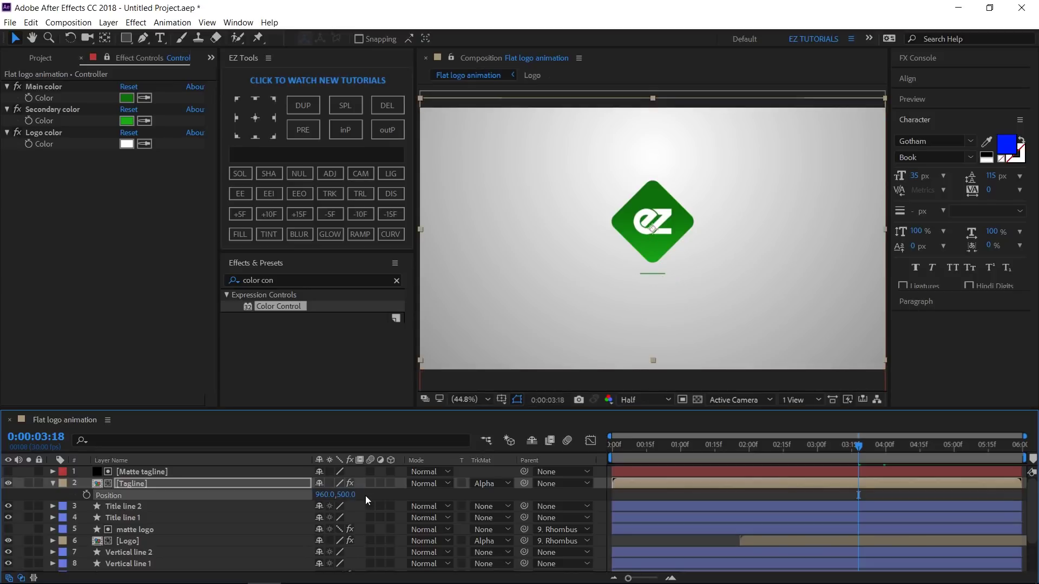
left_click(86, 496)
Step: Move 10 frames forward to 0:00:03:28 and keyframe the Tagline layer's Y position at 540
left_click(271, 216)
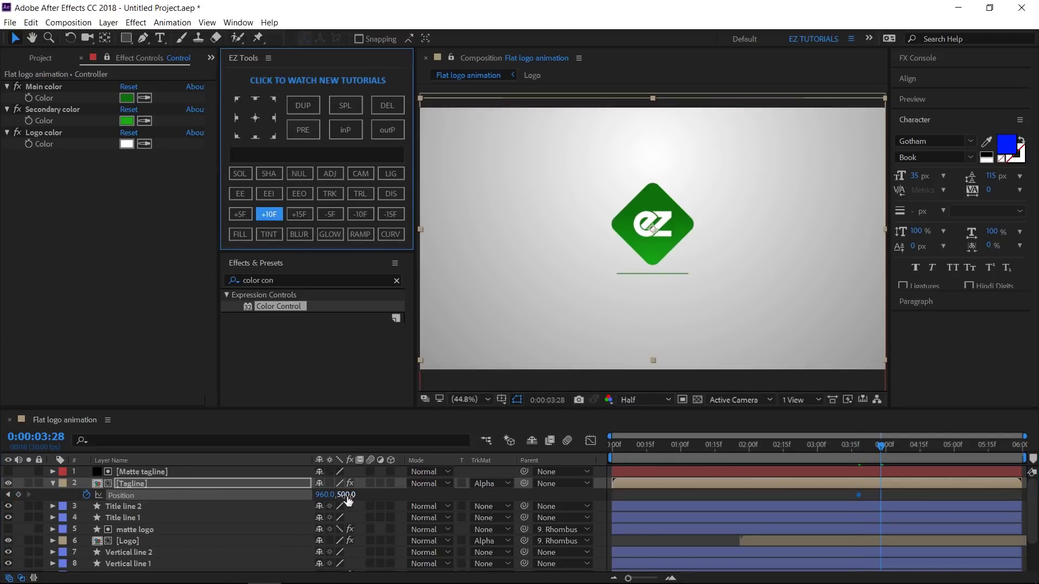
left_click(346, 495)
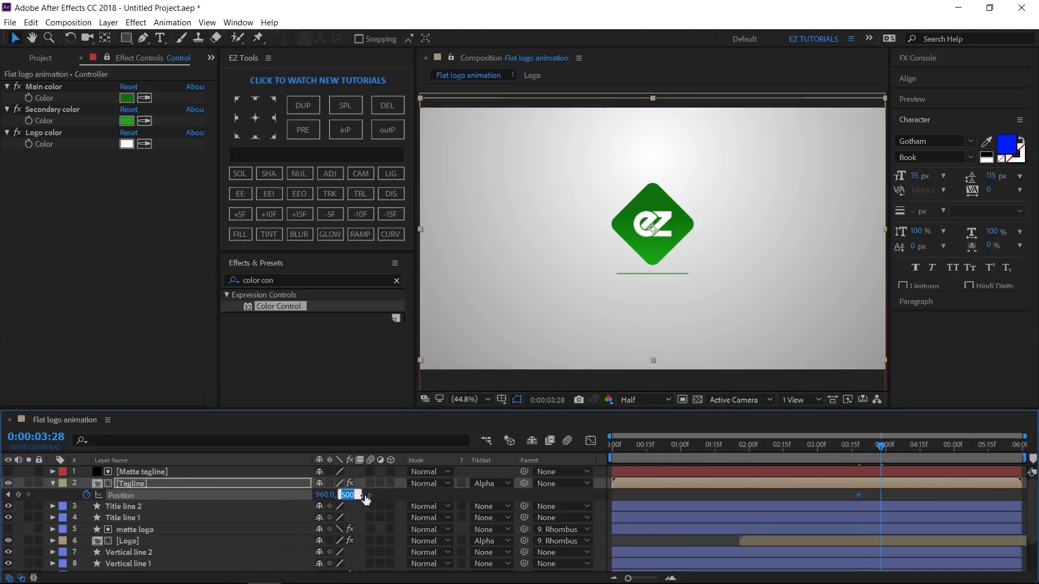
type("540")
key("Return")
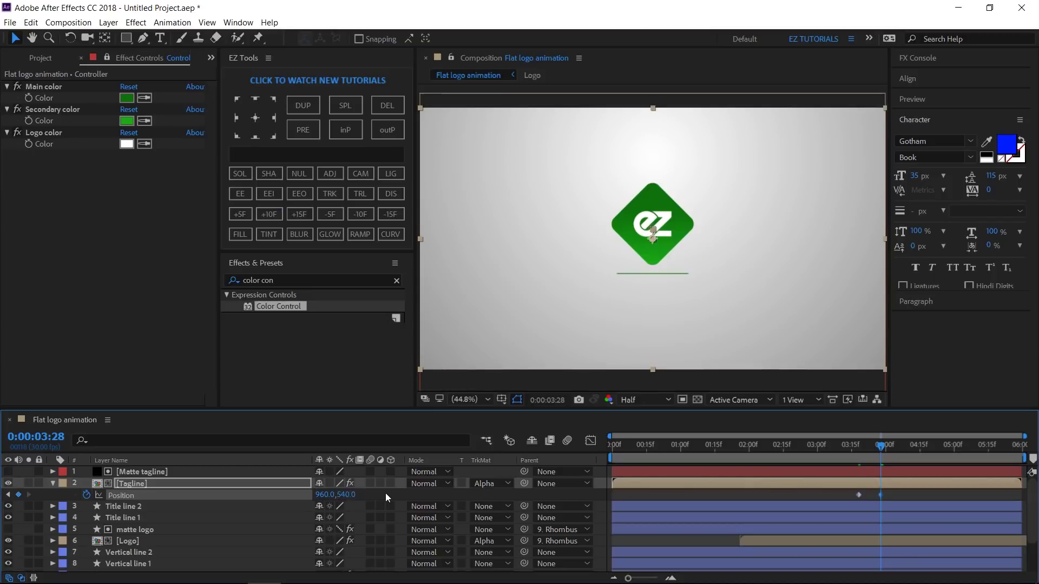
Step: Apply Easy Ease to both Position keyframes of the Tagline layer and collapse its properties
left_click_drag(895, 491, 856, 502)
left_click(239, 193)
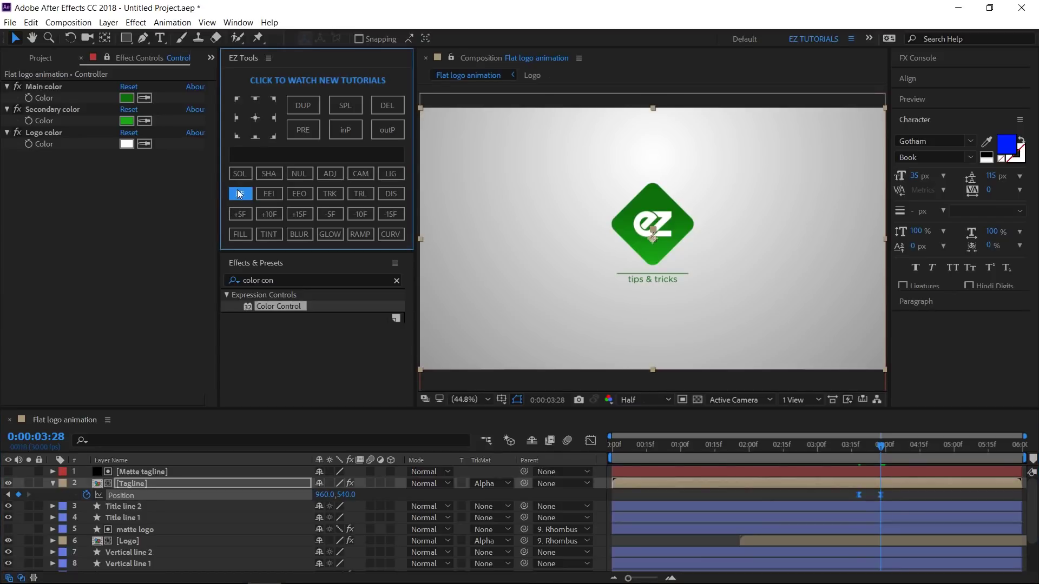
left_click(53, 483)
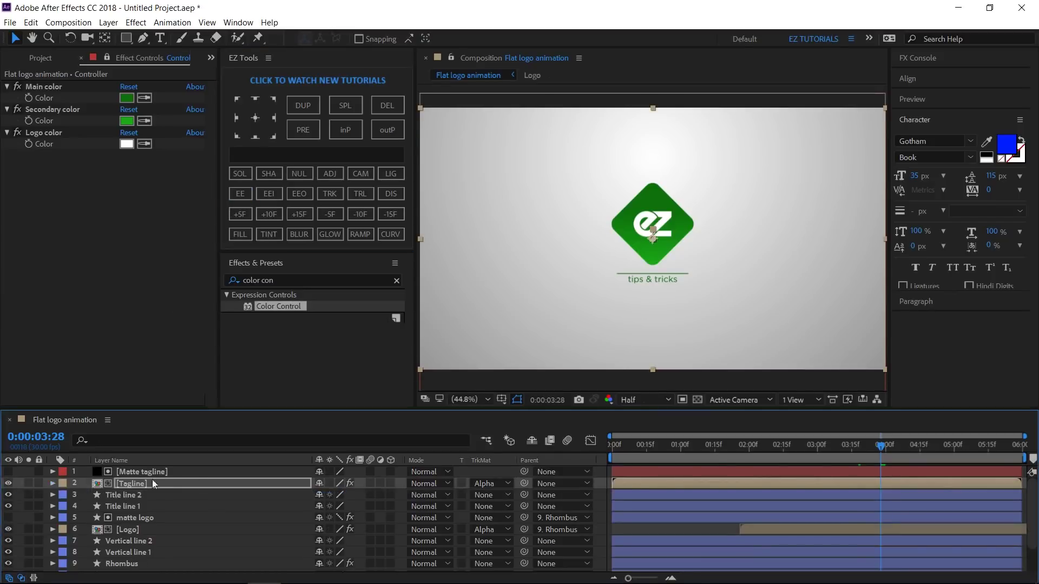
Step: At 0:00:02:15, show the proportional grid and use the Pen tool to draw a horizontal line from the composition center leftward across two grid cells
left_click(783, 453)
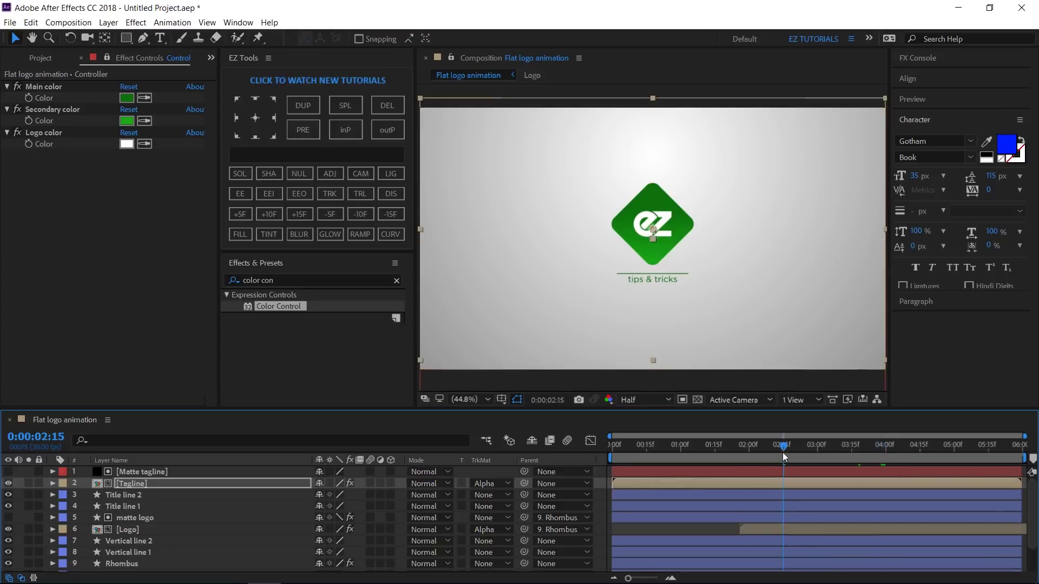
left_click(502, 400)
left_click(518, 430)
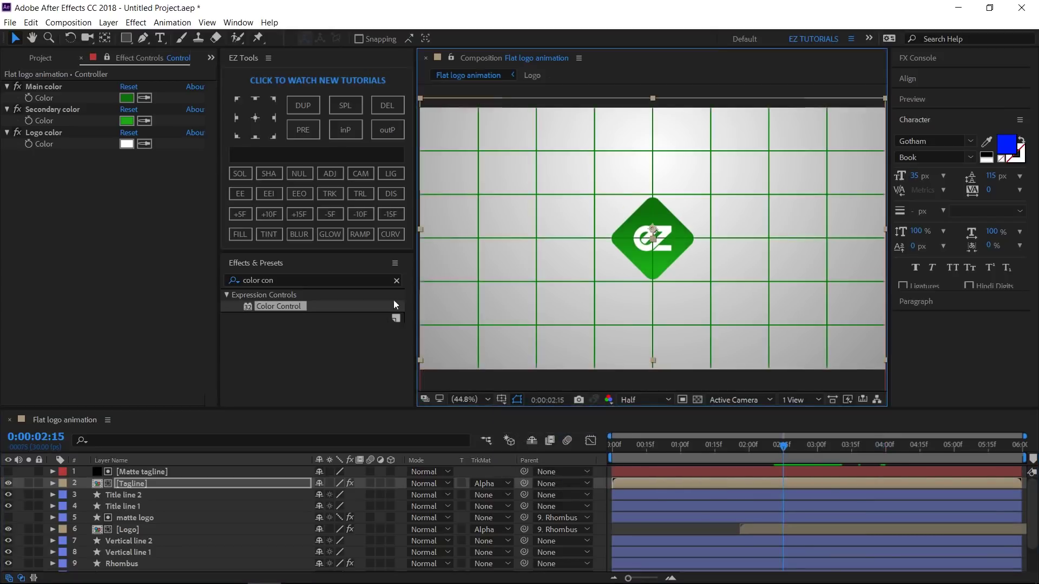
left_click(144, 34)
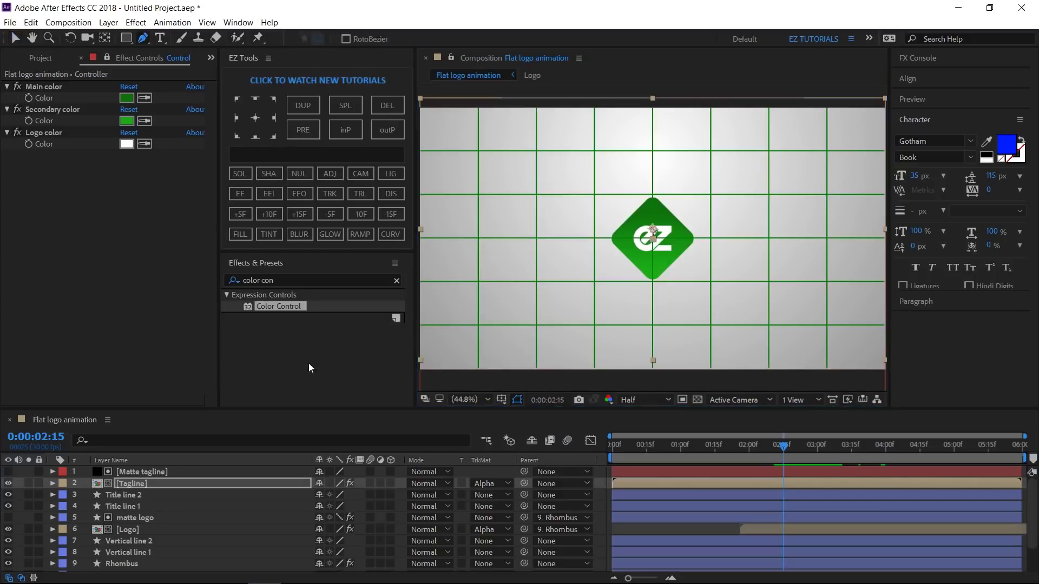
left_click(475, 470)
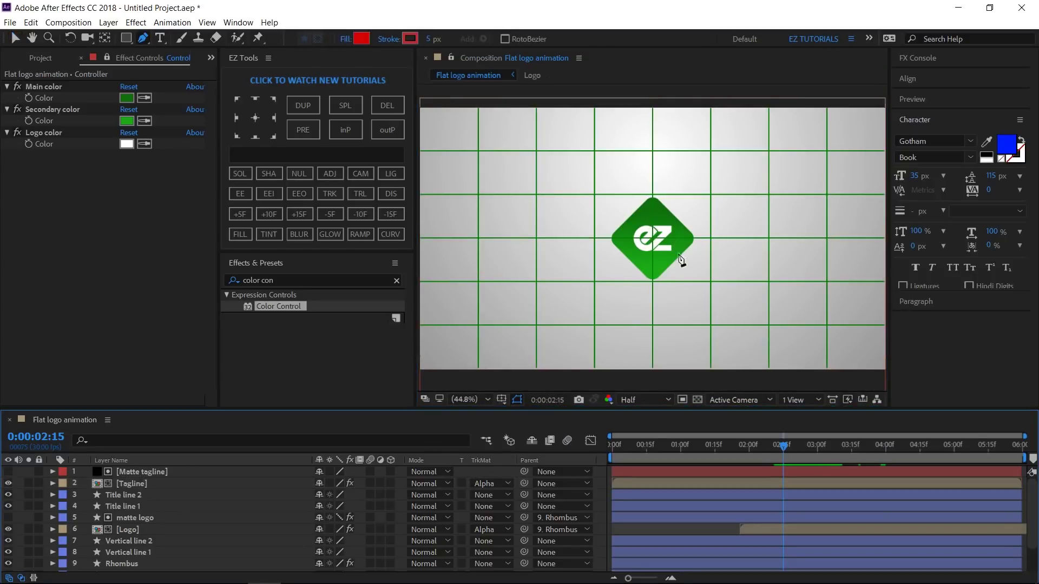
left_click(653, 239)
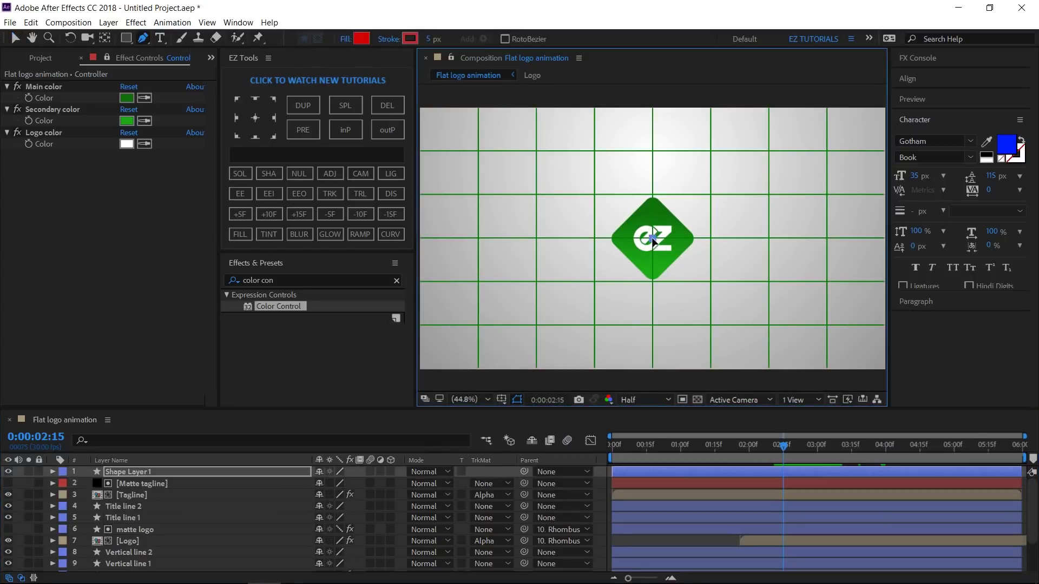
left_click(536, 239)
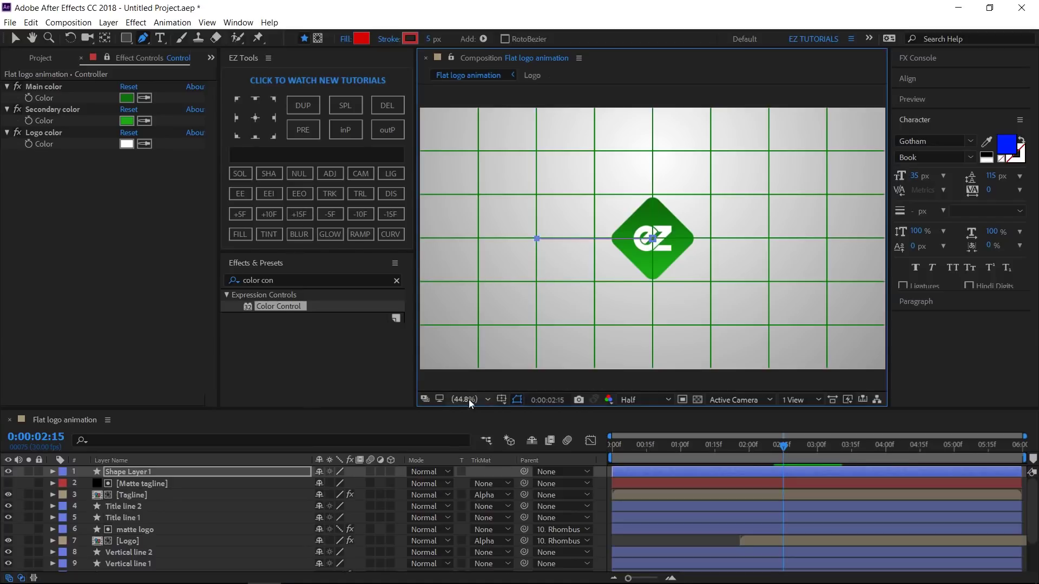
Step: Hide the proportional grid and return to the Selection tool
left_click(500, 399)
left_click(508, 427)
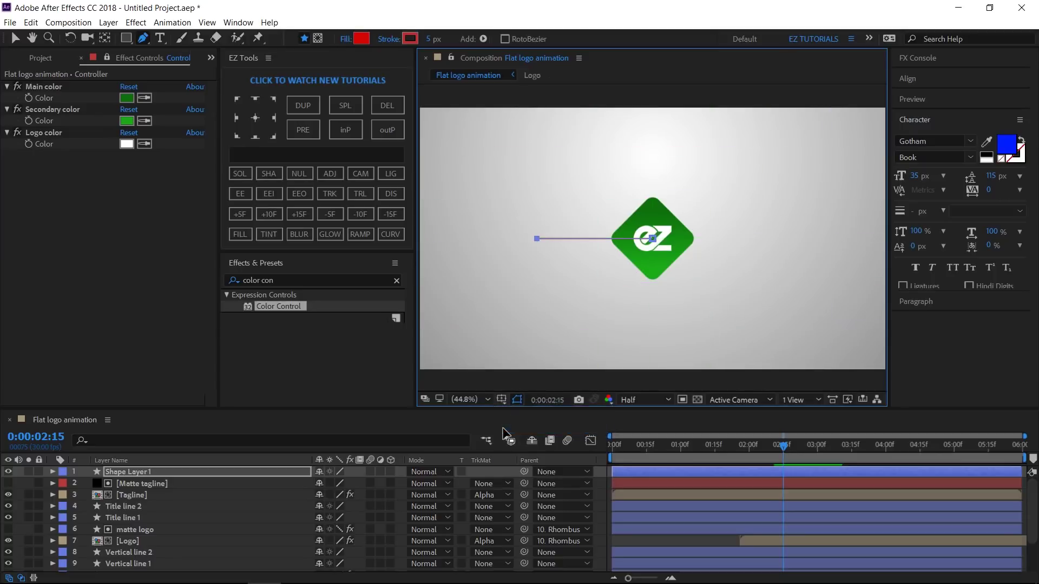
left_click(15, 38)
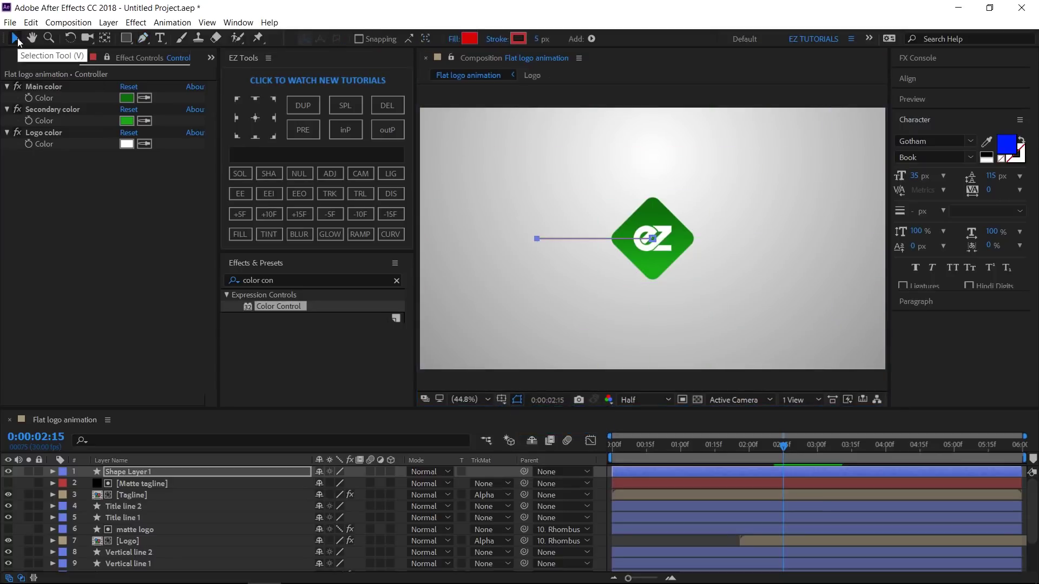
Step: Rename the new shape layer as Burst line
left_click(119, 474)
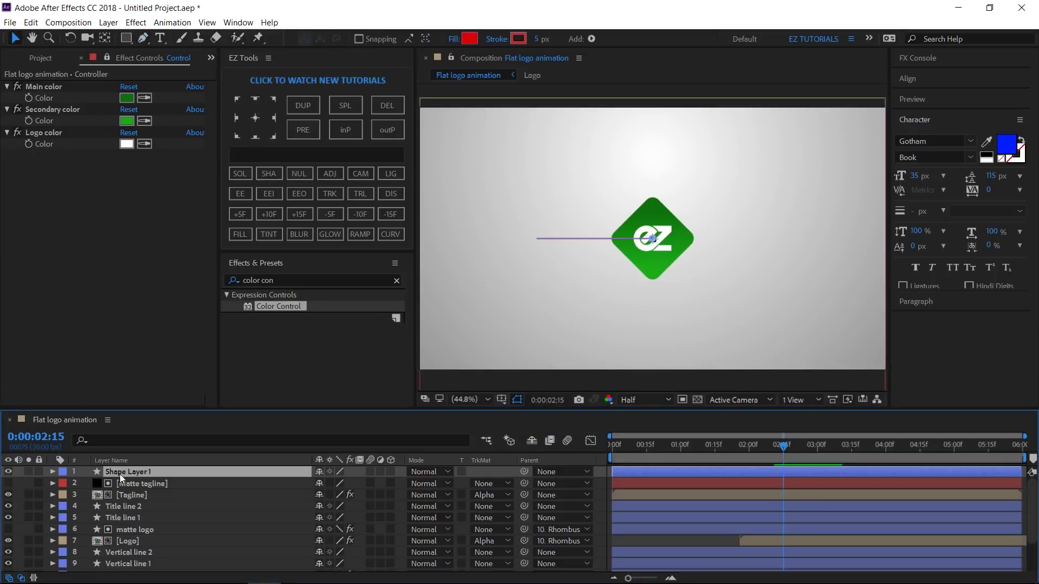
key("Return")
type("Burst")
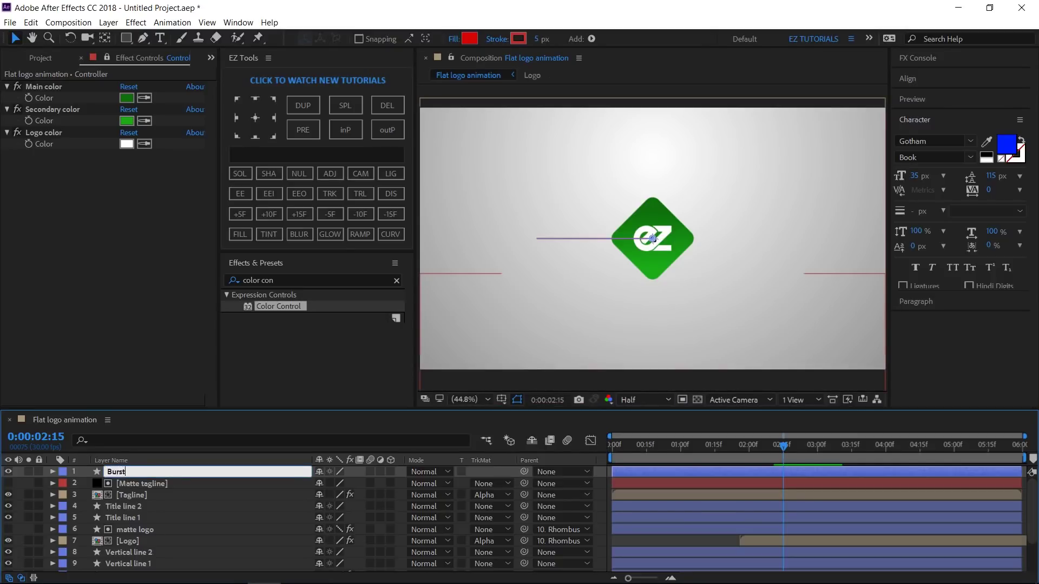
type(" line")
key("Return")
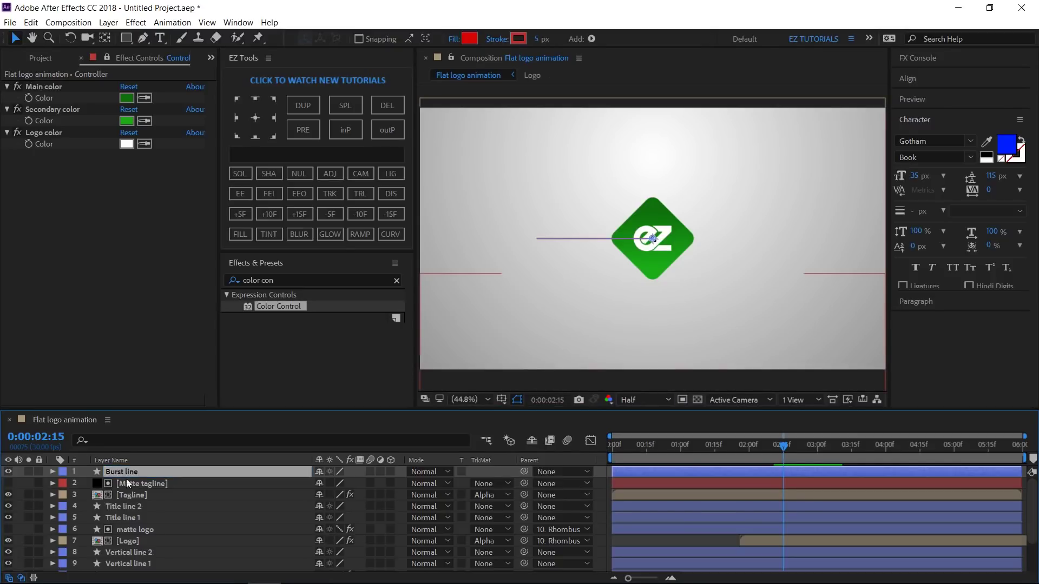
Step: Add Trim Paths to the contents of the Burst line layer
left_click(53, 471)
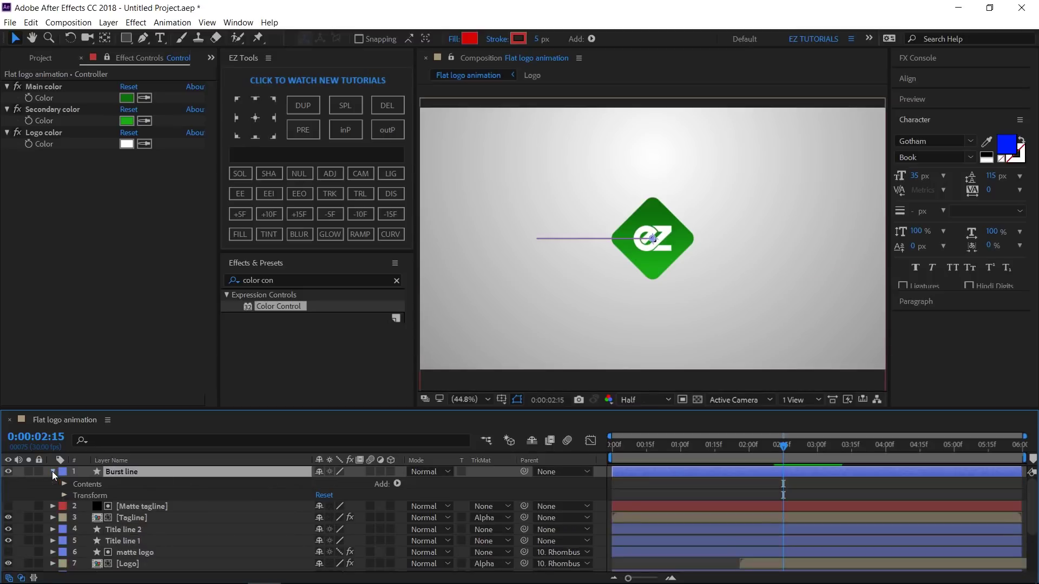
left_click(398, 484)
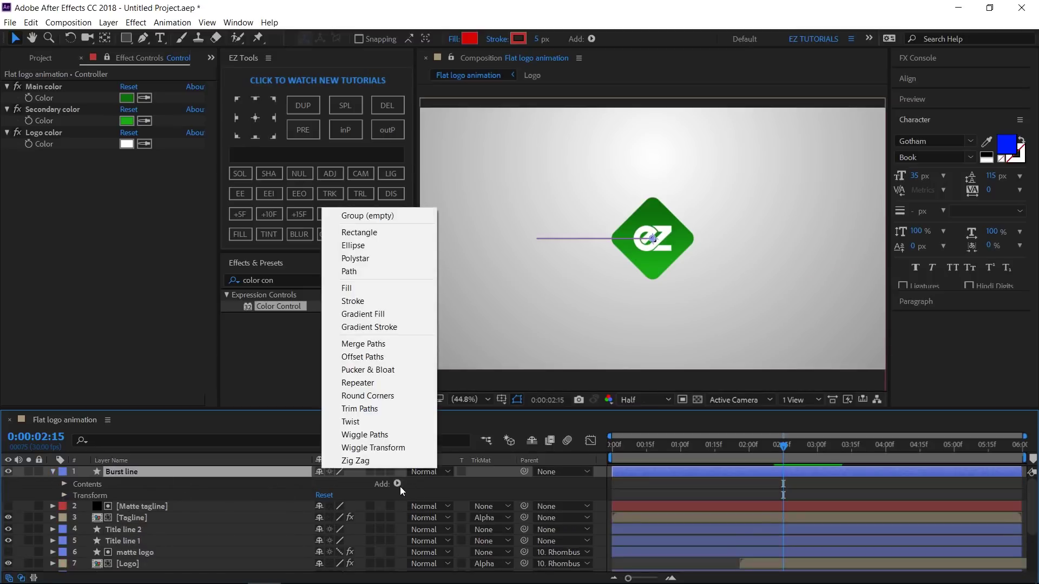
left_click(364, 410)
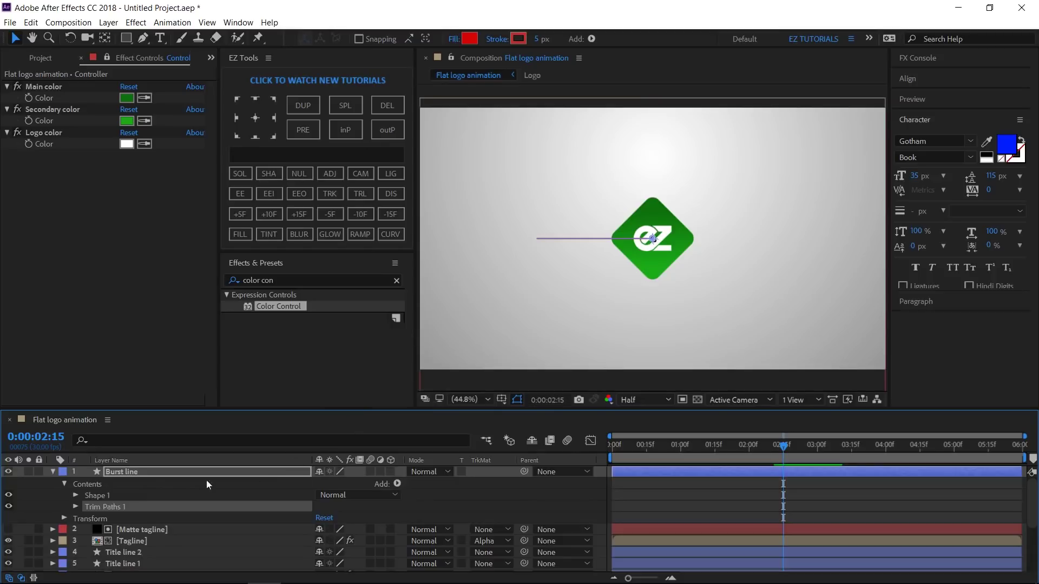
Step: Link the Burst line's stroke color to the Controller's Main color with an expression and set its line cap to Round Cap
left_click(76, 495)
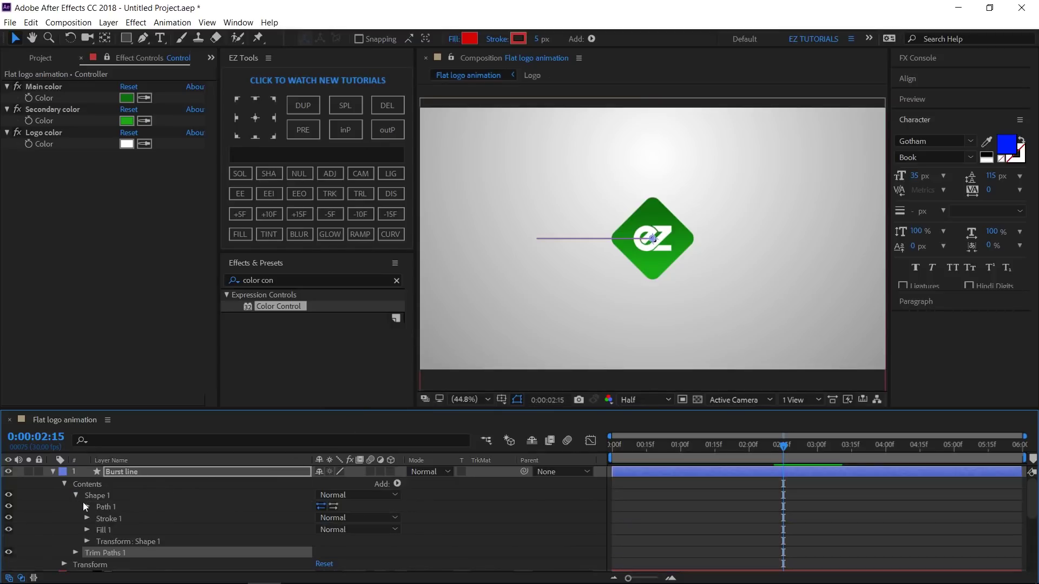
left_click(86, 518)
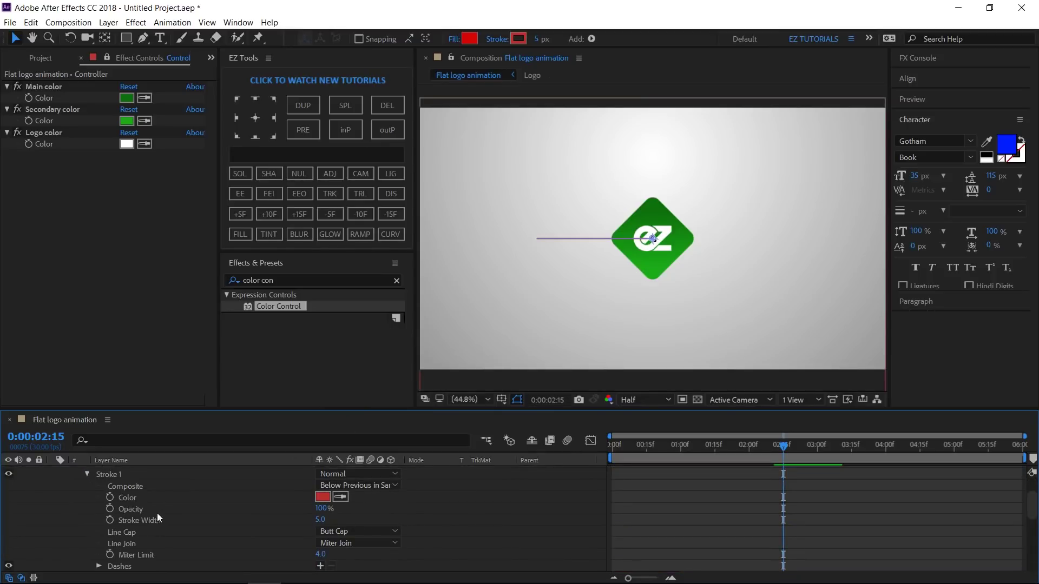
left_click(111, 498, "alt")
left_click_drag(355, 508, 47, 98)
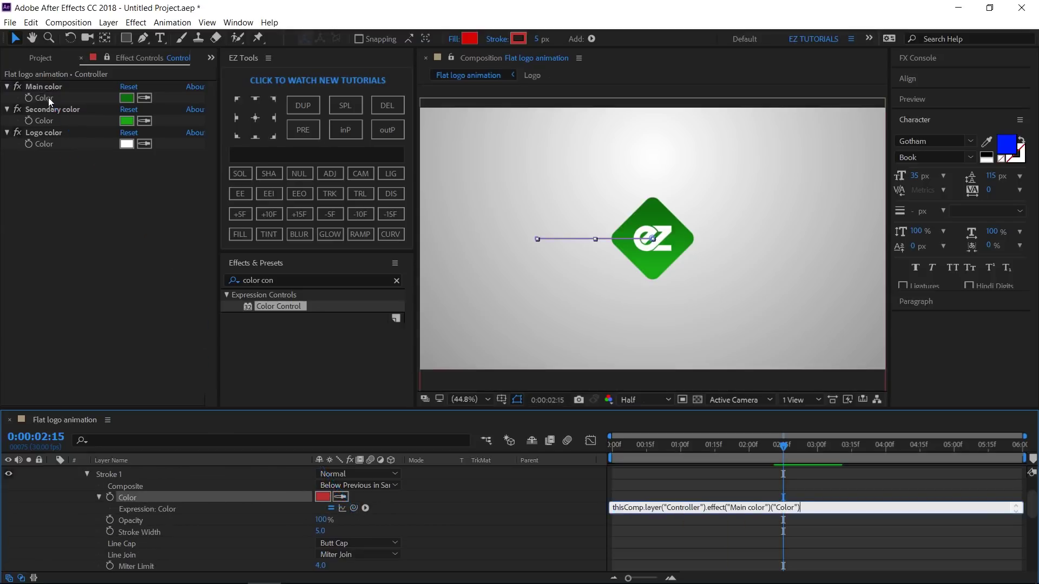
left_click(417, 522)
left_click(351, 544)
left_click(349, 517)
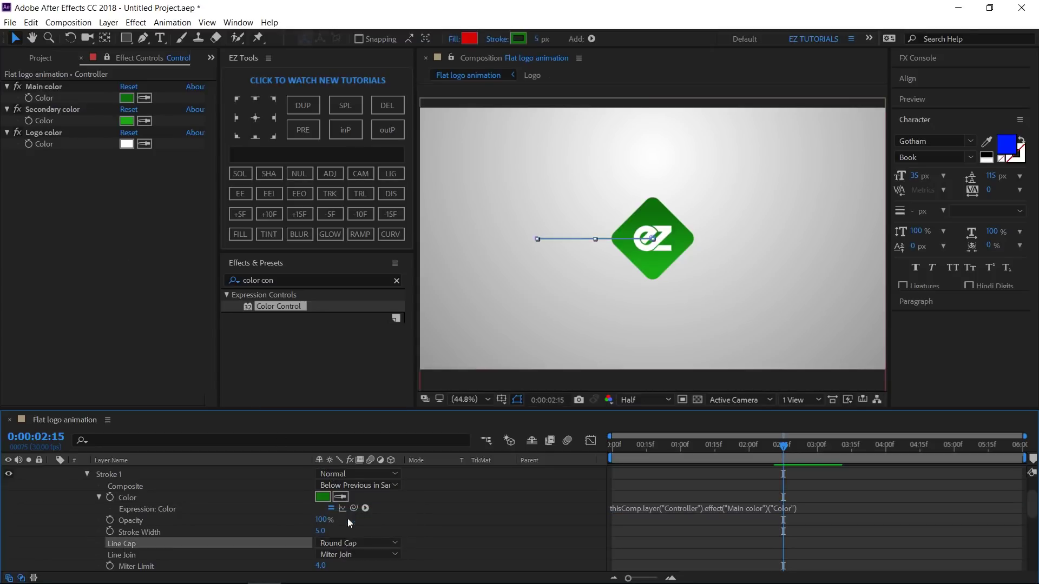
Step: Add a dash and gap to the Burst line's stroke, with Dash at 3 and Gap at 30
scroll(408, 522, "down", 3)
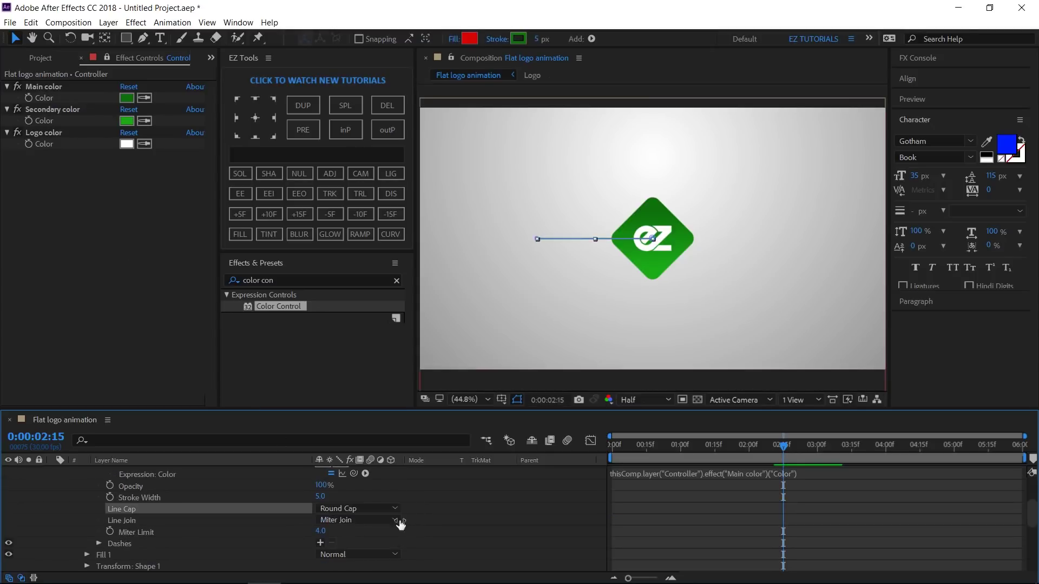
left_click(320, 543)
left_click(320, 541)
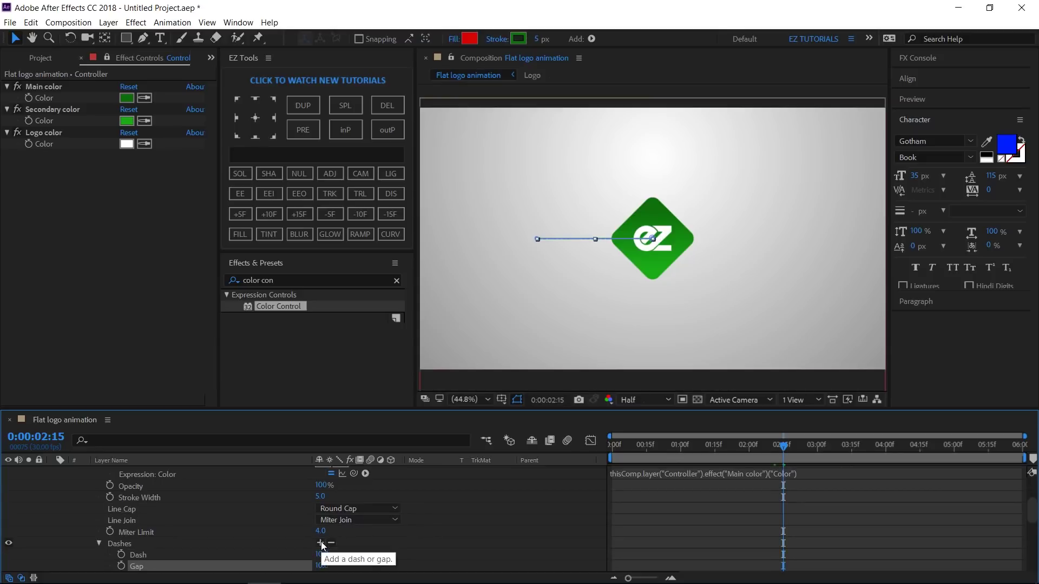
scroll(416, 517, "down", 3)
left_click(322, 520)
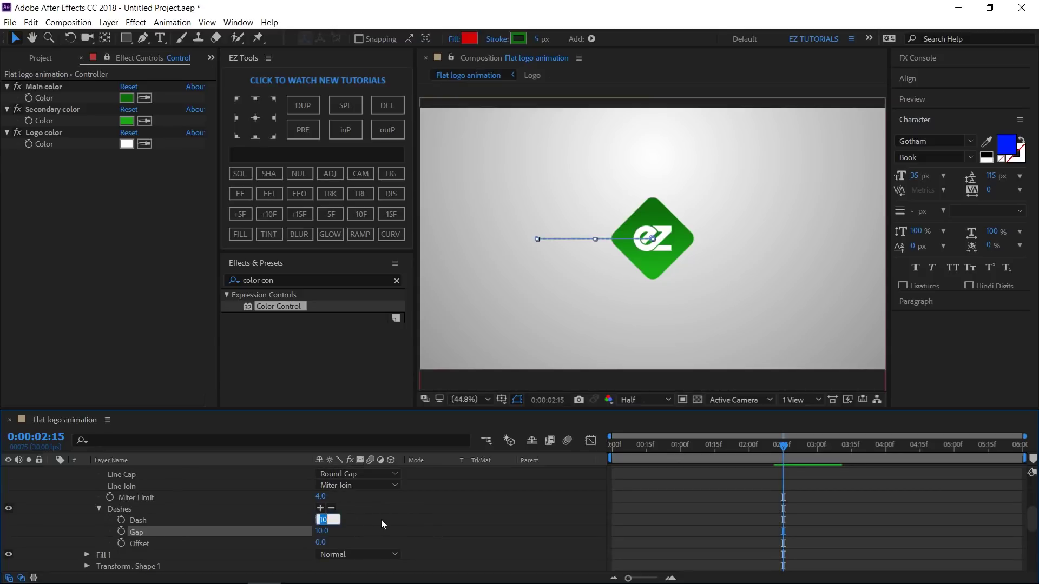
type("3")
key("Tab")
type("30")
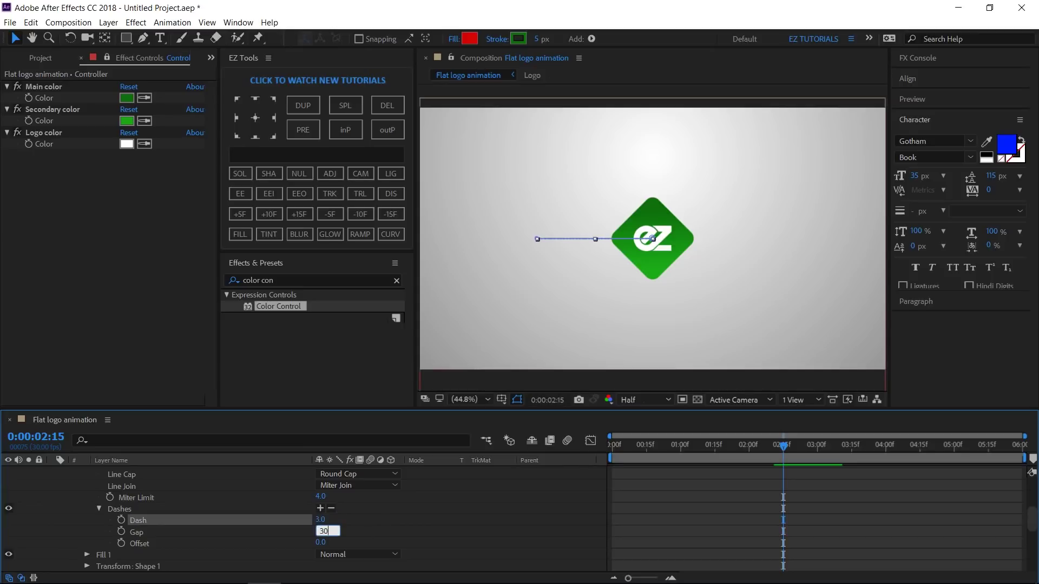
key("Return")
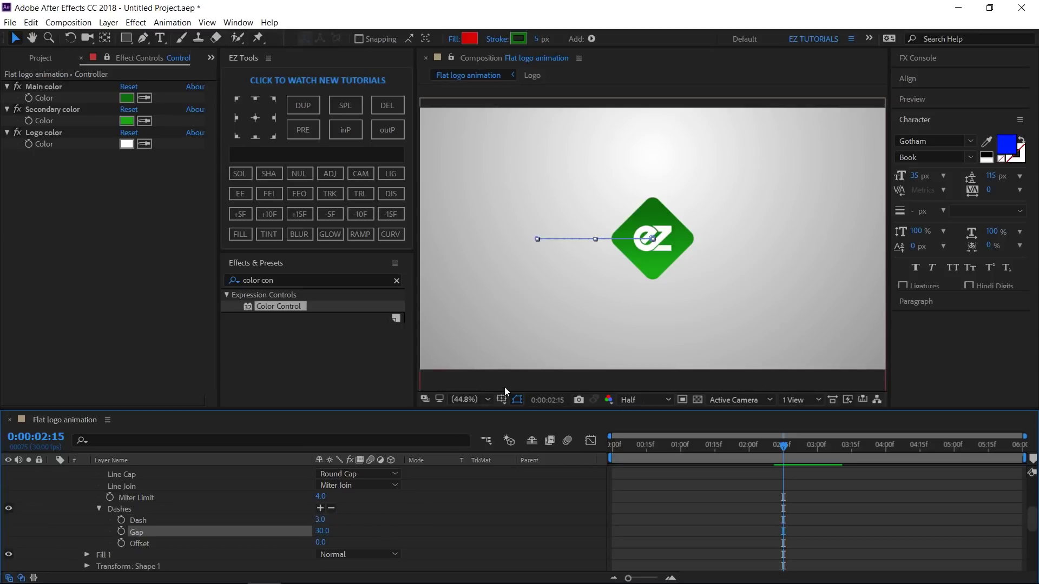
left_click(509, 350)
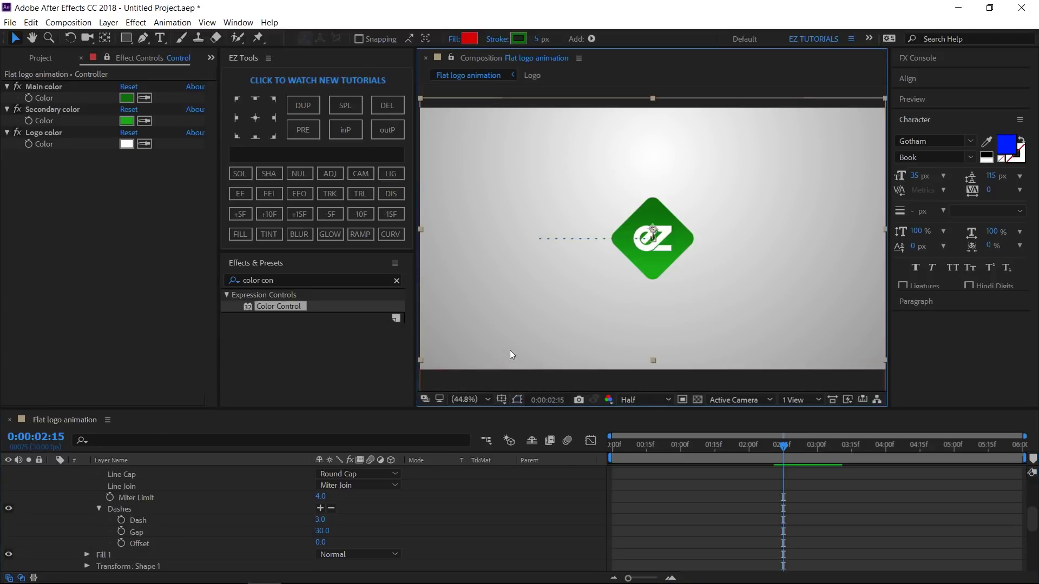
Step: Collapse the Burst line's Shape 1 group and set its Trim Paths End to 0%
scroll(160, 524, "up", 5)
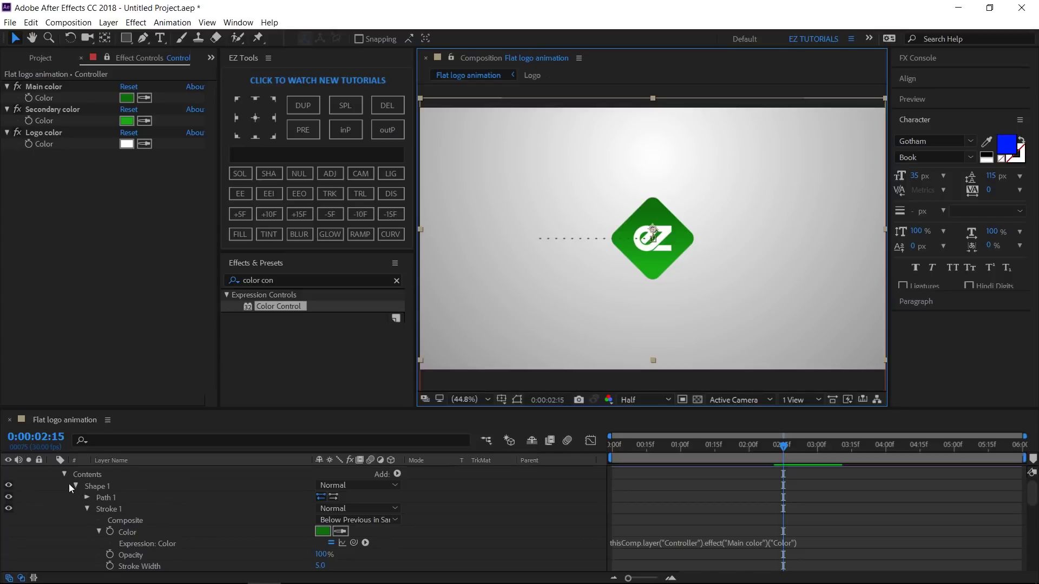
scroll(70, 484, "up", 1)
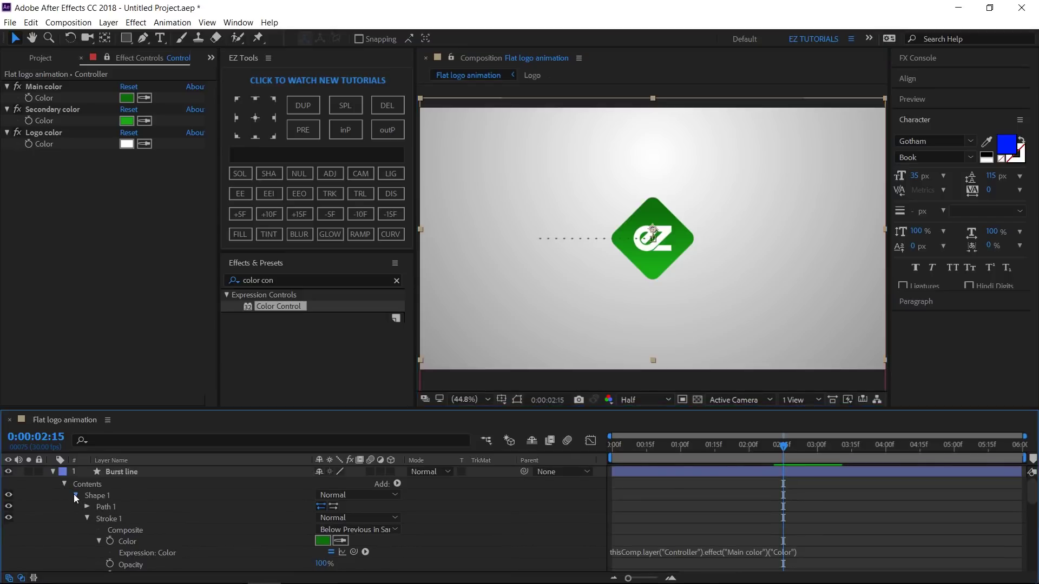
left_click(75, 496)
left_click(76, 506)
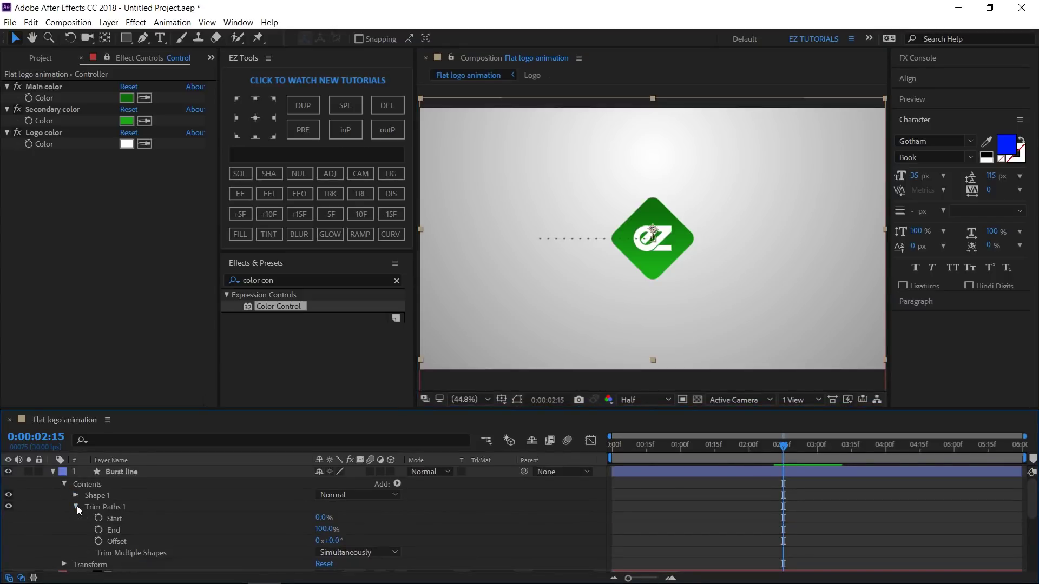
left_click(325, 530)
type("0")
left_click(372, 527)
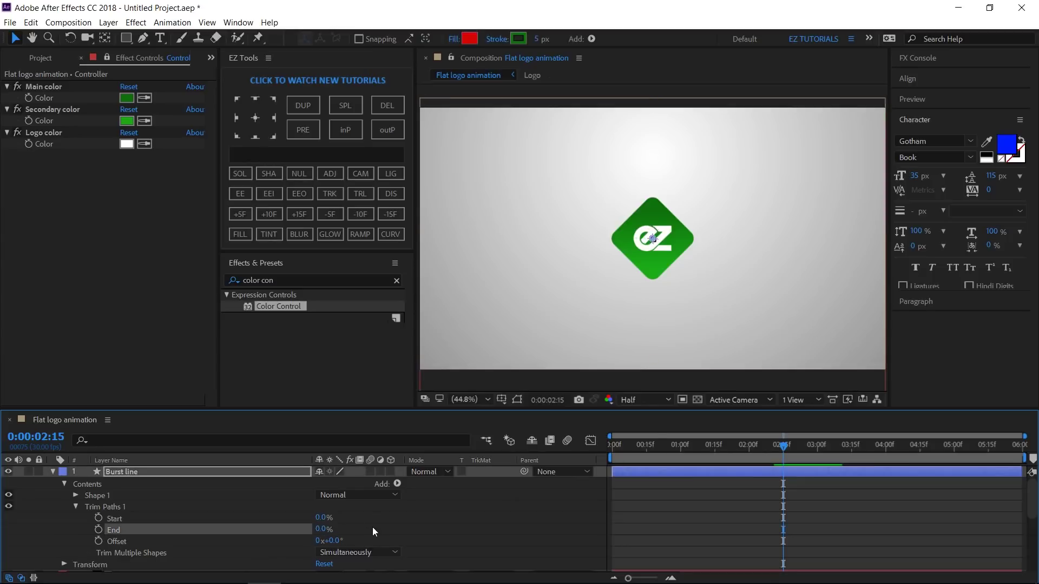
Step: At 0:00:02:00, add starting keyframes for the Burst line's Trim Paths Start and End
left_click(67, 440)
type("2.0")
key("Return")
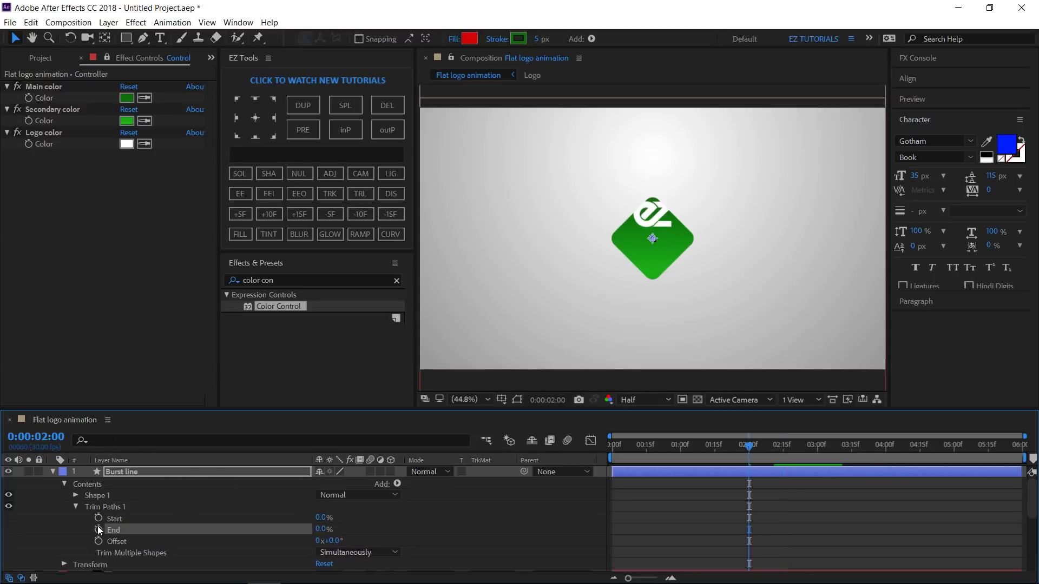
left_click(99, 518)
left_click(97, 529)
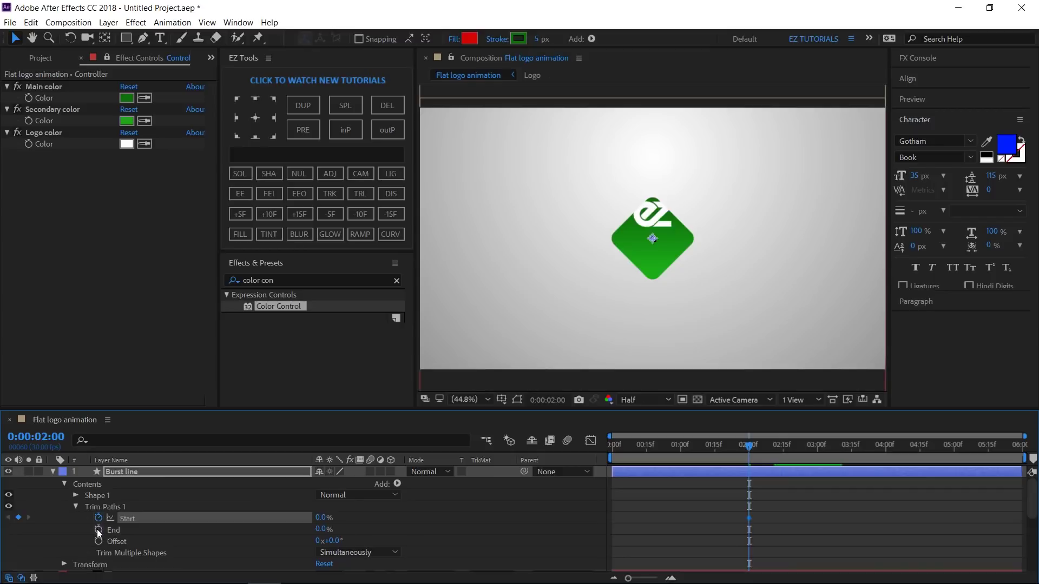
Step: At 0:00:02:12, keyframe the Burst line's Trim Paths Start at 100%
key("alt+shift+j")
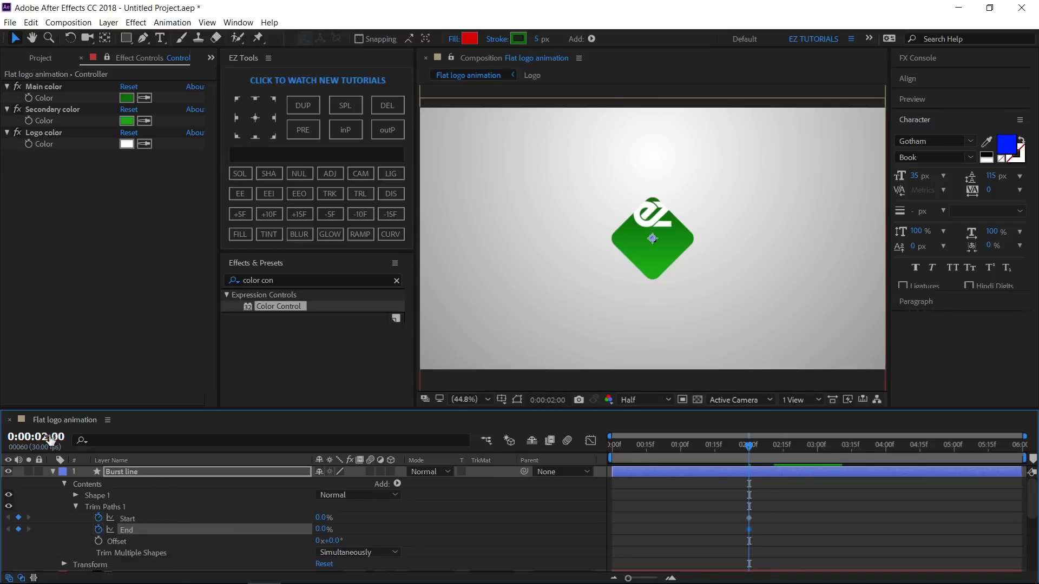
type("2.12")
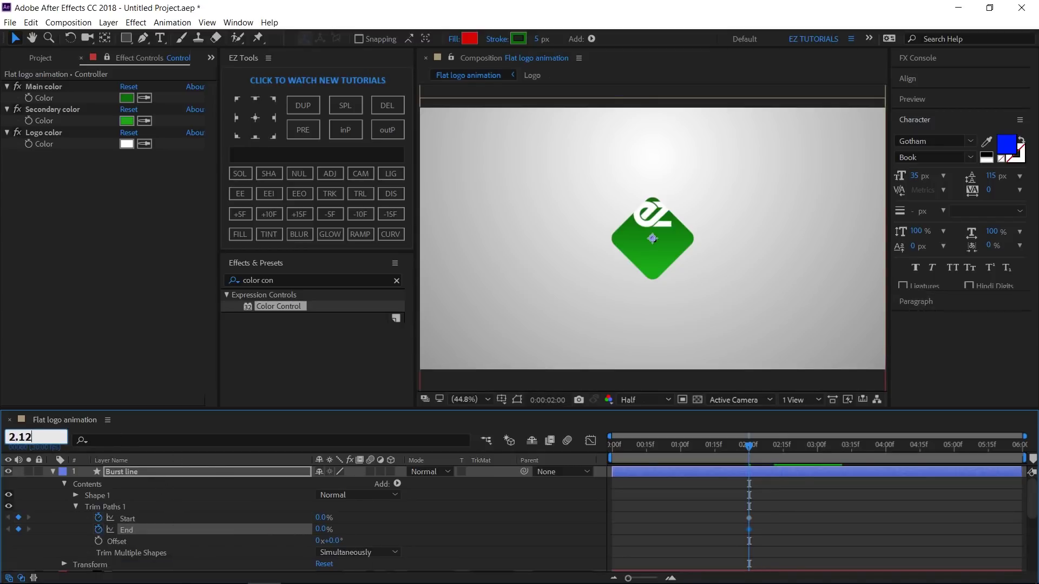
key("Return")
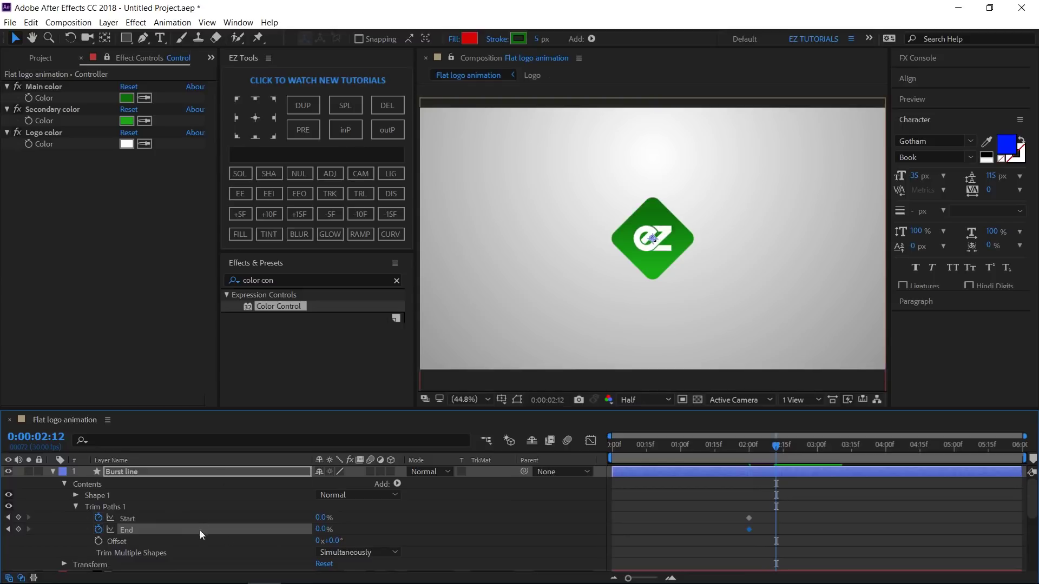
left_click(321, 519)
type("100")
key("Return")
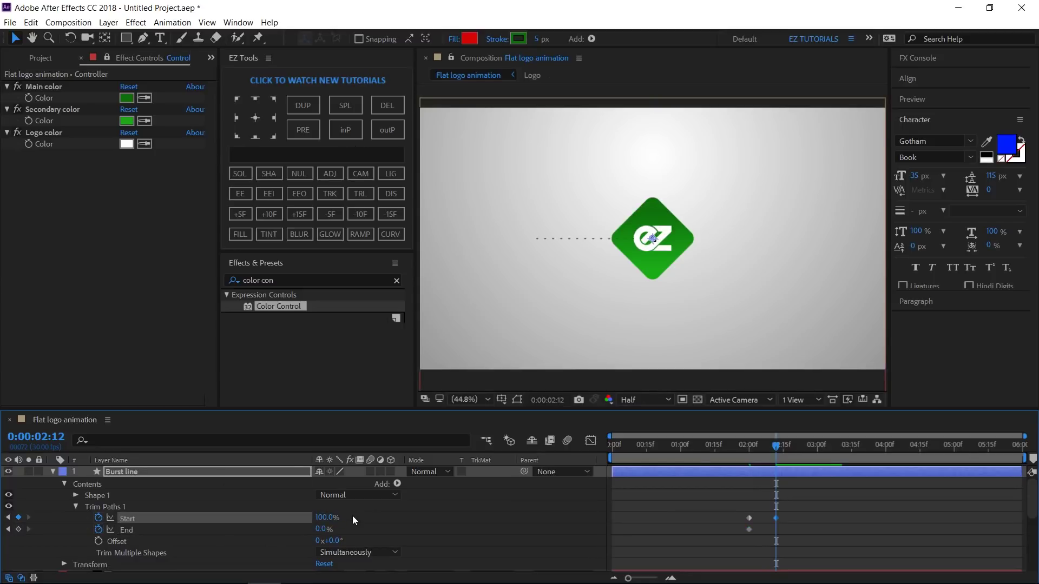
Step: At 0:00:02:20, keyframe the Burst line's Trim Paths End at 100%
key("alt+shift+j")
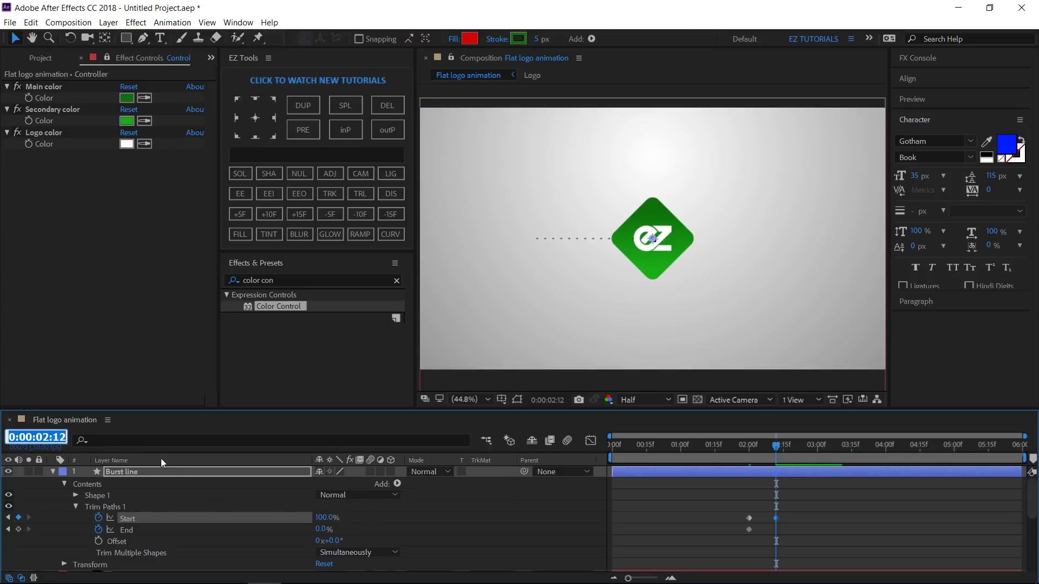
type("2.20")
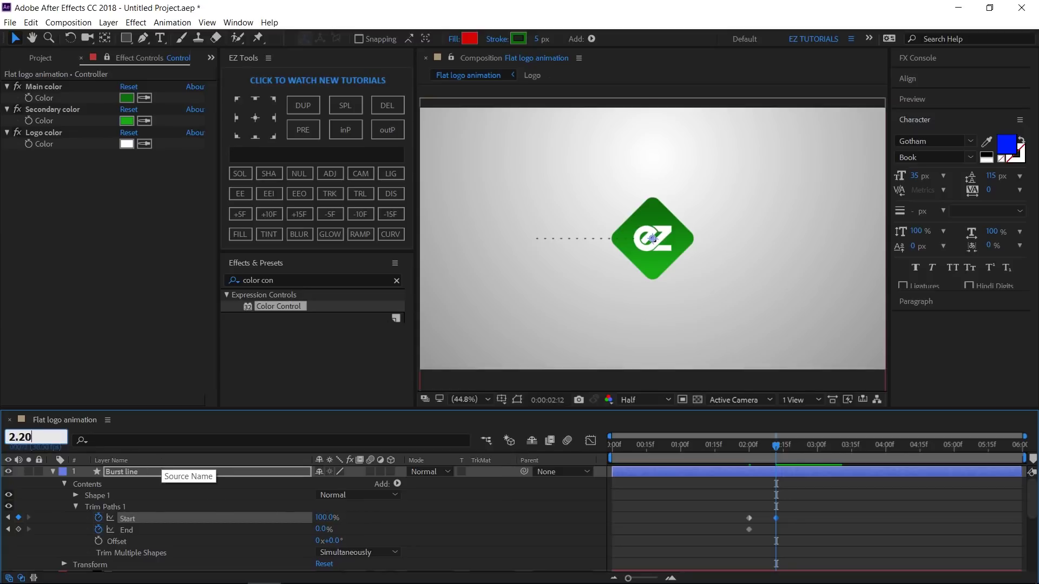
key("Return")
left_click(320, 530)
type("100")
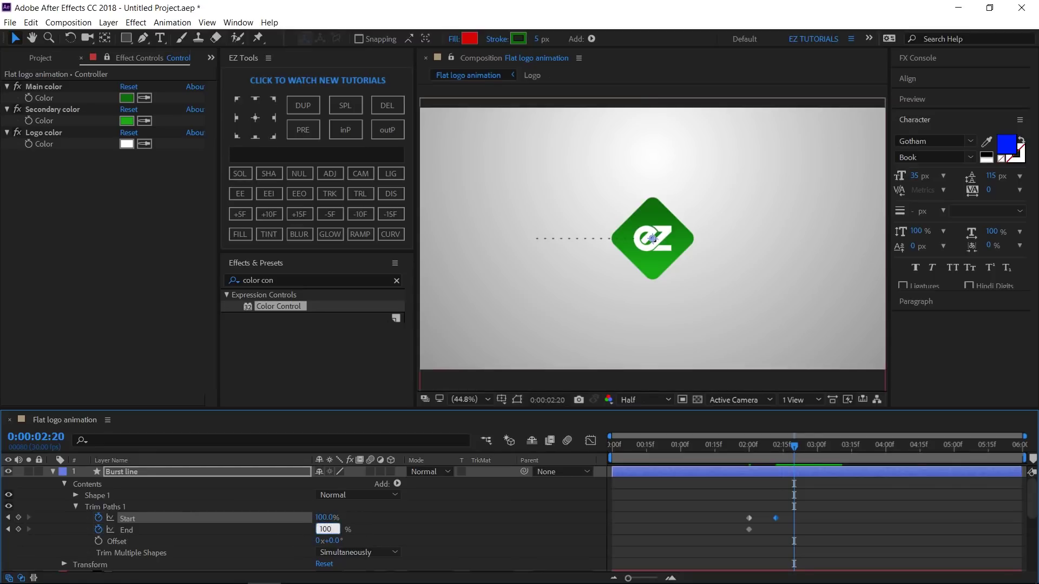
key("Return")
Step: Apply Easy Ease to the Burst line's Trim Paths Start and End keyframes and adjust their curves in the Graph Editor
left_click_drag(820, 505, 728, 543)
left_click(238, 194)
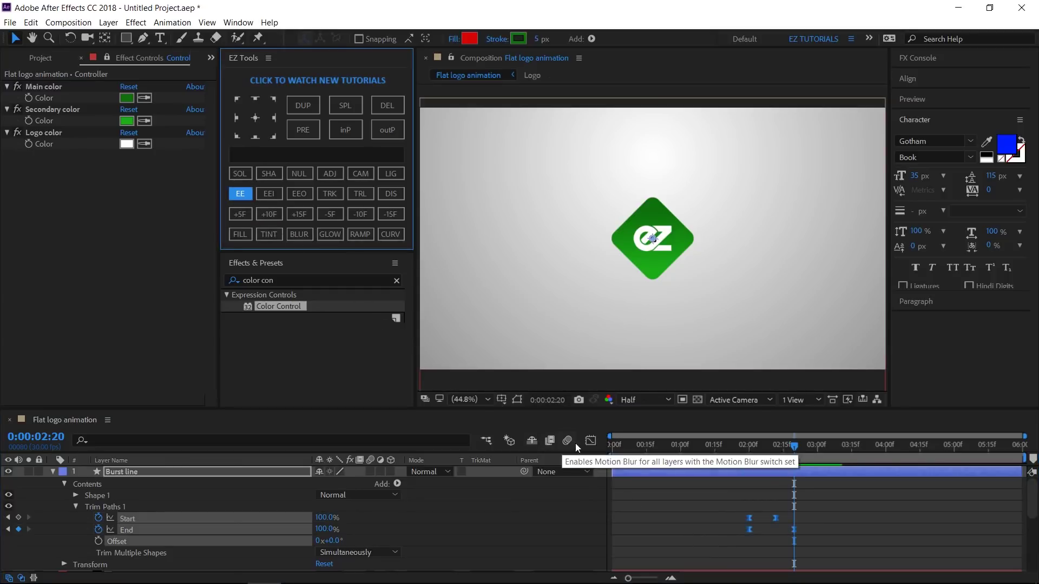
left_click(591, 440)
left_click_drag(806, 531, 739, 537)
left_click(591, 441)
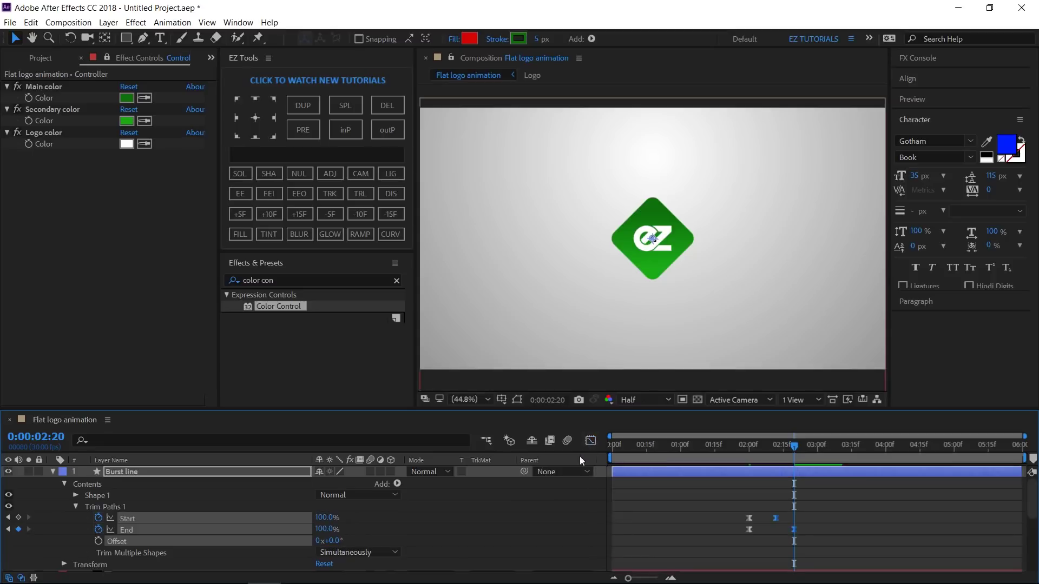
Step: Add a Repeater to the Burst line's contents and set its Copies to 5, with the current time at 0:00:02:06
left_click(77, 506)
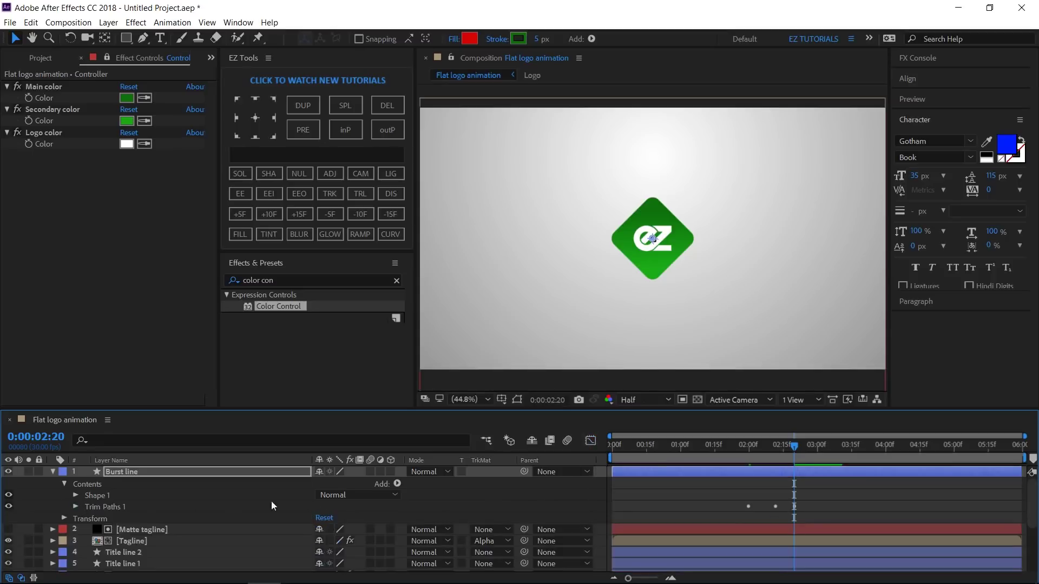
left_click(397, 484)
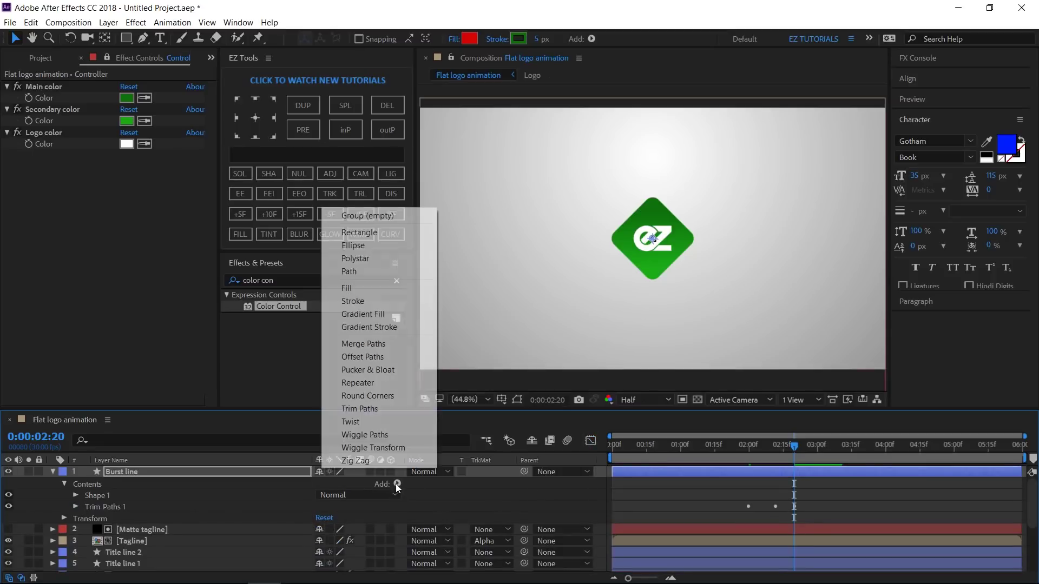
left_click(361, 383)
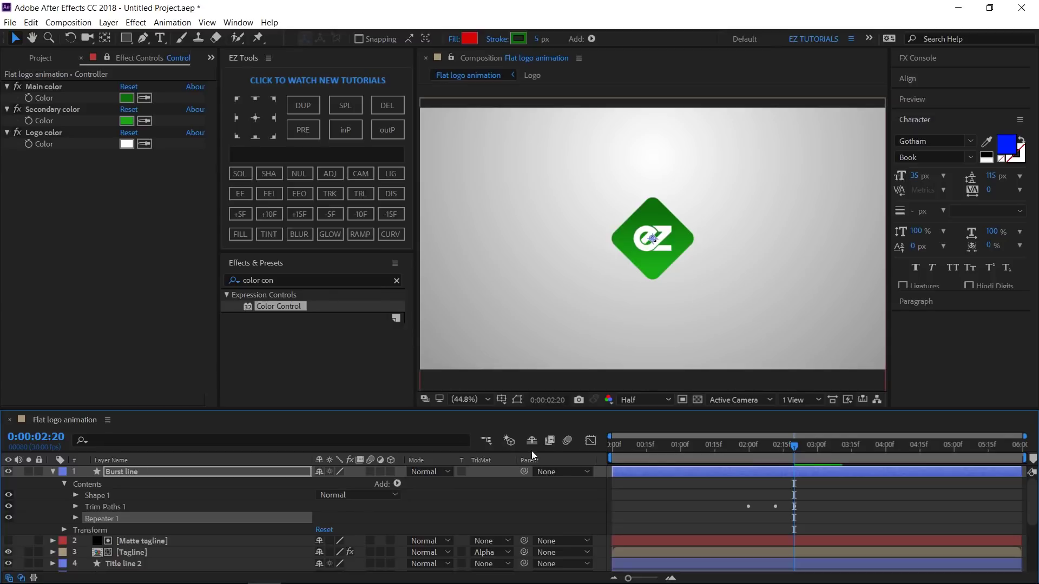
left_click(762, 444)
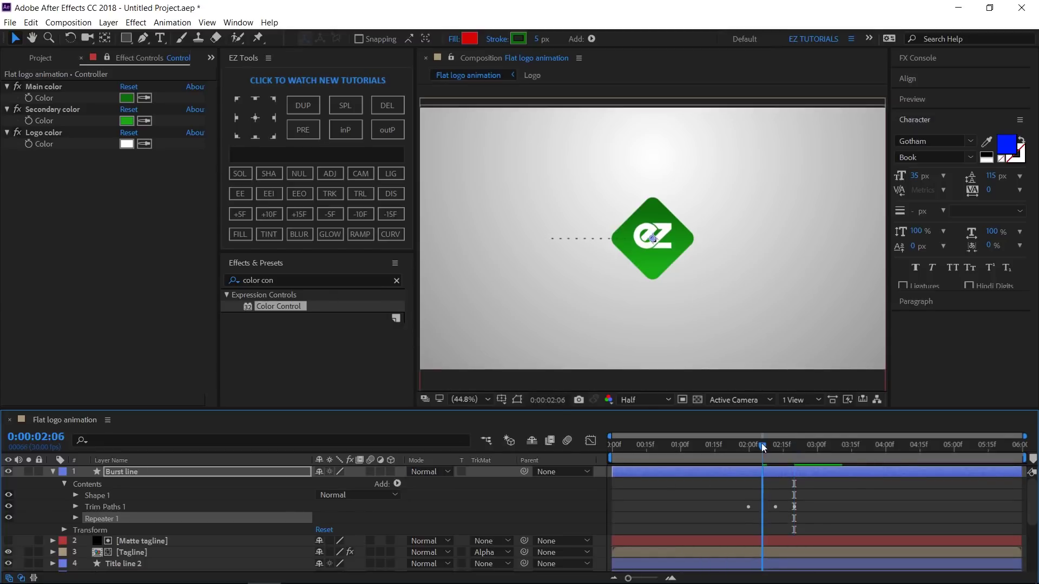
left_click(76, 518)
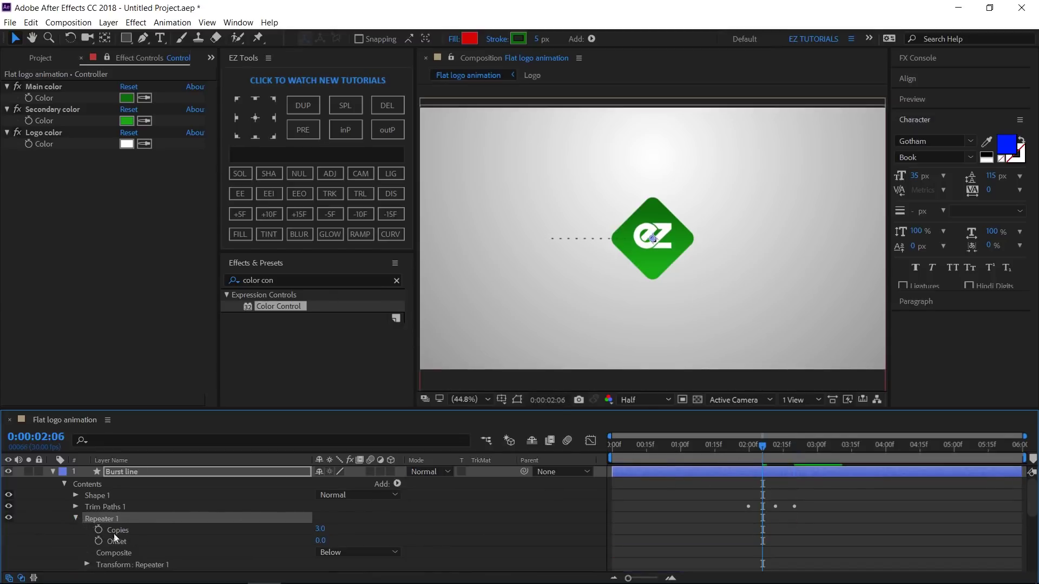
left_click(320, 529)
type("5")
key("Return")
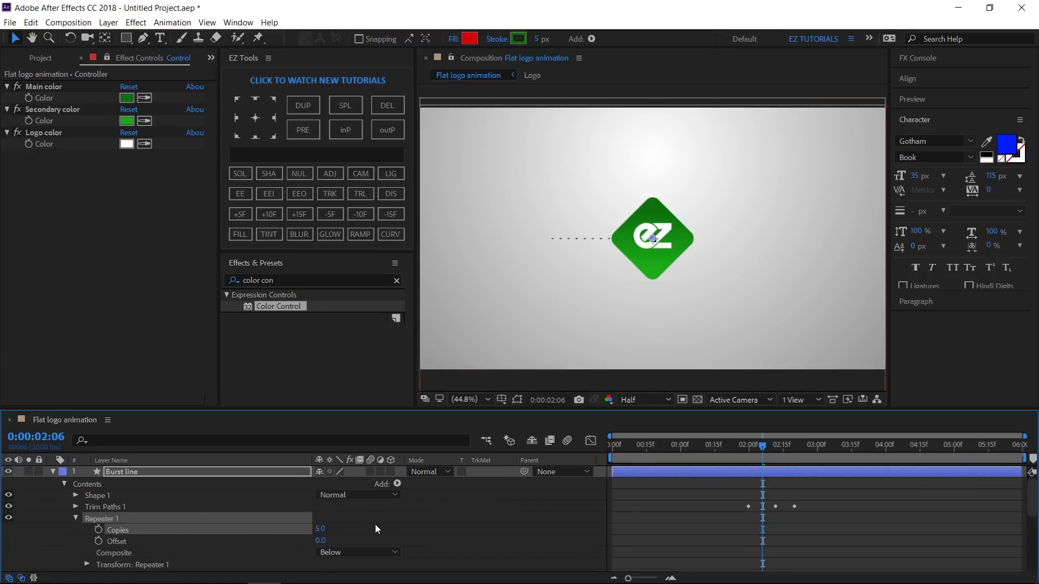
Step: Expand the Repeater's transform group and set its Position to 0,0
scroll(375, 525, "down", 3)
left_click(87, 531)
scroll(86, 531, "down", 3)
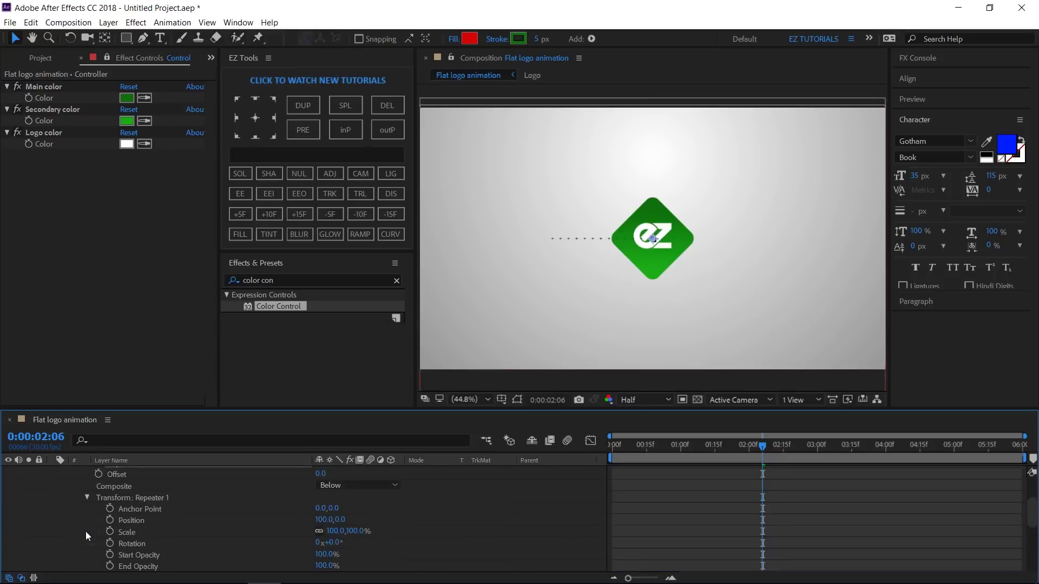
left_click(317, 519)
type("0")
key("Return")
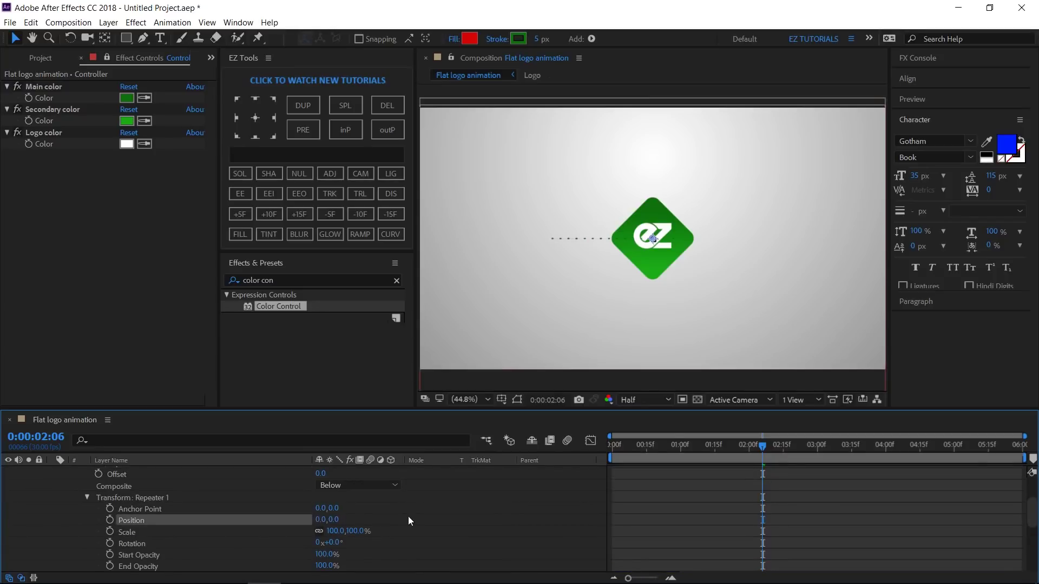
Step: Set the Repeater's transform Rotation to 45° and collapse the Burst line layer
left_click(340, 543)
type("45")
key("Return")
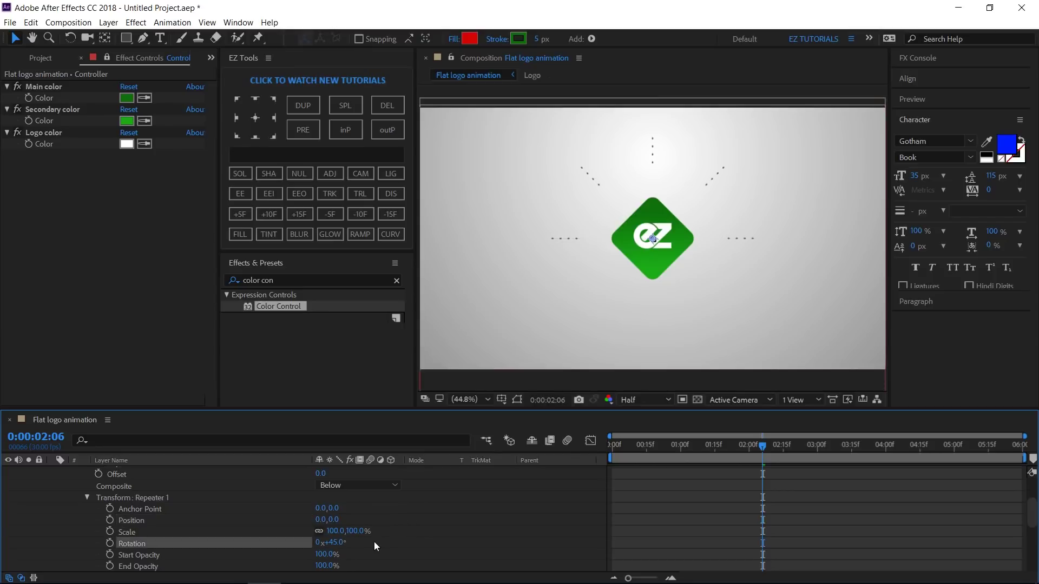
scroll(167, 508, "up", 3)
left_click(93, 517)
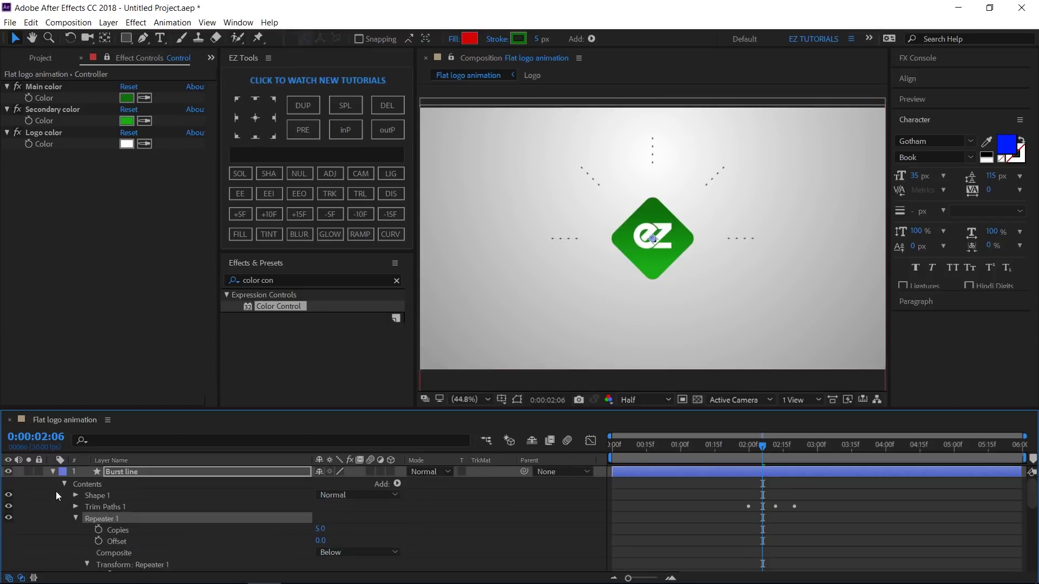
left_click(52, 472)
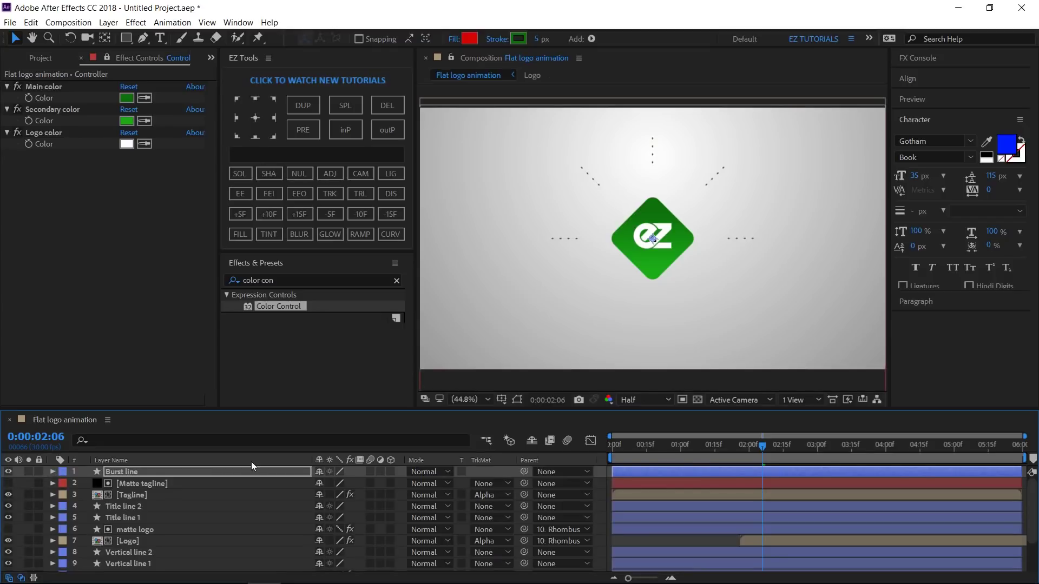
Step: Create a new shape layer above the Burst line and name it "Square fill"
left_click(269, 173)
left_click(134, 473)
key("Return")
type("Square fill")
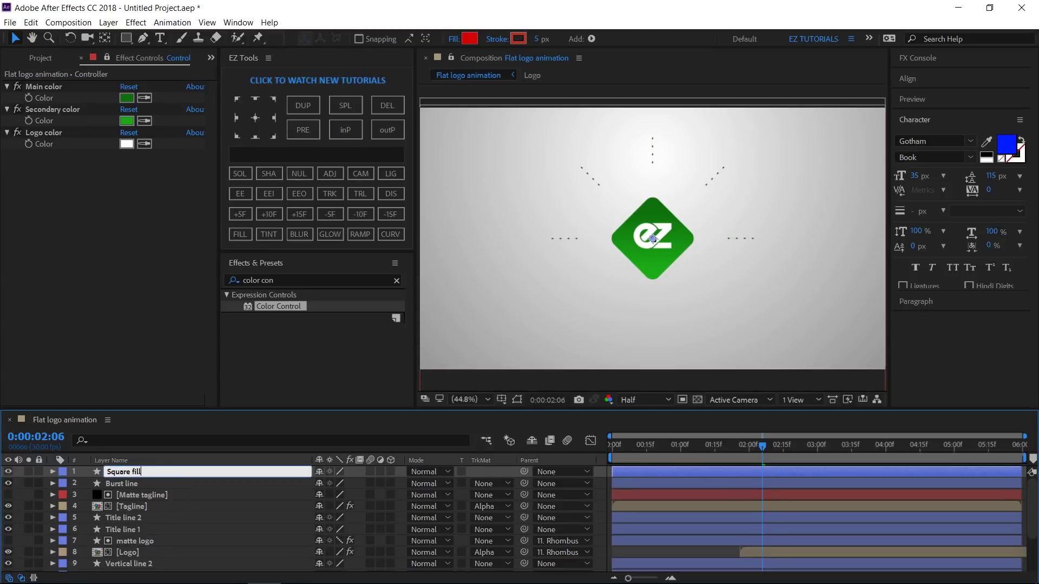
key("Return")
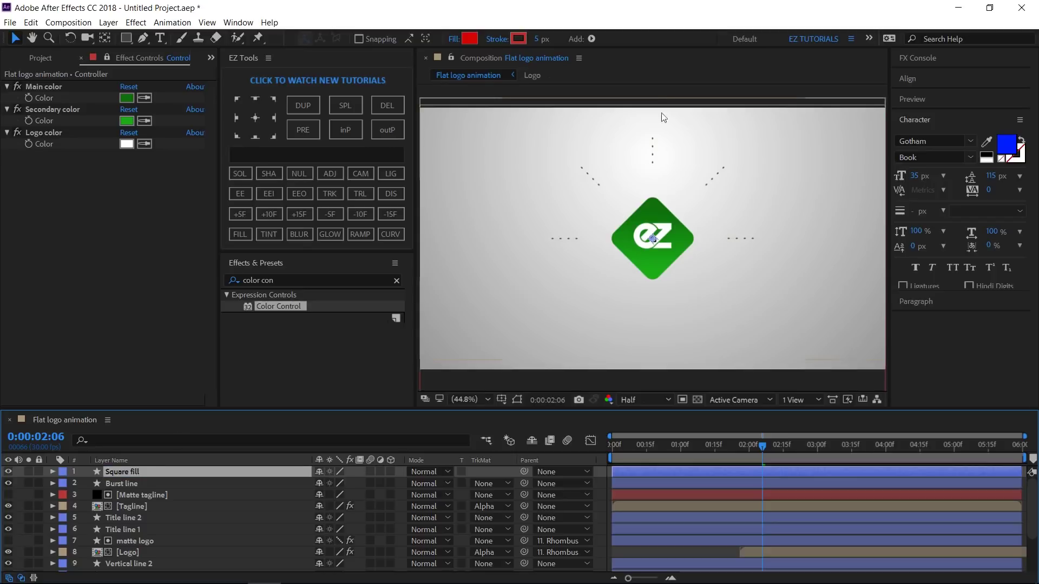
Step: Add a Rectangle path and a Fill to the Square fill layer
left_click(592, 37)
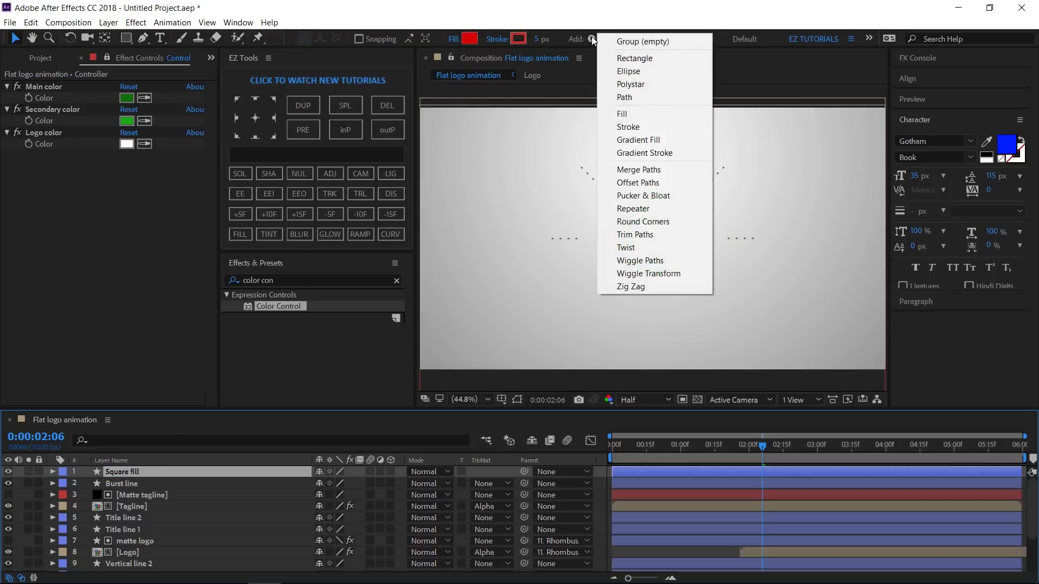
left_click(636, 58)
left_click(594, 38)
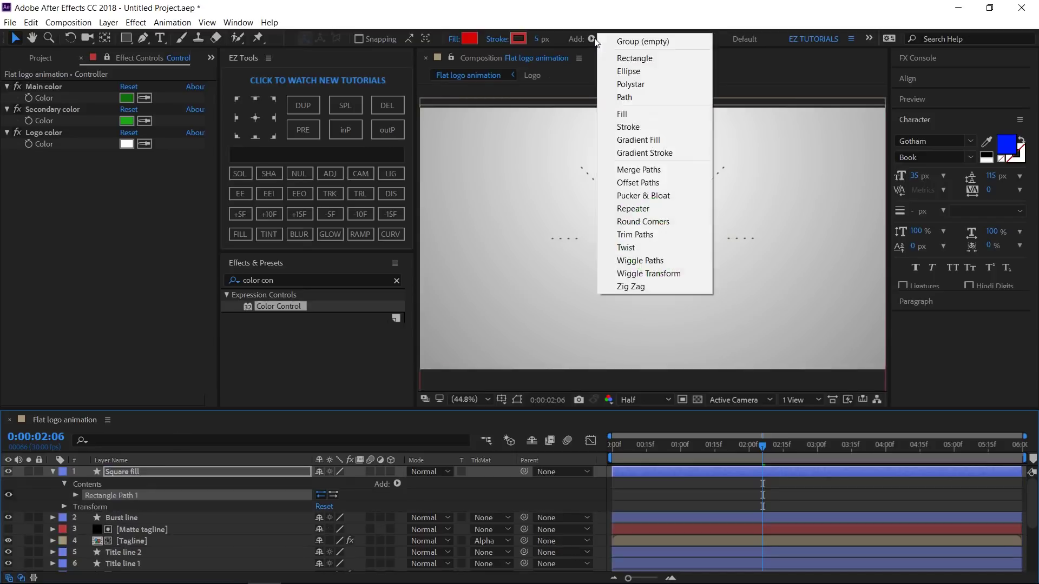
left_click(624, 116)
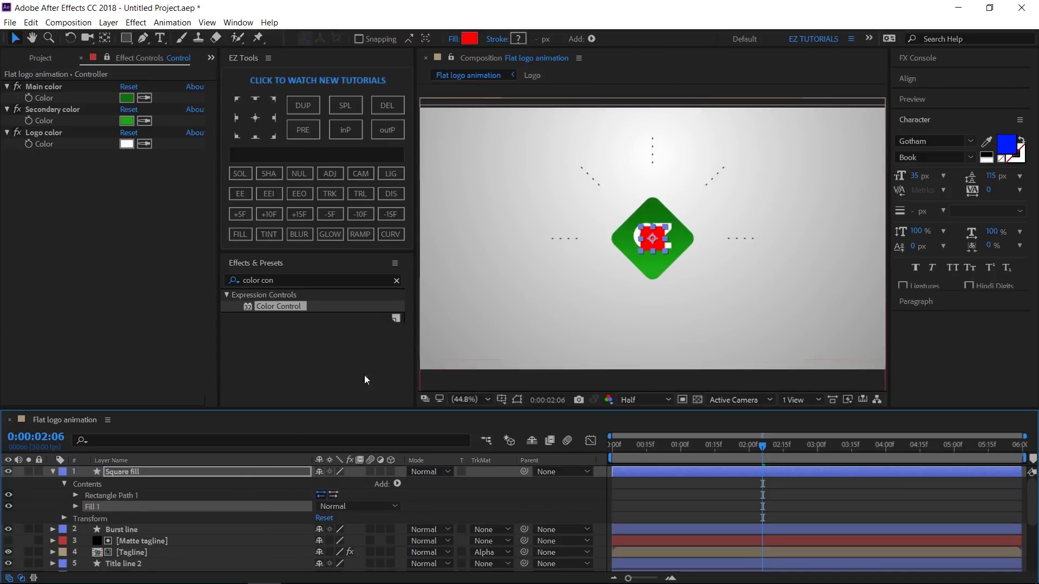
Step: Link the Square fill's Fill color by expression to the Main color control on the Controller layer
left_click(75, 507)
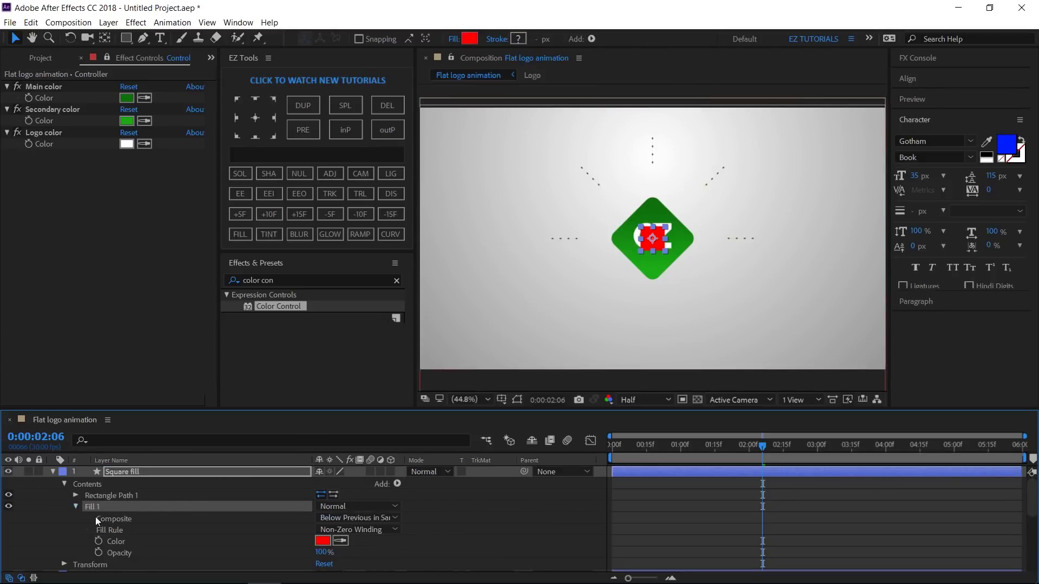
left_click(101, 540, "alt")
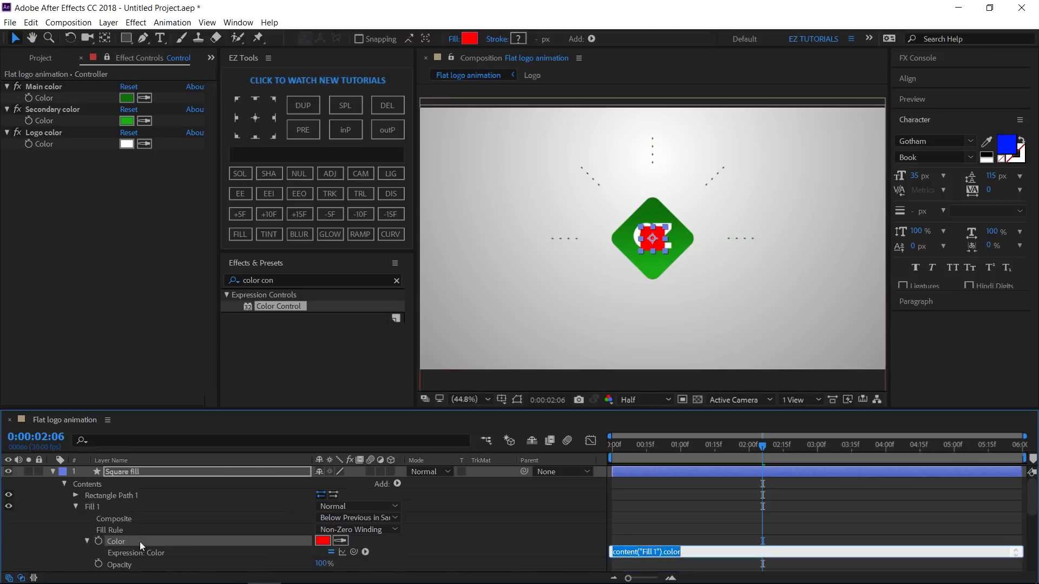
left_click_drag(354, 552, 63, 98)
left_click(106, 237)
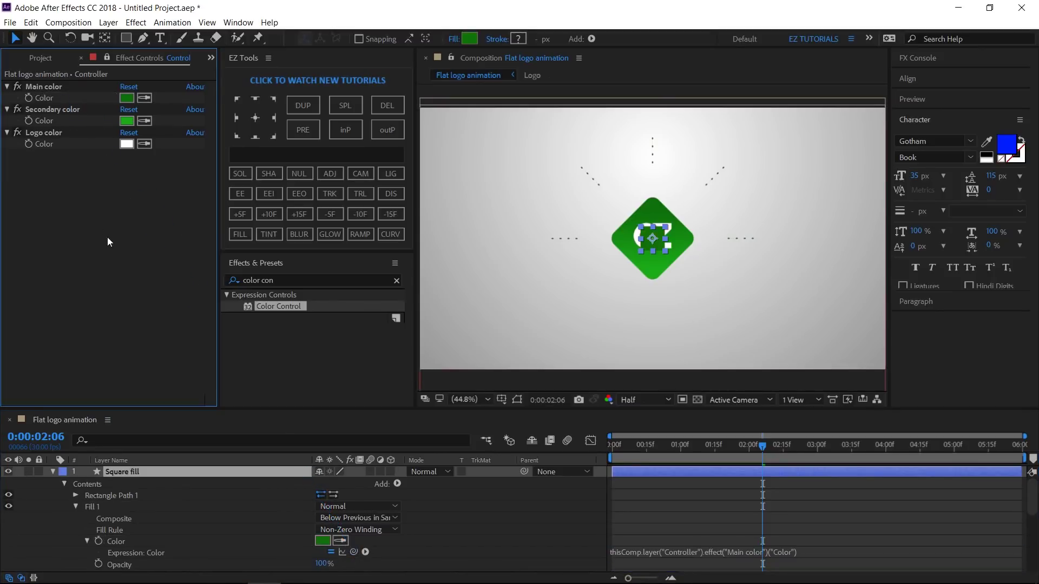
Step: Set the Square fill's Rectangle Path size to 30 by 30 and collapse the layer
left_click(76, 507)
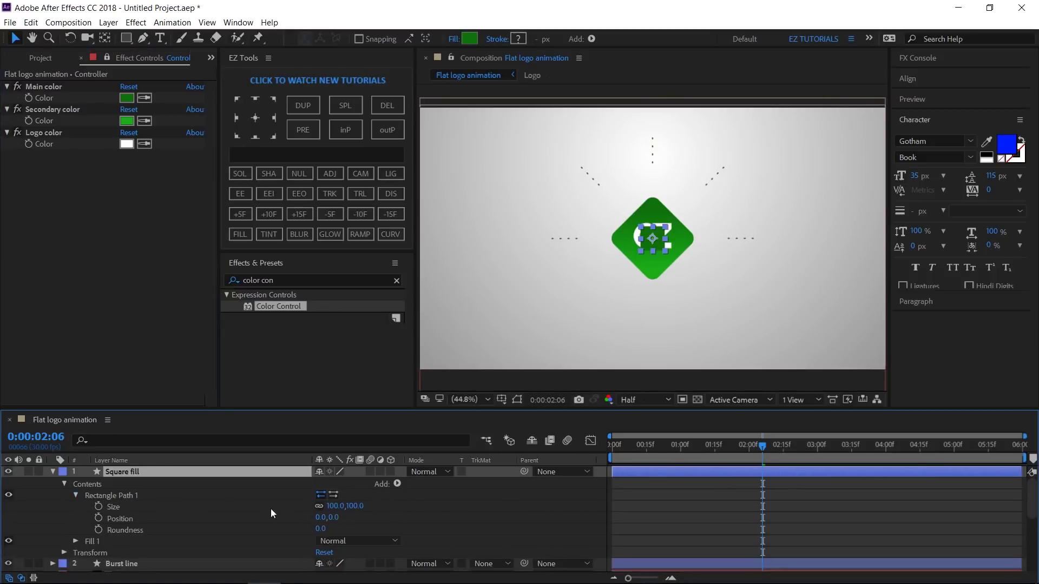
left_click(332, 507)
type("30")
key("Return")
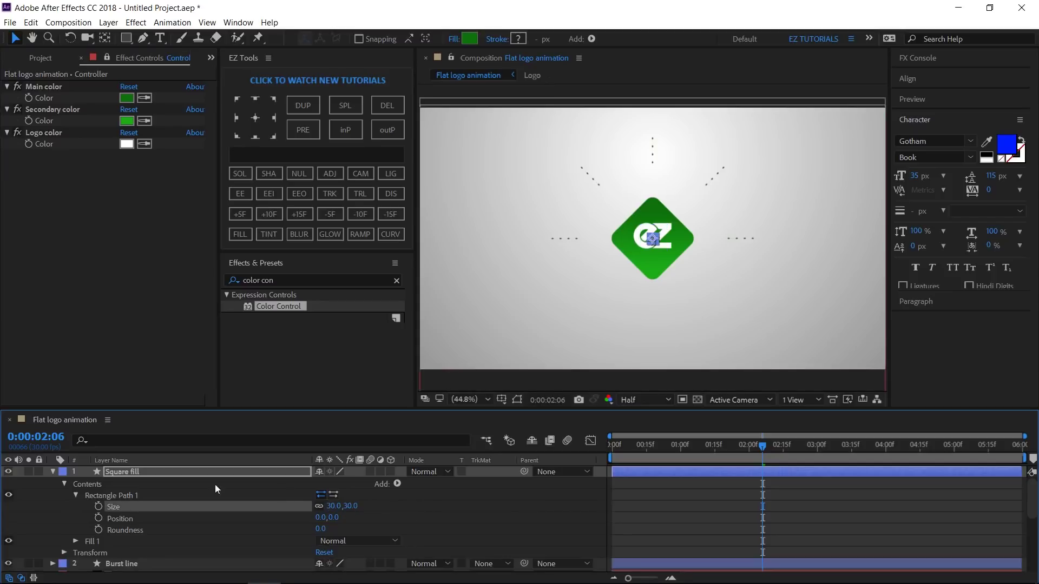
left_click(53, 473)
Step: At 0:00:02:00, add a starting Position keyframe to the Square fill layer
left_click(122, 472)
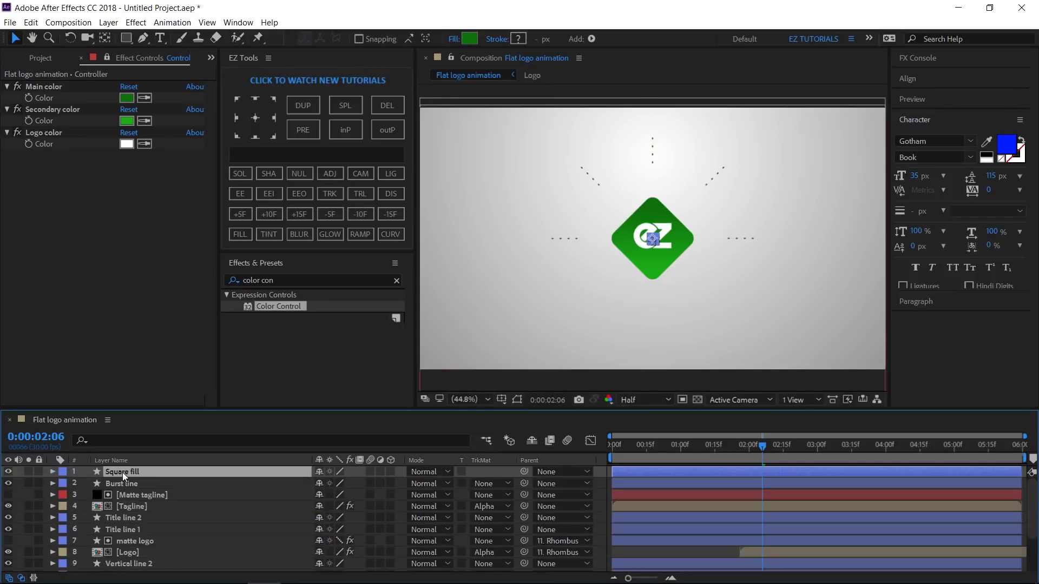
key("p")
key("alt+shift+j")
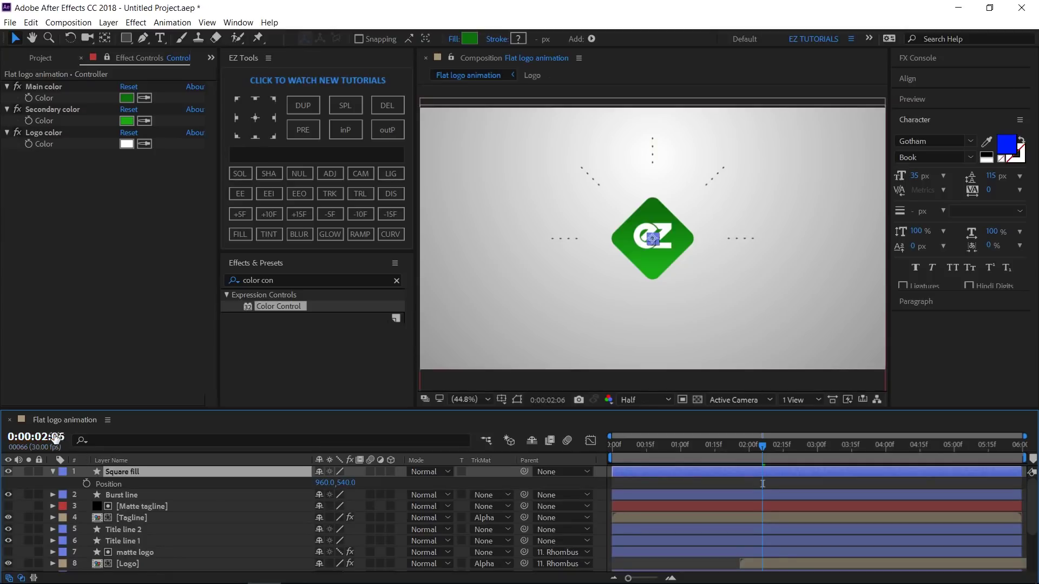
type("2:")
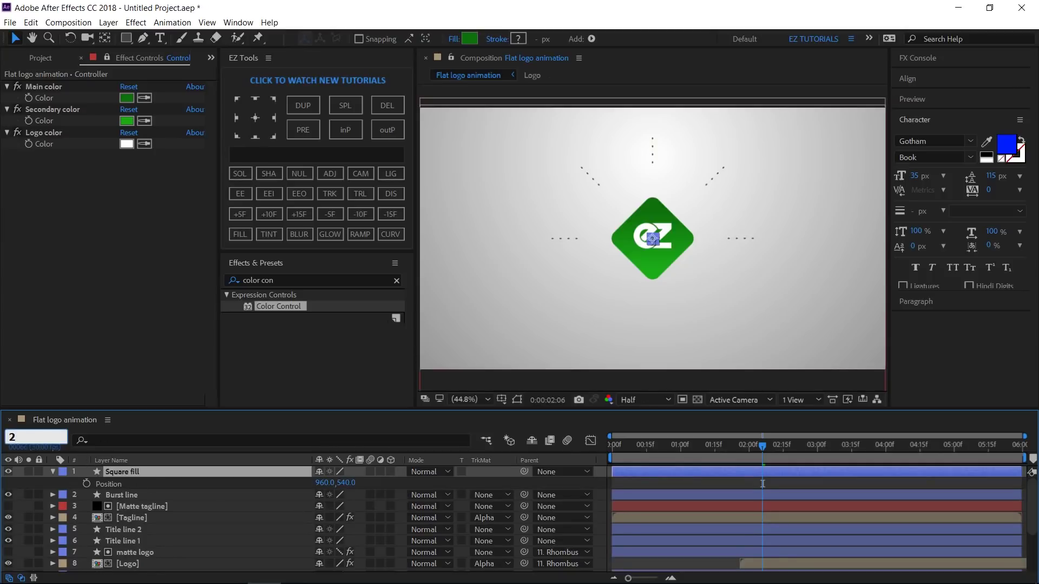
type("00")
key("Return")
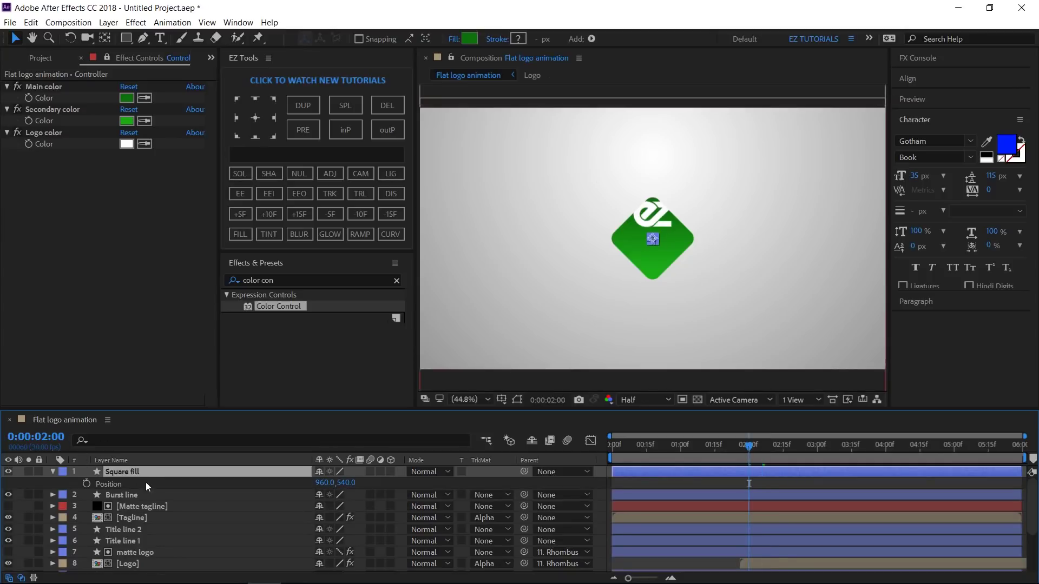
left_click(86, 484)
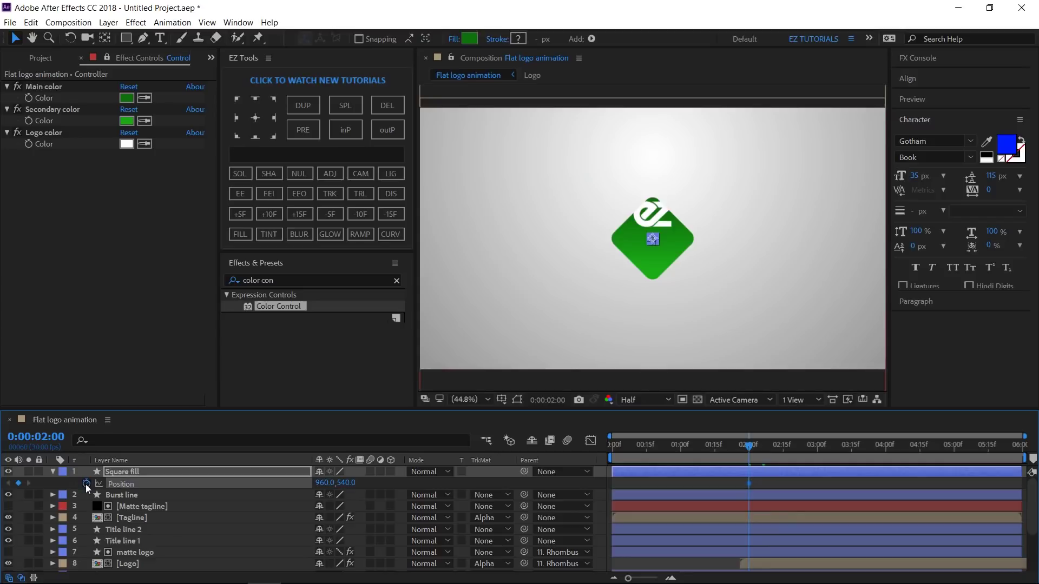
Step: Add starting Rotation and Opacity keyframes to the Square fill layer at 0:00:02:00, and show all its keyframed properties
key("r")
key("t")
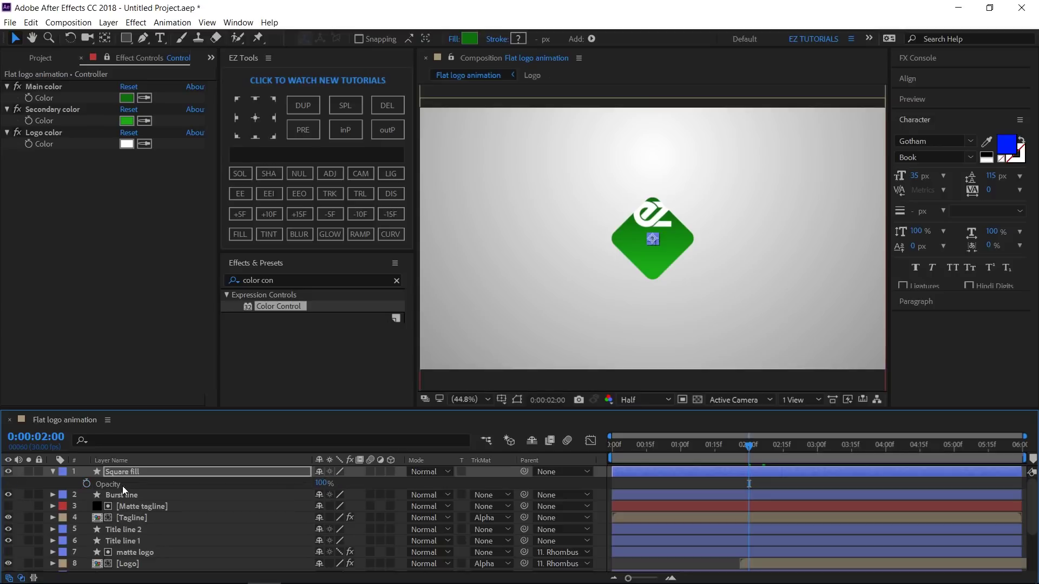
left_click(86, 484)
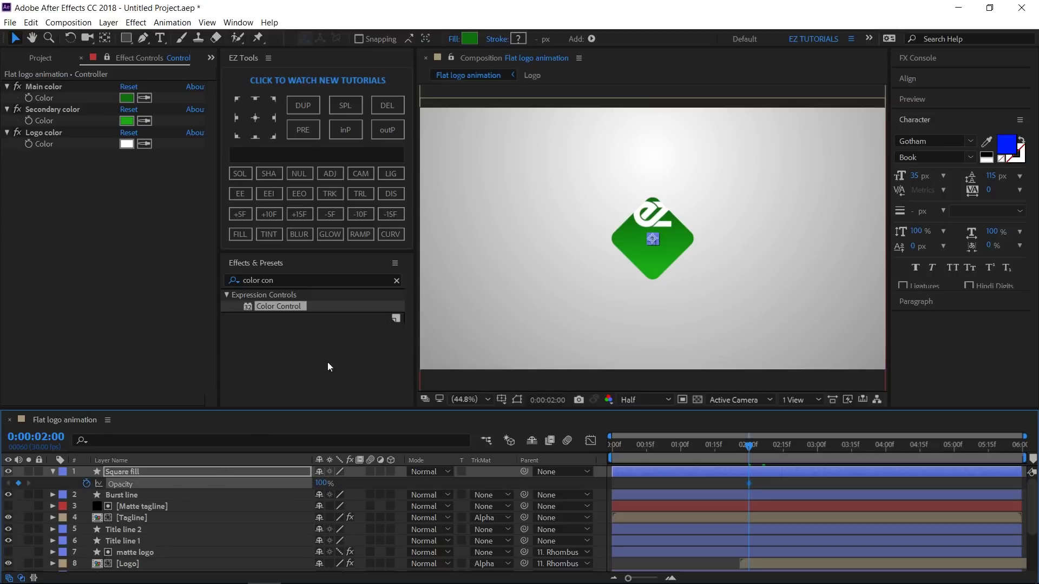
left_click(391, 194)
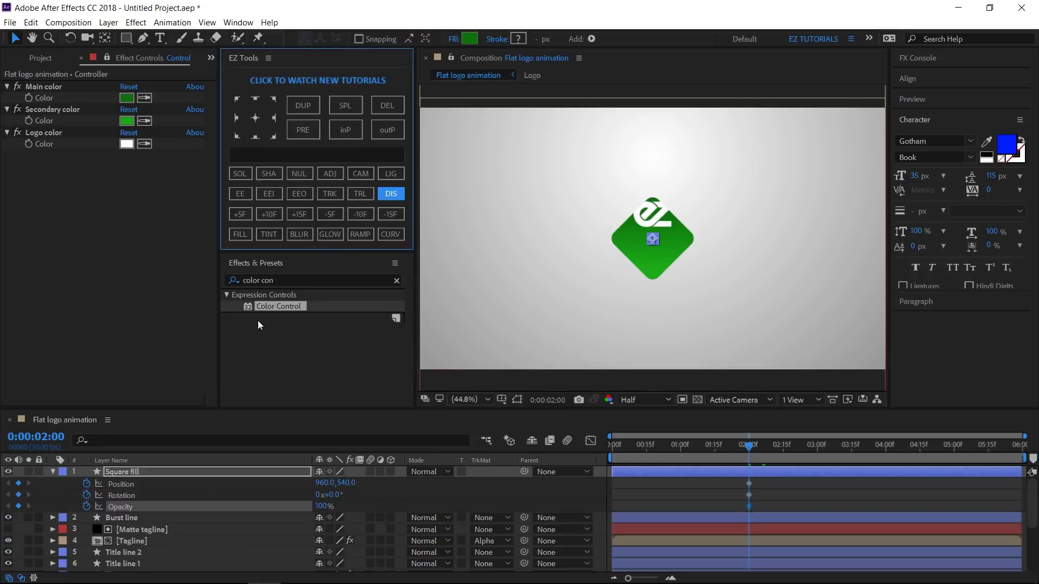
Step: At 0:00:03:10, set the Square fill layer's Opacity to 0% and its Rotation to 90°
left_click(56, 436)
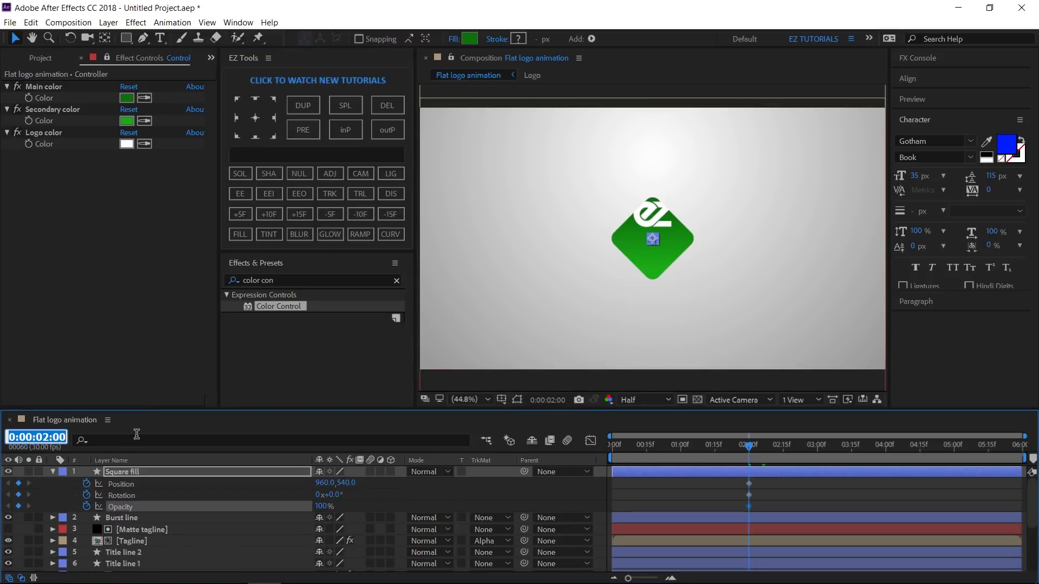
type("3.10")
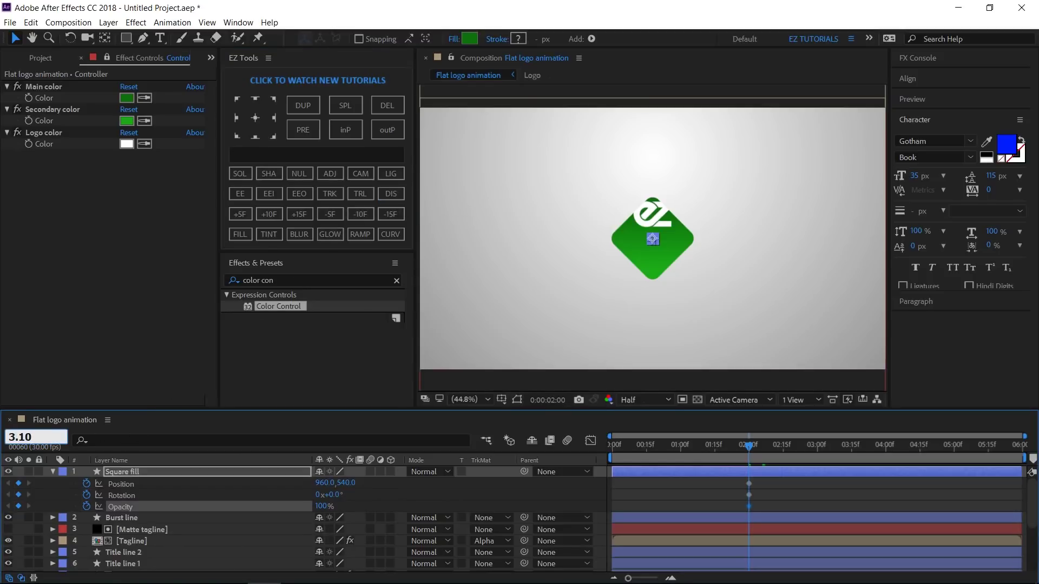
key("Return")
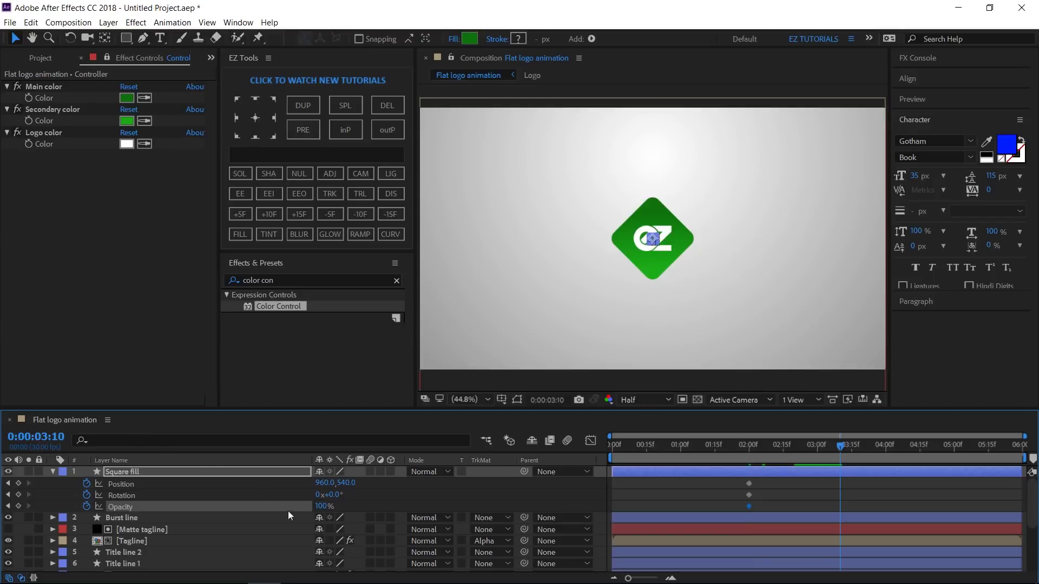
left_click(323, 506)
type("0")
key("Return")
left_click(332, 496)
type("90")
key("Return")
Step: Set the Square fill layer's Position to 590, 505 at 0:00:03:10
left_click(323, 483)
type("590")
key("Tab")
type("505")
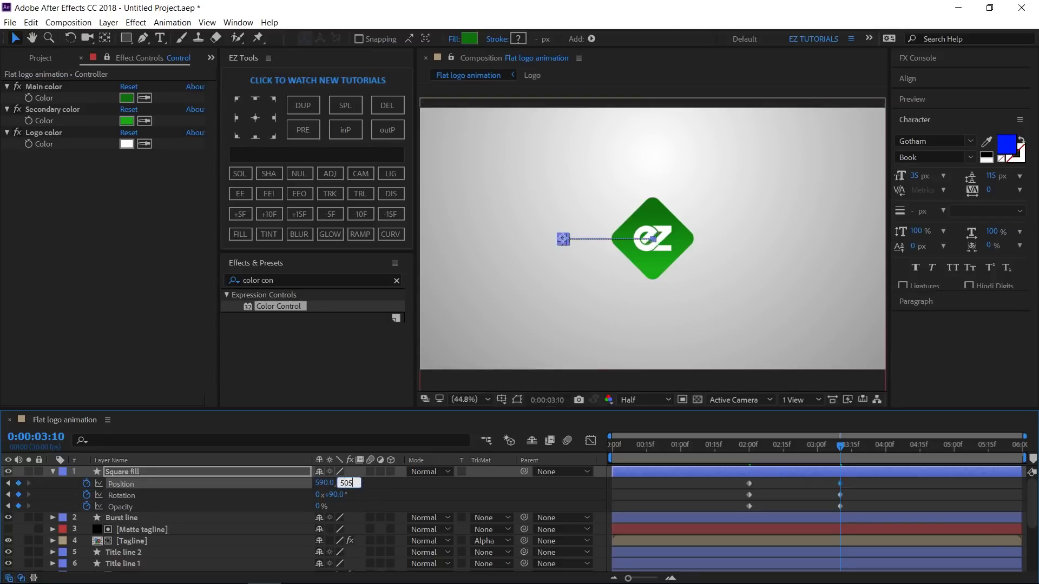
key("Return")
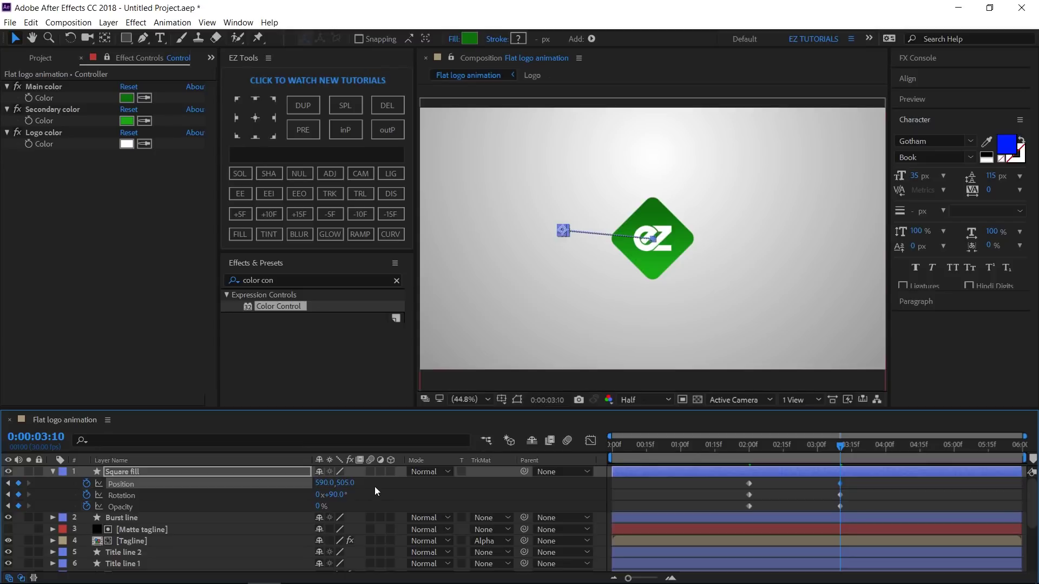
Step: Shift the Square fill's starting Opacity keyframe to 0:00:03:00, and ease its Position keyframes with a fast start and long slow finish
left_click(365, 211)
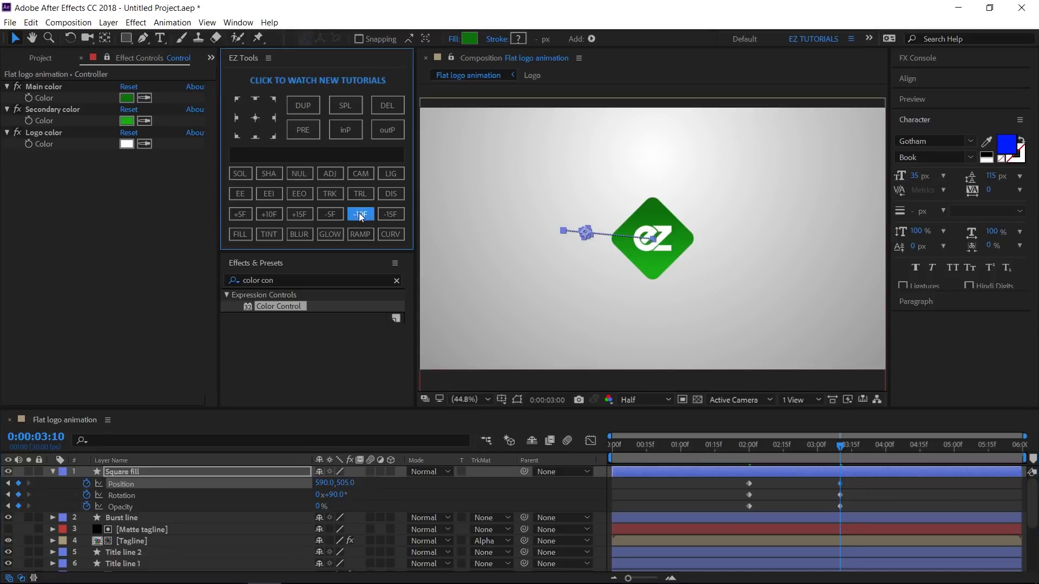
left_click_drag(749, 506, 817, 511)
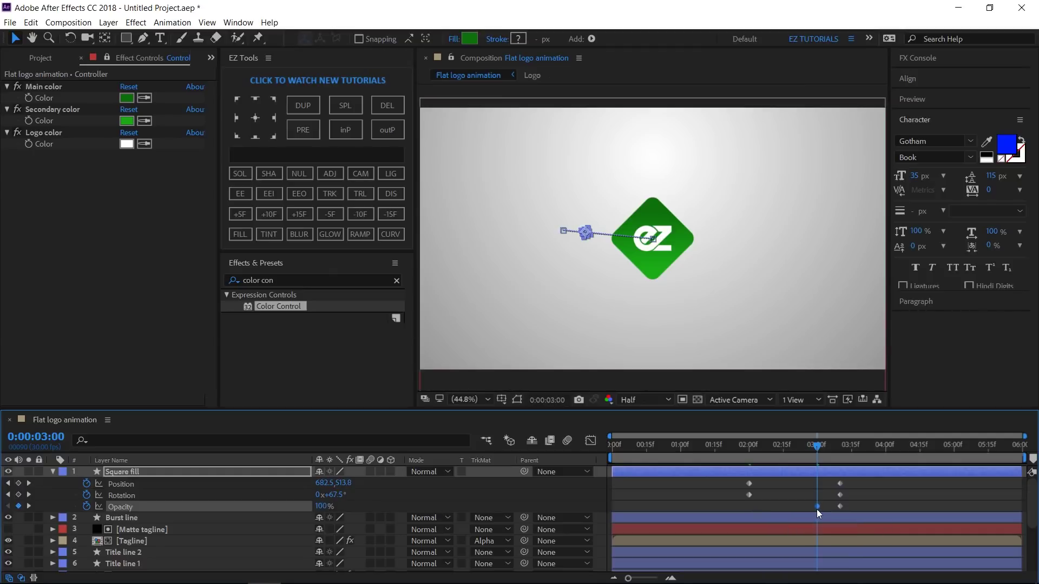
left_click_drag(851, 479, 744, 492)
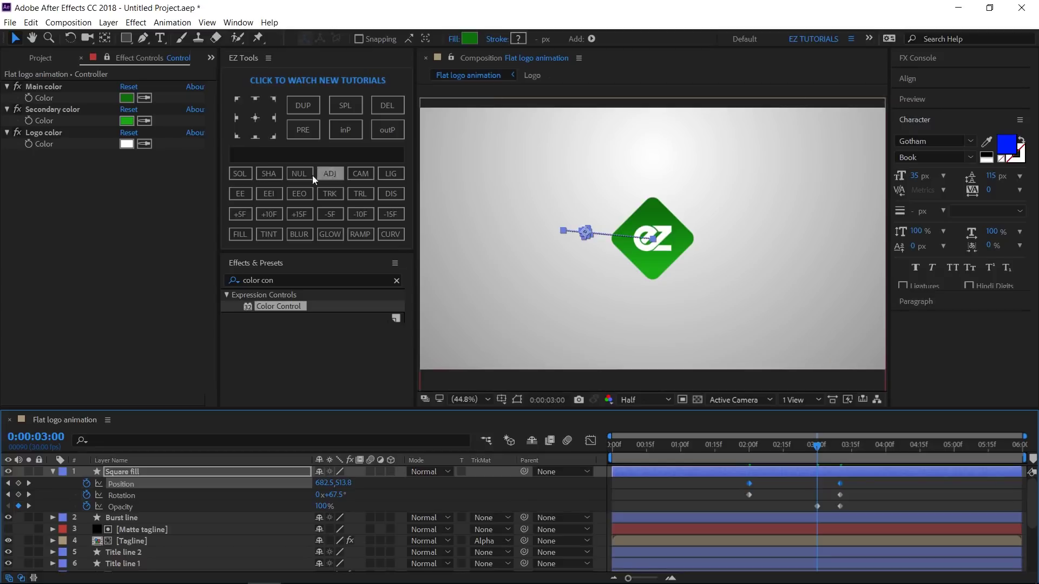
left_click(241, 193)
left_click(591, 441)
left_click_drag(857, 536, 751, 545)
left_click(590, 443)
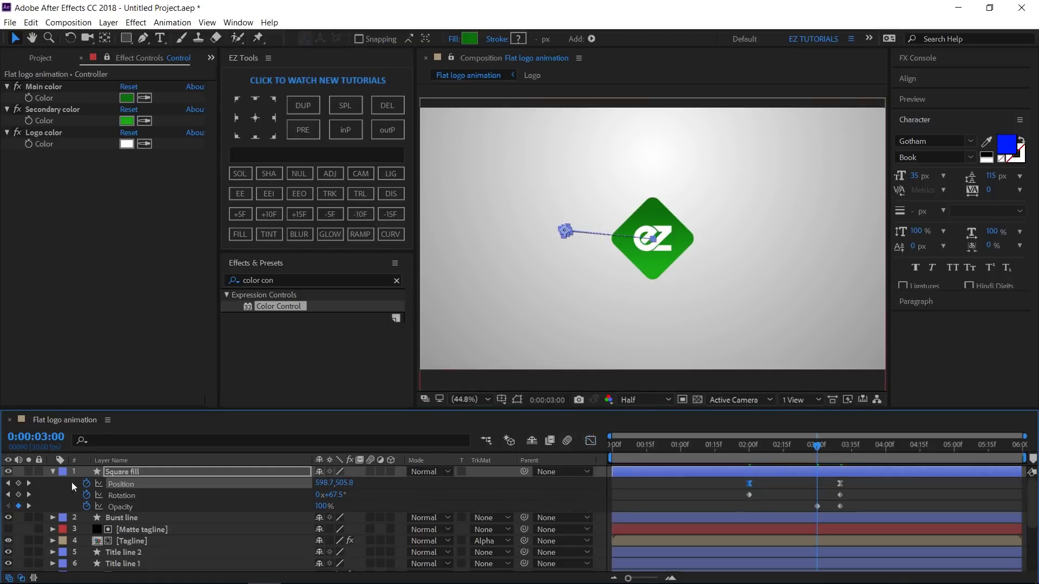
left_click(52, 471)
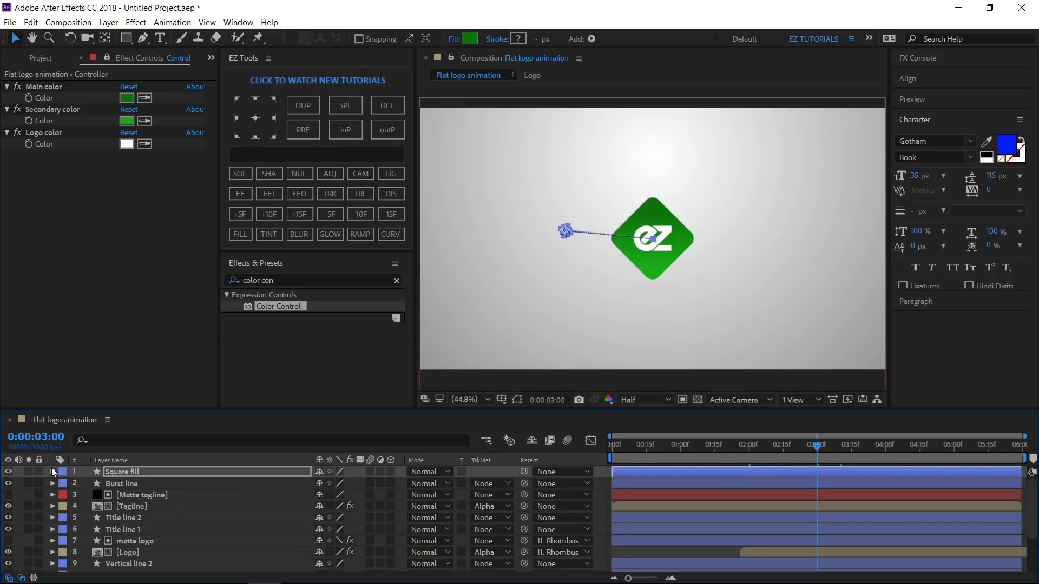
Step: Create a new shape layer and name it Square outline
left_click(276, 174)
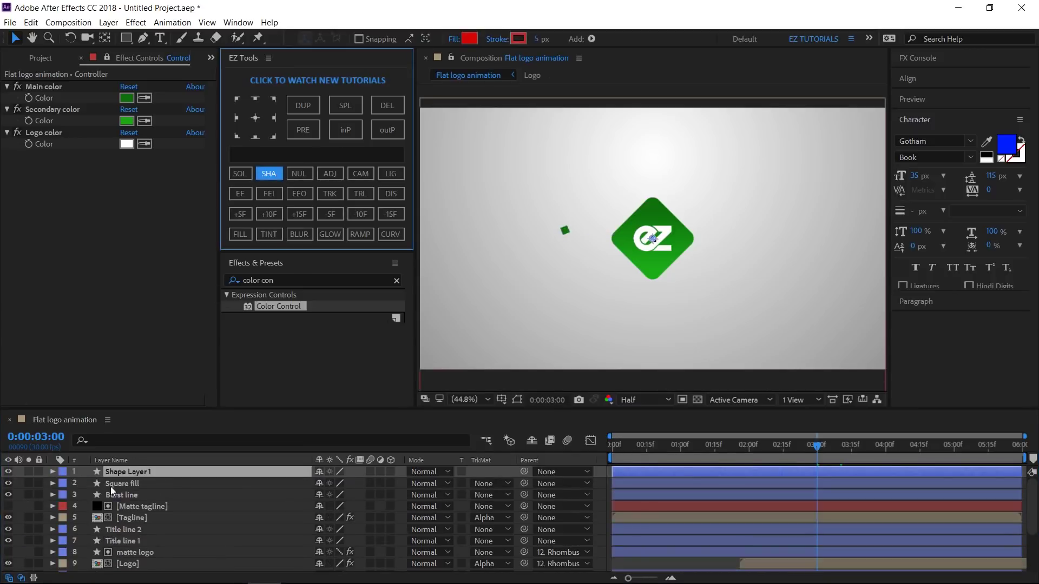
left_click(121, 471)
key("Return")
type("S")
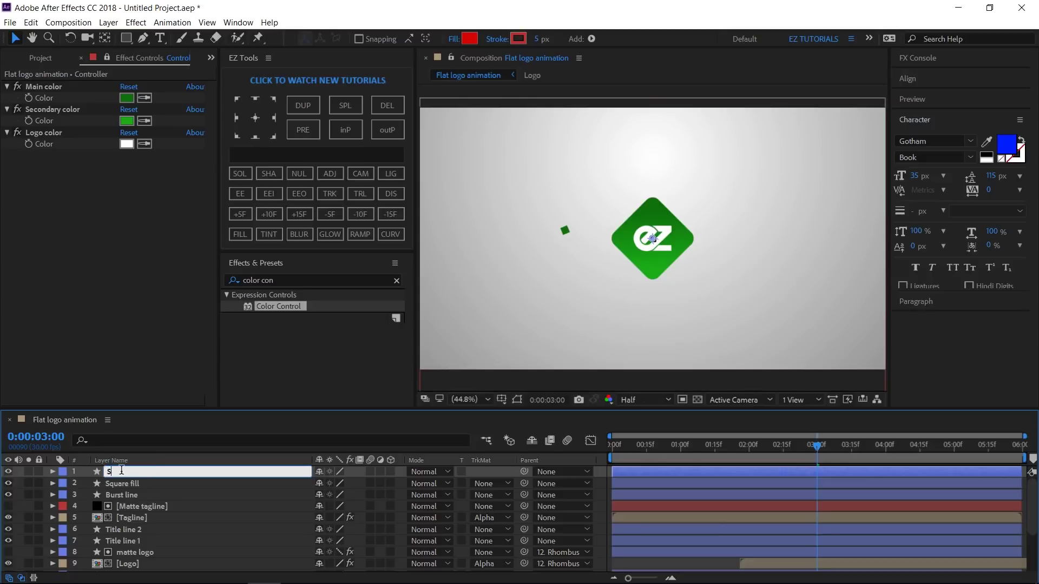
type("quare outline")
key("Return")
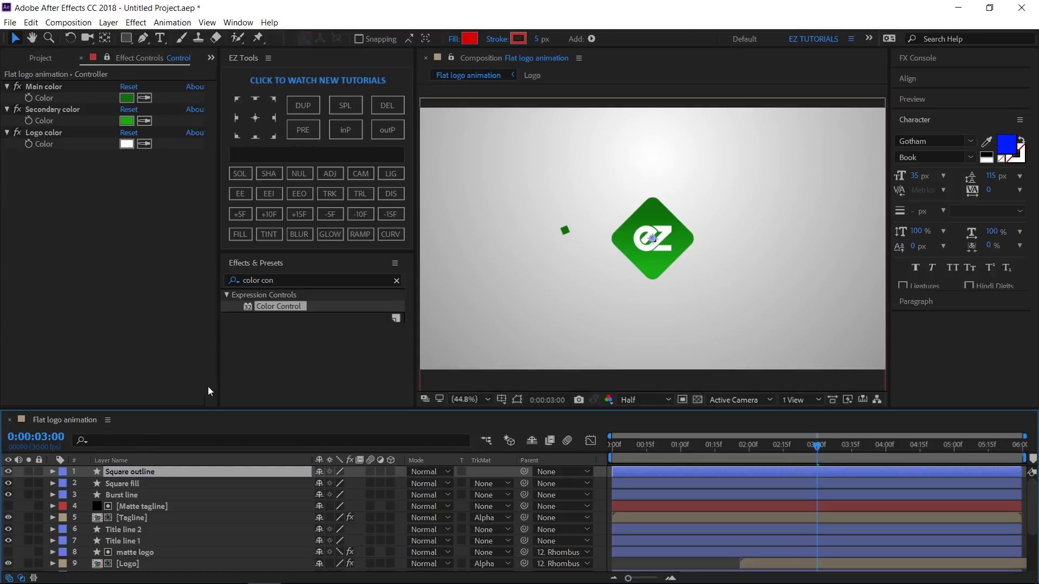
Step: Add a Rectangle path and a Stroke to the Square outline layer
left_click(591, 38)
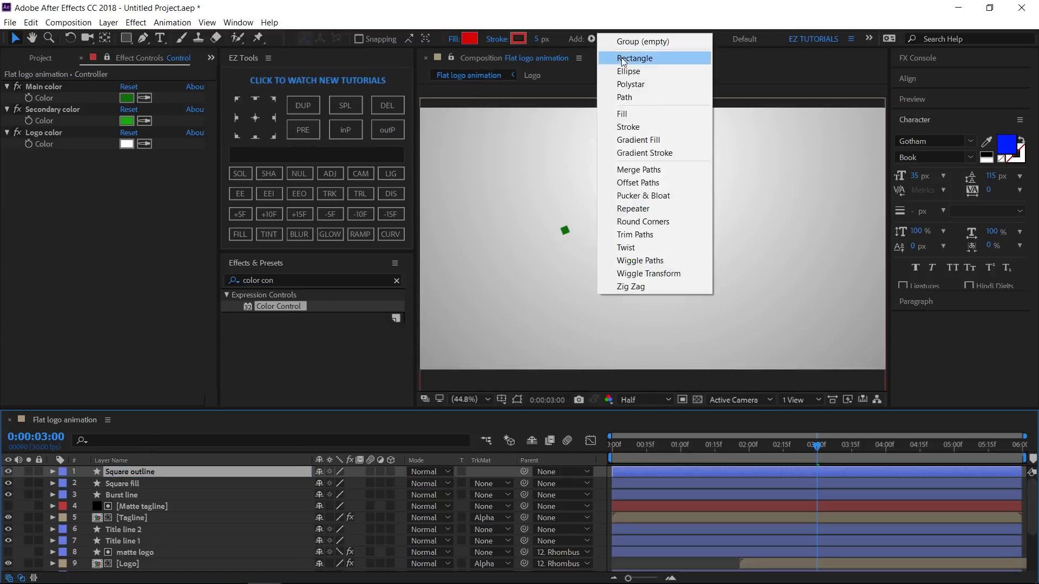
left_click(628, 58)
left_click(593, 40)
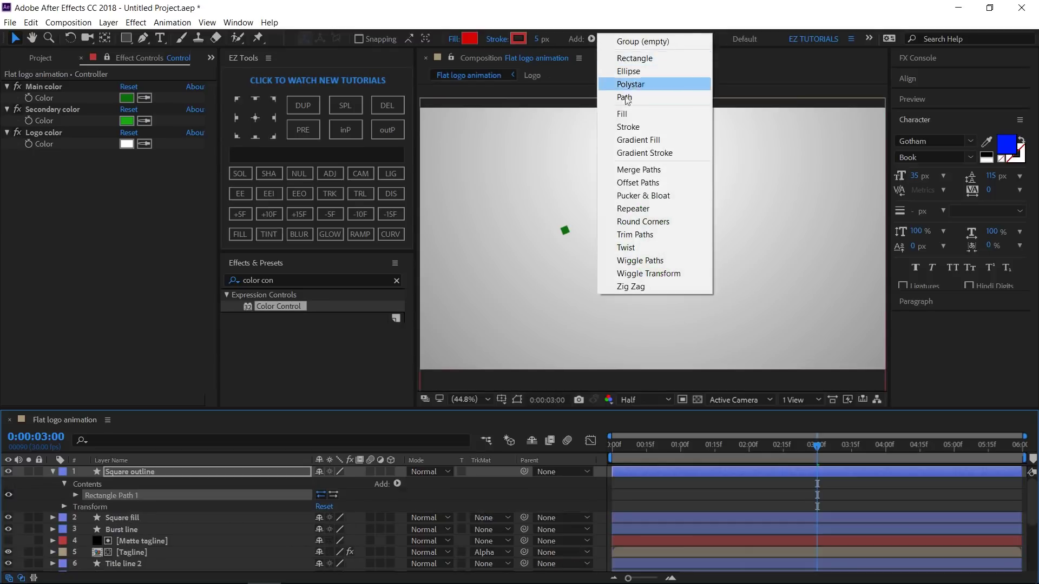
left_click(627, 127)
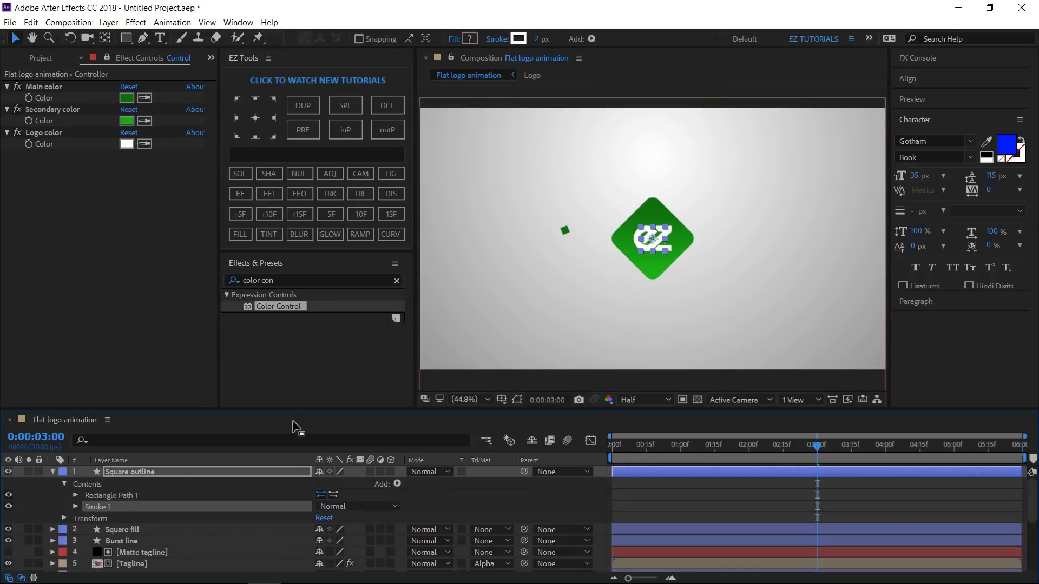
Step: At 0:00:02:00, add a Size keyframe of 0 by 0 to the Square outline's Rectangle Path
left_click(76, 495)
left_click(53, 444)
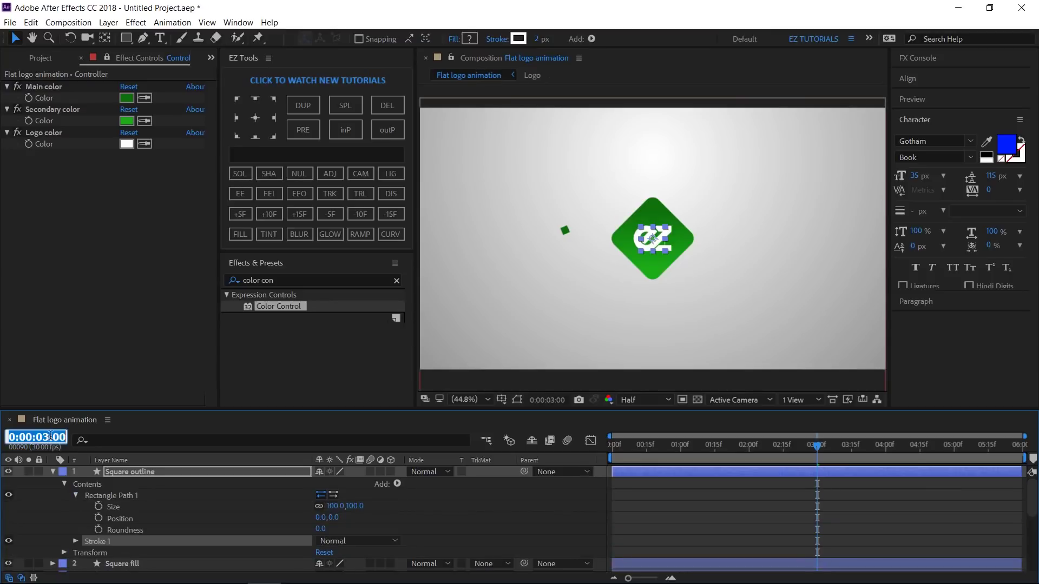
type("2.0")
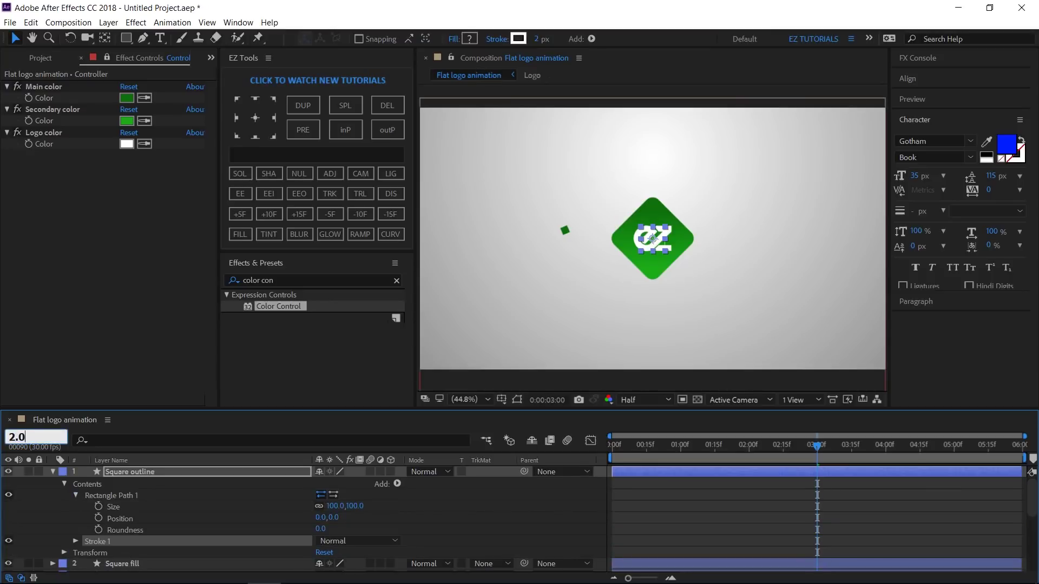
key("Return")
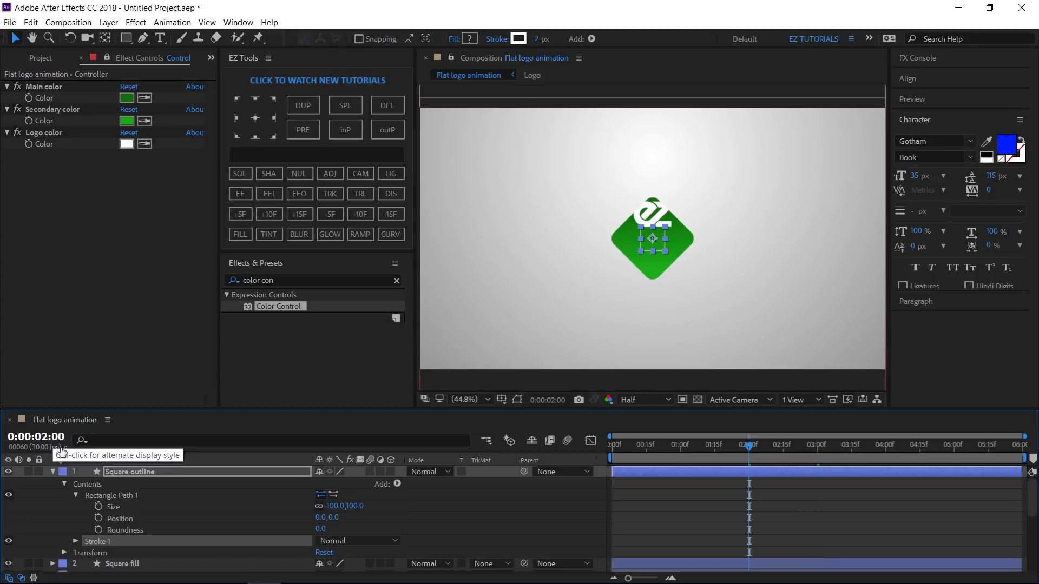
left_click(98, 507)
left_click(334, 505)
type("0")
key("Return")
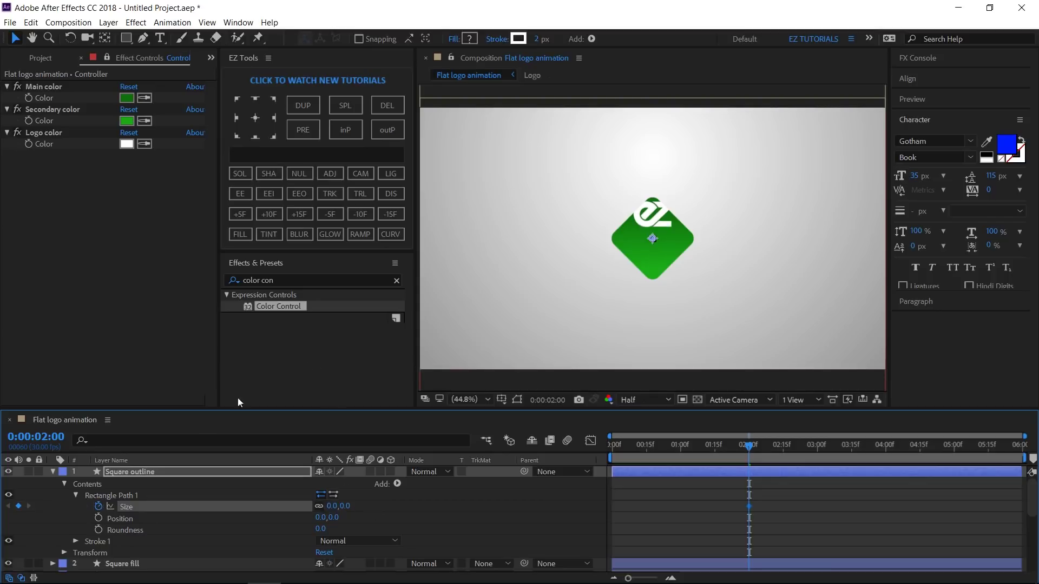
Step: At 0:00:03:10, set the Square outline's Rectangle Path size to 35 by 35, and apply Easy Ease to both Size keyframes
left_click(36, 437)
type("3.10")
key("Return")
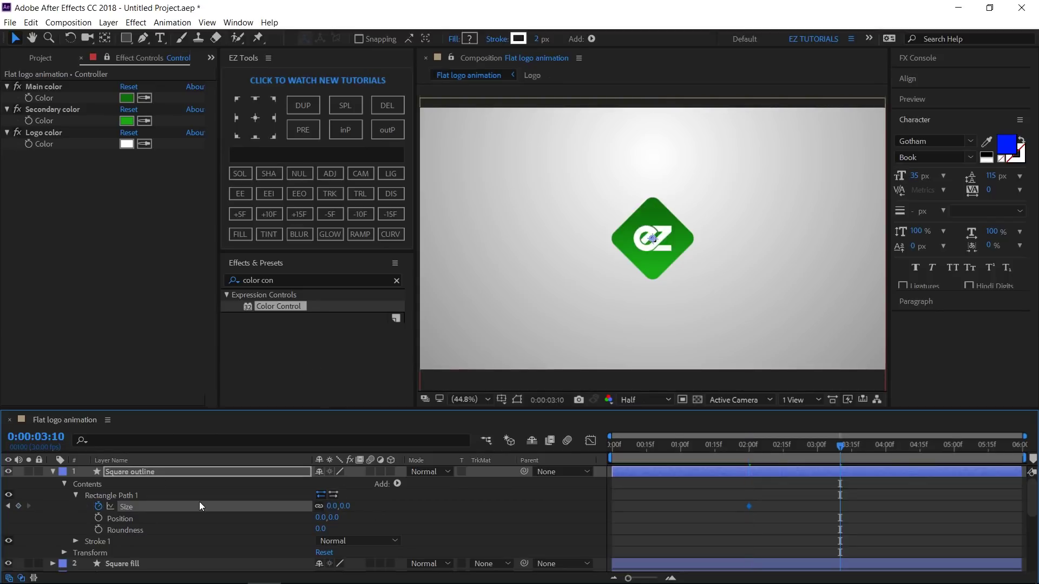
left_click(330, 506)
type("35")
key("Return")
left_click_drag(850, 504, 720, 507)
left_click(240, 193)
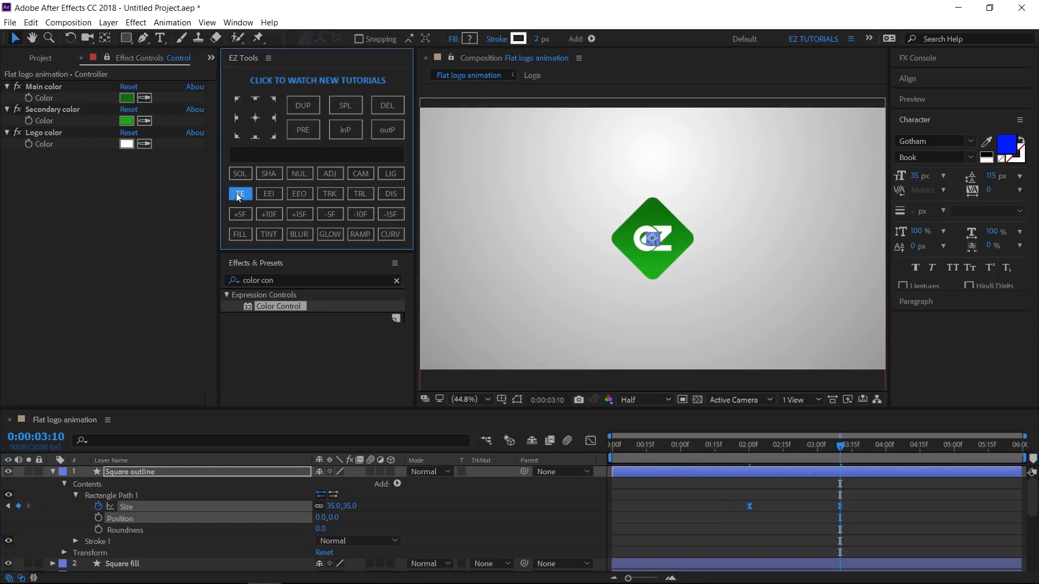
Step: Link the Square outline's Stroke color by expression to the Main color control on the Controller layer
left_click(75, 496)
left_click(75, 507)
scroll(74, 509, "down", 1)
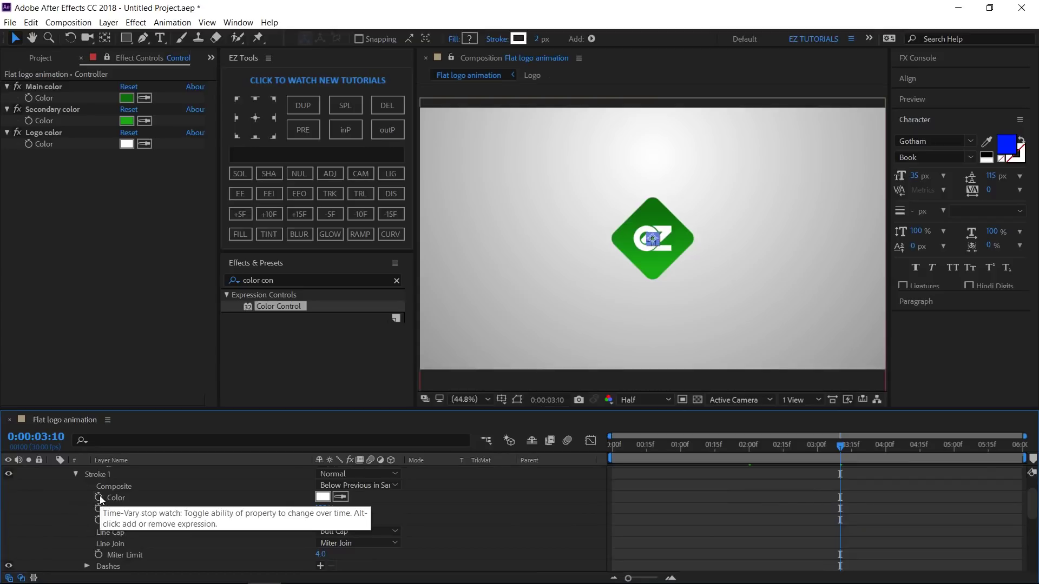
left_click(99, 497, "alt")
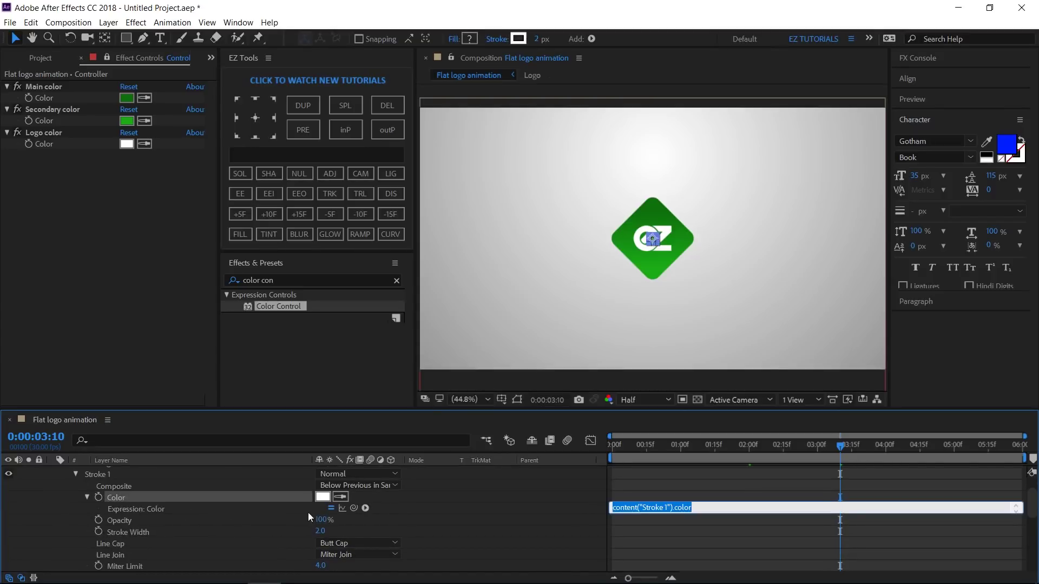
left_click_drag(353, 508, 47, 98)
left_click(76, 301)
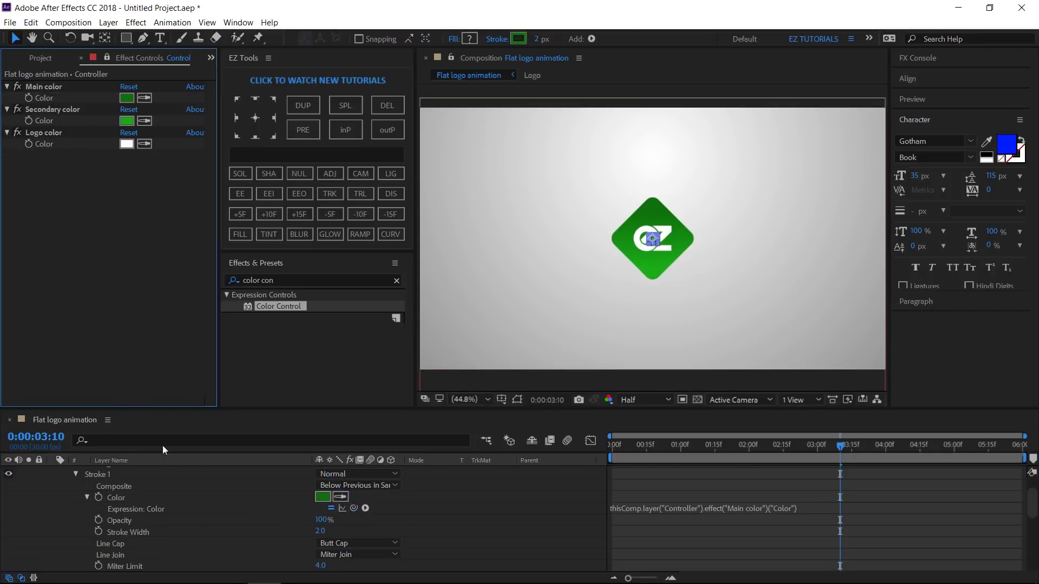
Step: Add a Stroke Width keyframe of 0 to the Square outline at 0:00:03:10
left_click(100, 531)
left_click(320, 531)
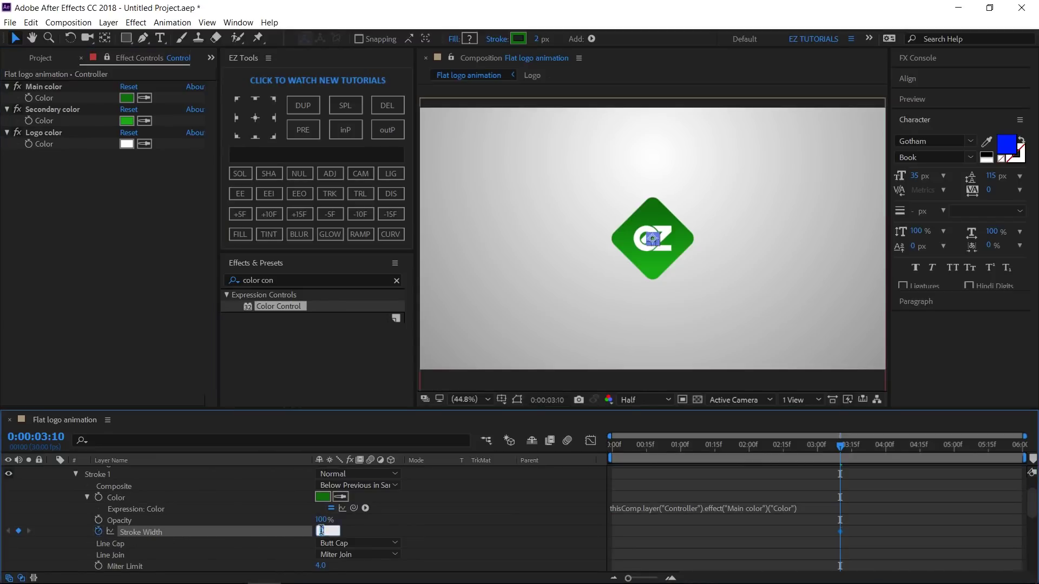
type("0")
key("Return")
Step: At 0:00:02:00, set the Square outline's Stroke Width to 15
left_click(63, 445)
type("2")
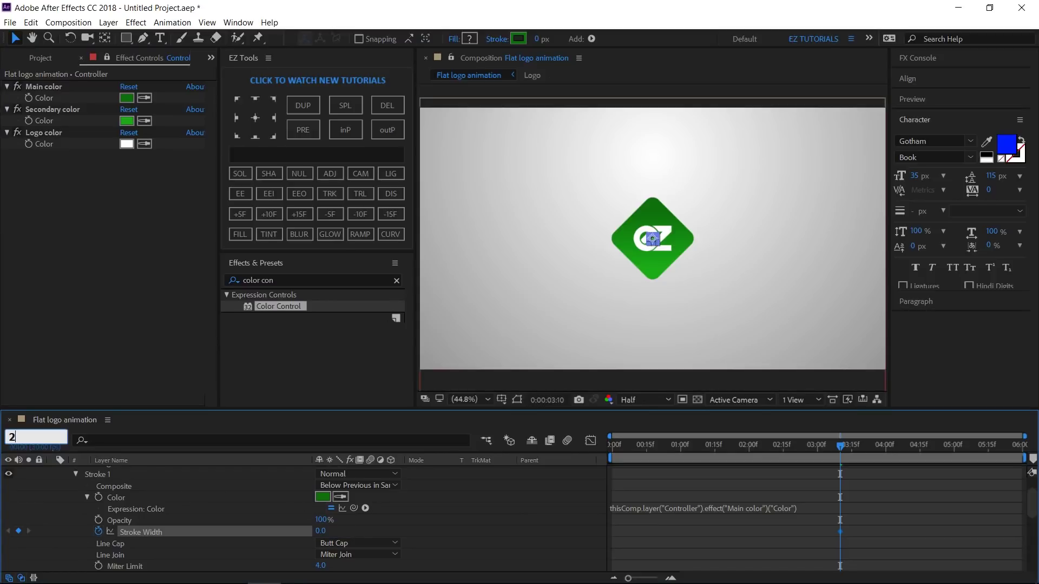
type(".00")
key("Return")
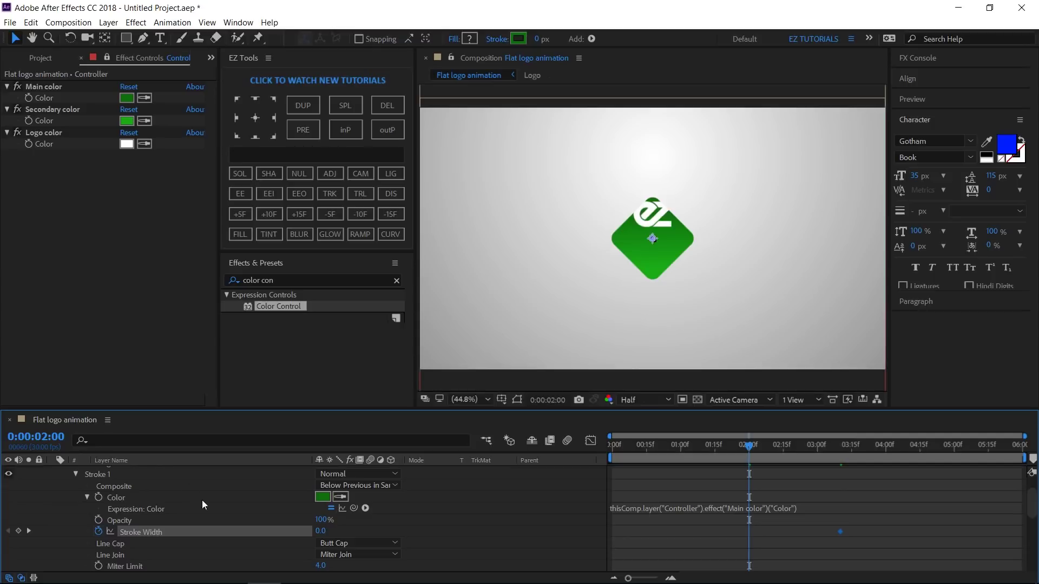
left_click(319, 533)
type("15")
key("Return")
Step: Apply Easy Ease to both Stroke Width keyframes and collapse the Square outline layer
left_click_drag(862, 524, 732, 545)
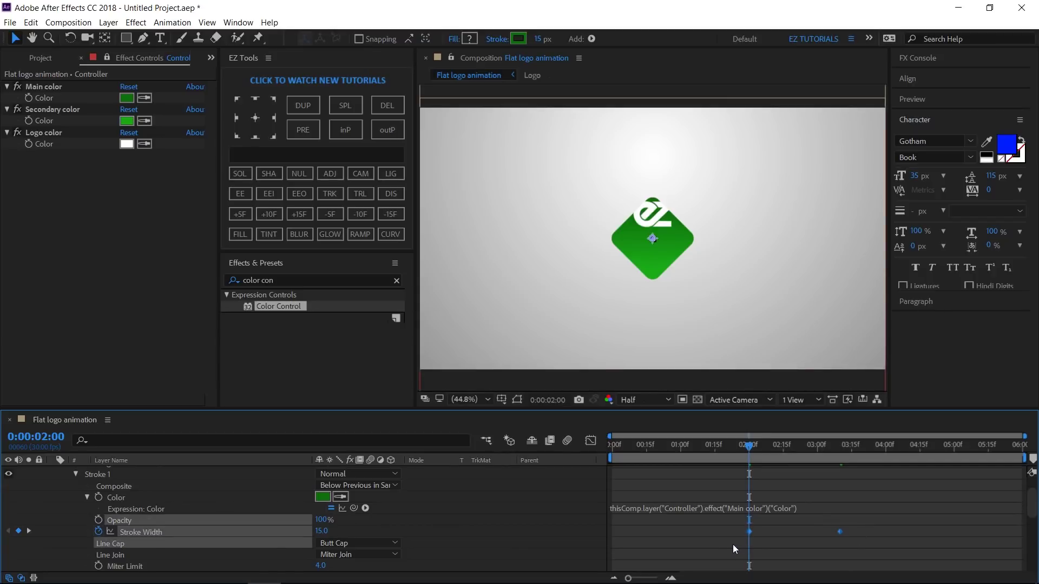
left_click(248, 194)
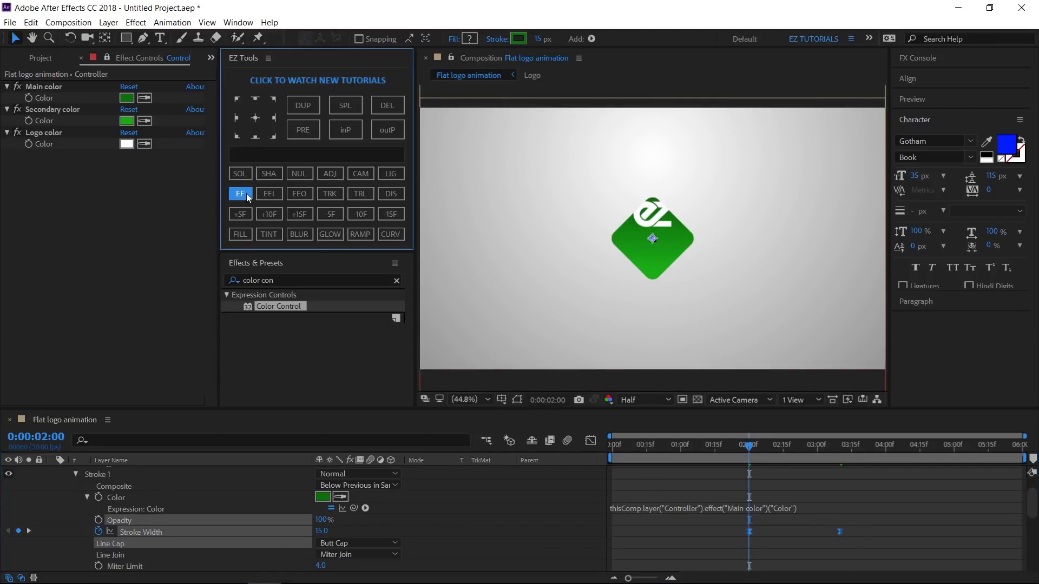
scroll(98, 497, "up", 3)
left_click(53, 472)
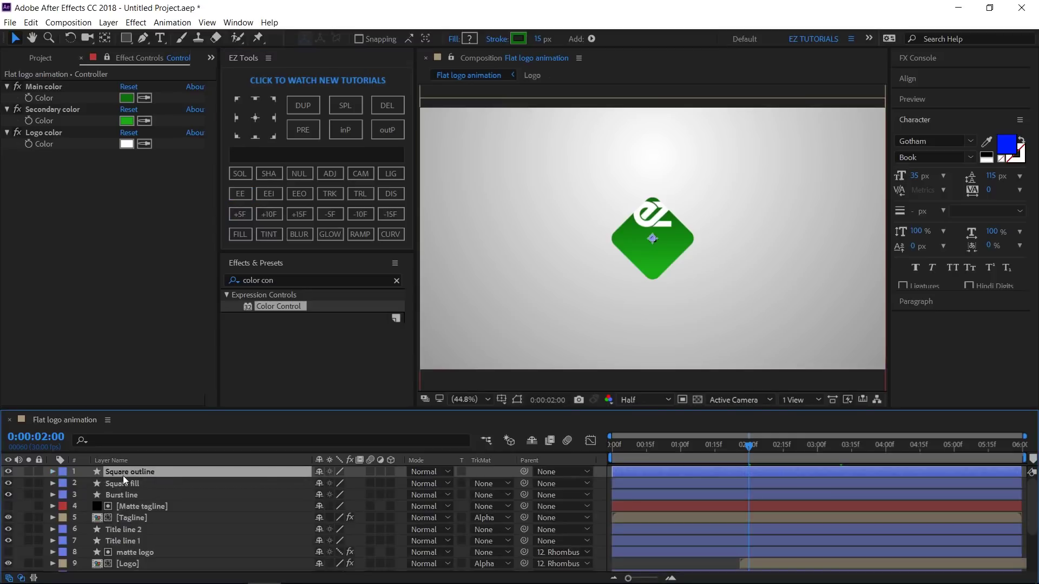
Step: Animate the Square outline's Position from a starting keyframe at 0:00:02:00 to 865, 290 at 0:00:03:10
key("p")
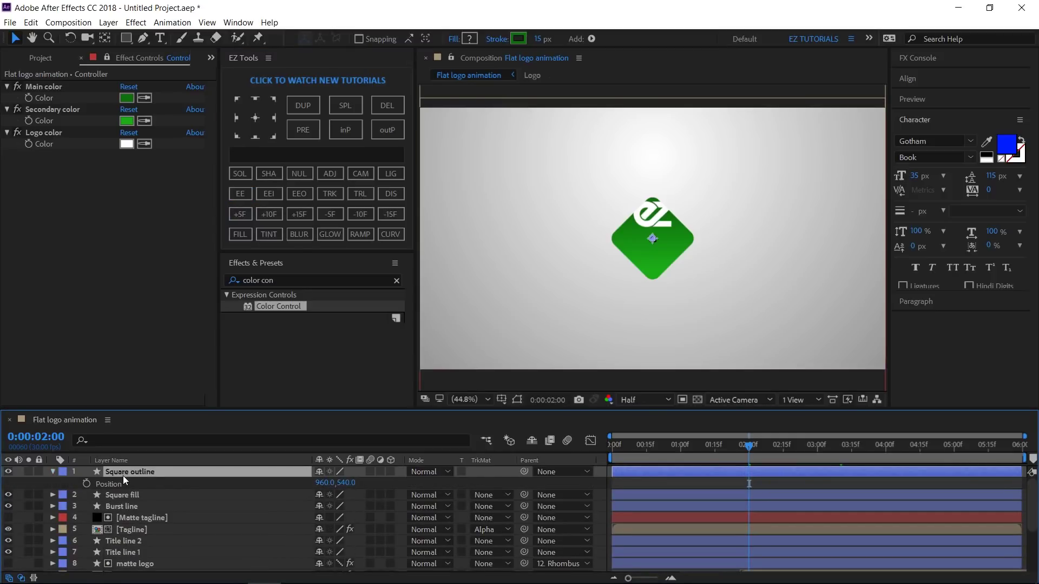
left_click(86, 484)
left_click(45, 437)
type("3.")
type("10")
key("Return")
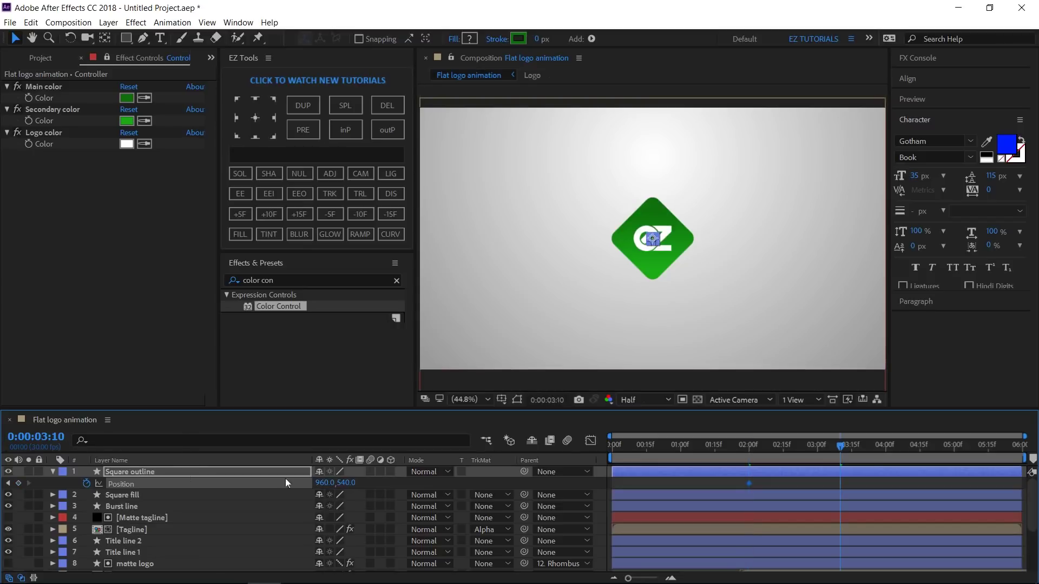
left_click(326, 482)
type("865")
key("Tab")
type("2")
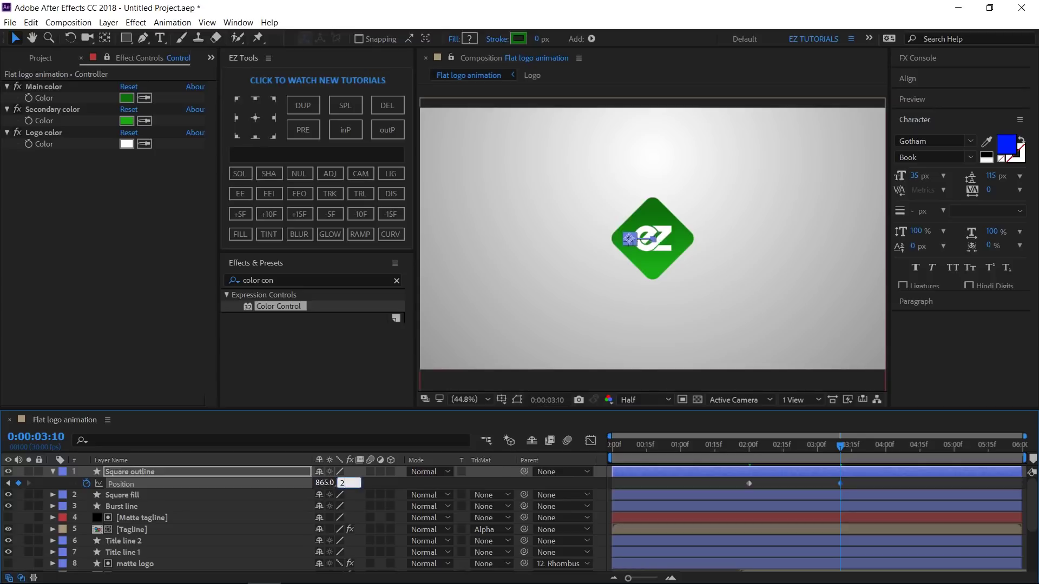
type("90")
key("Return")
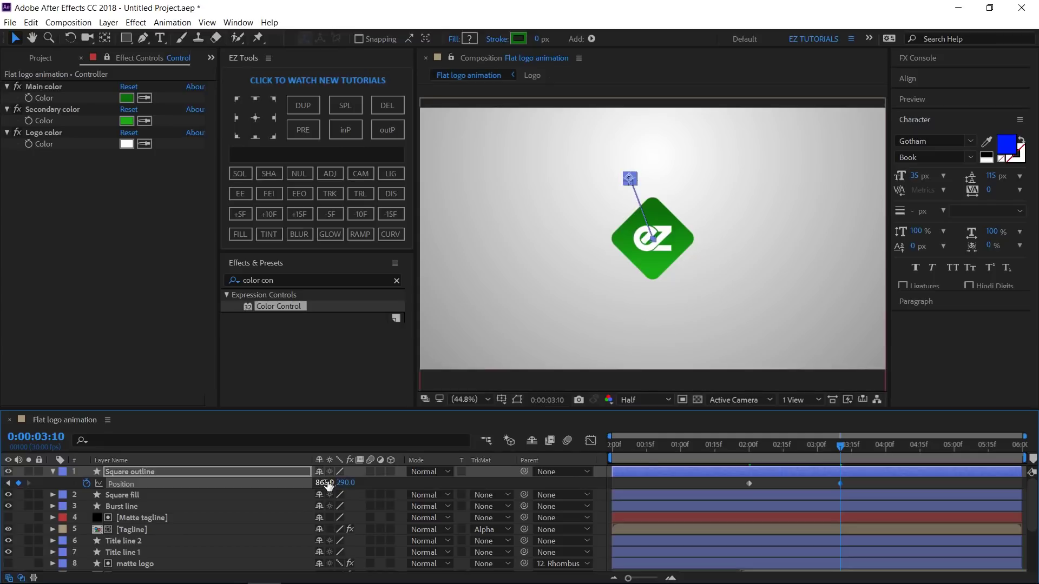
Step: Easy Ease the Square outline's Position keyframes, reshape their speed graph to burst fast and settle slowly, and collapse the layer
left_click_drag(854, 479, 712, 487)
left_click(241, 194)
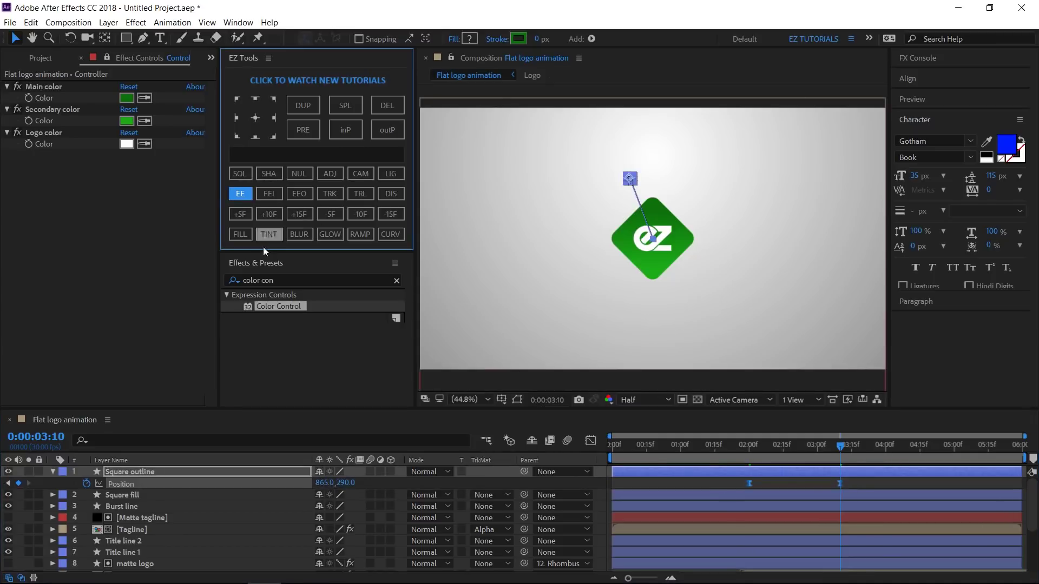
left_click(589, 441)
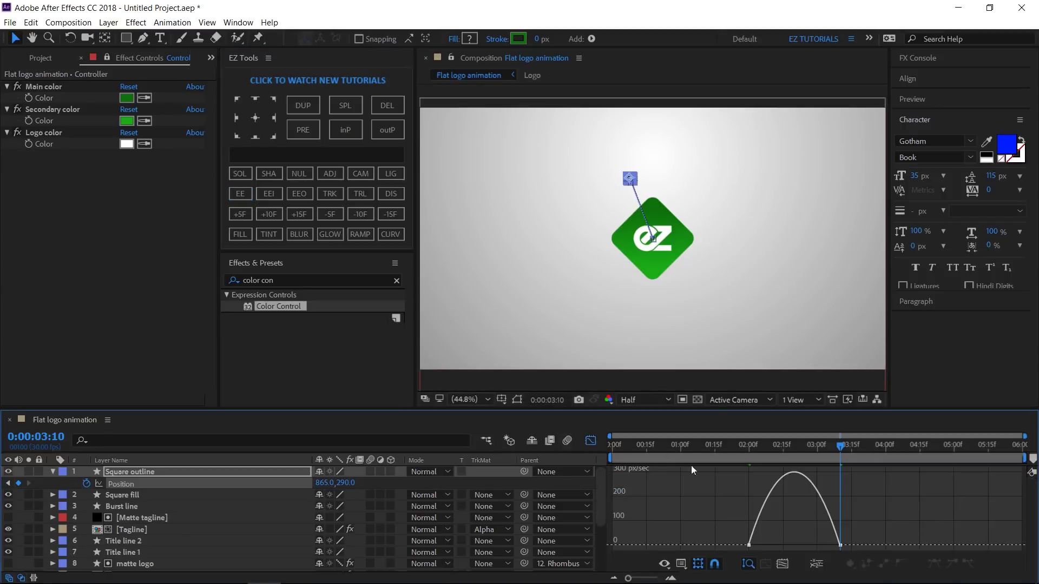
left_click_drag(854, 534, 704, 547)
left_click(590, 441)
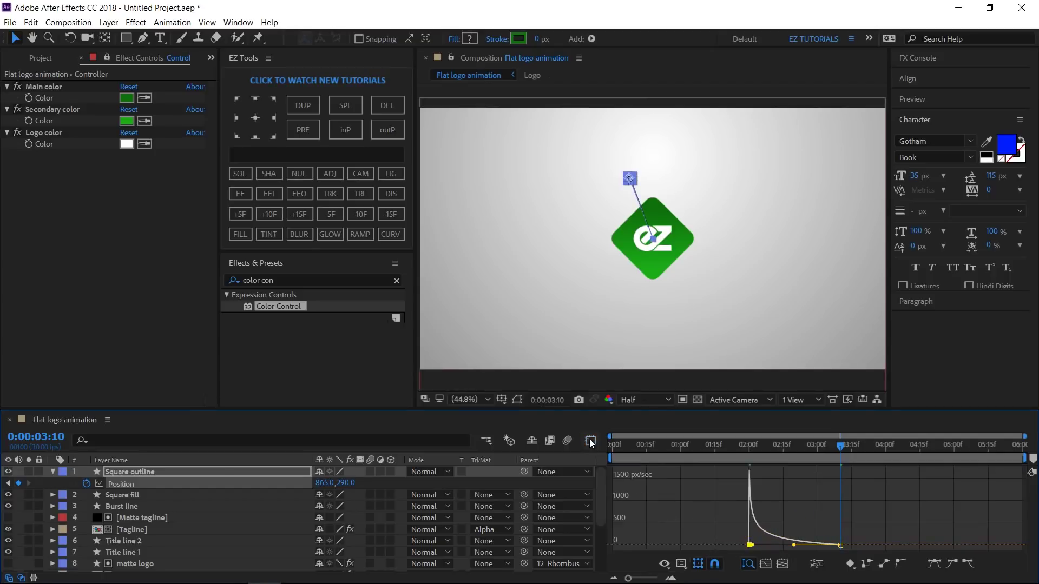
left_click(53, 471)
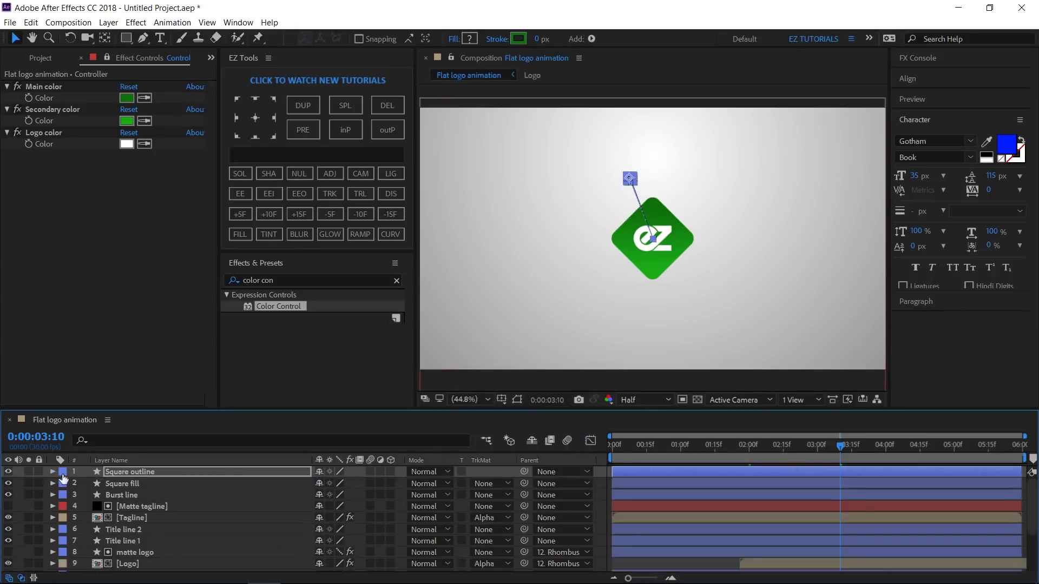
Step: Create a new shape layer named Triangle
left_click(269, 174)
key("Return")
type("Triangle")
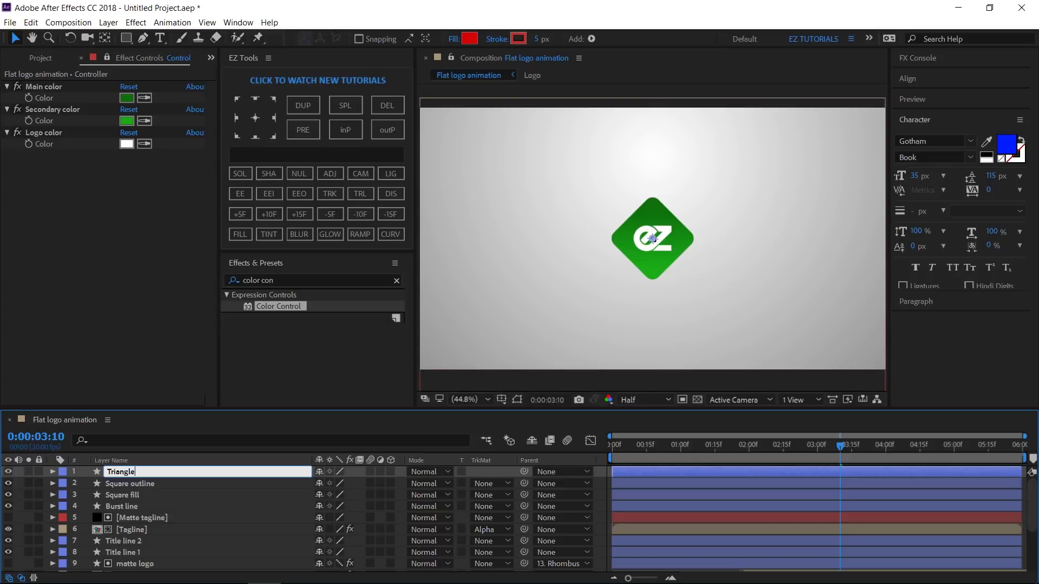
key("Return")
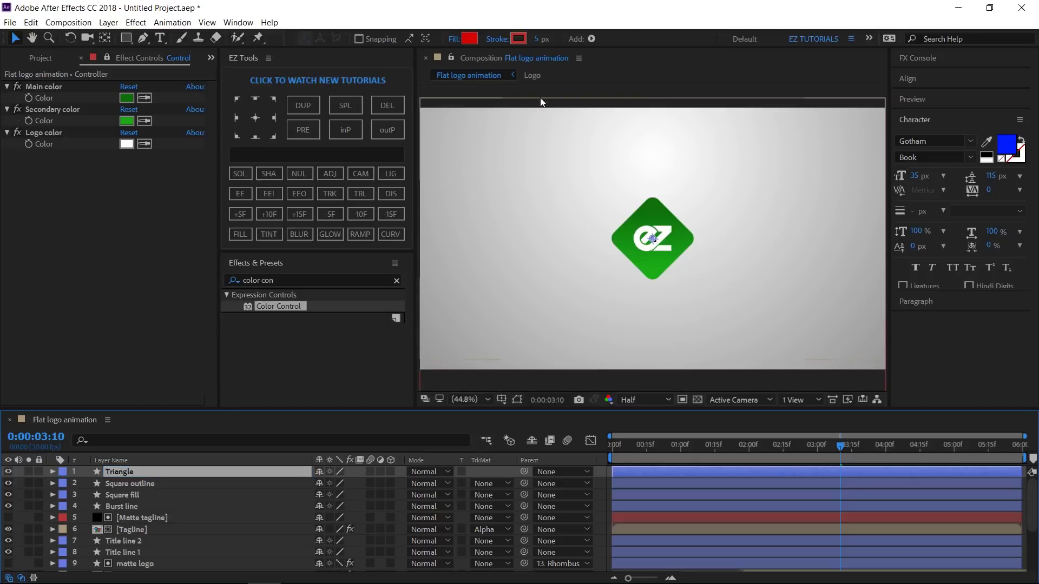
Step: Add a Polystar path and a Stroke to the Triangle layer
left_click(590, 39)
left_click(628, 84)
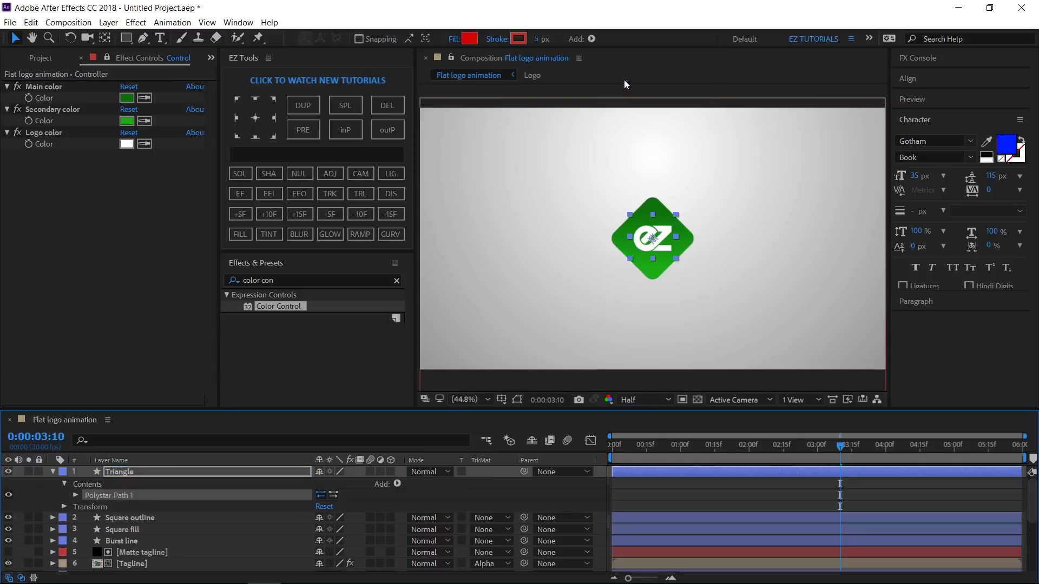
left_click(592, 38)
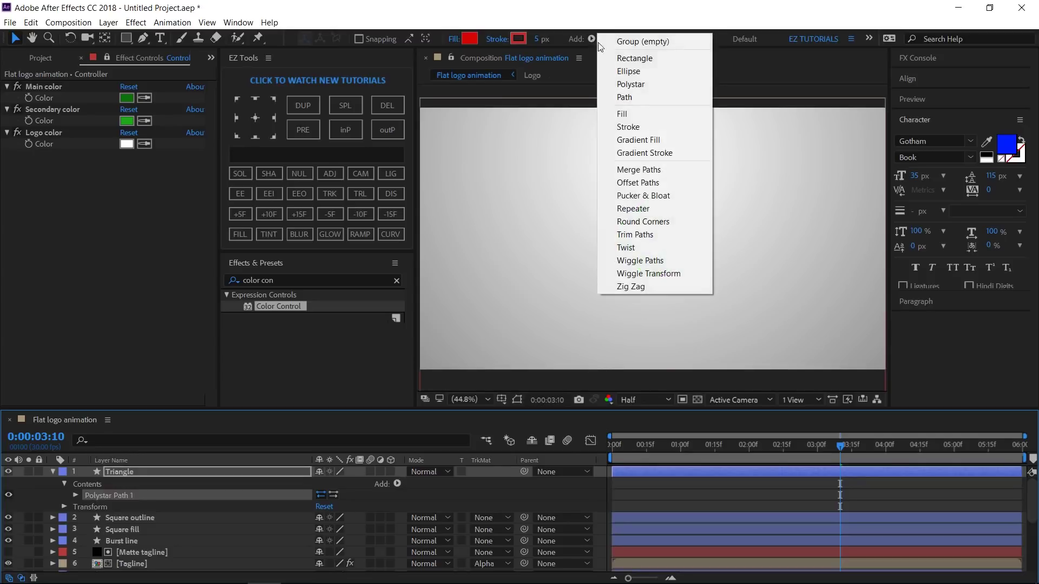
left_click(630, 127)
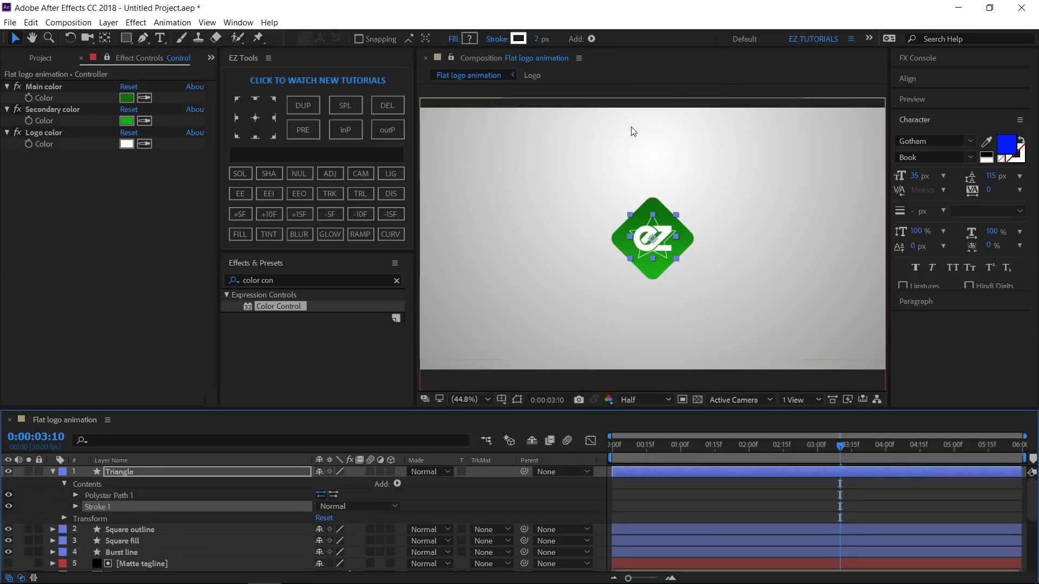
Step: Set the Triangle's Polystar Path Points to 3 and collapse the path's properties
left_click(75, 496)
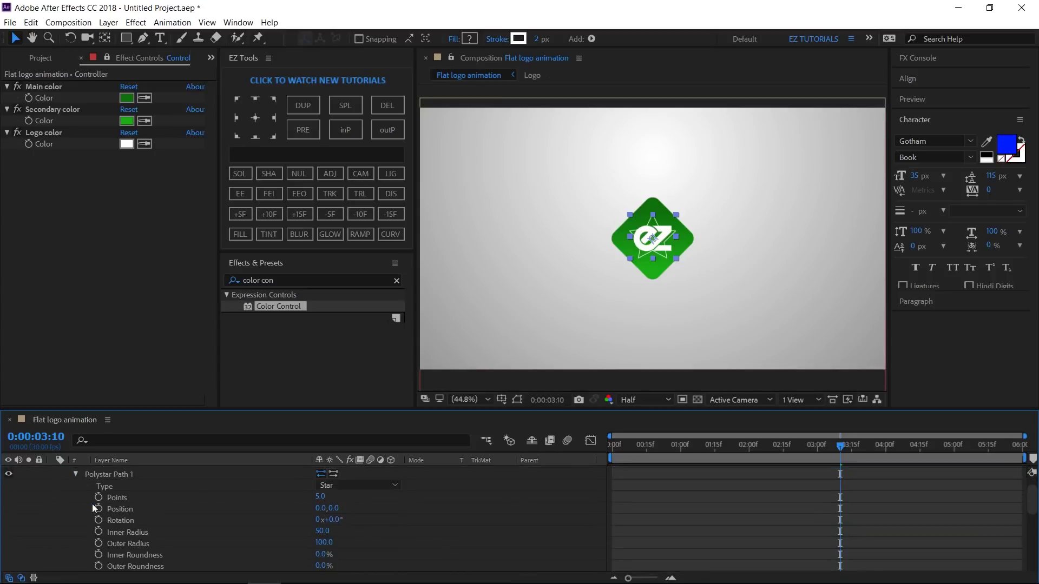
left_click(320, 497)
type("3")
key("Return")
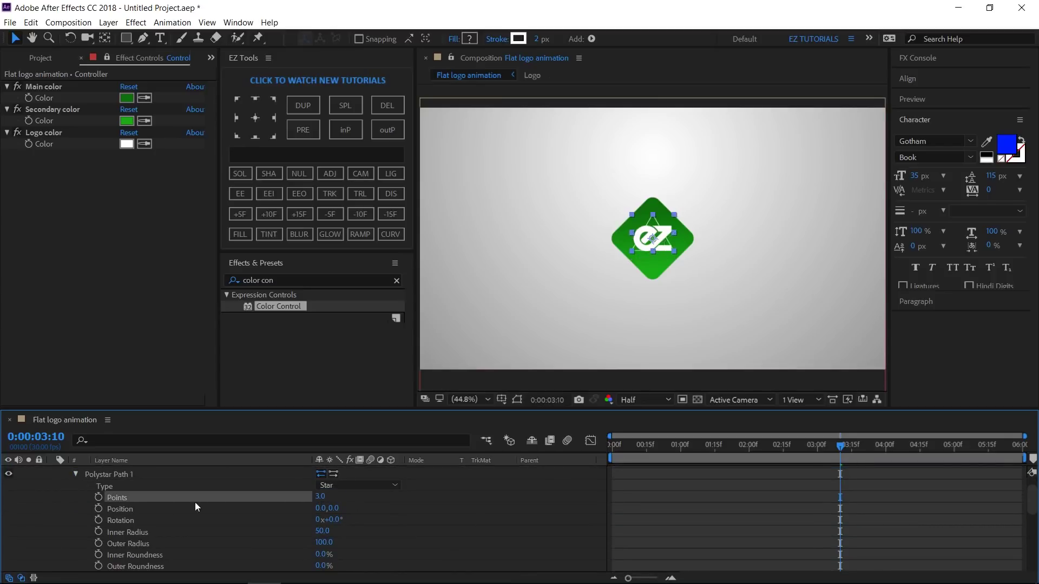
left_click(75, 474)
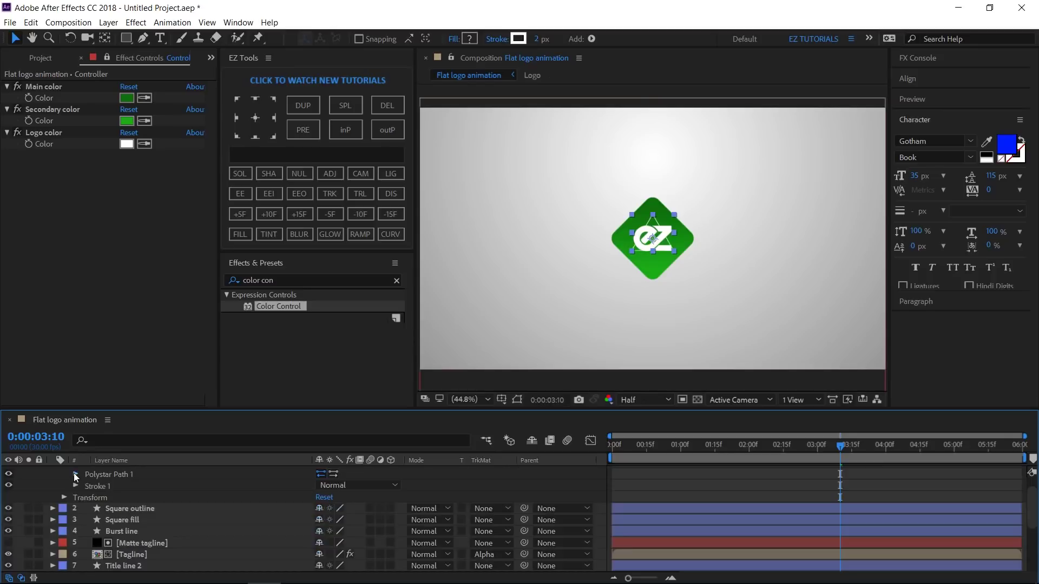
Step: Link the Triangle's stroke Color to the Controller's Main color with an expression
left_click(76, 485)
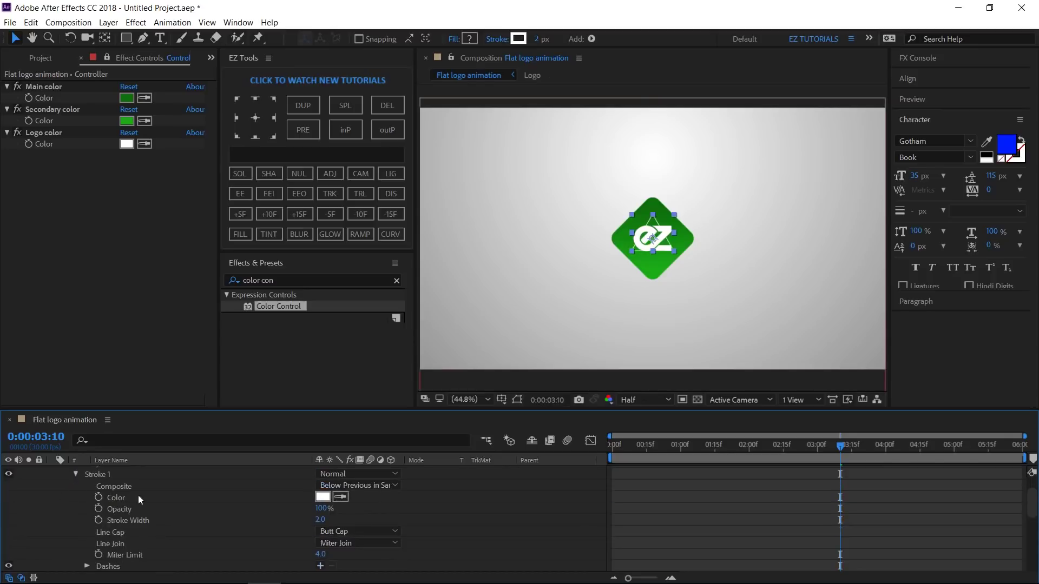
left_click(99, 498, "alt")
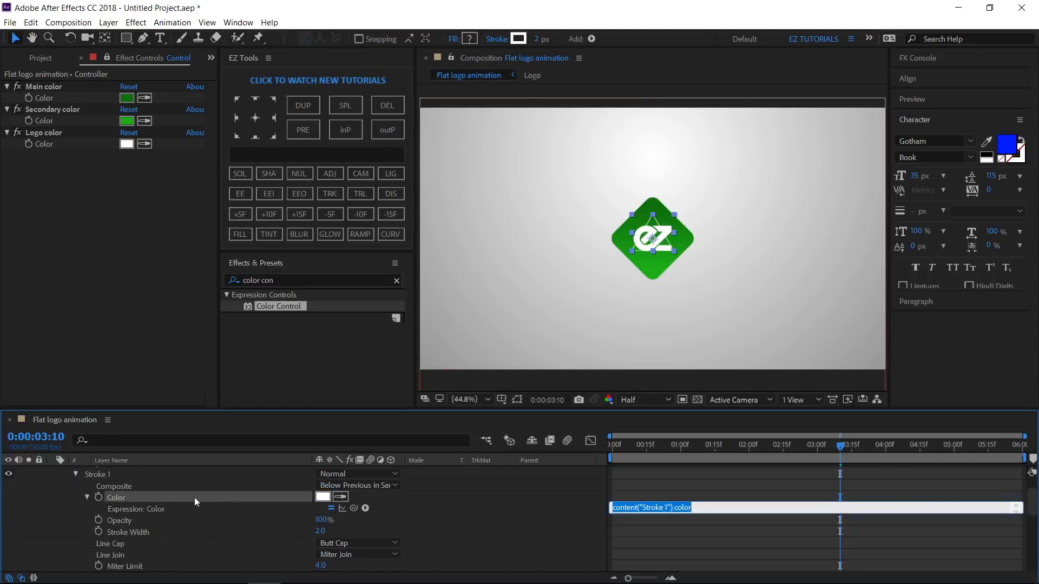
mouse_move(353, 508)
left_mouse_down()
mouse_move(241, 414)
mouse_move(49, 100)
left_mouse_up()
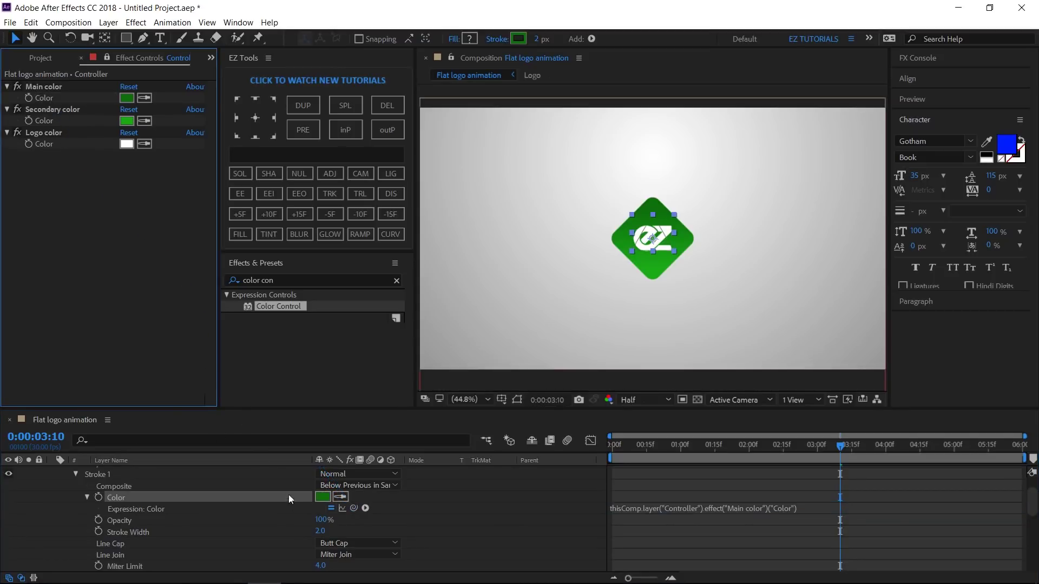
Step: Set the Triangle's Stroke Width to 5 and collapse the layer
left_click(318, 531)
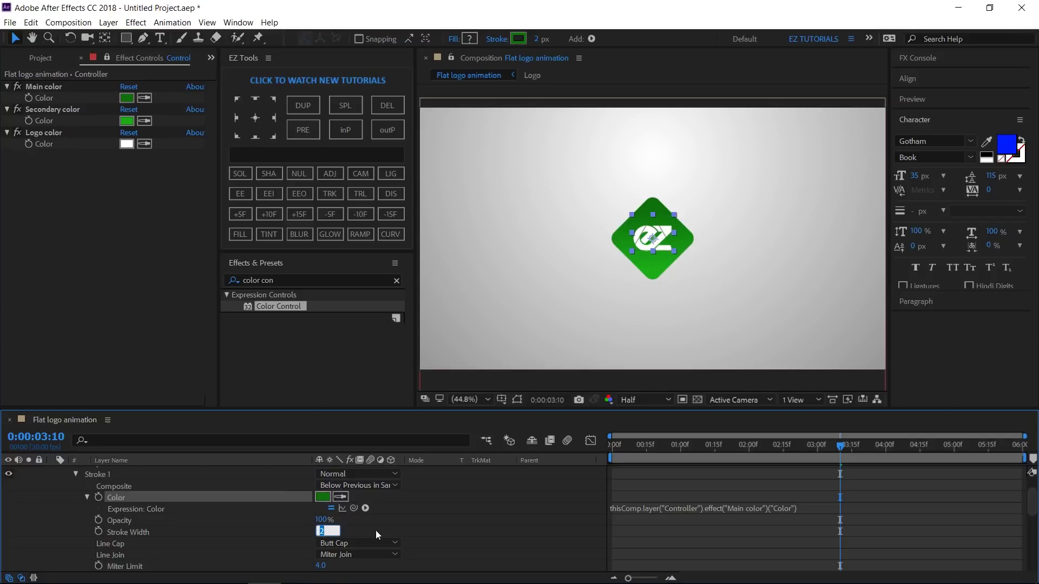
type("5")
key("Return")
scroll(66, 509, "up", 2)
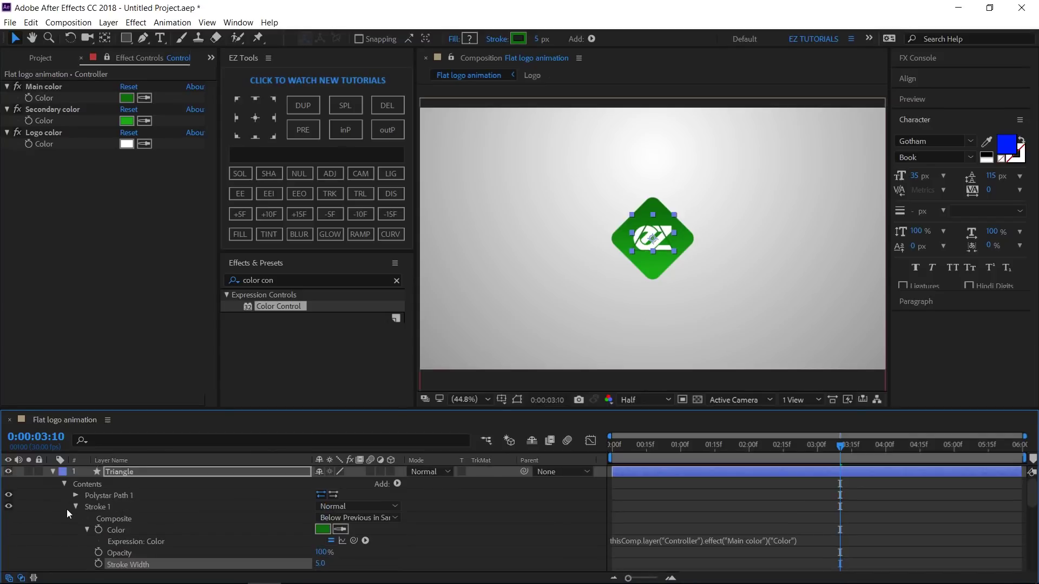
left_click(54, 469)
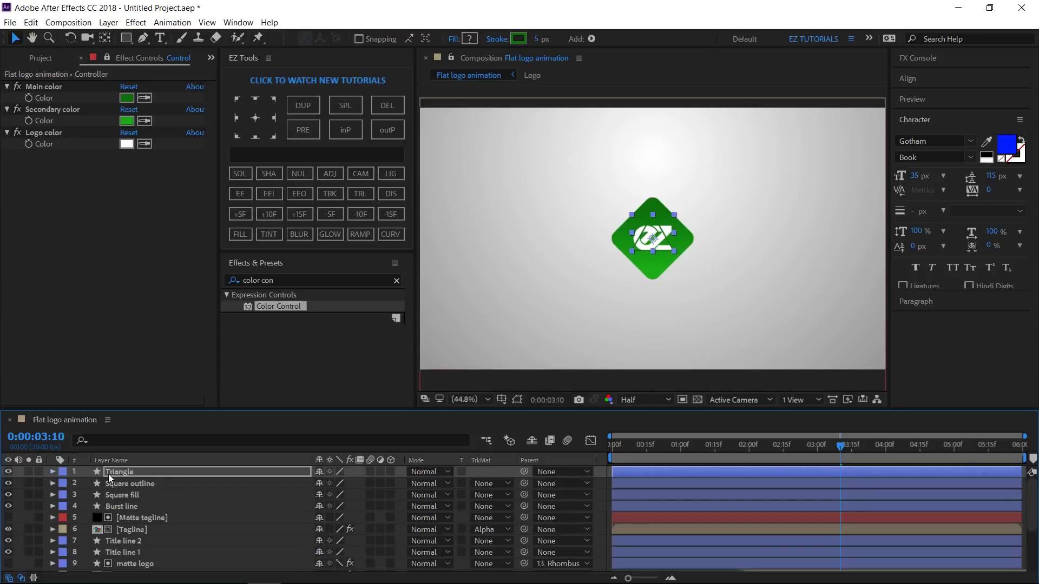
Step: Add a Position keyframe to the Triangle layer at 0:00:02:00
left_click(112, 474)
key("p")
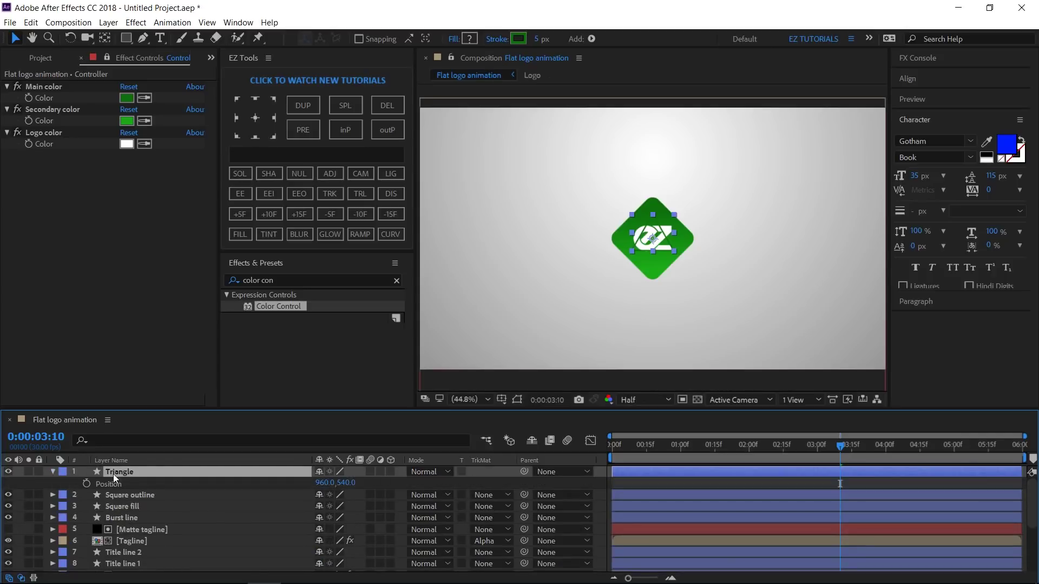
left_click(36, 436)
type("2.0")
key("Return")
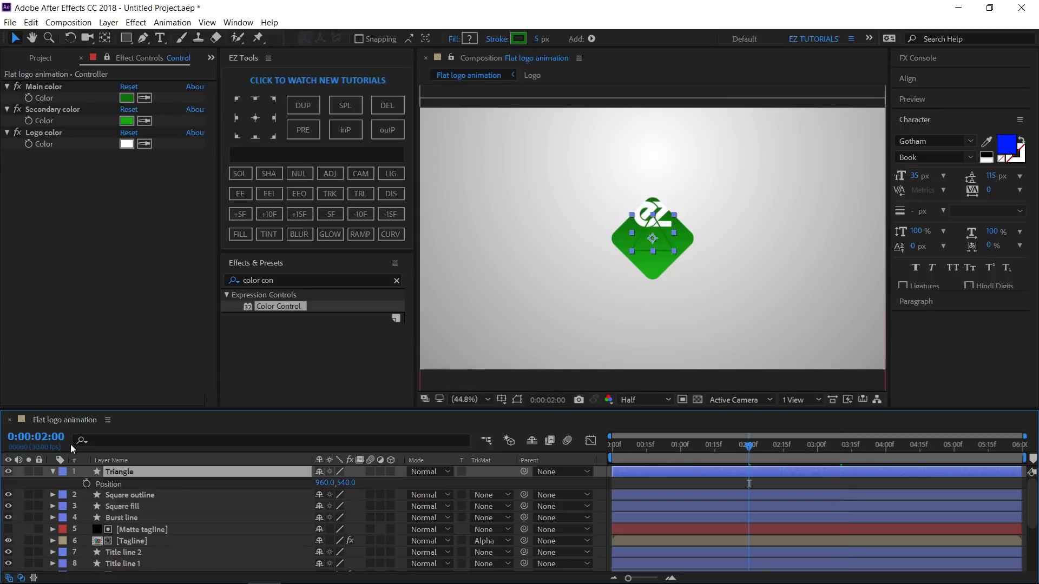
left_click(86, 484)
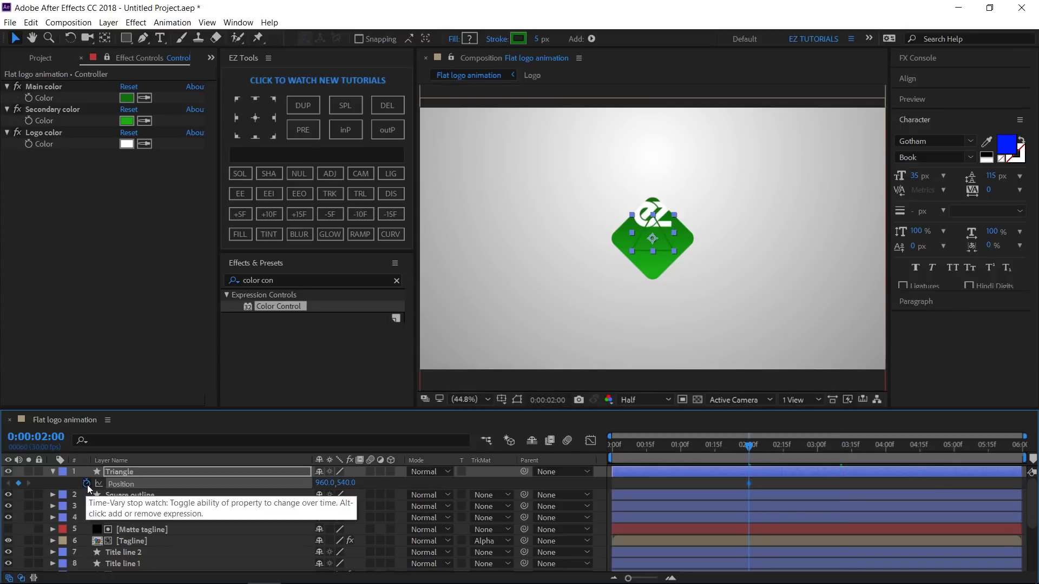
Step: Add a Scale keyframe of 0% to the Triangle layer at 0:00:02:00
key("s")
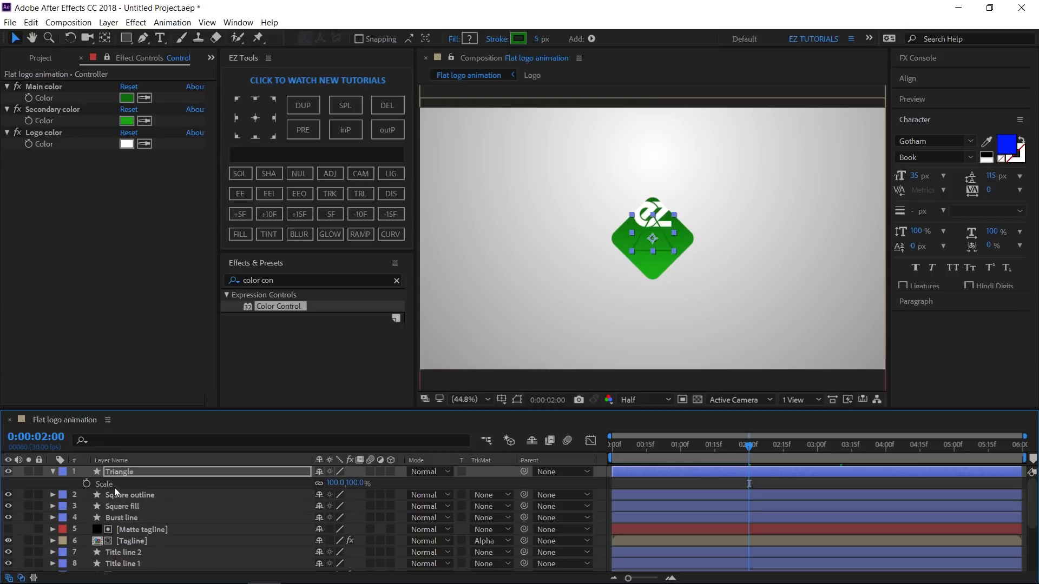
left_click(87, 483)
left_click(334, 483)
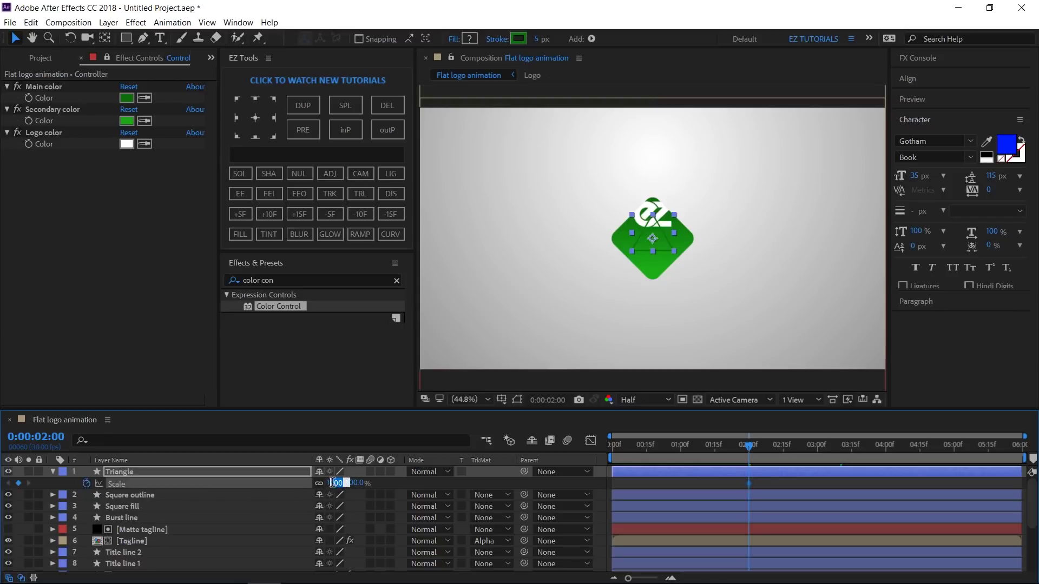
type("0")
key("Return")
Step: Add an Opacity keyframe of 100% to the Triangle at 0:00:02:00 and reveal all of its keyframed properties
key("t")
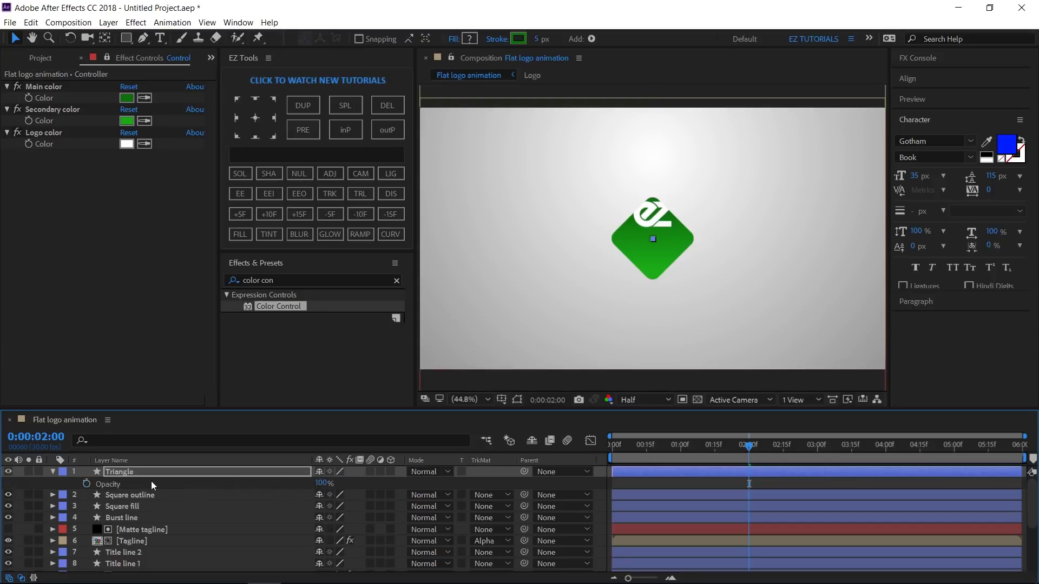
left_click(86, 482)
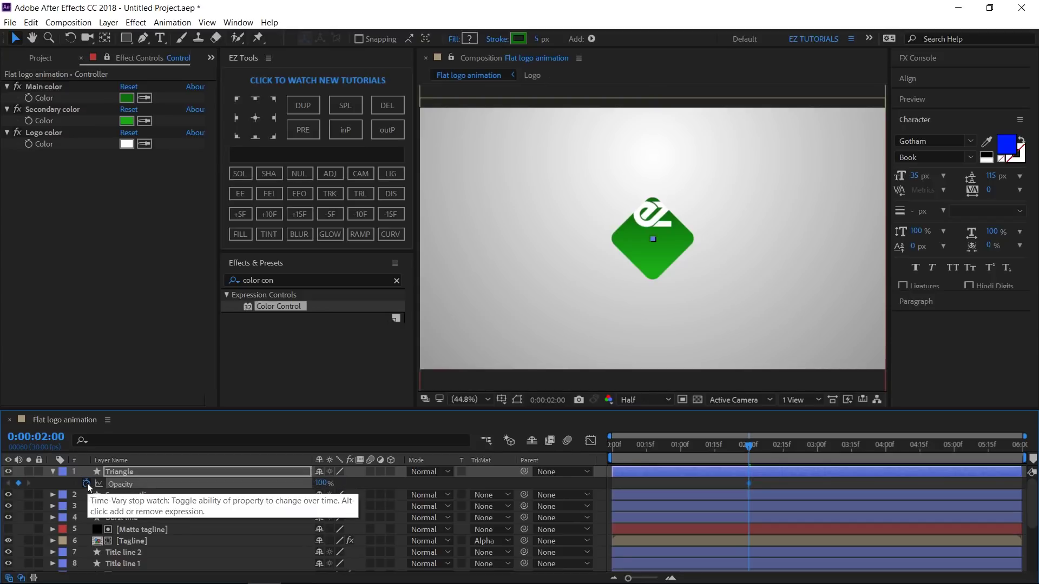
left_click(394, 194)
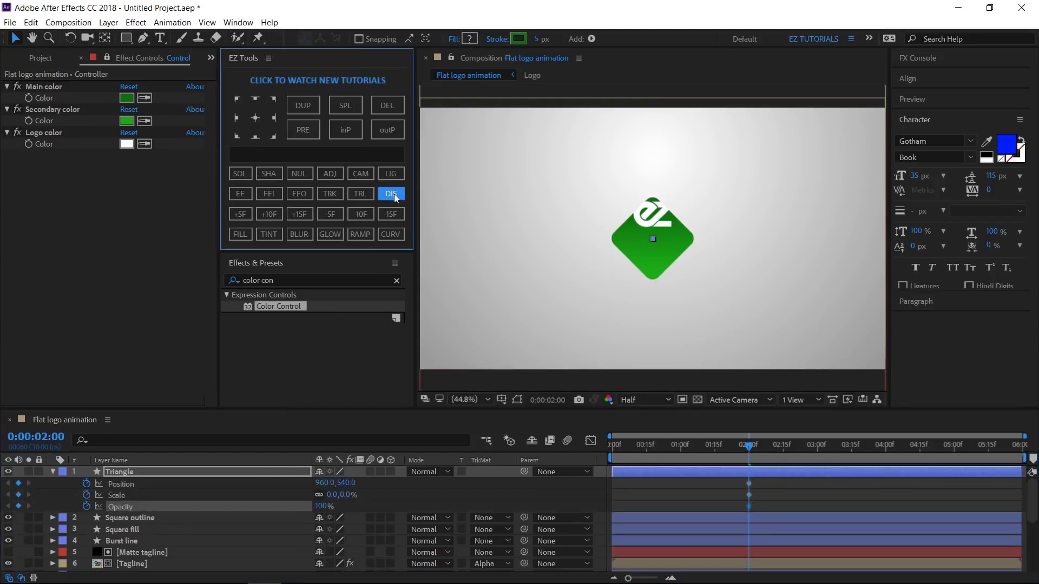
Step: At 0:00:03:10, set the Triangle's Opacity to 0% and its Scale to 30%
left_click(32, 437)
type("3.10")
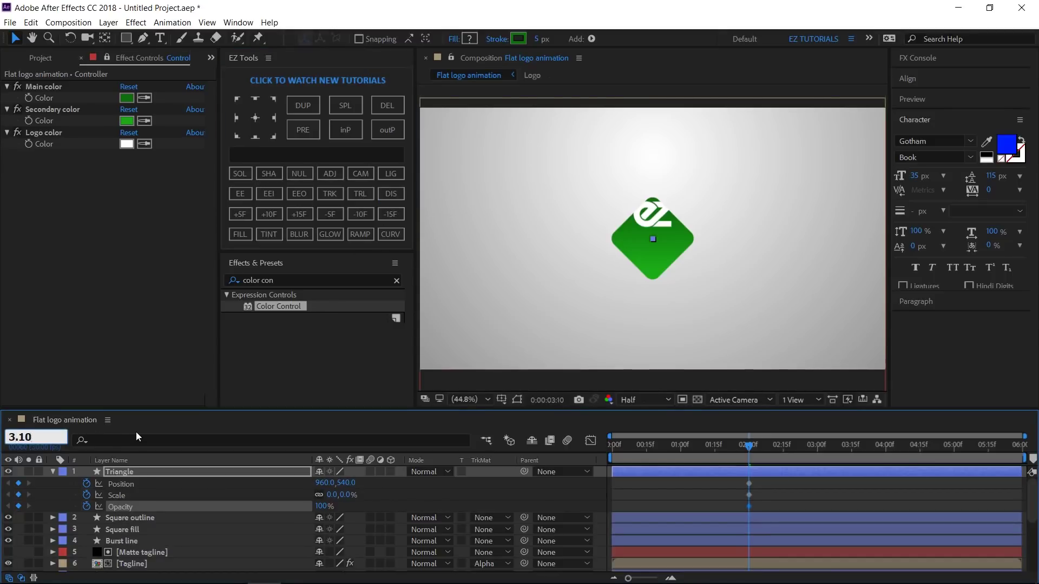
key("Return")
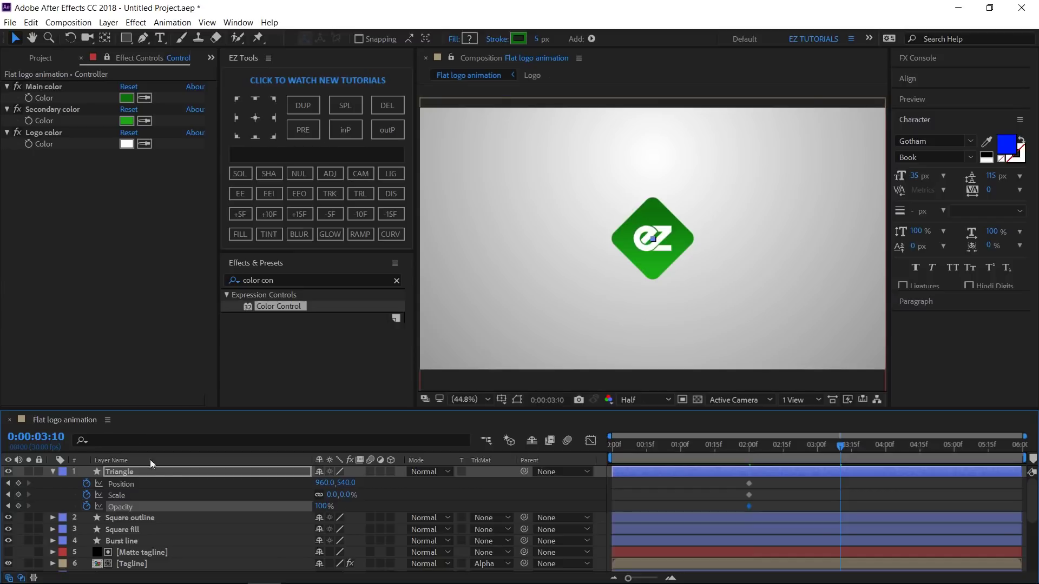
left_click(325, 507)
type("0")
key("Return")
left_click(347, 495)
type("30")
key("Return")
Step: Set the Triangle's Position to 690, 330 at 0:00:03:10
left_click(325, 483)
type("690")
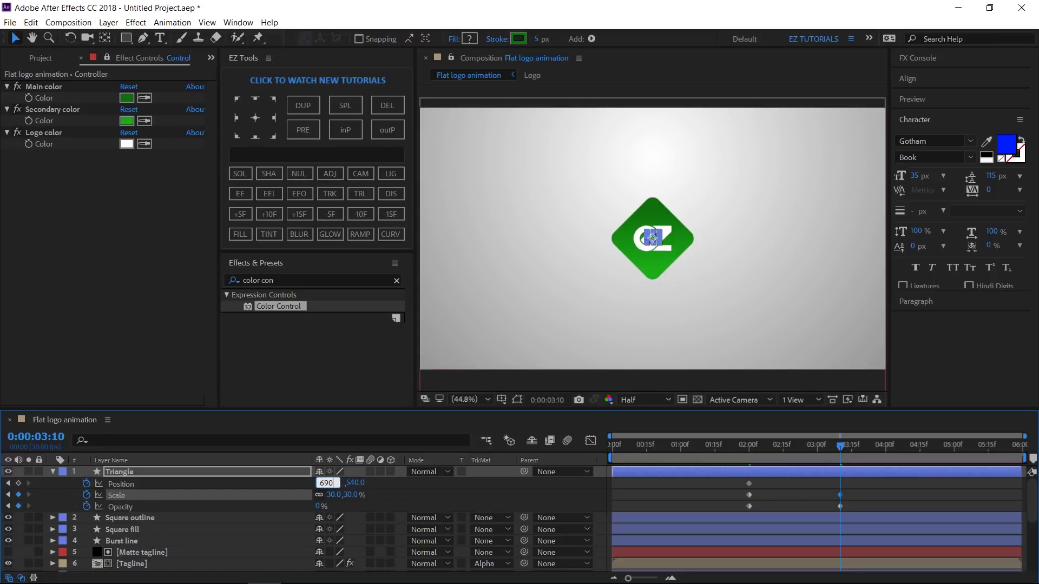
key("Tab")
type("330")
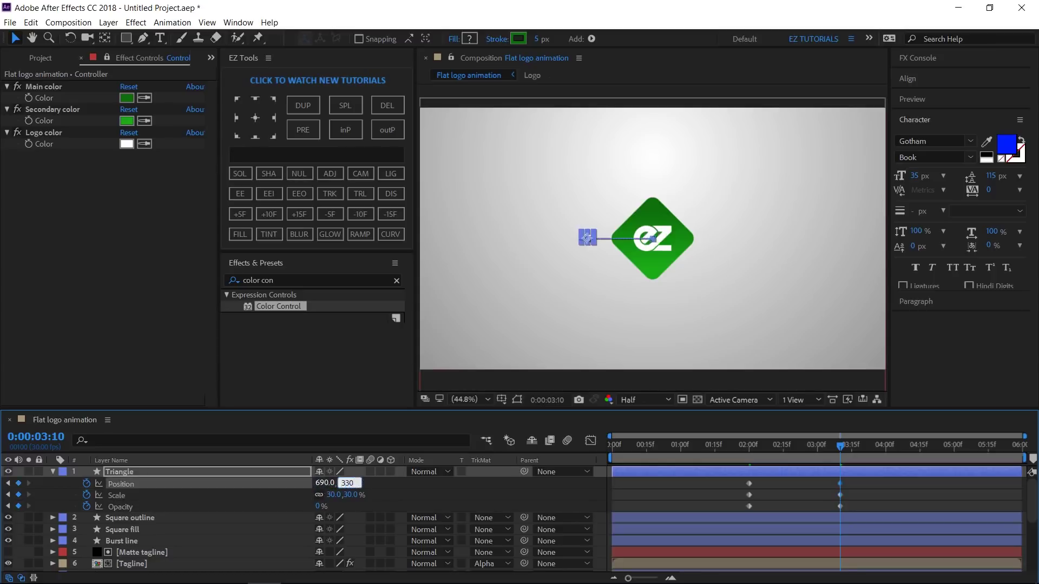
key("Return")
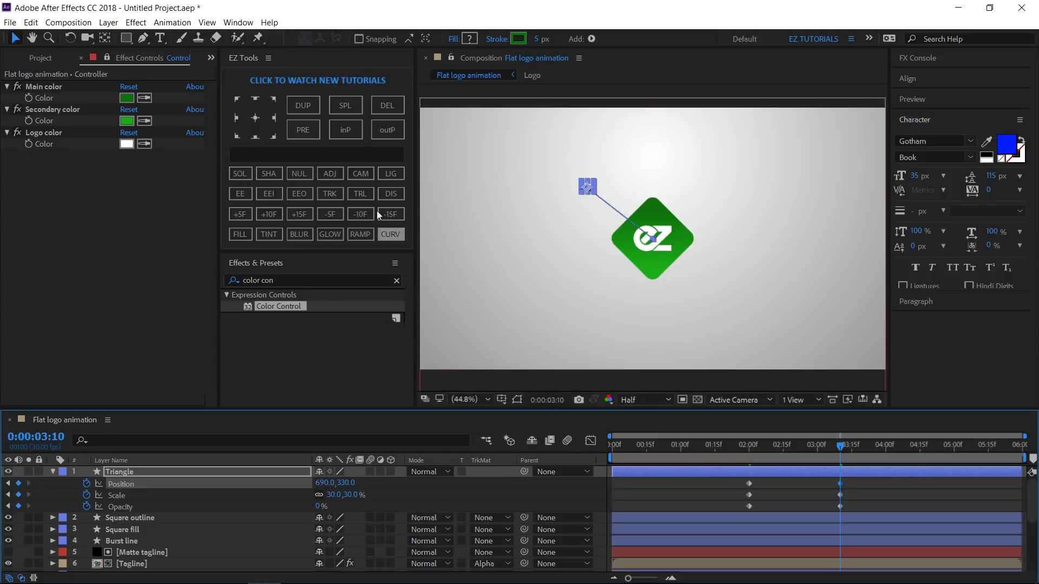
Step: Move the Triangle's first Opacity keyframe to 0:00:03:00
left_click(361, 214)
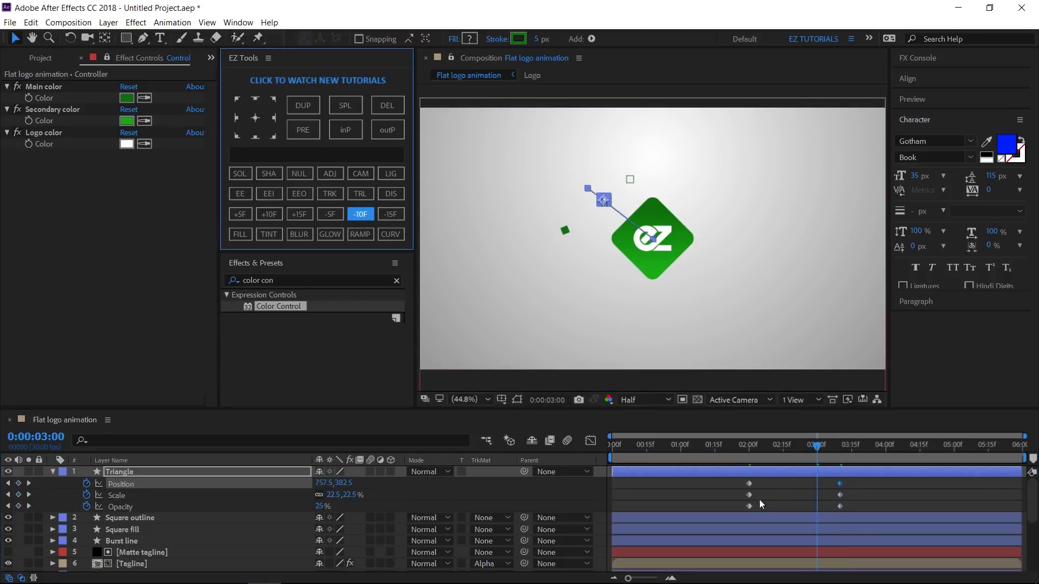
left_click_drag(748, 507, 818, 513)
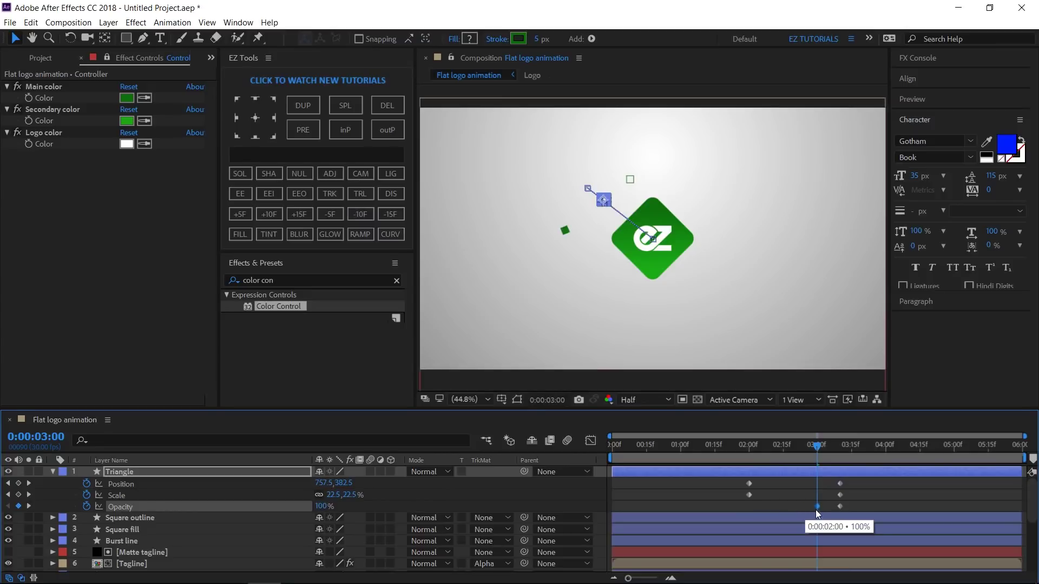
Step: Easy Ease the Triangle's Position keyframes and reshape their speed graph to start fast and settle slowly
left_click_drag(845, 480, 741, 489)
left_click(241, 194)
left_click(592, 440)
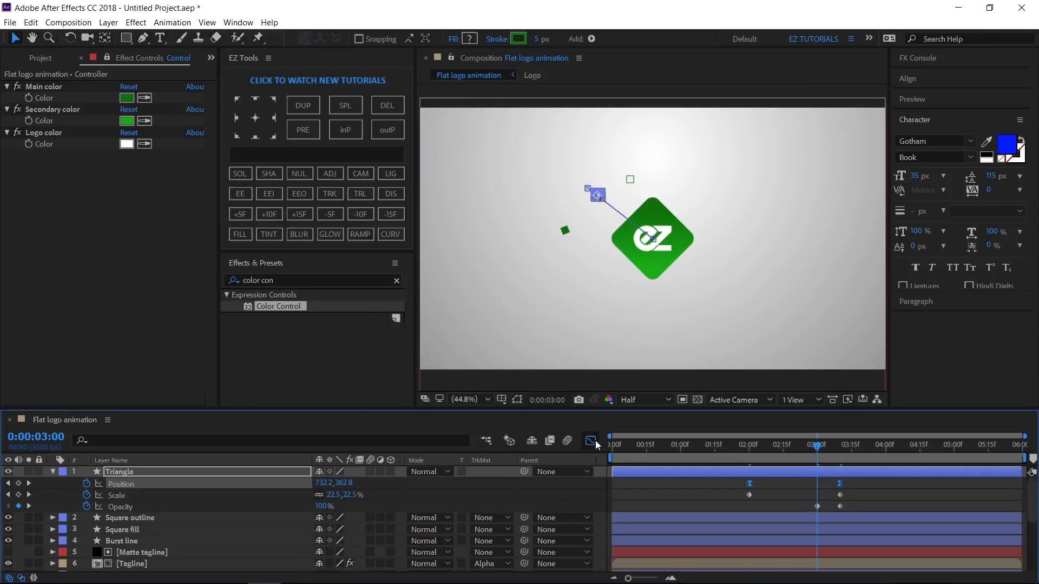
left_click(592, 441)
left_click_drag(864, 520, 699, 545)
left_click(591, 441)
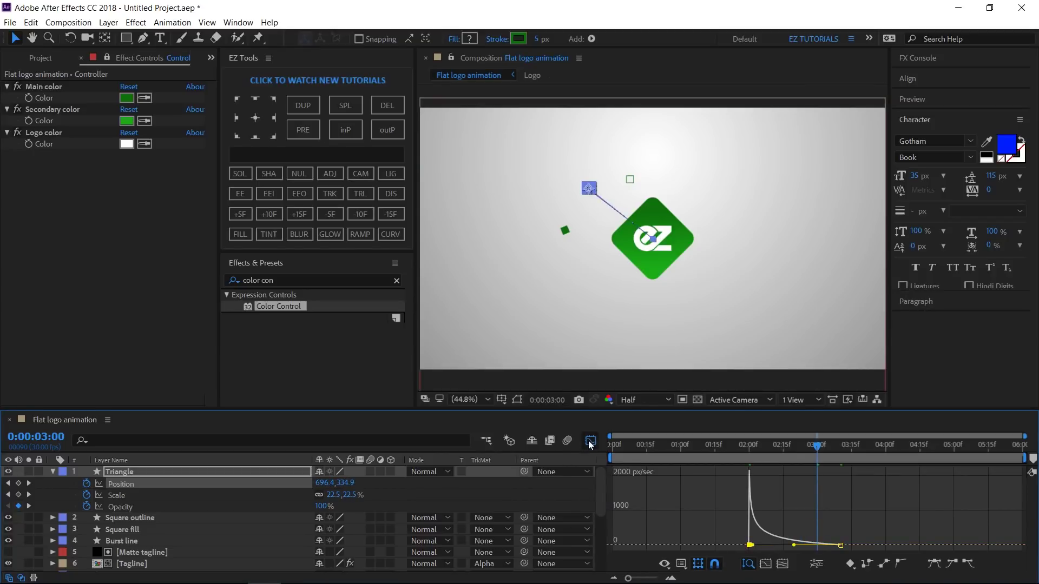
Step: Duplicate the Square fill layer
left_click(53, 472)
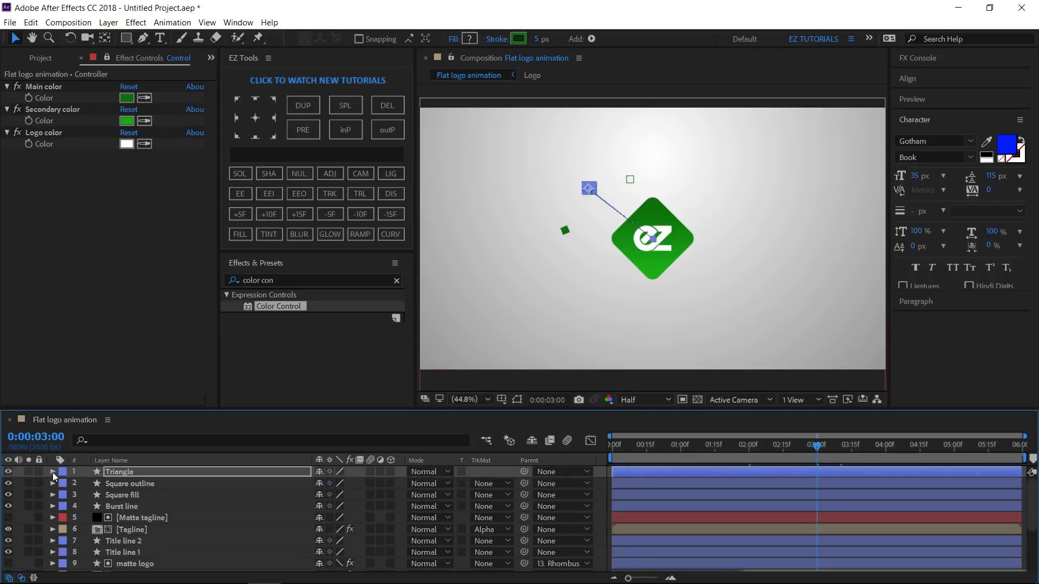
left_click(125, 496)
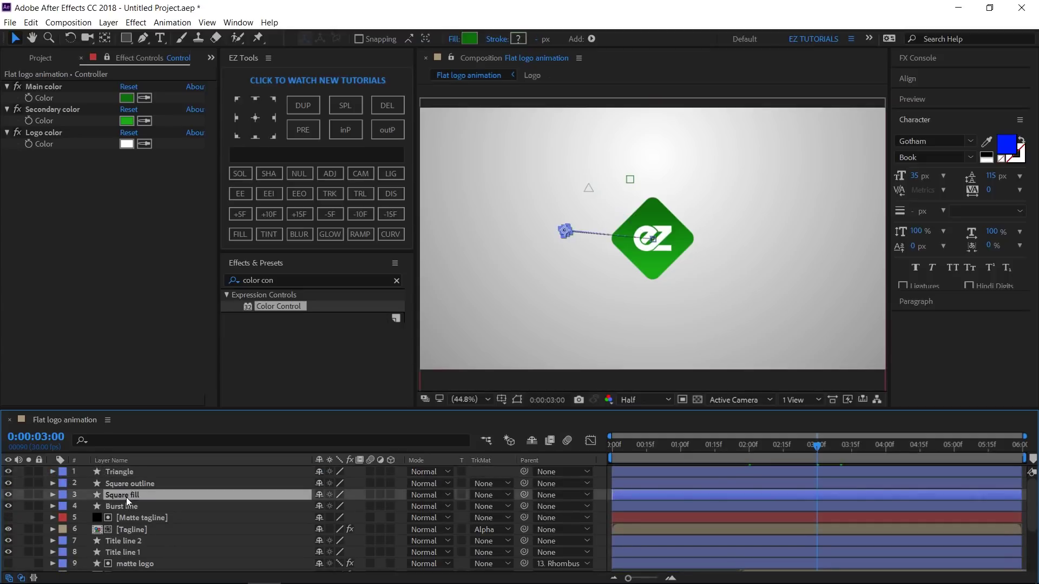
left_click(306, 105)
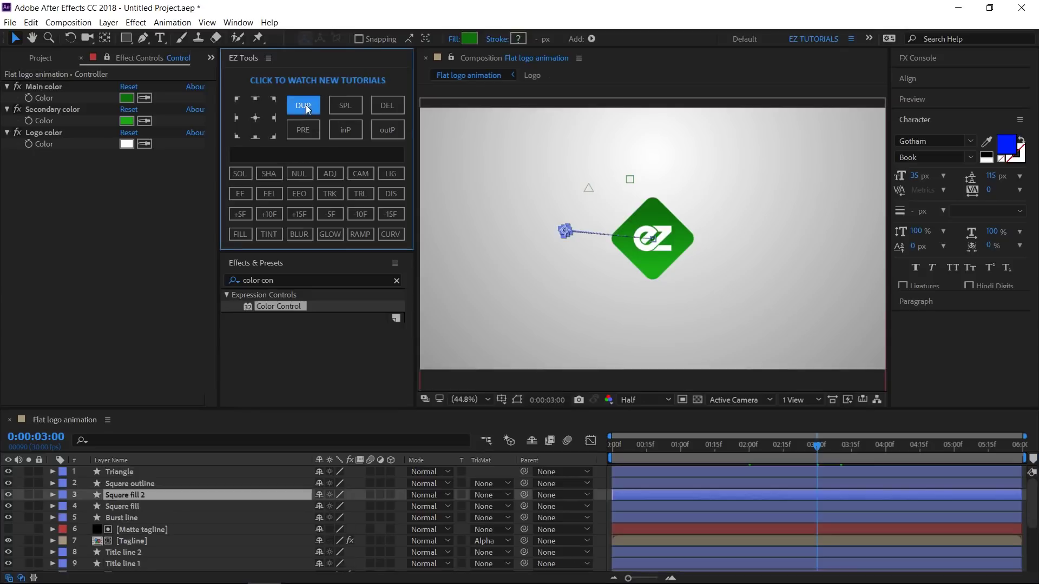
Step: Set the Position of Square fill 2 to 1315, 525 at 0:00:03:10
left_click(198, 434)
key("p")
left_click(36, 437)
type("3.10")
key("Return")
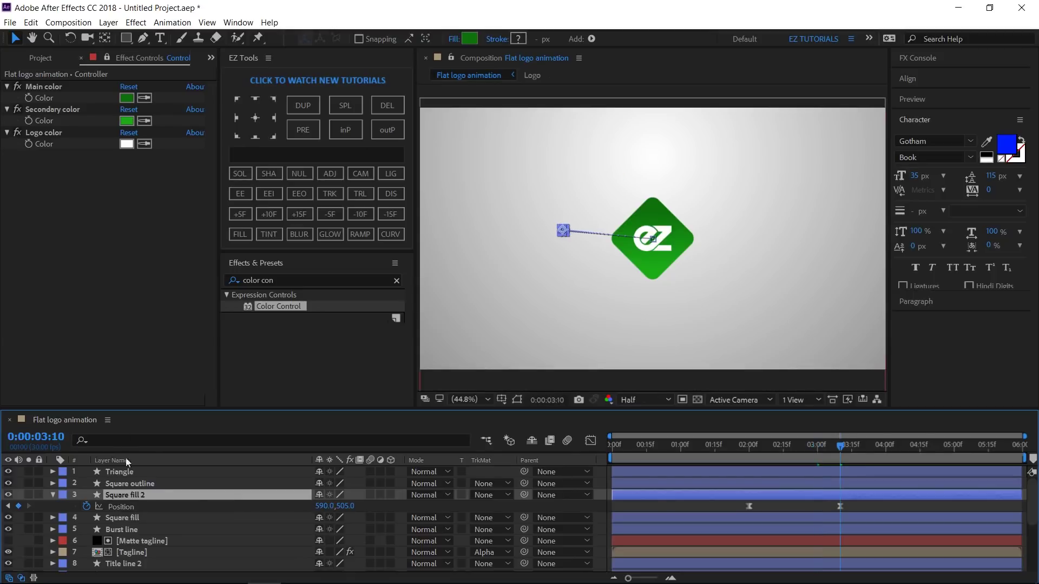
left_click(327, 506)
type("1315")
key("Tab")
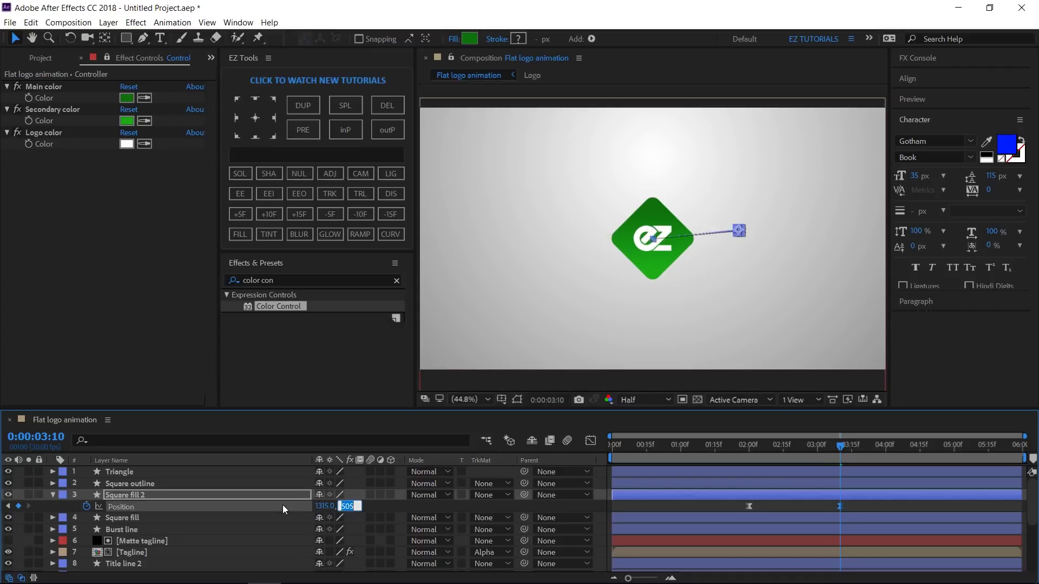
type("525")
key("Return")
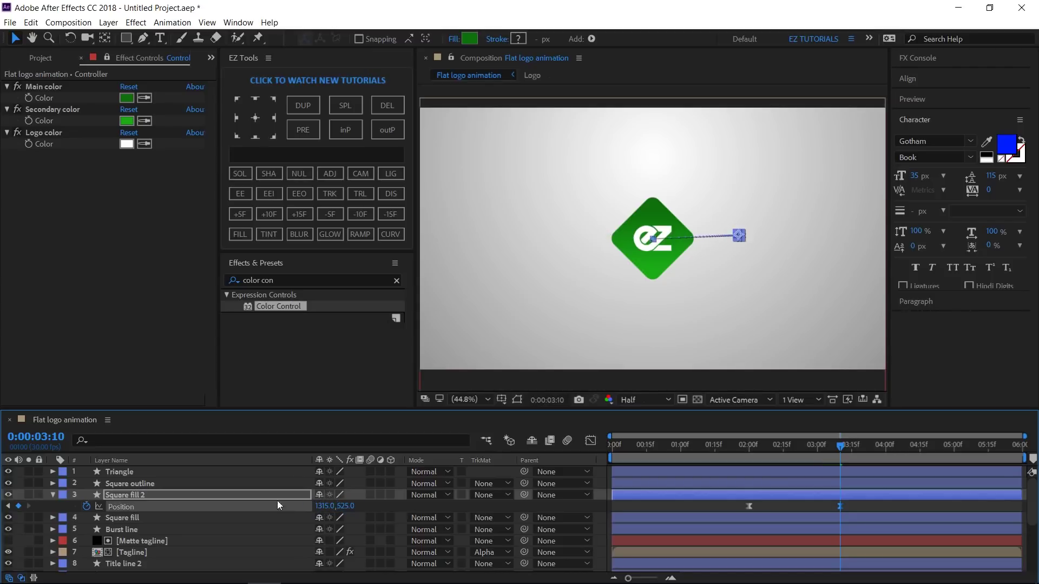
left_click(52, 494)
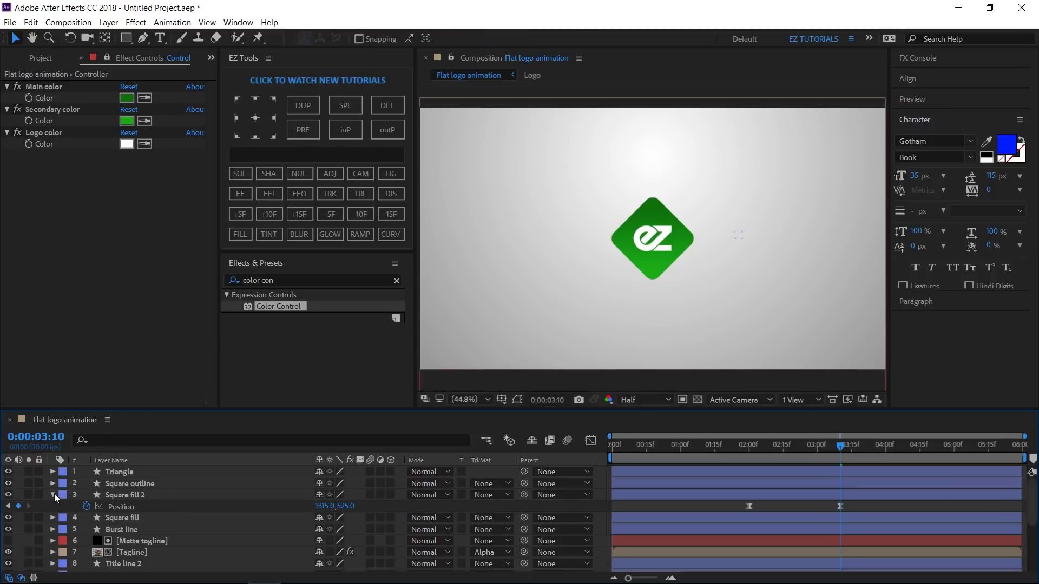
Step: Duplicate Square fill 2 and link the copy's fill color expression to the Controller's Secondary color
left_click(116, 495)
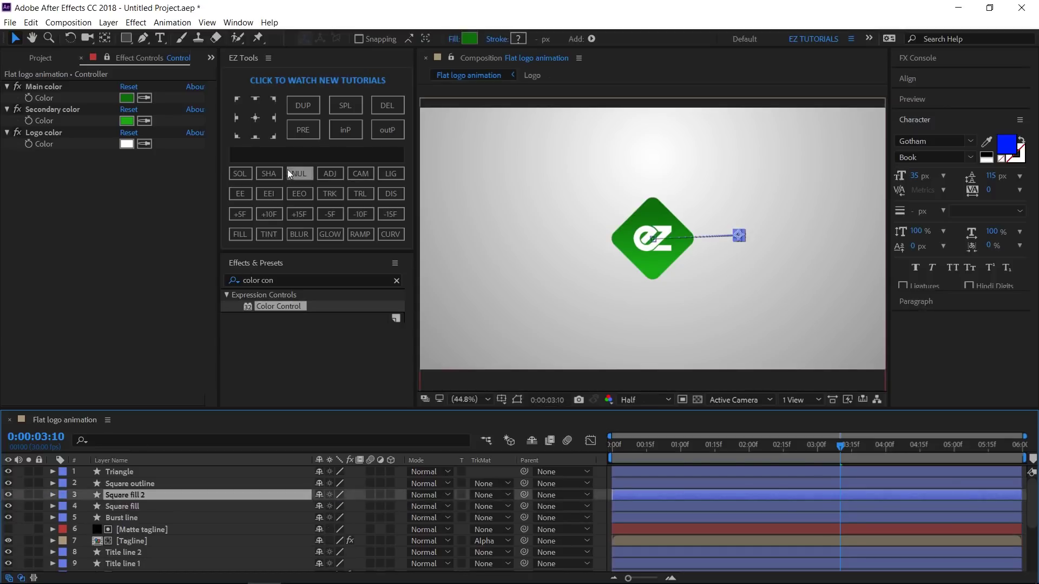
left_click(304, 110)
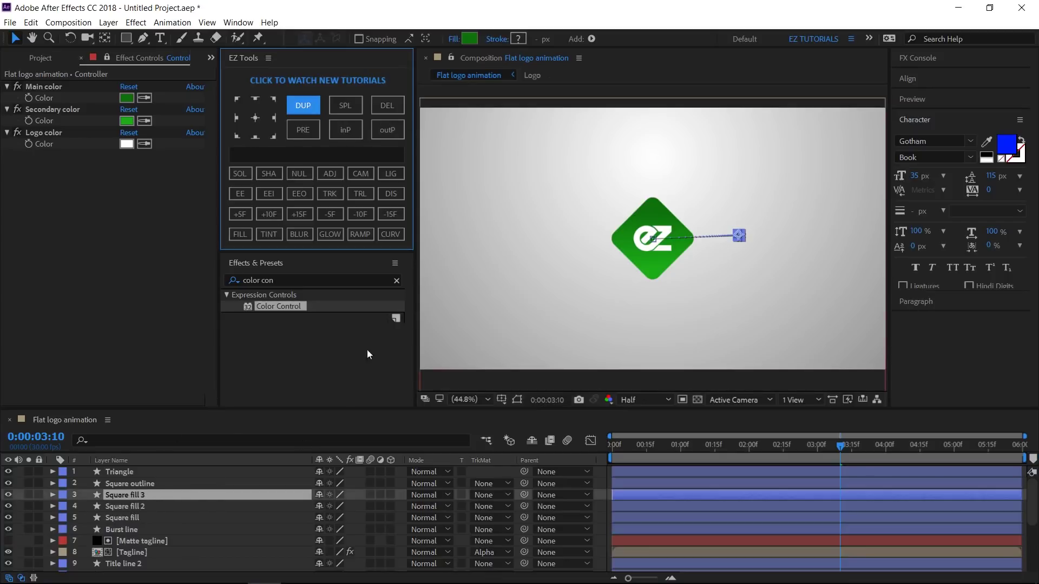
left_click(389, 193)
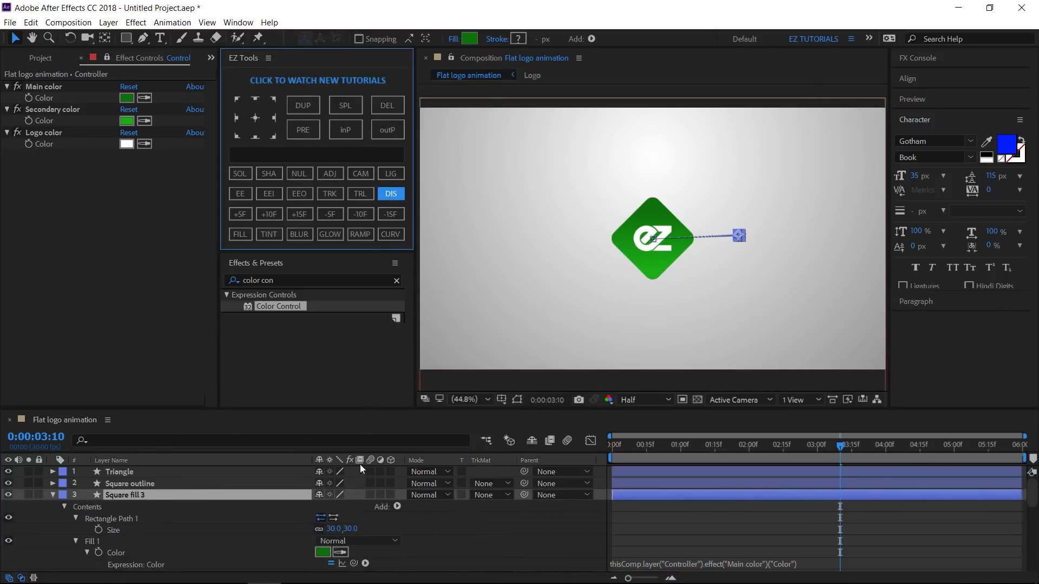
left_click_drag(354, 563, 60, 119)
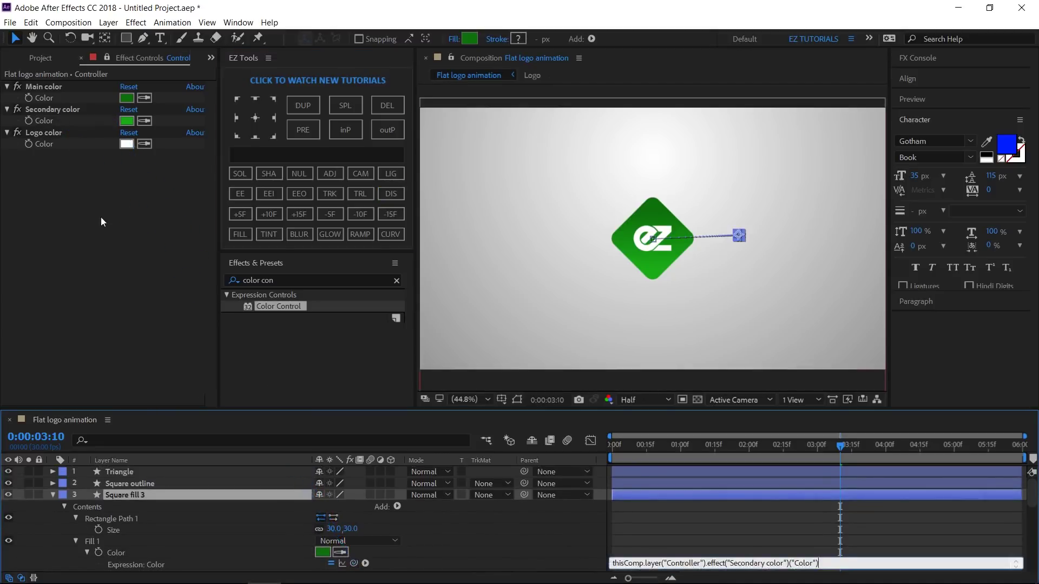
left_click(103, 229)
Step: Set the Scale of Square fill 3 to 110%
left_click(151, 498)
key("s")
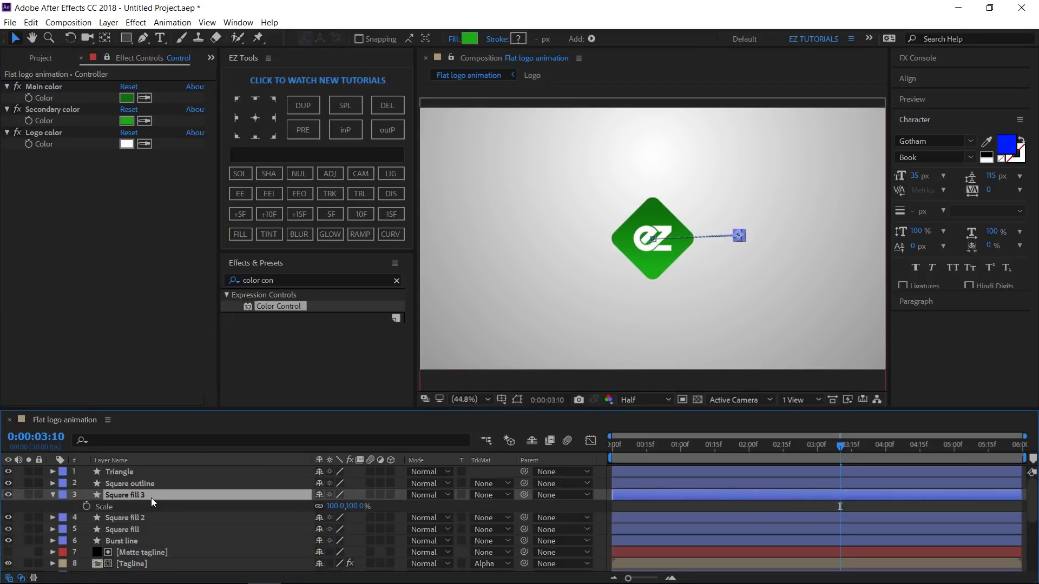
left_click(333, 506)
type("110")
key("Return")
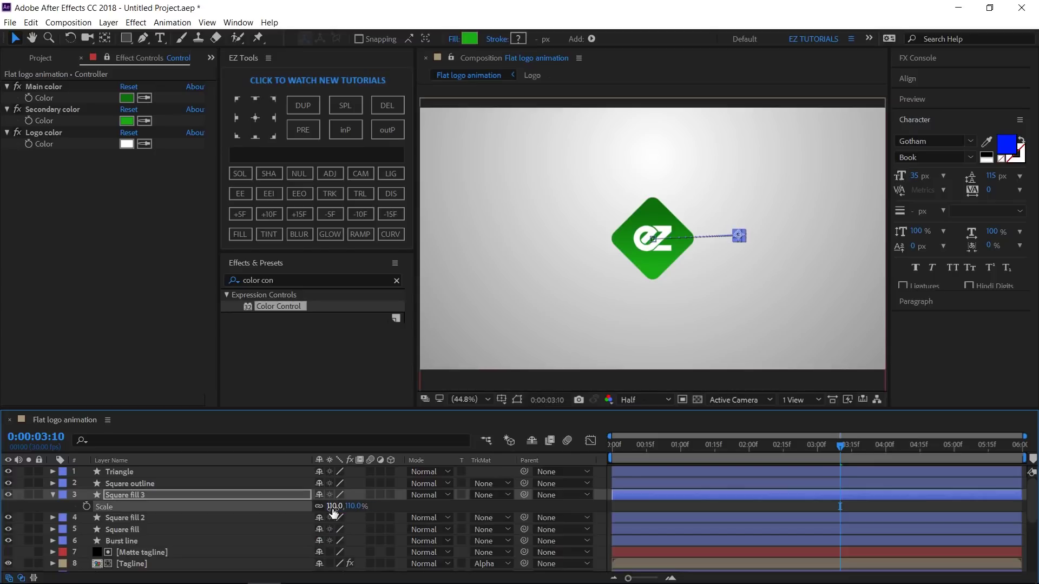
Step: Set the Position of Square fill 3 to 675, 420 at 0:00:03:10
left_click(268, 495)
key("p")
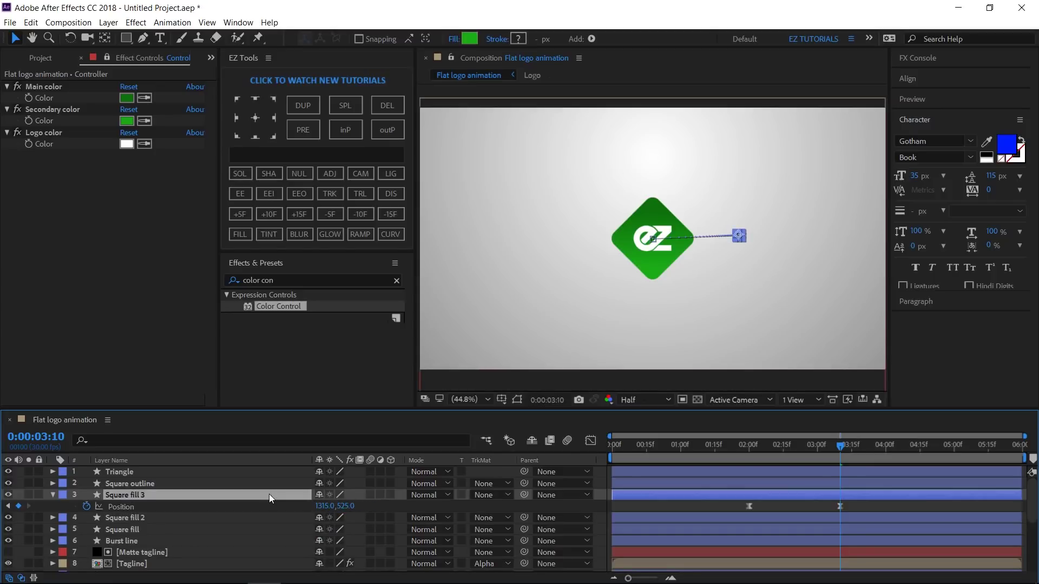
left_click(325, 505)
type("675")
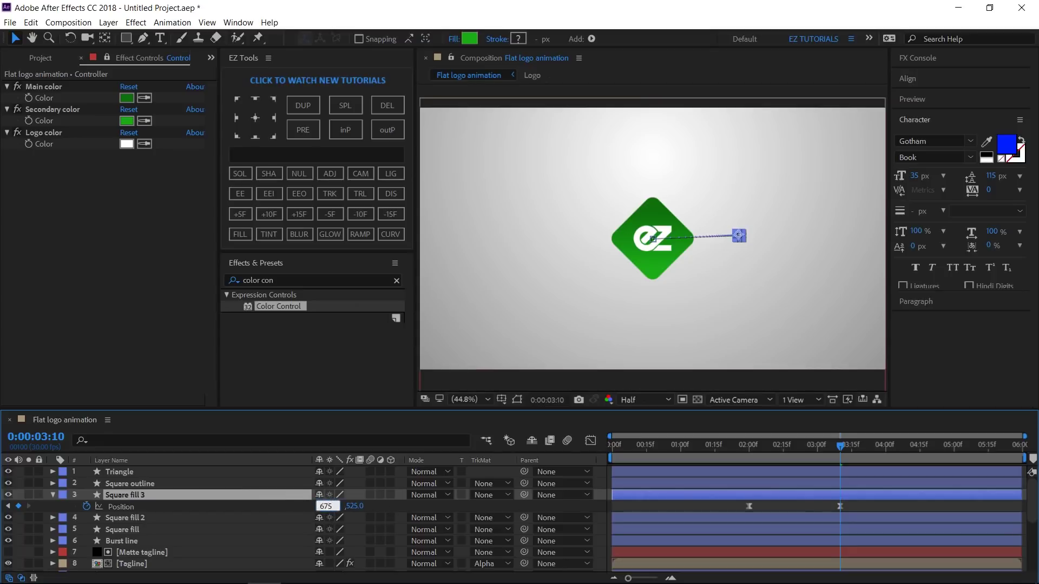
key("Tab")
type("420")
key("Return")
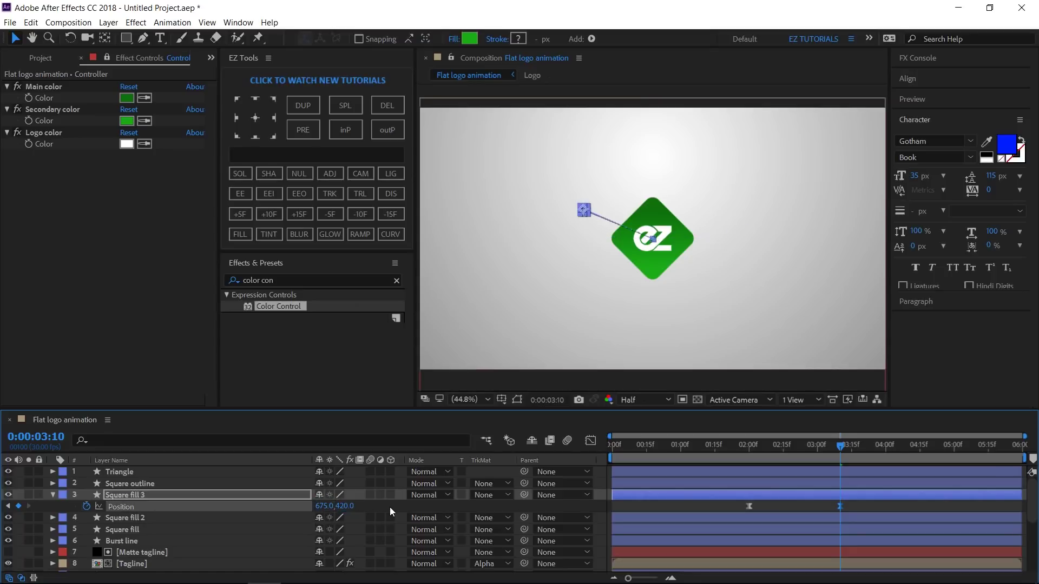
Step: Duplicate Square fill 3 and set the copy's Position to 1300, 390 at 0:00:03:10
left_click(174, 497)
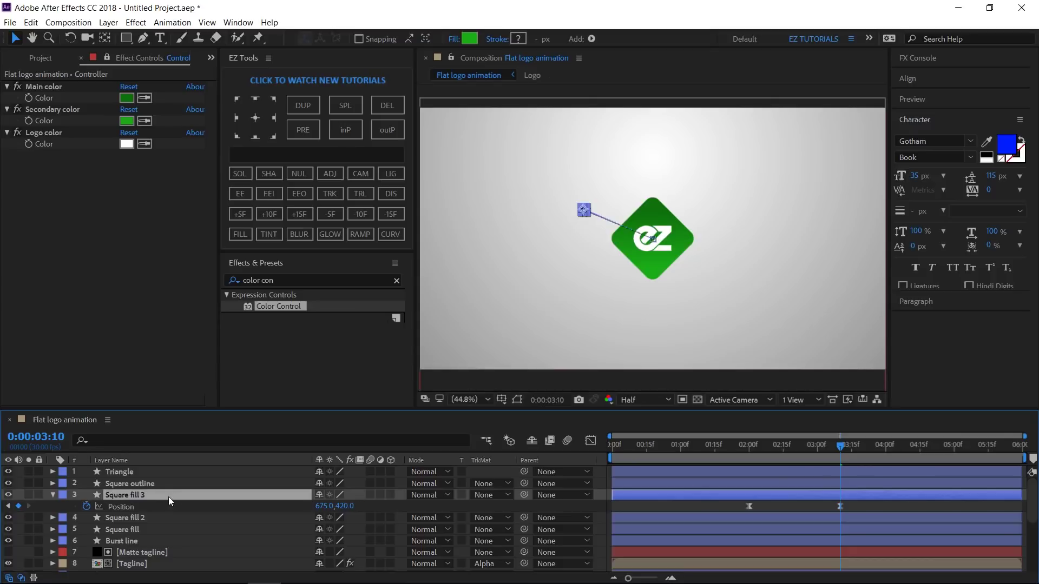
left_click(54, 495)
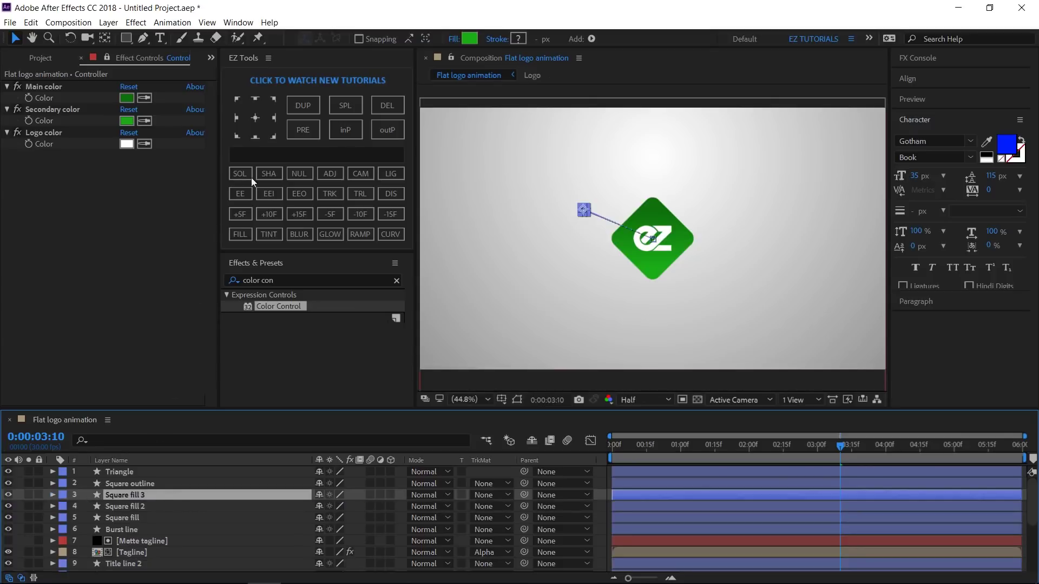
left_click(307, 109)
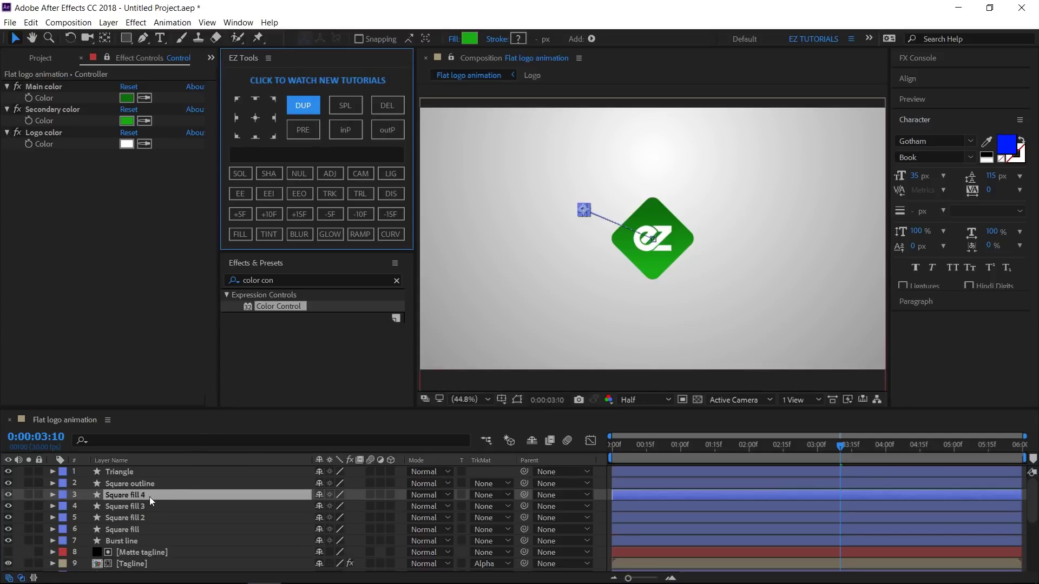
key("p")
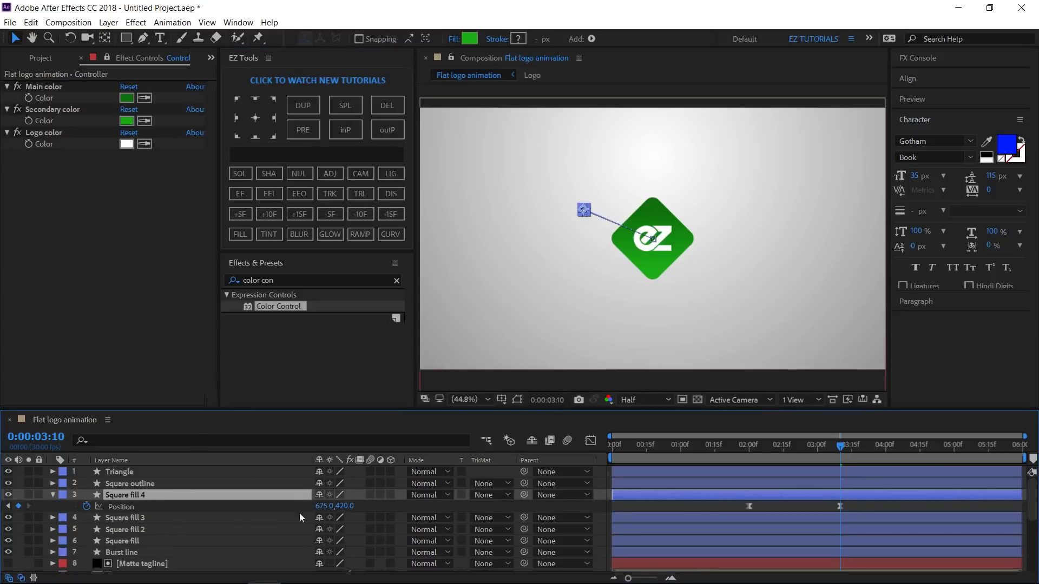
left_click(324, 506)
type("1300")
key("Tab")
type("390")
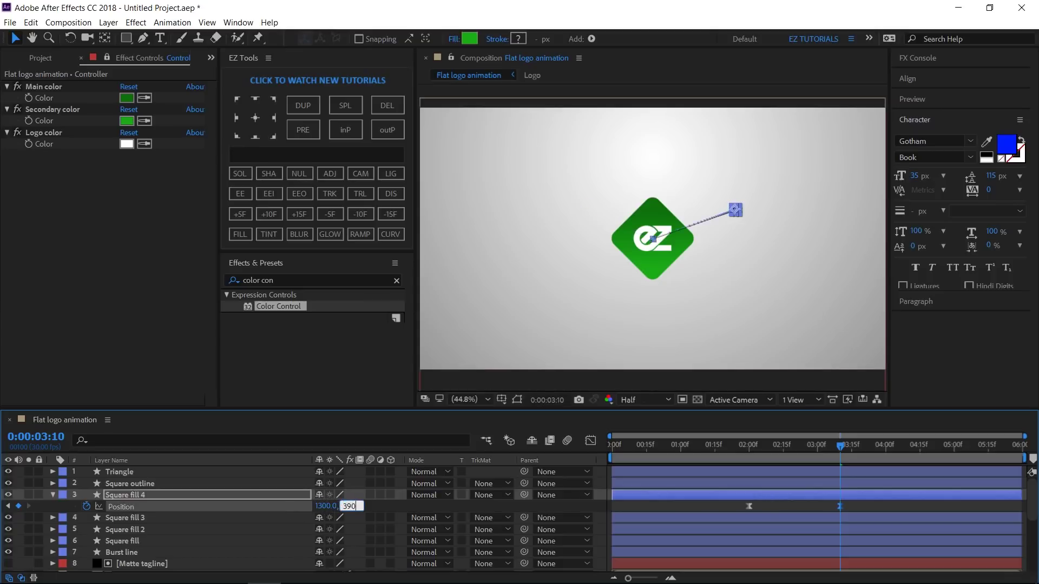
key("Return")
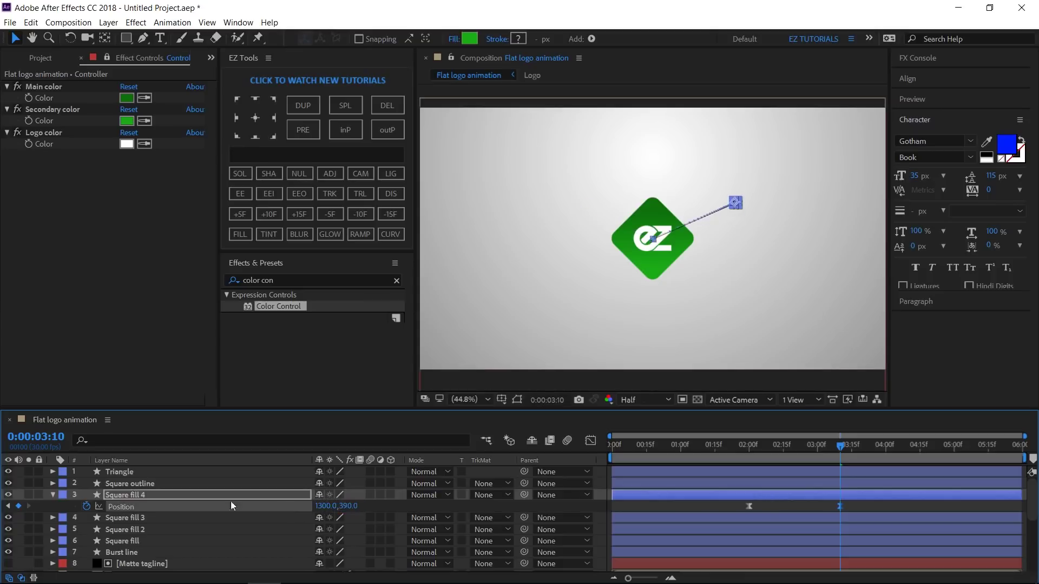
left_click(53, 494)
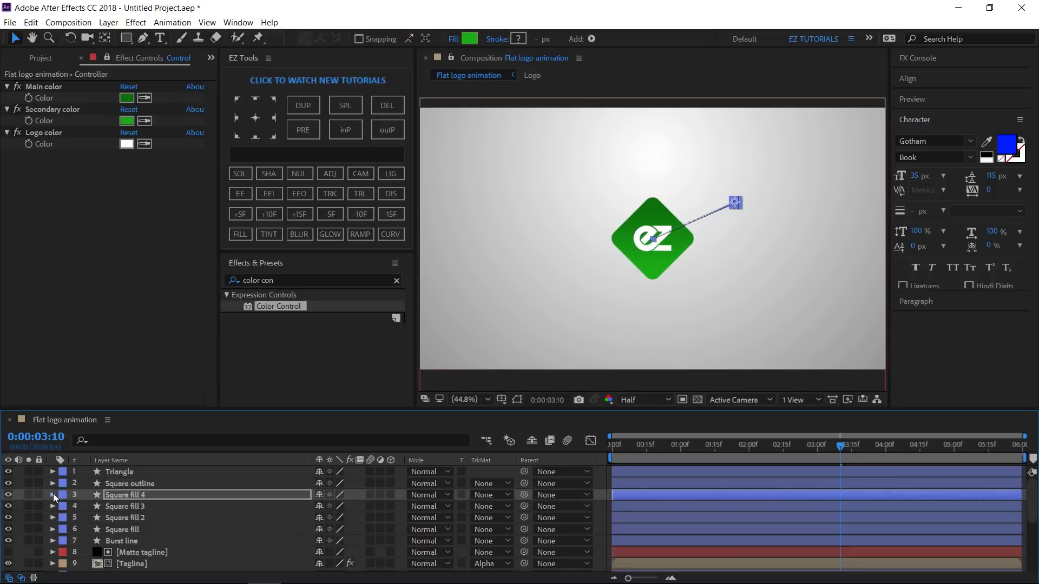
Step: Duplicate the Square outline layer and link the copy's stroke color expression to the Controller's Secondary color
left_click(112, 484)
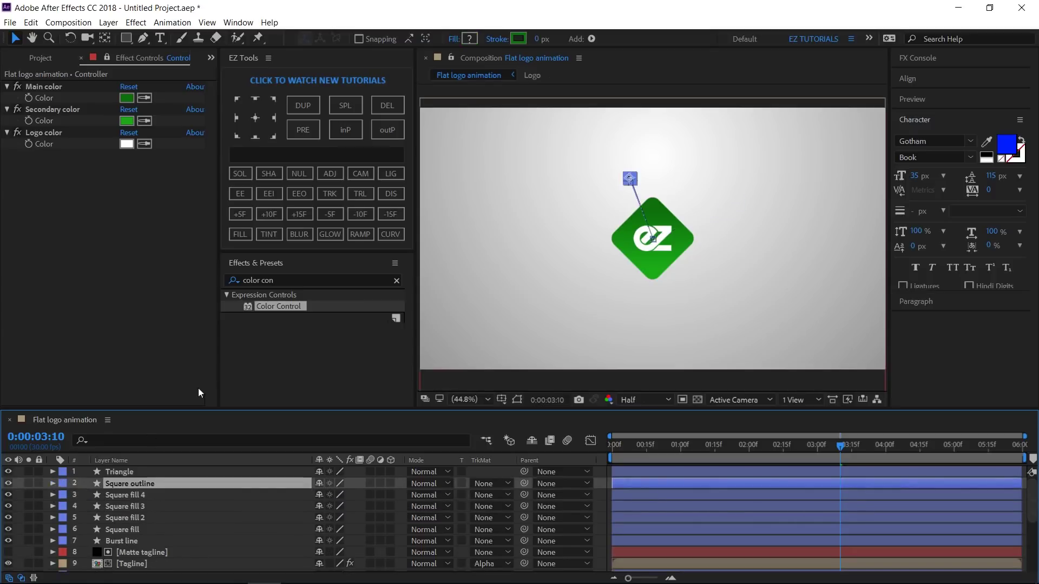
left_click(307, 102)
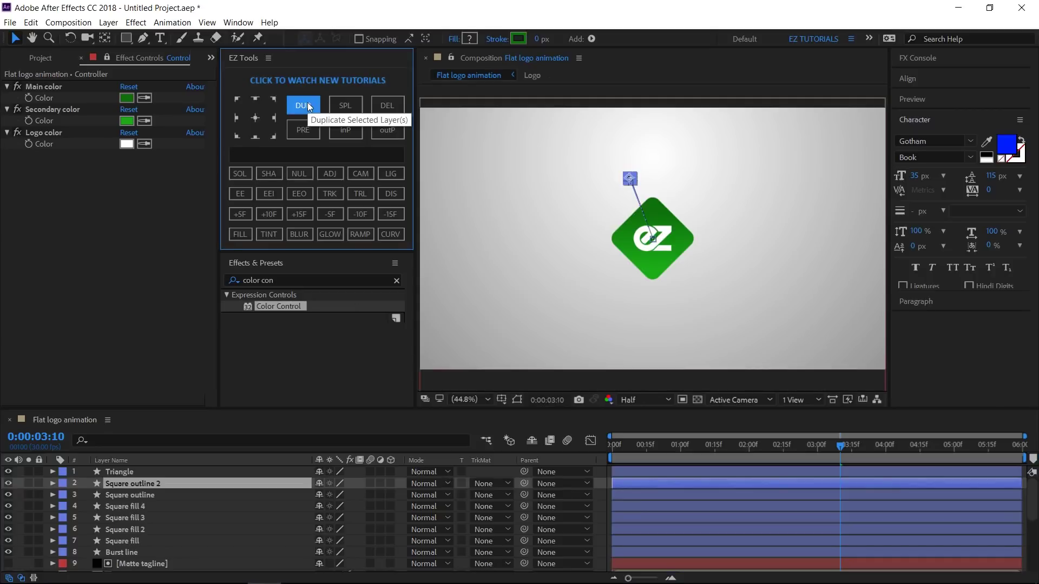
left_click(394, 196)
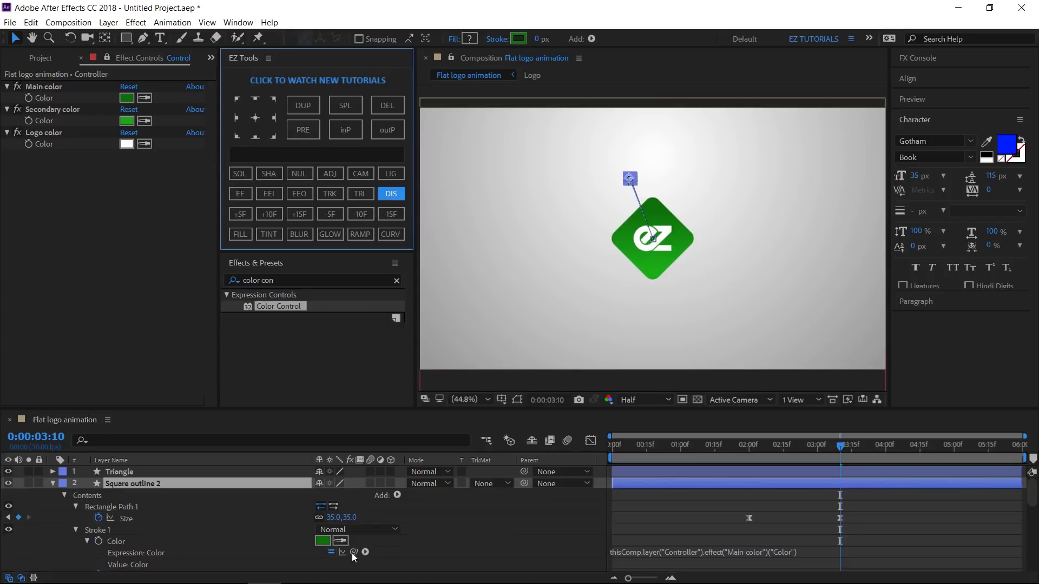
mouse_move(354, 552)
left_mouse_down()
mouse_move(328, 471)
mouse_move(135, 150)
mouse_move(53, 119)
left_mouse_up()
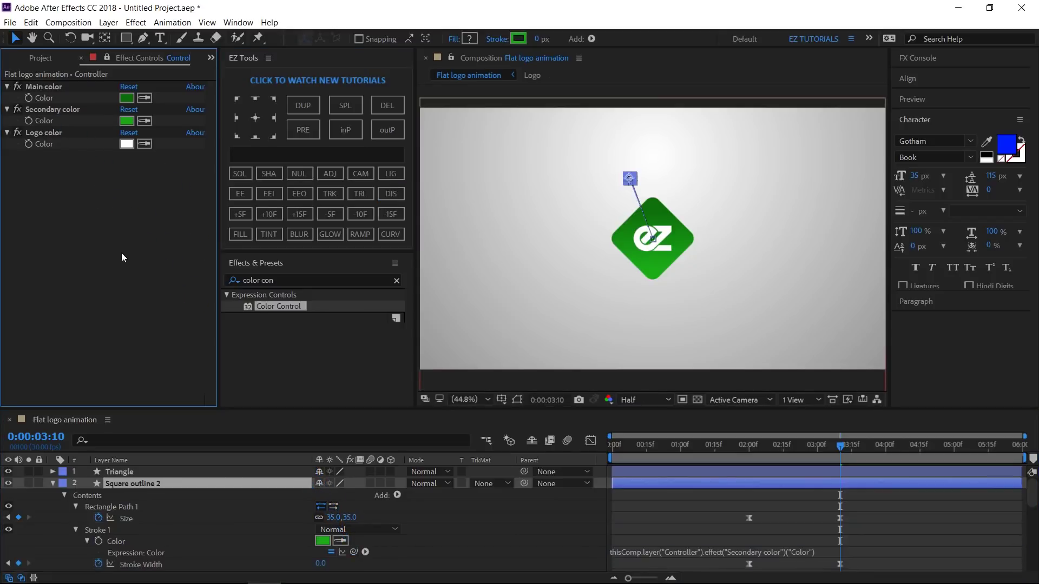
Step: Set the Scale of Square outline 2 to 110%
left_click(133, 485)
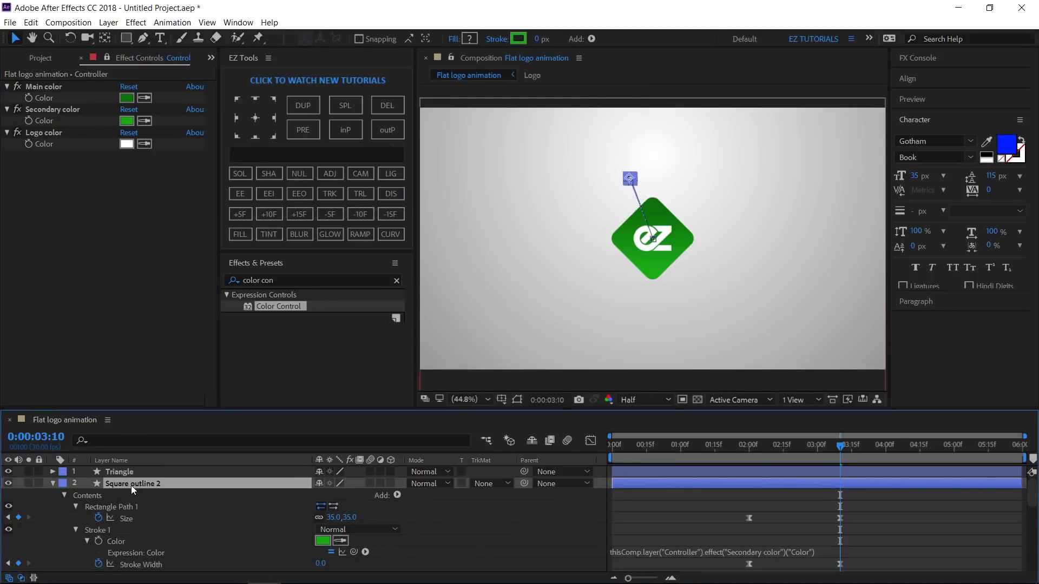
key("s")
left_click(336, 495)
type("110")
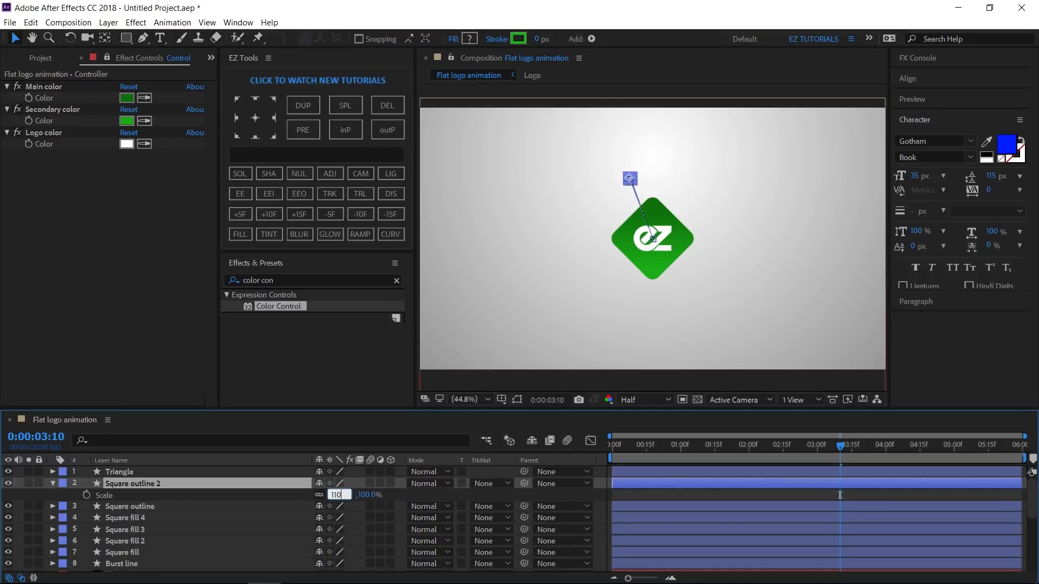
left_click(394, 495)
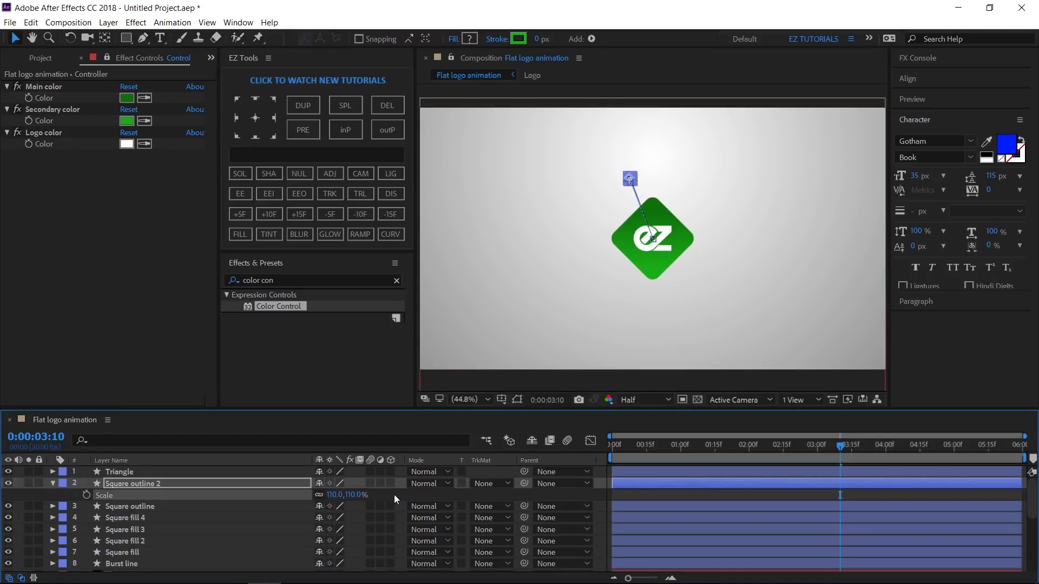
Step: Set the Position of Square outline 2 to 1080, 355 at 0:00:03:10
left_click(289, 481)
key("p")
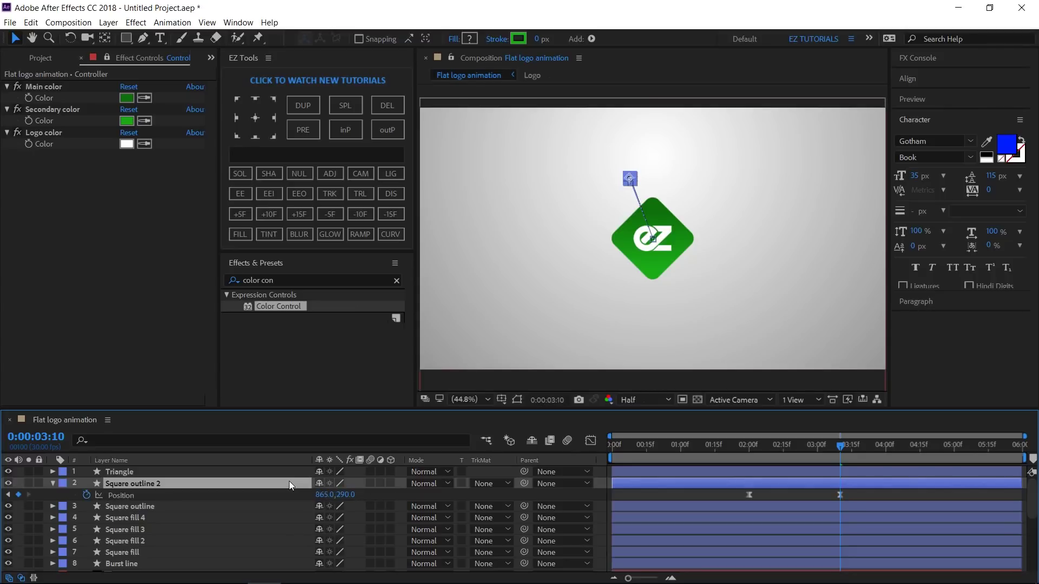
left_click(327, 494)
type("1080")
key("Tab")
type("355")
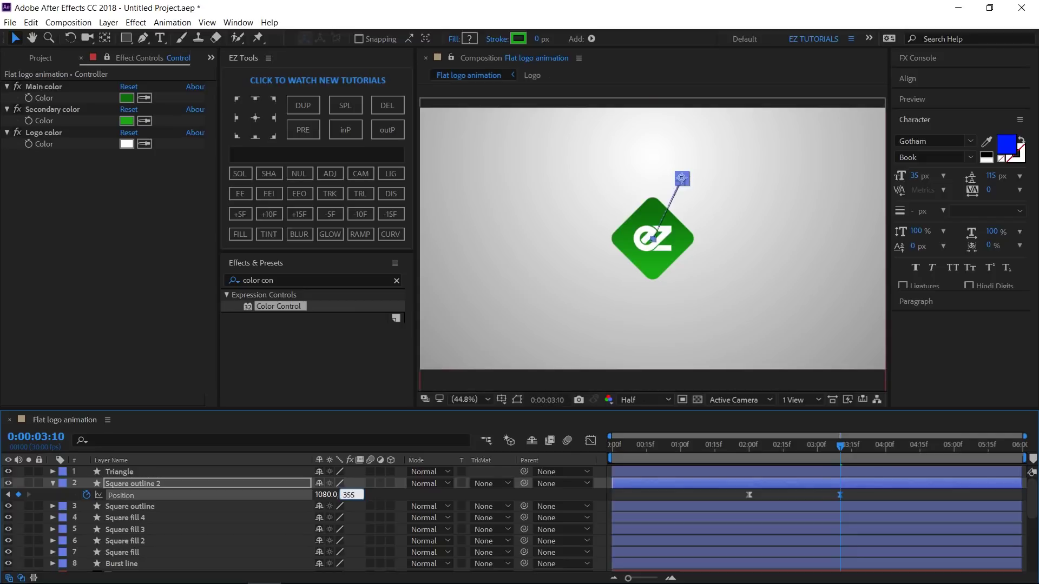
key("Return")
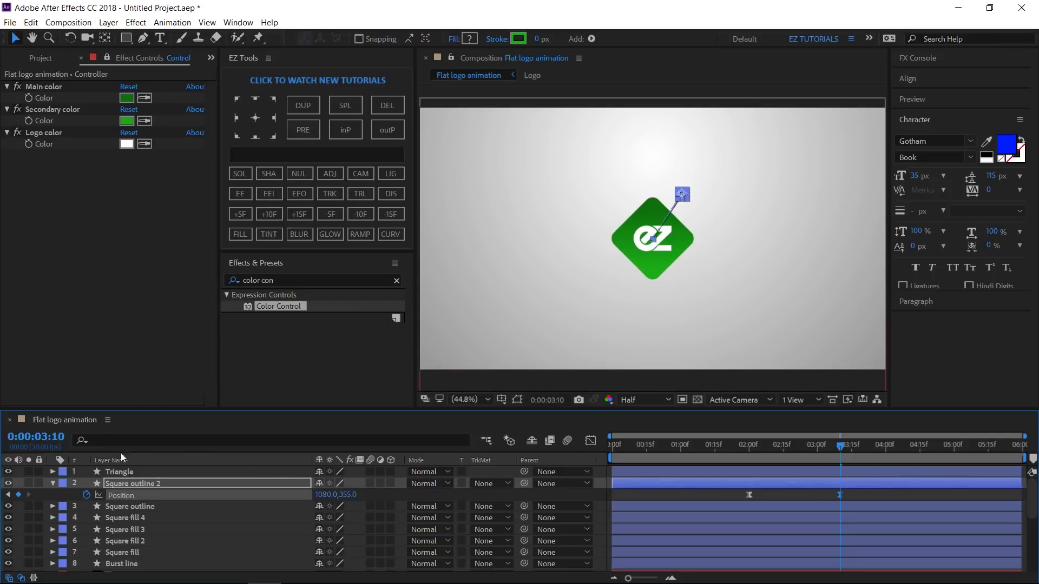
left_click(54, 483)
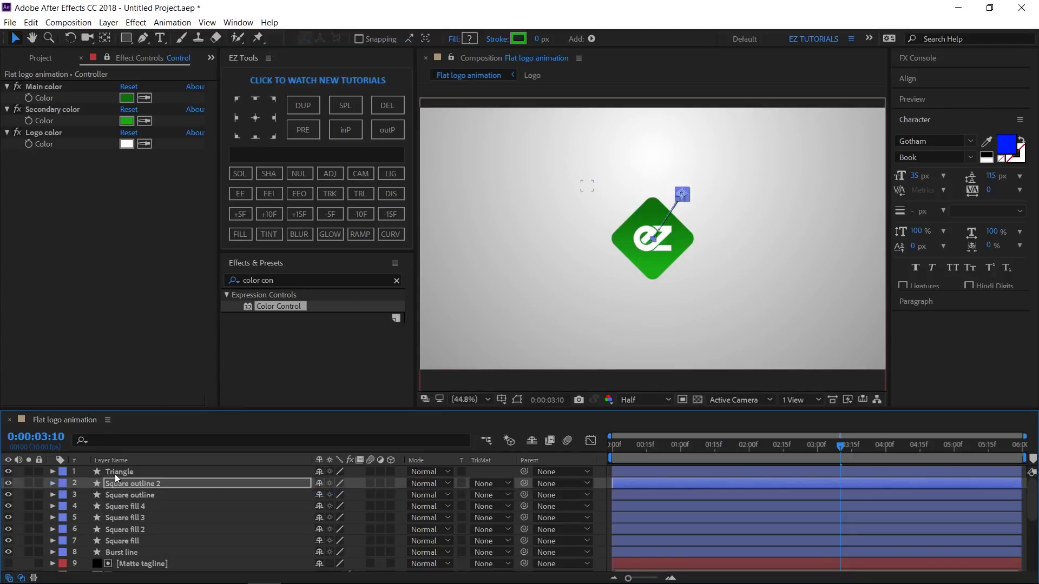
Step: Duplicate the Triangle layer and link the copy's stroke color expression to the Controller's Secondary color
left_click(115, 474)
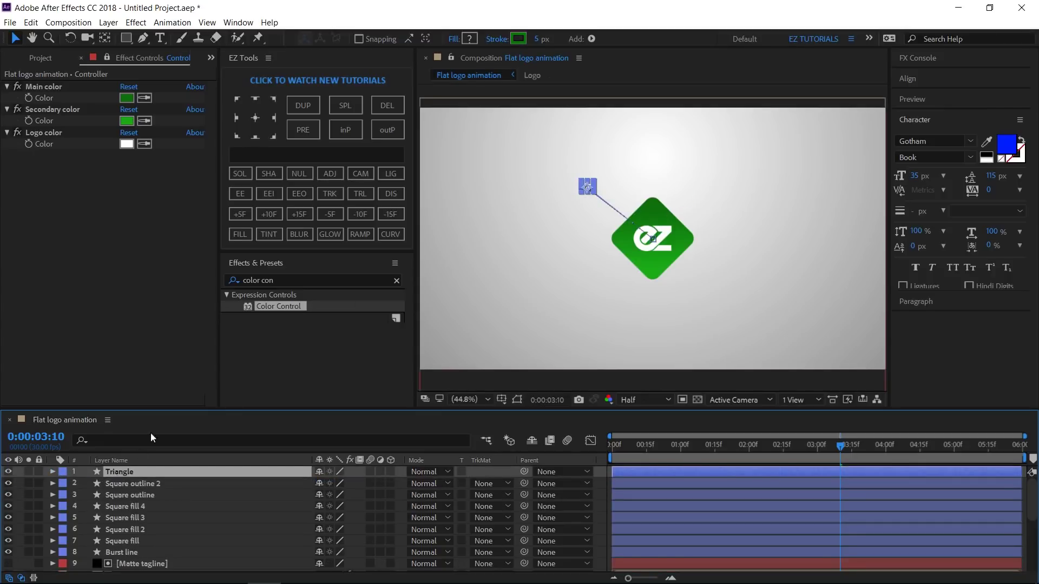
left_click(304, 105)
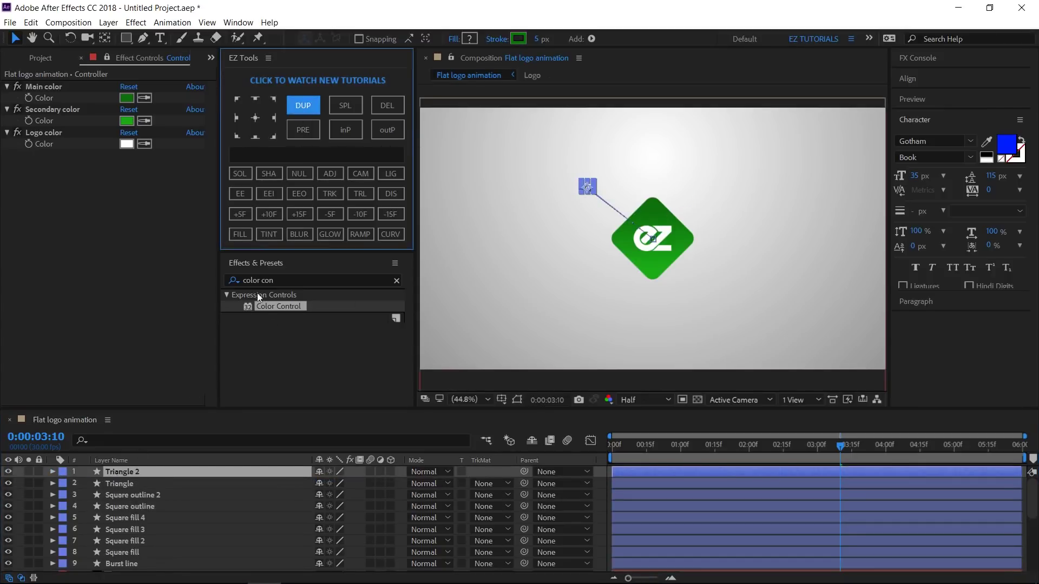
left_click(391, 194)
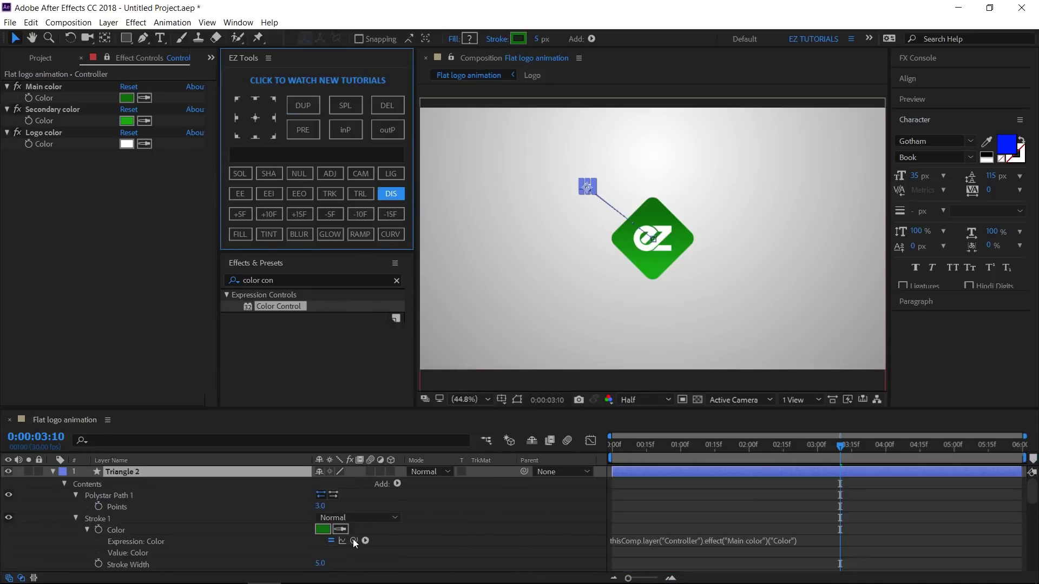
mouse_move(353, 540)
left_mouse_down()
mouse_move(216, 222)
mouse_move(75, 121)
left_mouse_up()
Step: Set the Scale of Triangle 2 to 37% at 0:00:03:10
key("u")
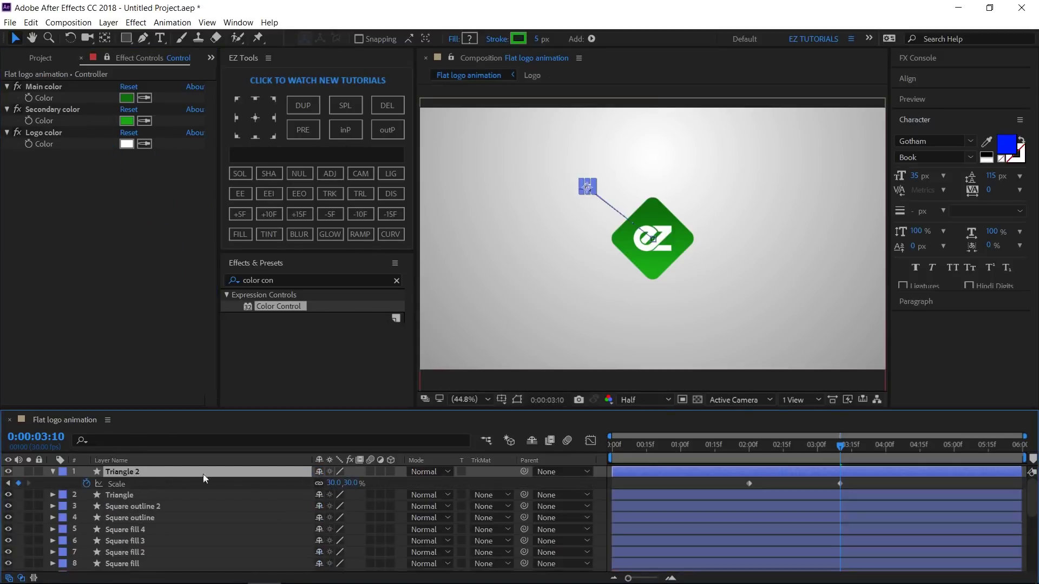
left_click(348, 483)
key("Return")
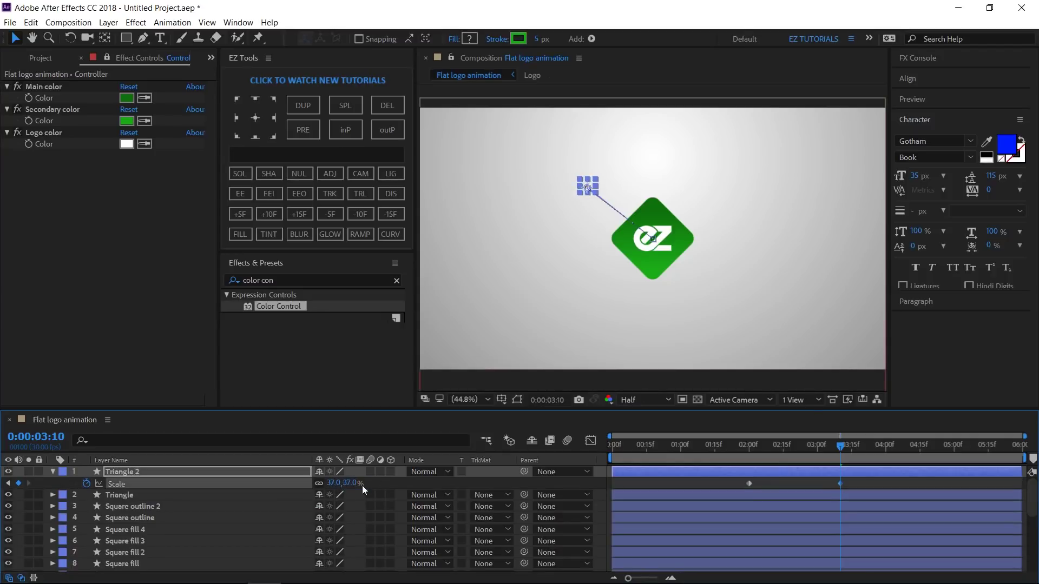
Step: Set the Position of Triangle 2 to 1225, 330 at 0:00:03:10 and collapse the layer
key("p")
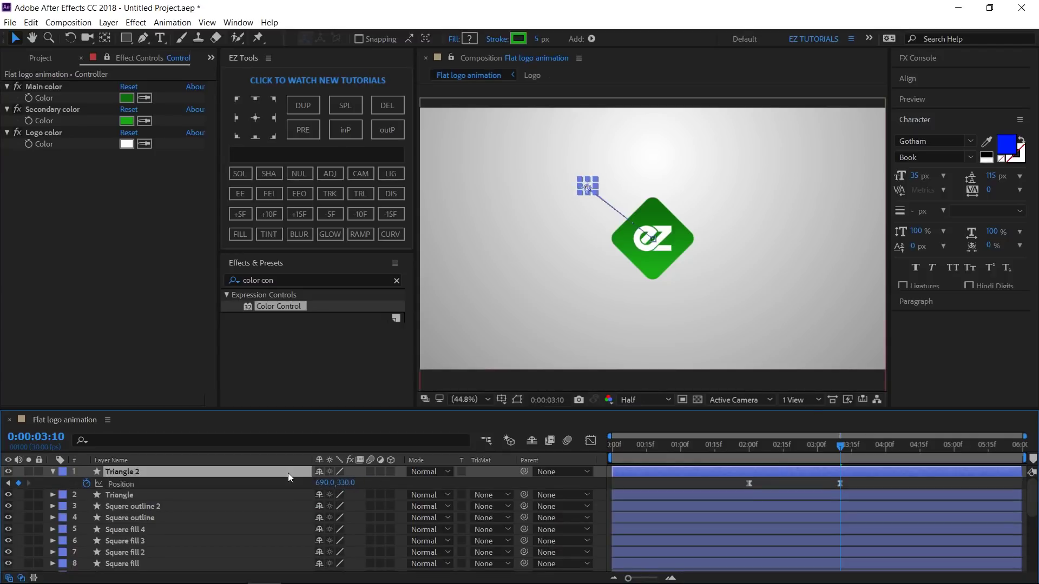
left_click(320, 483)
key("Tab")
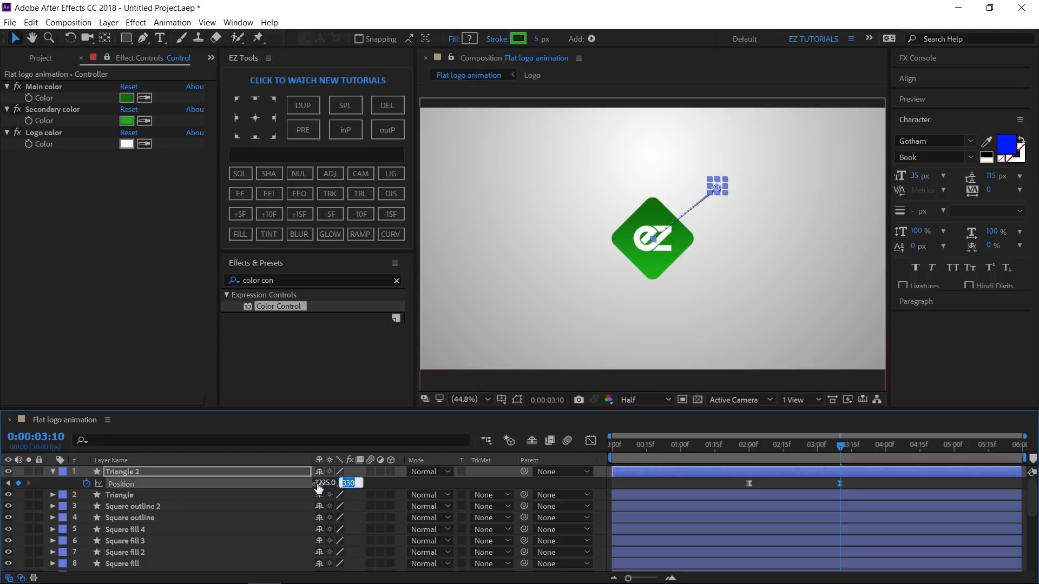
key("Return")
left_click(53, 472)
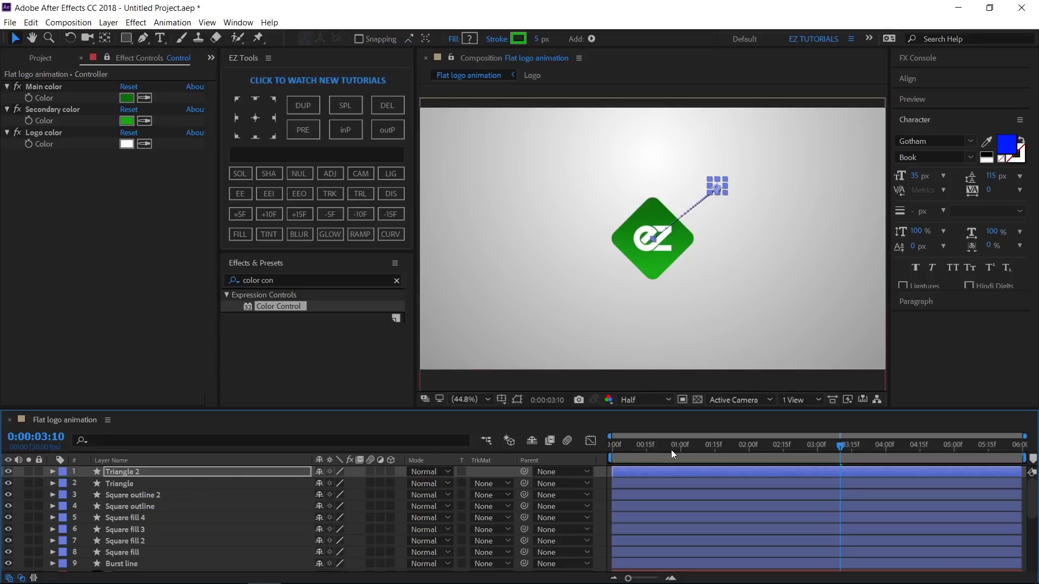
Step: Trim the start of all layers from Triangle 2 through Burst line to 0:00:00:15
left_click_drag(670, 445, 602, 448)
left_click(641, 320)
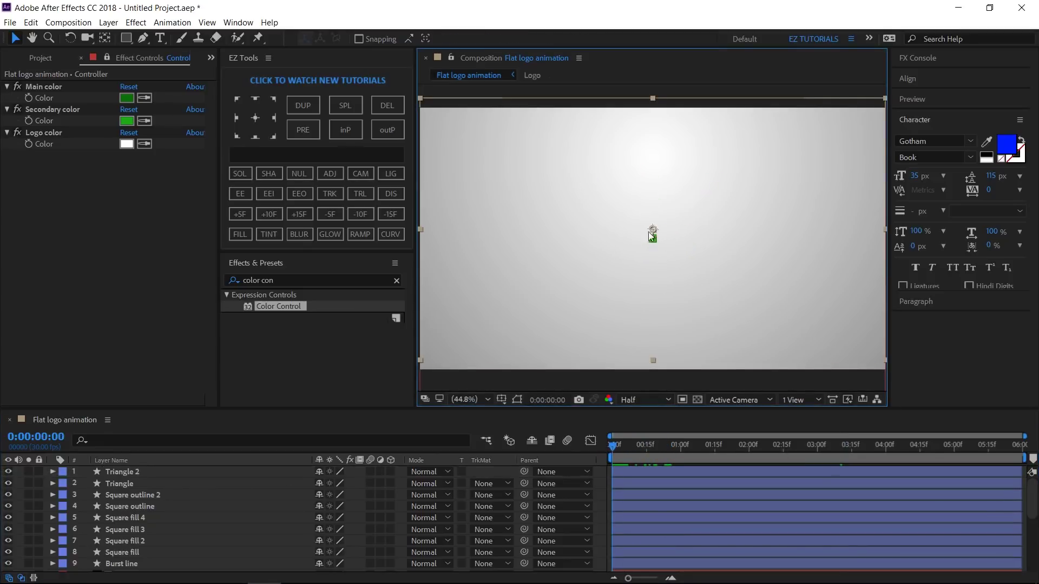
left_click(115, 475)
scroll(125, 523, "down", 1)
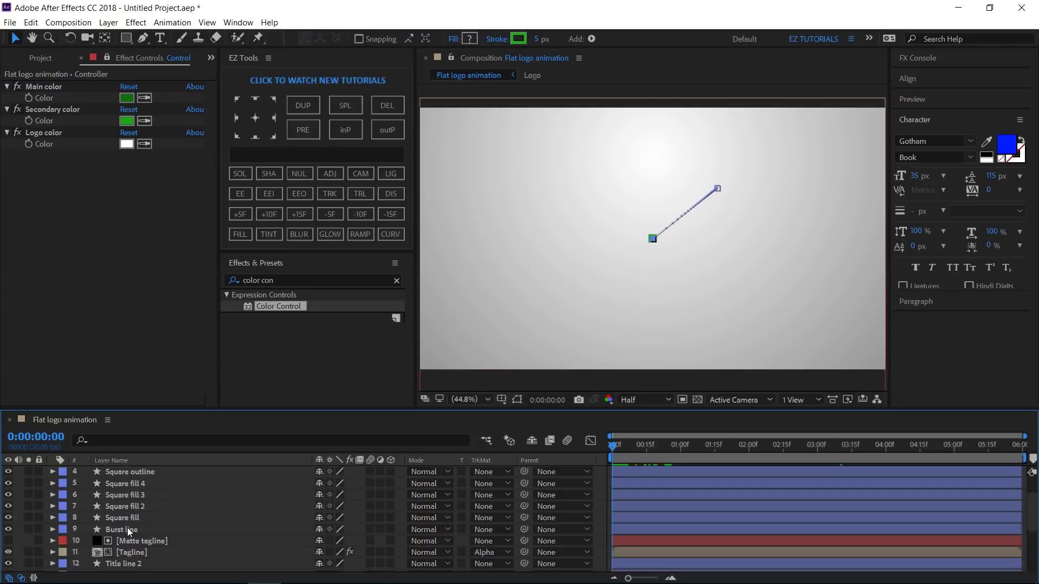
left_click(128, 531, "shift")
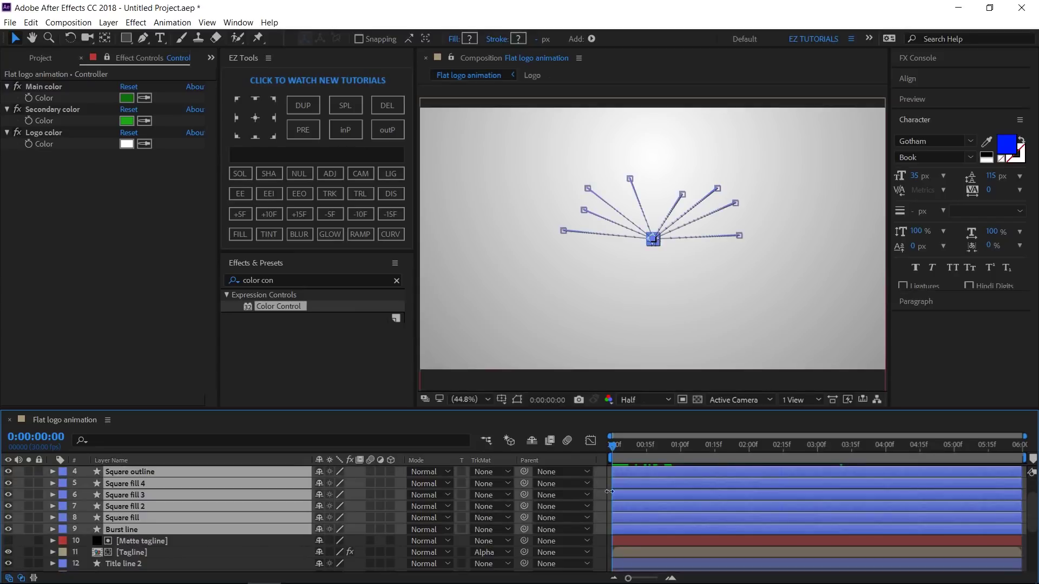
left_click_drag(614, 493, 647, 498)
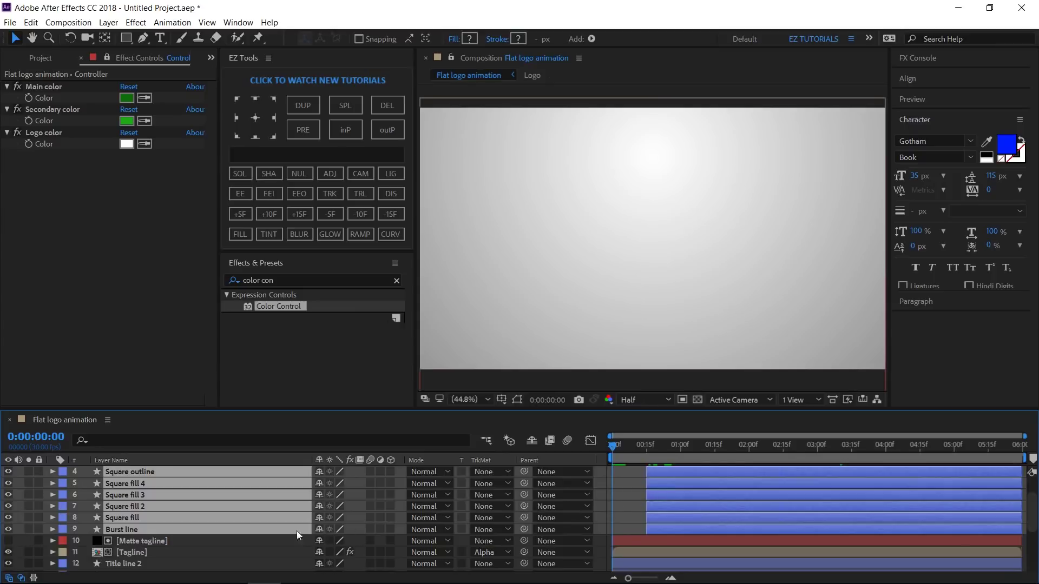
Step: Move the trimmed shape layers directly above Background and place the Controller layer at the very front of the layer stack
left_click_drag(144, 535, 145, 565)
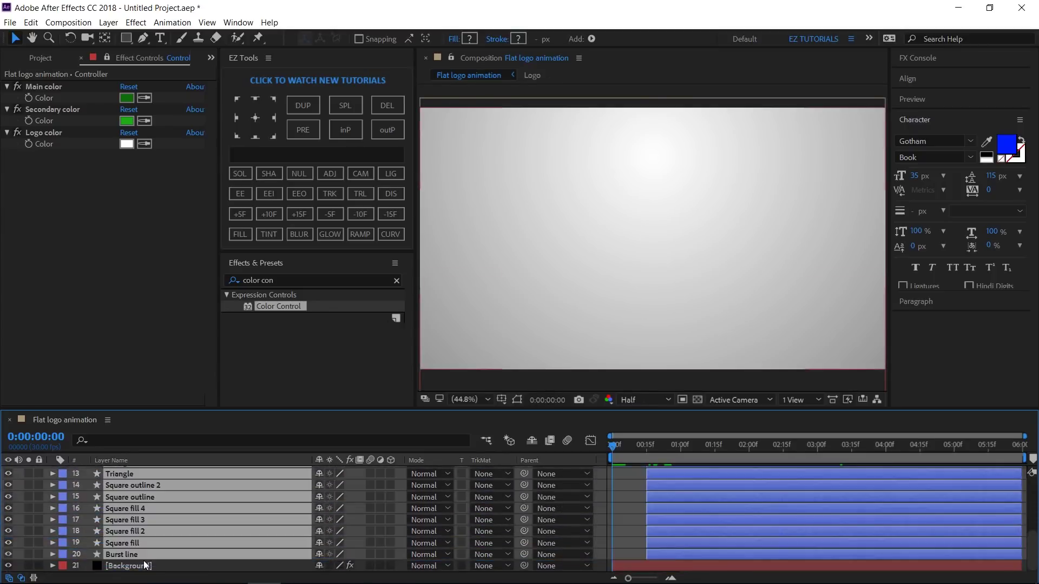
scroll(138, 546, "up", 2)
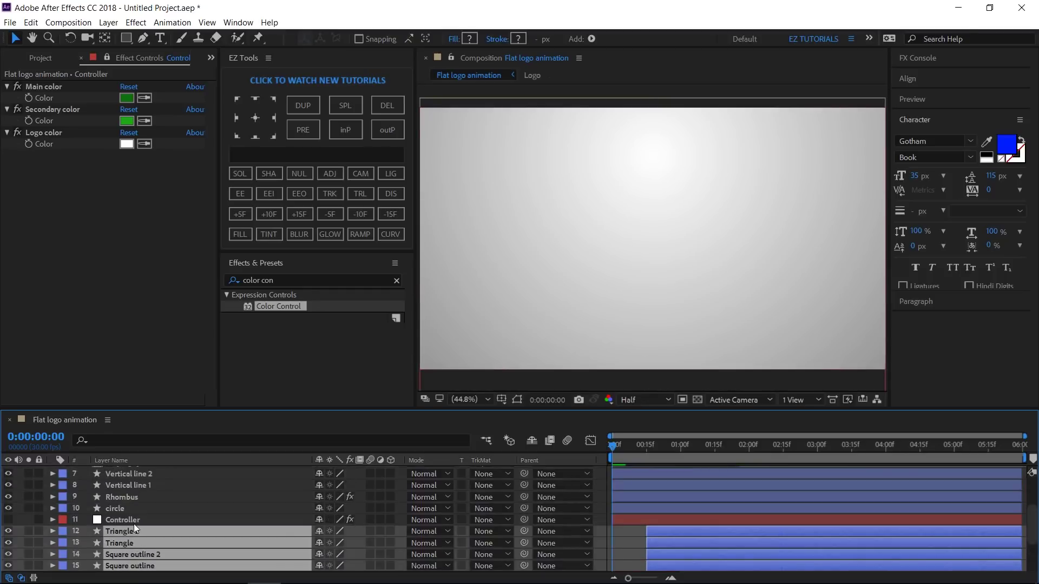
left_click_drag(134, 524, 142, 469)
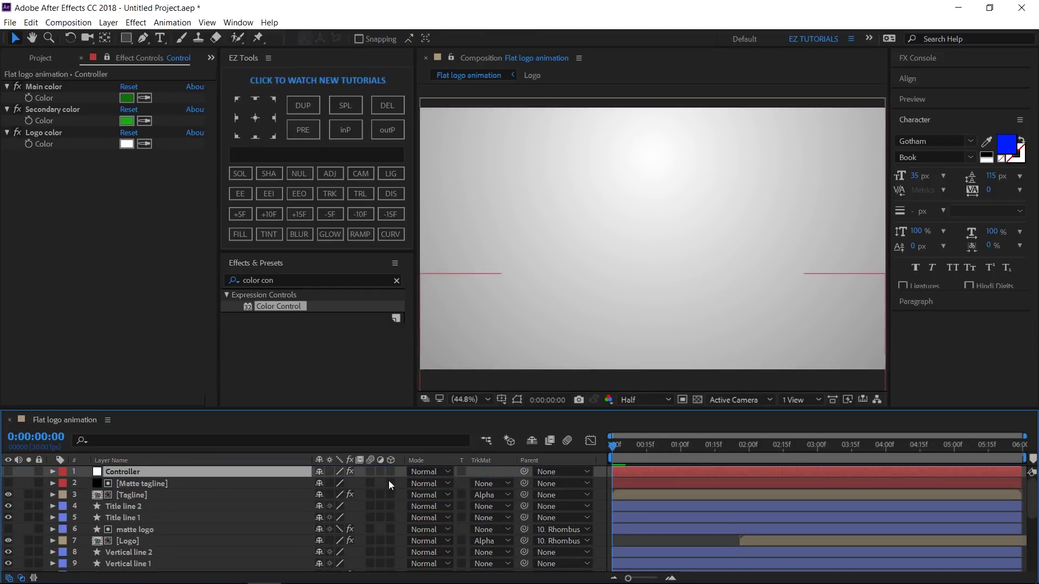
Step: Enable motion blur for every layer except Background and for the composition
left_click(371, 473)
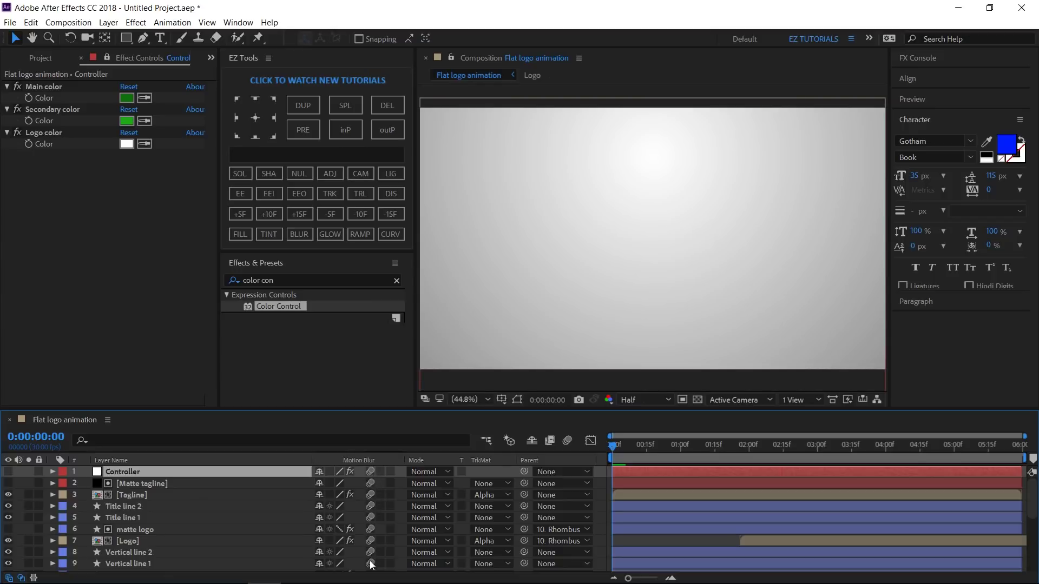
scroll(371, 565, "down", 5)
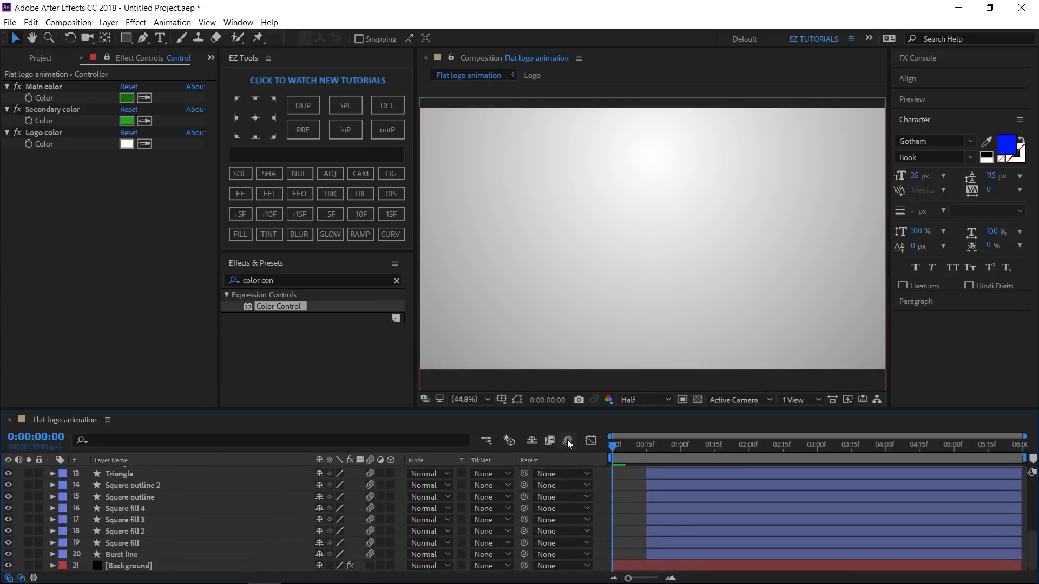
scroll(243, 516, "up", 5)
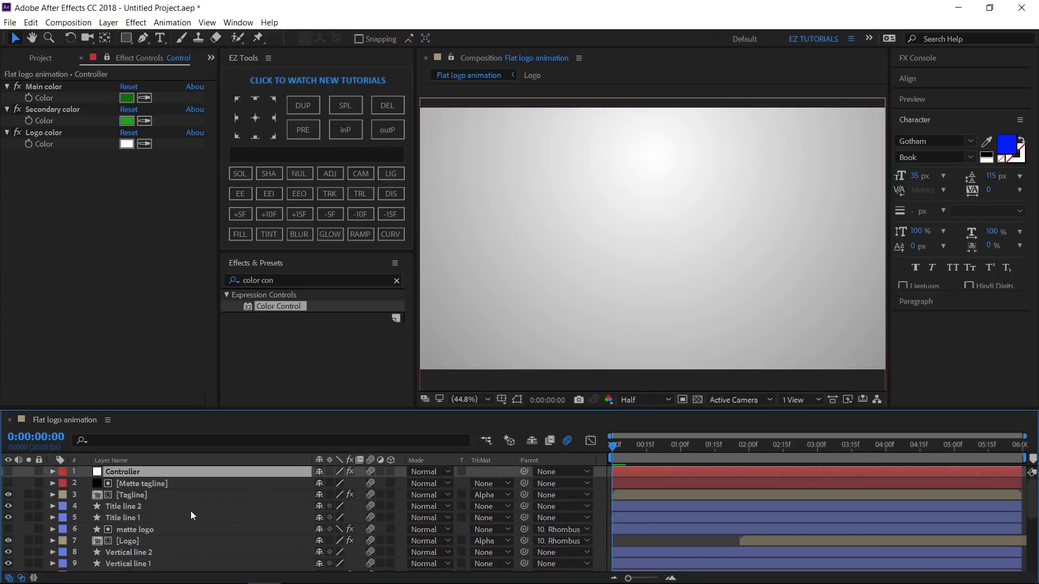
Step: Add sound fx.mp3 to the composition directly below the Controller layer and play the animation preview
left_click(40, 58)
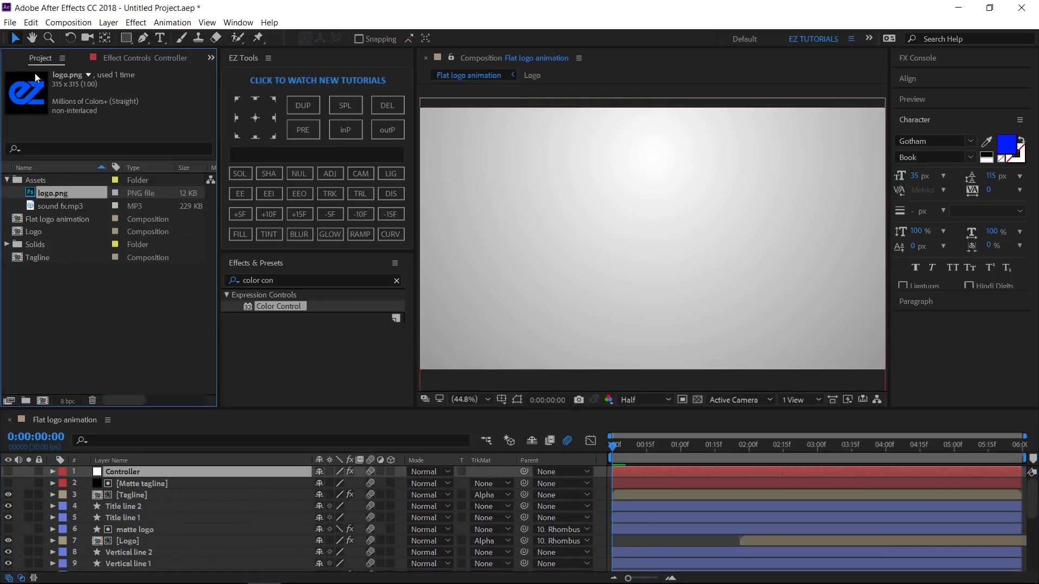
left_click_drag(50, 208, 106, 482)
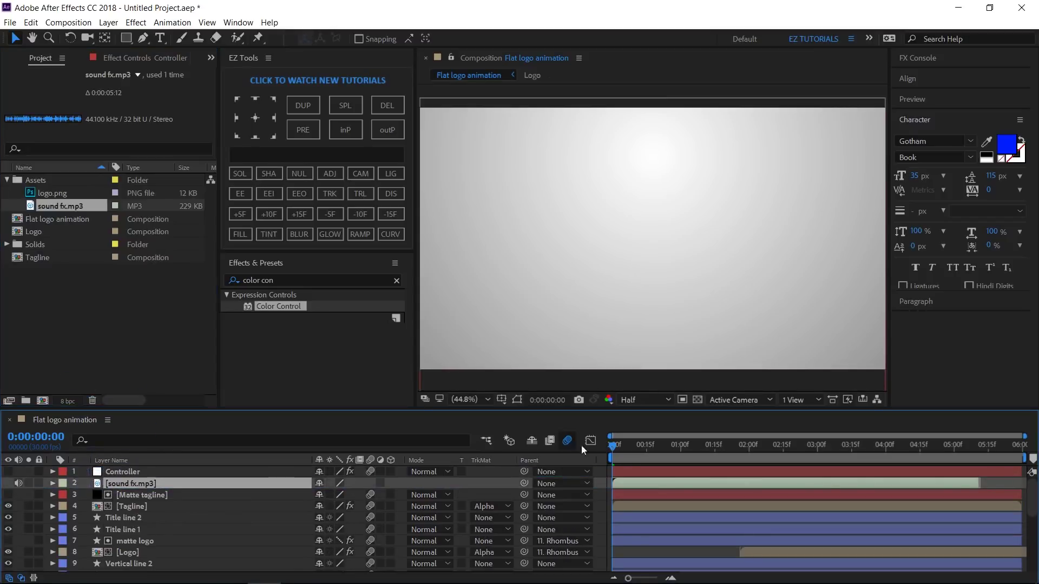
left_click(914, 100)
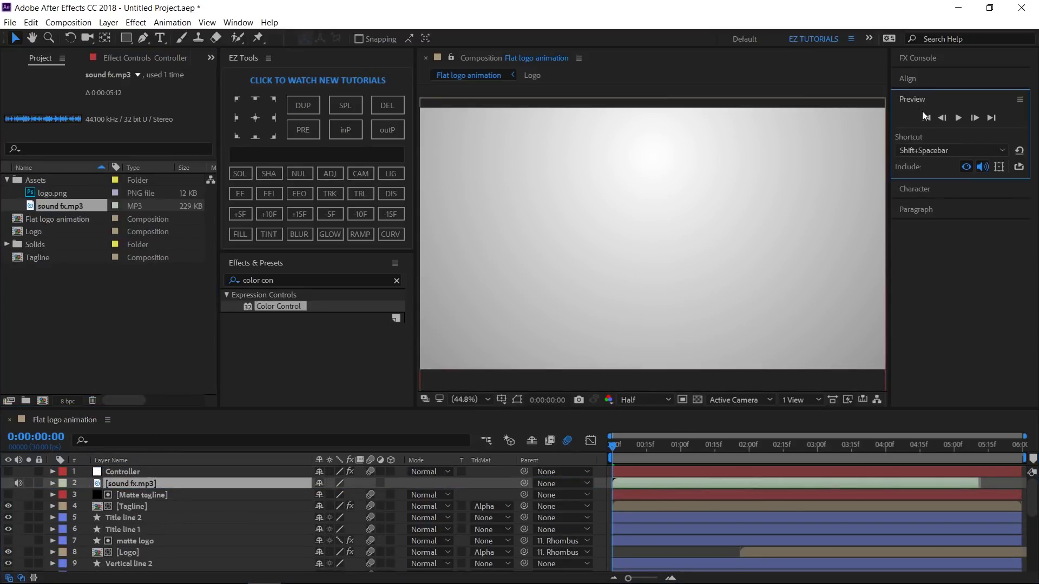
left_click(959, 118)
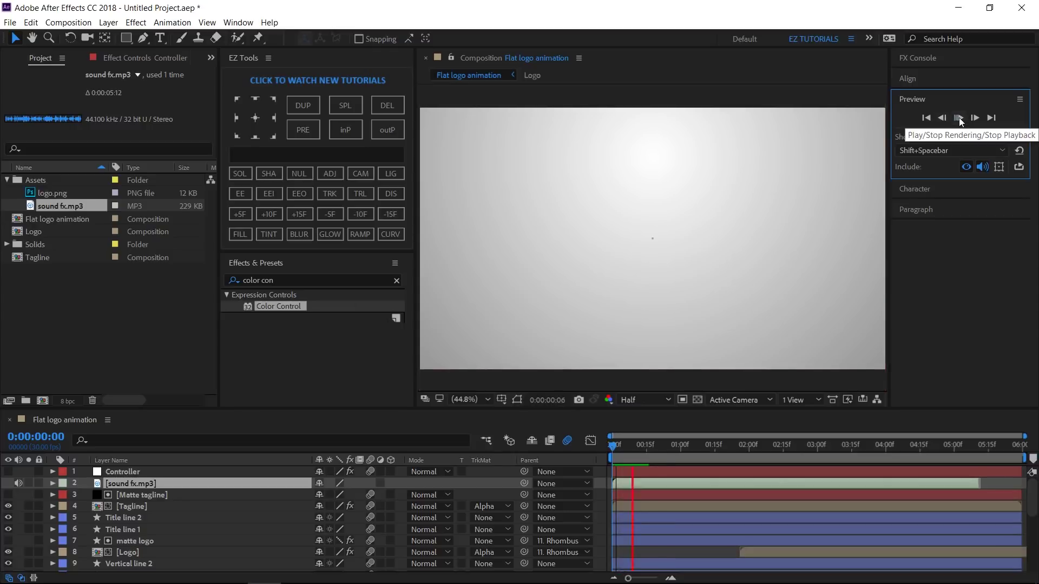